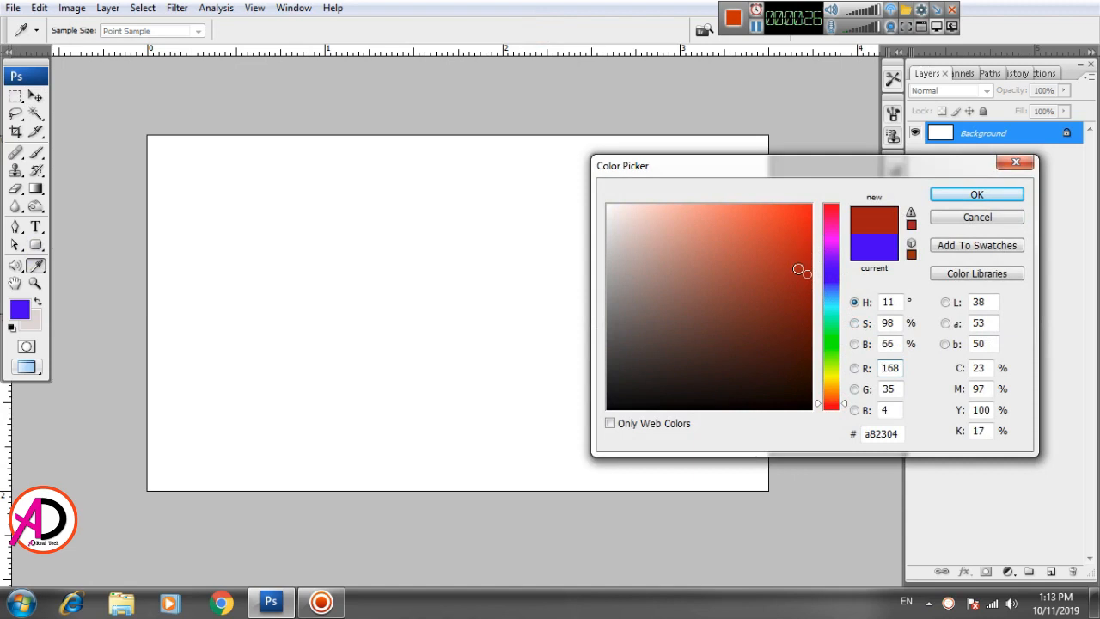
Step: Set the foreground colour to a deep red
left_click_drag(831, 241, 832, 196)
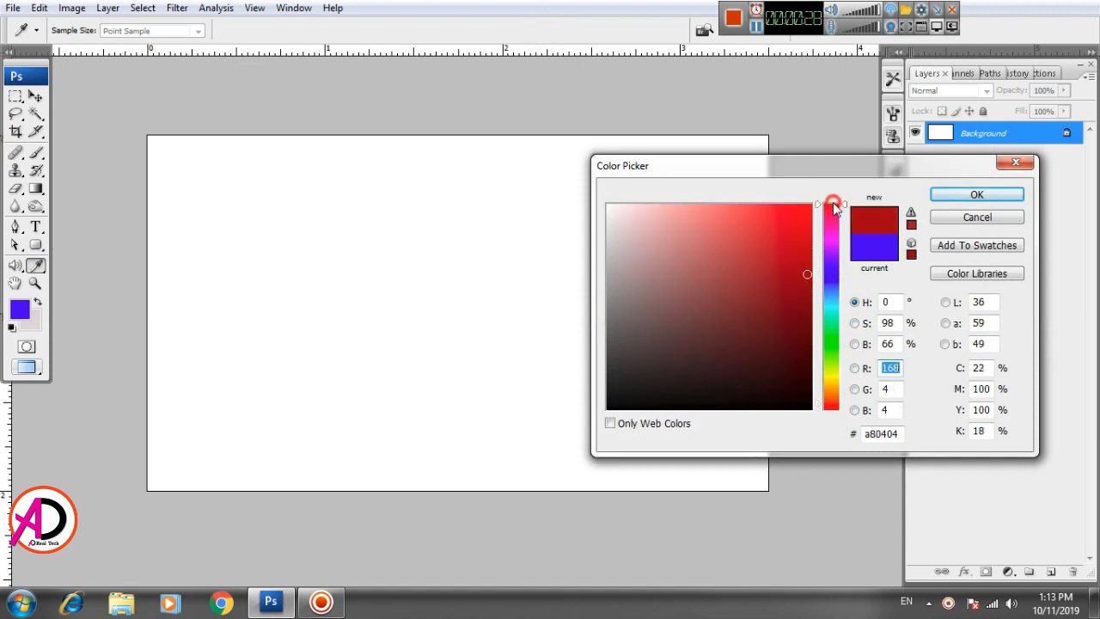
left_click_drag(808, 276, 810, 270)
left_click(997, 196)
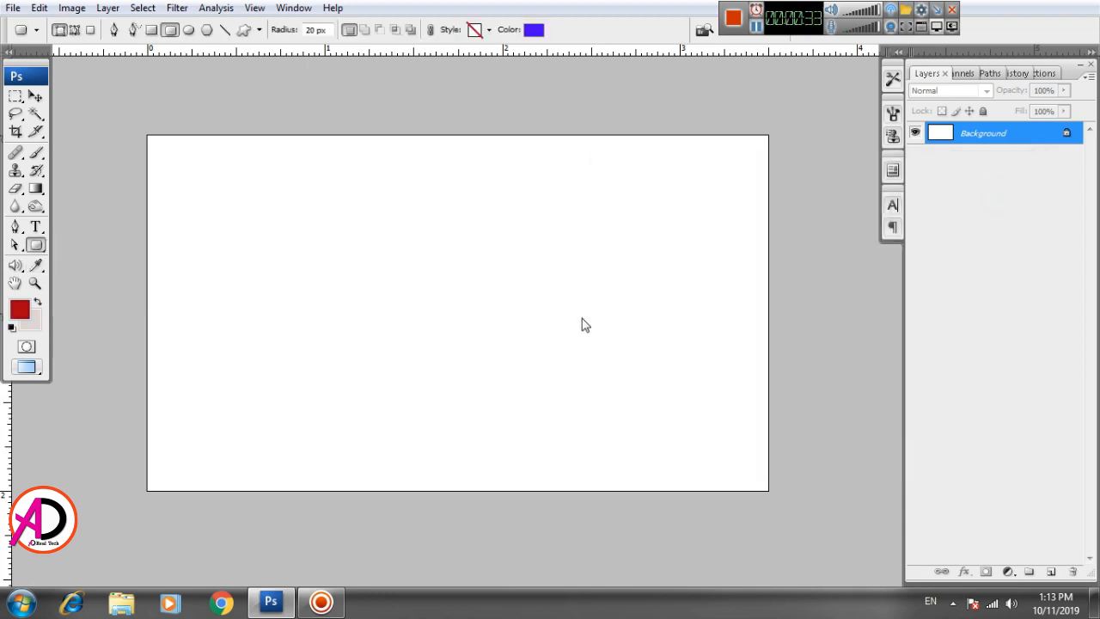
Step: Draw a rounded rectangle with a 30 px corner radius near the top of the card
left_click_drag(359, 197, 591, 303)
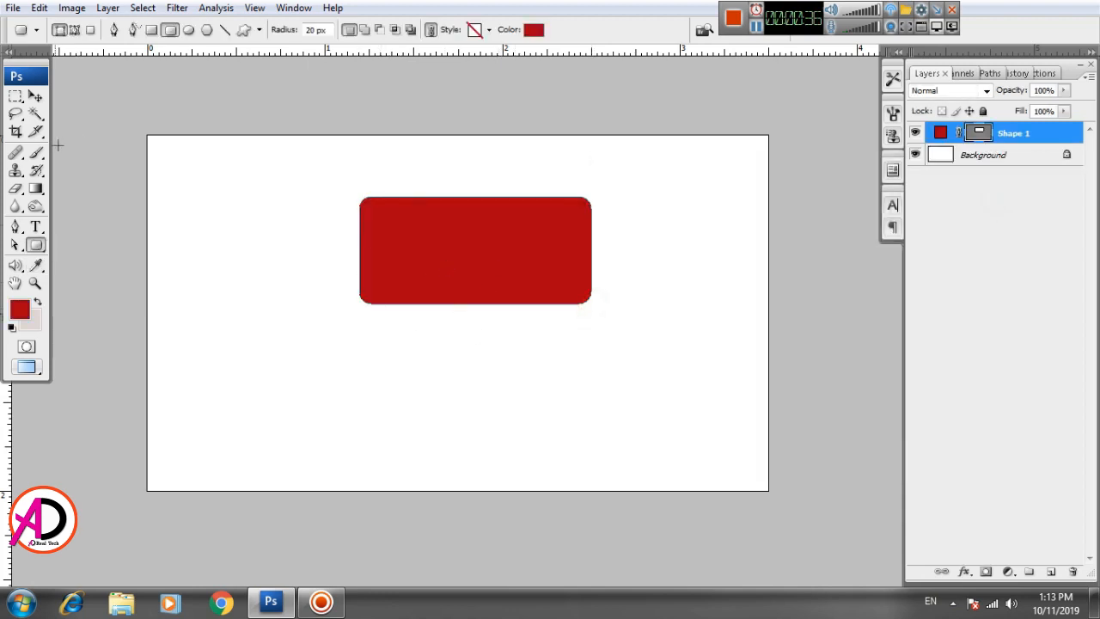
key("ctrl+z")
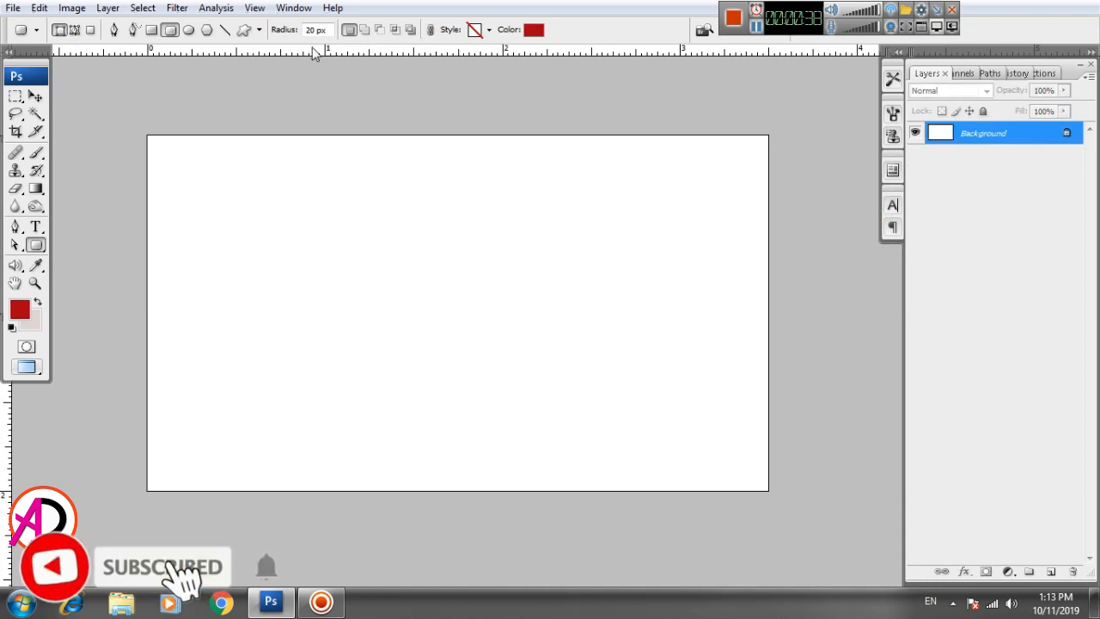
double_click(315, 30)
type("30")
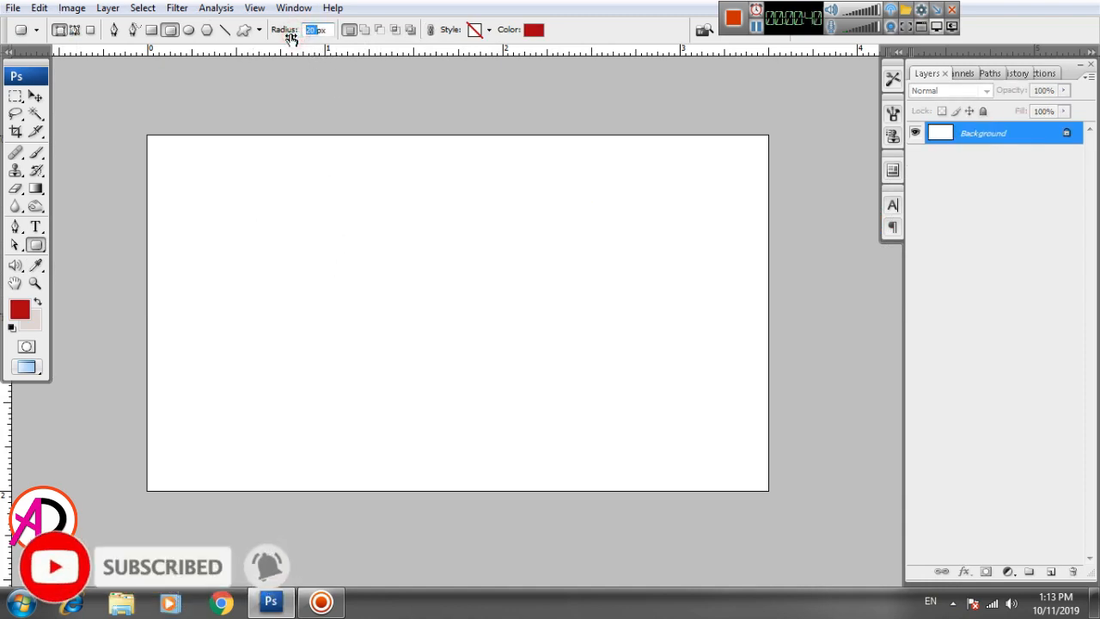
key("Return")
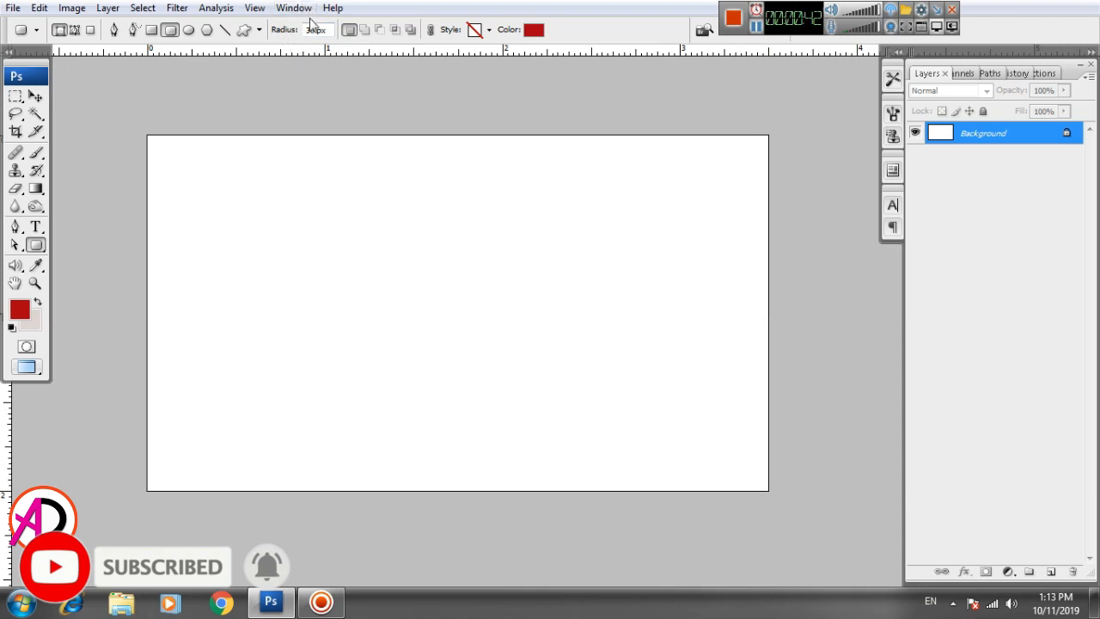
left_click_drag(344, 178, 590, 315)
Step: Rotate the red rectangle about -17° and push it past the card's top-right corner
left_click(35, 96)
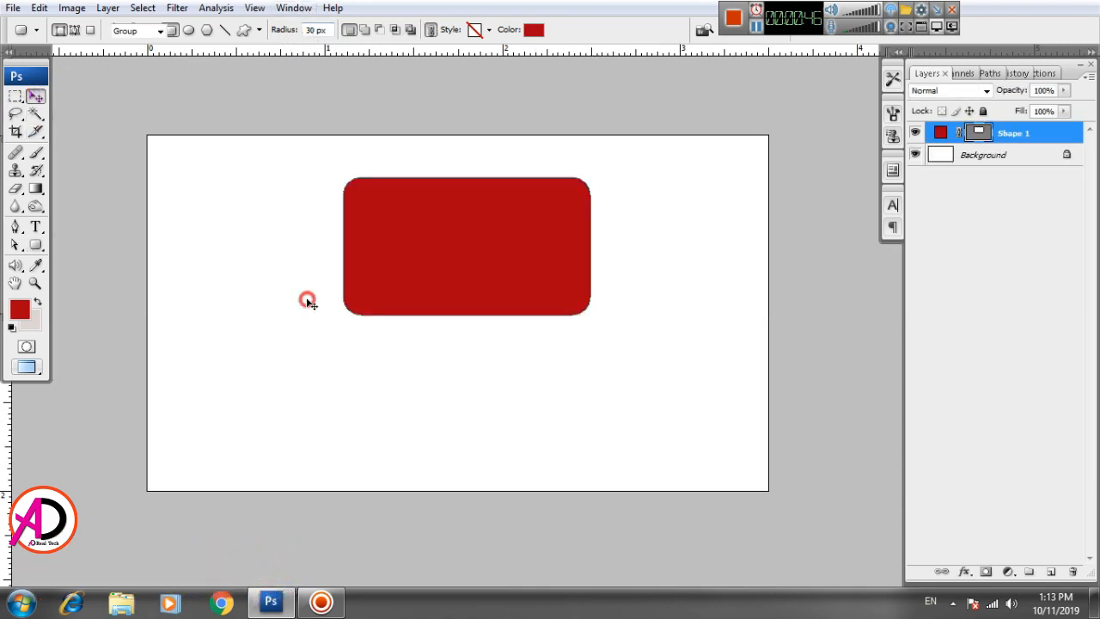
left_click_drag(461, 287, 512, 283)
key("ctrl+t")
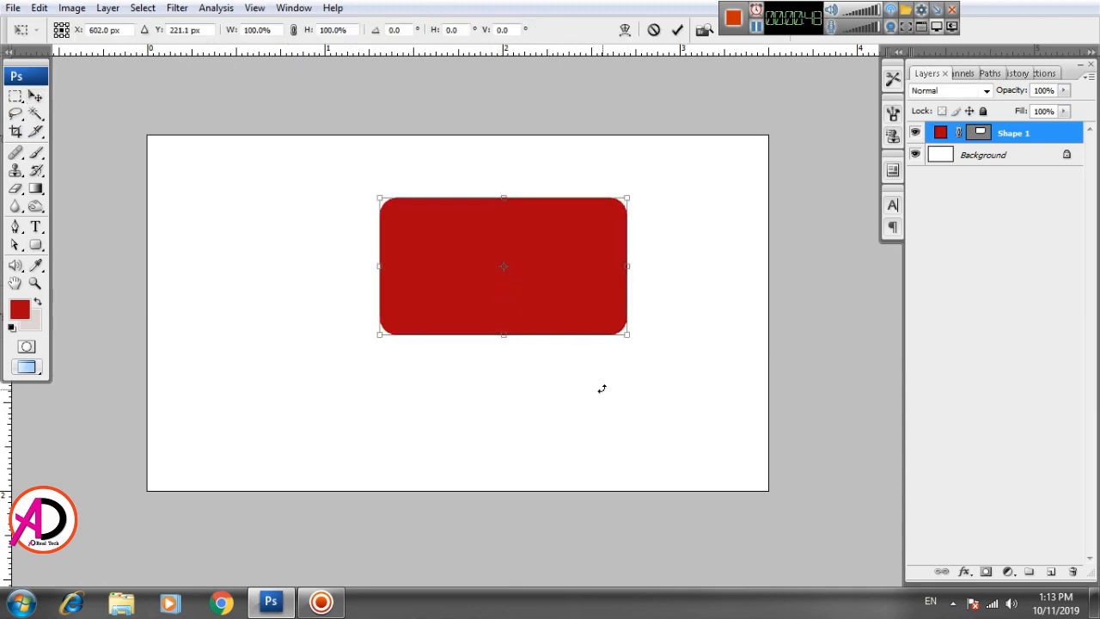
left_click_drag(602, 386, 622, 374)
left_click_drag(560, 286, 721, 222)
left_click_drag(701, 302, 717, 294)
left_click_drag(646, 231, 675, 189)
double_click(638, 197)
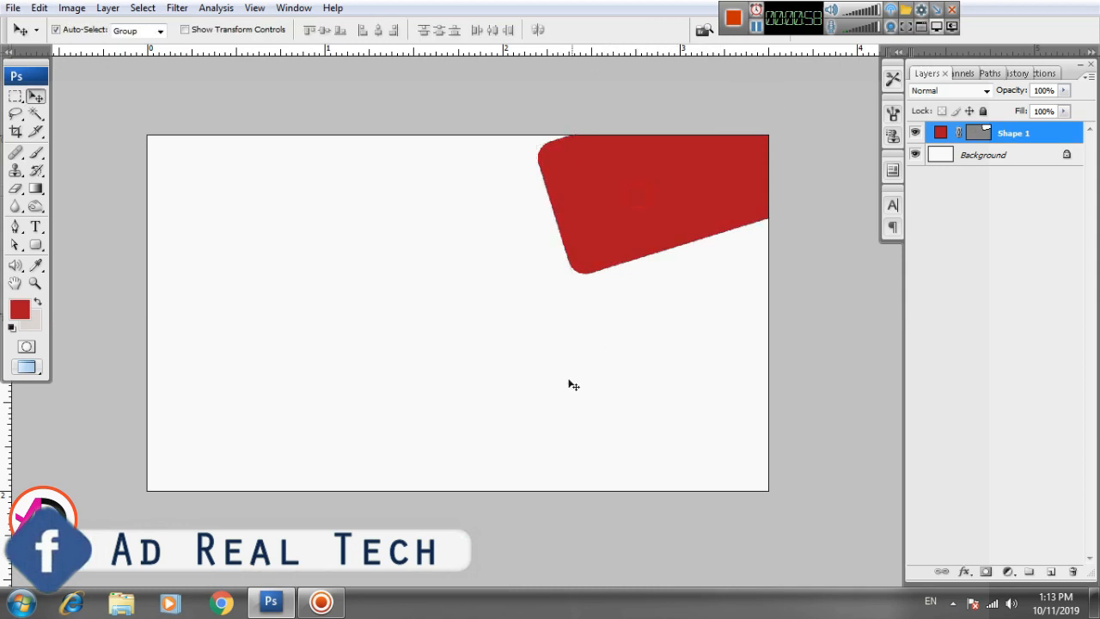
Step: Pan and zoom to bring the whole card back into view
left_click_drag(569, 379, 559, 408)
scroll(490, 356, "up", 3)
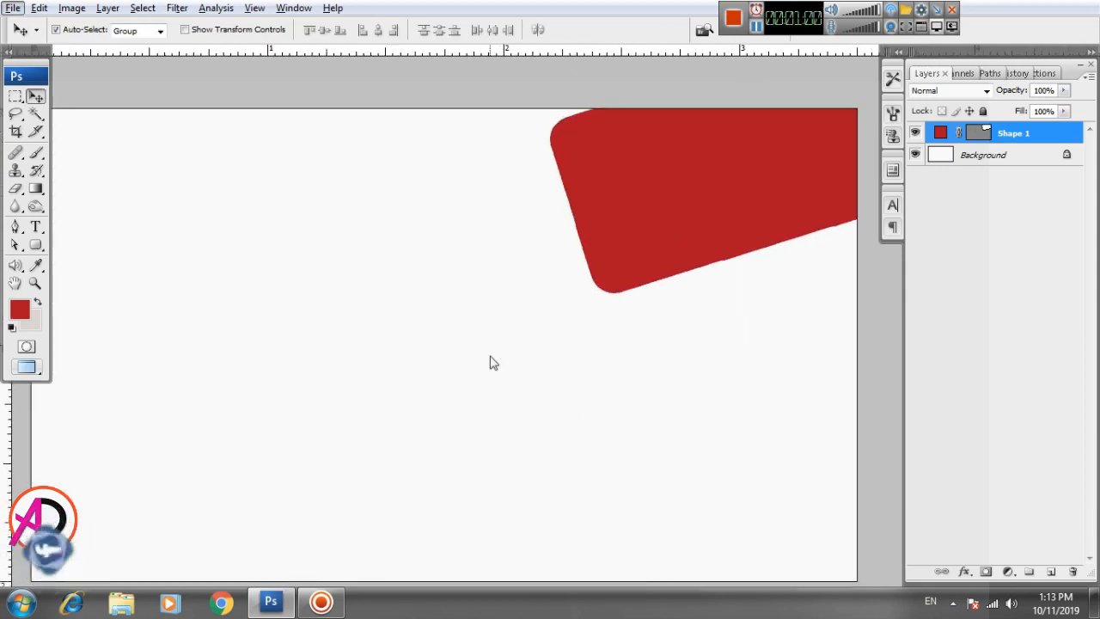
scroll(491, 362, "down", 4)
key("alt+space")
left_click_drag(445, 449, 544, 405)
scroll(492, 418, "up", 1)
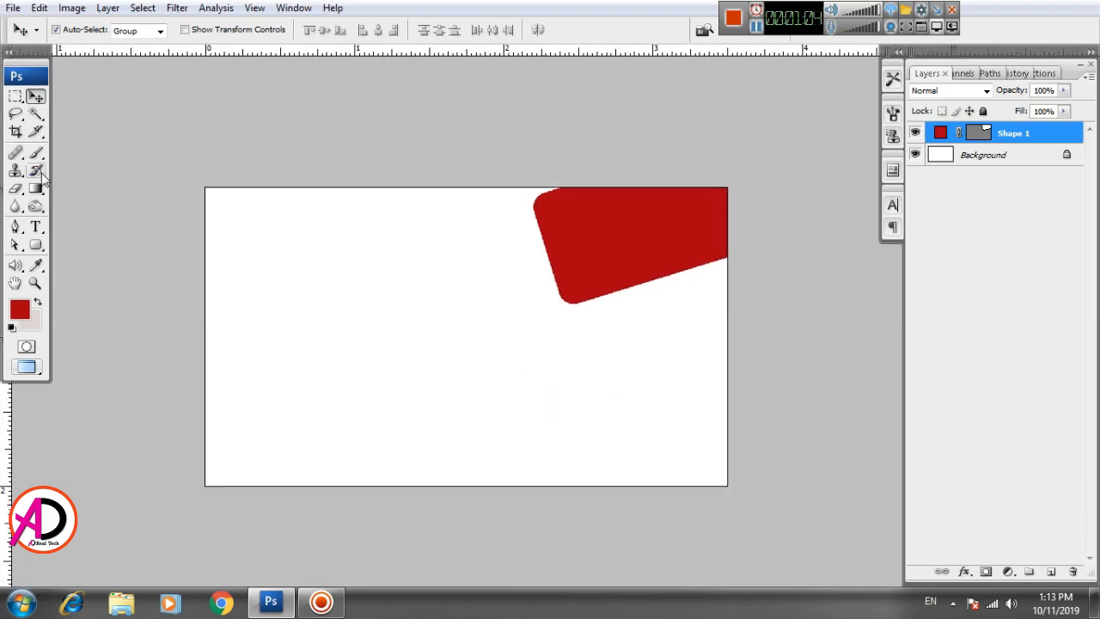
Step: Browse to Local Disk (E:) and drag the 'logo global touch' image into Photoshop
left_click(118, 604)
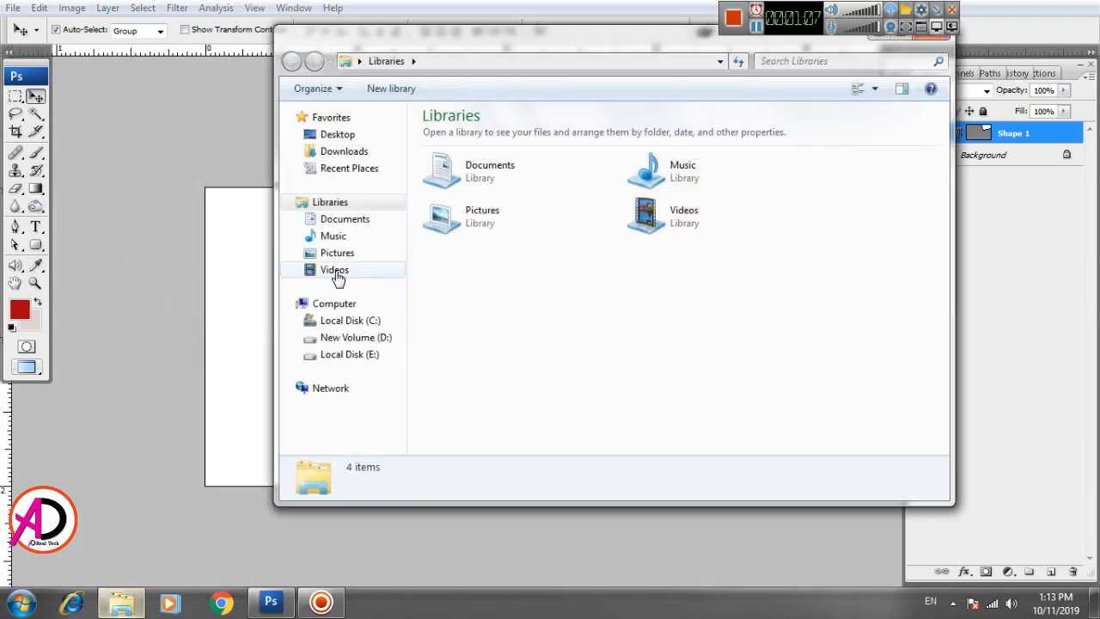
left_click(378, 340)
left_click_drag(943, 146, 974, 424)
left_click(351, 355)
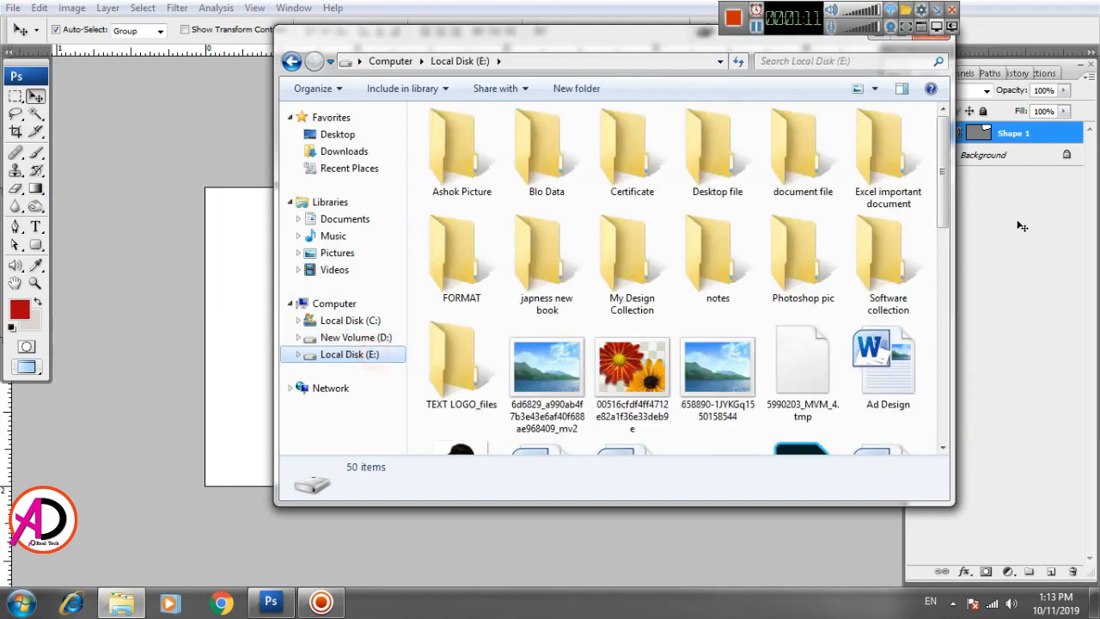
left_click_drag(946, 185, 956, 356)
left_click(733, 199)
left_click_drag(734, 199, 197, 364)
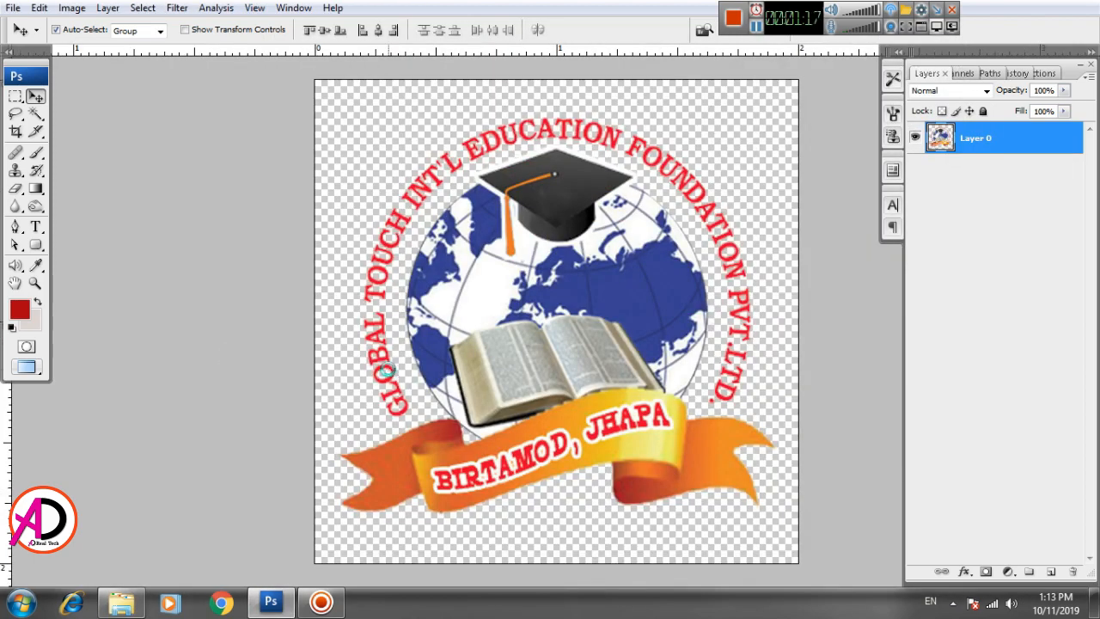
Step: Paste the logo into the card, scale it to 22.9% and set it top-left
key("ctrl+Tab")
key("ctrl+Tab")
key("ctrl+Tab")
key("ctrl+v")
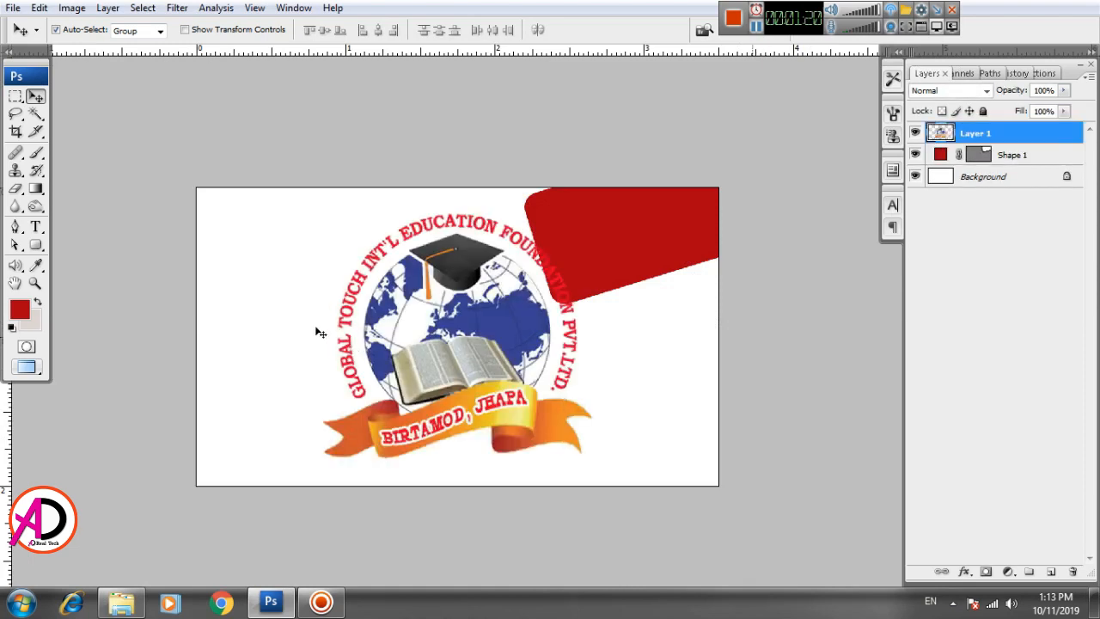
left_click_drag(404, 324, 357, 323)
key("ctrl+t")
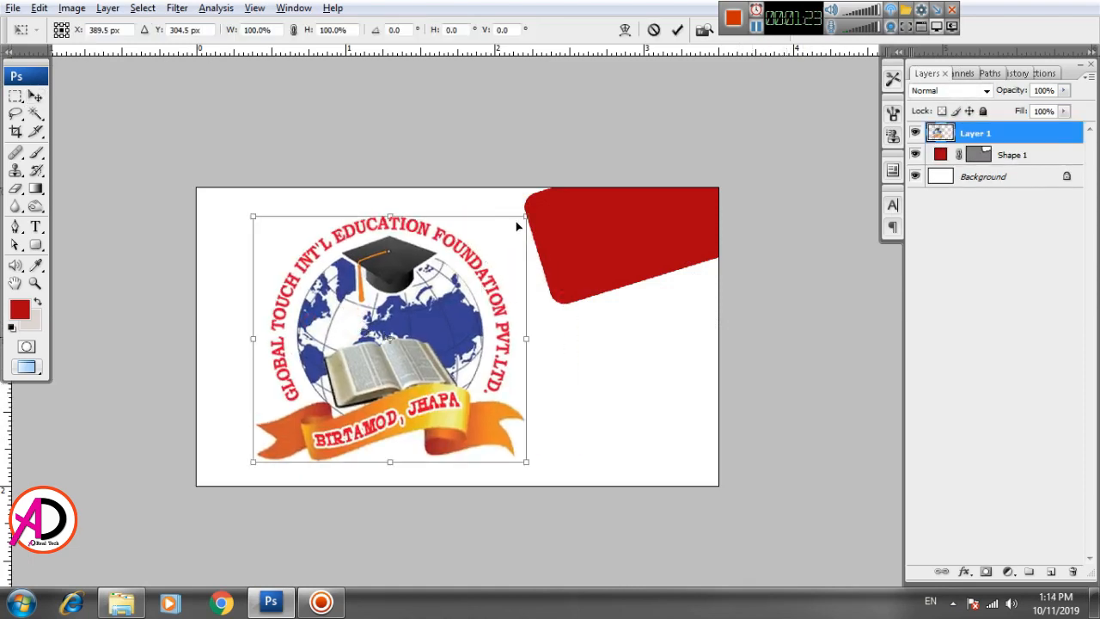
left_click_drag(516, 230, 266, 248)
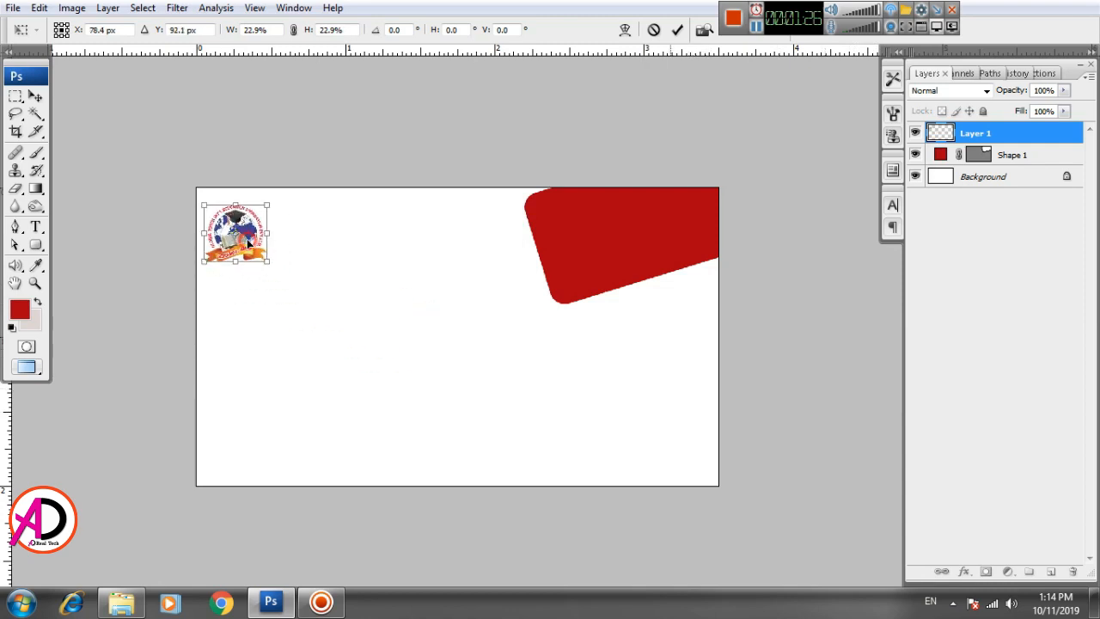
double_click(266, 248)
scroll(279, 288, "up", 4)
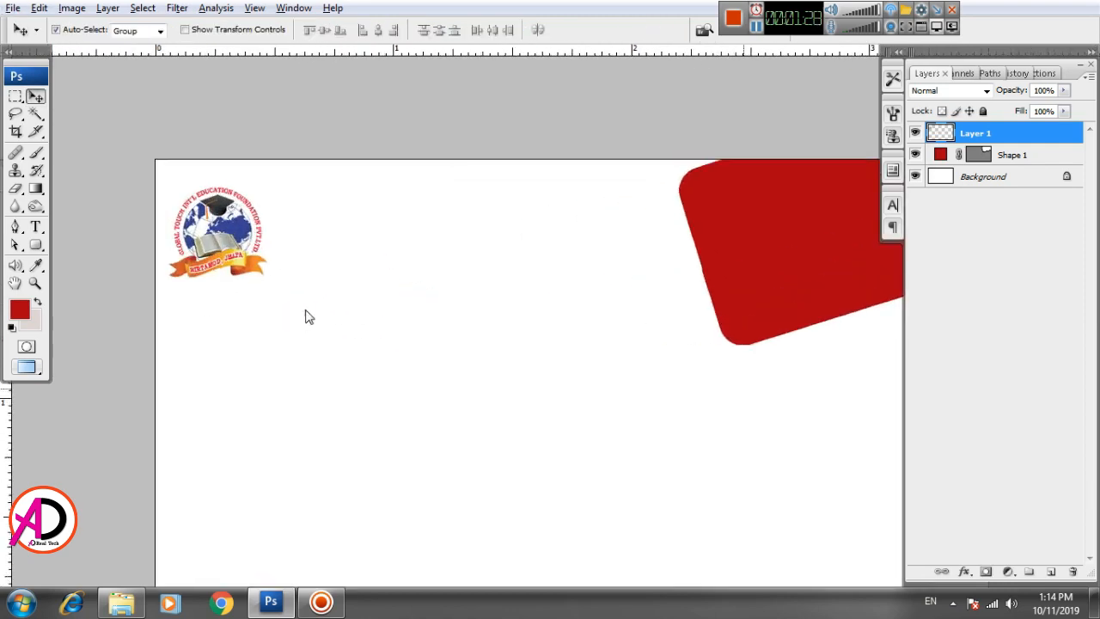
left_click_drag(401, 351, 375, 277)
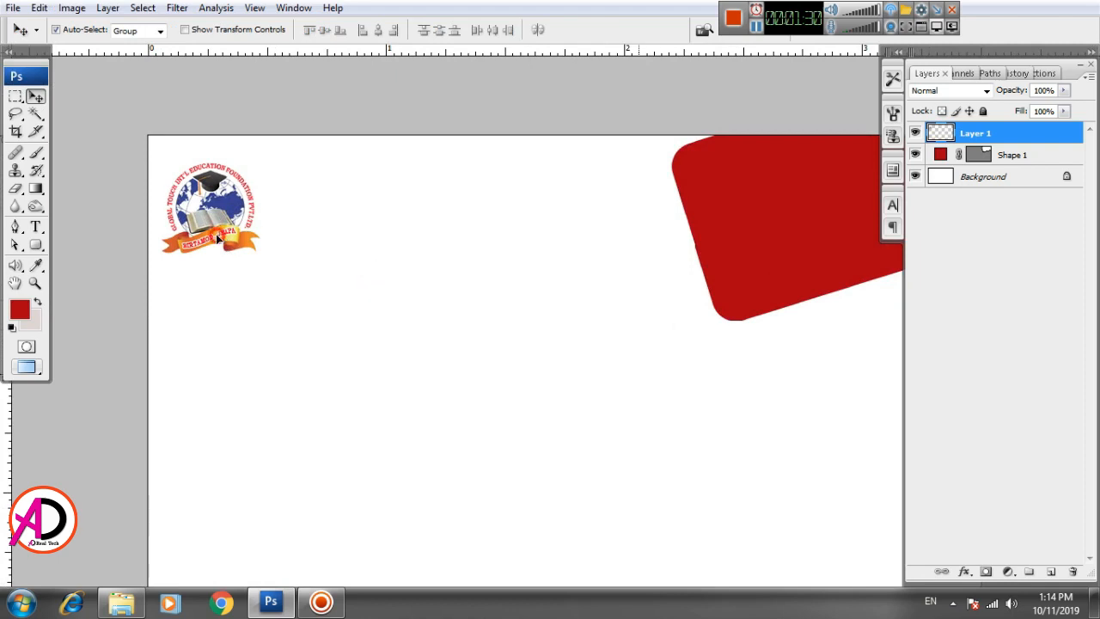
scroll(331, 280, "down", 2)
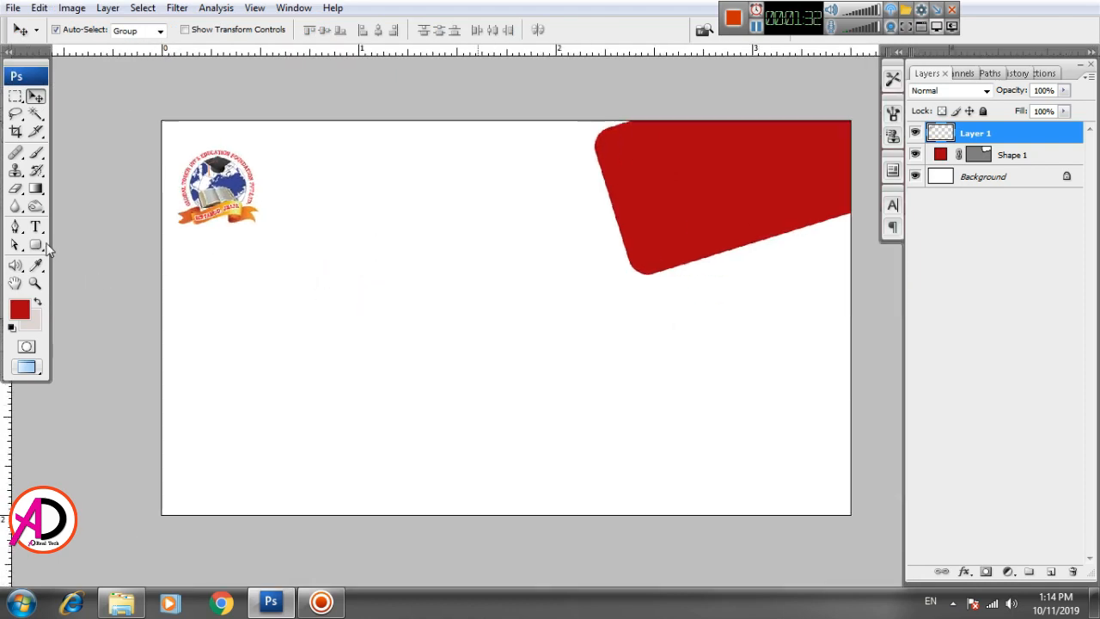
left_click(36, 228)
Step: Type the heading 'GLOBAL TOUCH' below the logo and move it toward the centre
left_click(292, 299)
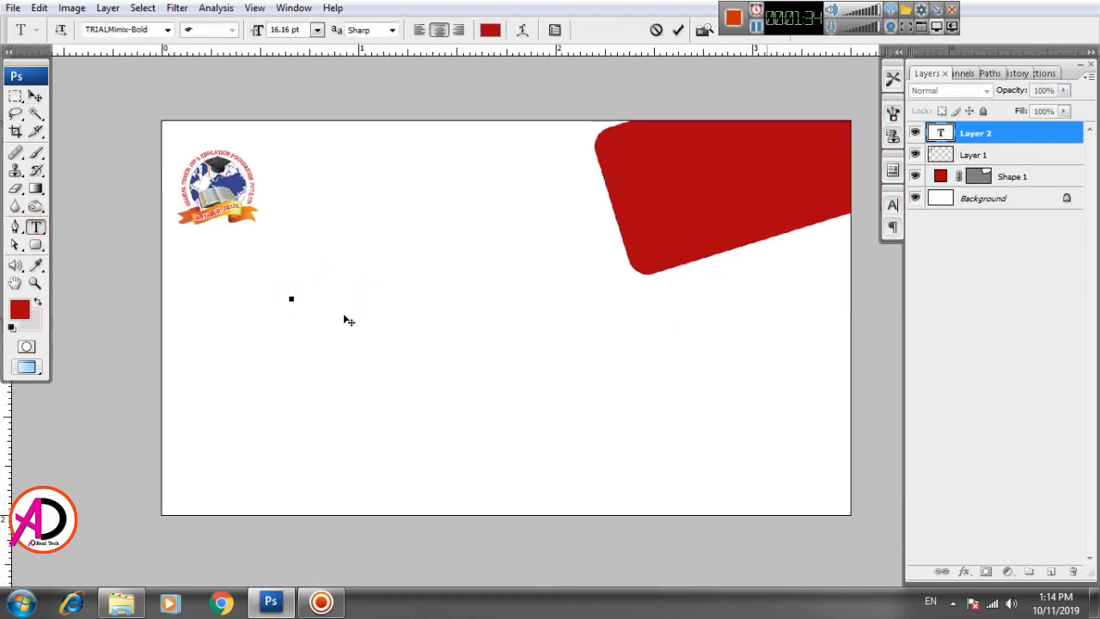
type("G")
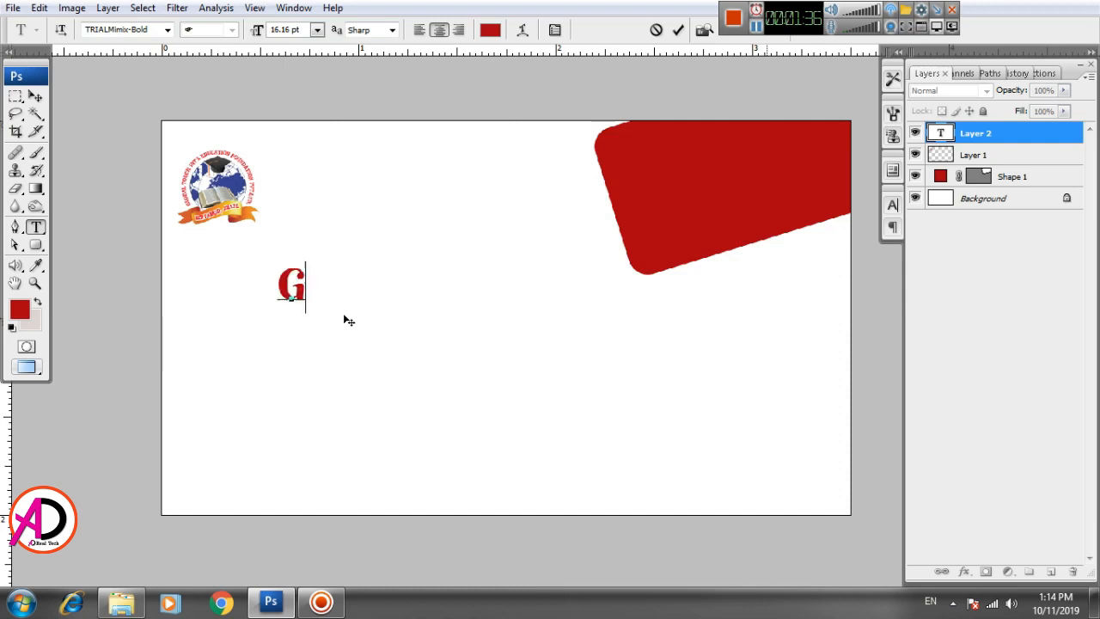
type("LOBAL TOUCH")
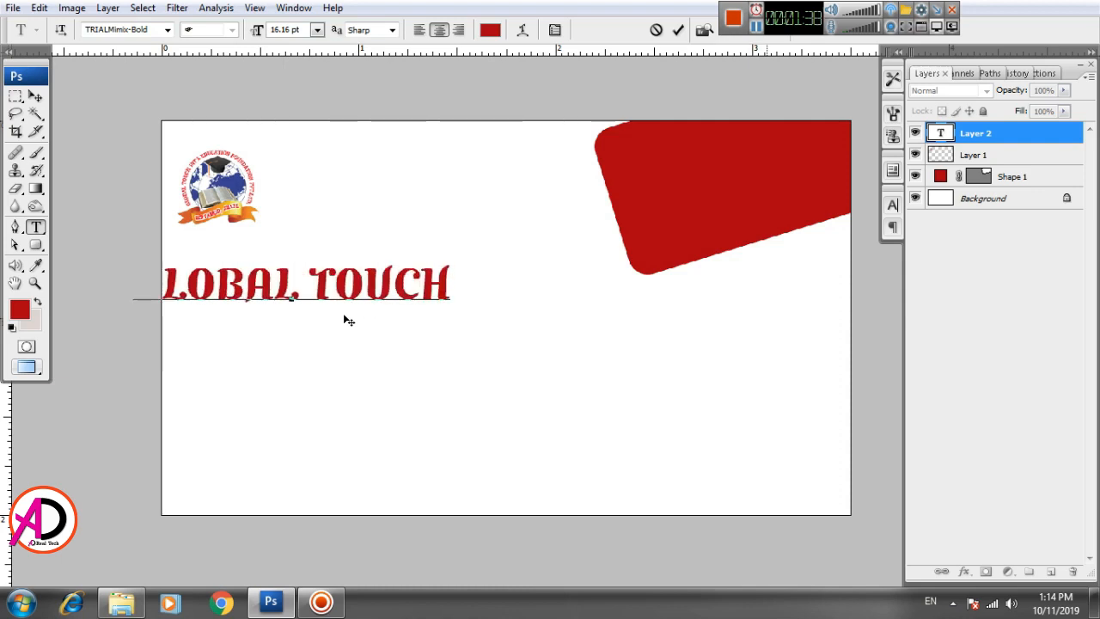
triple_click(292, 299)
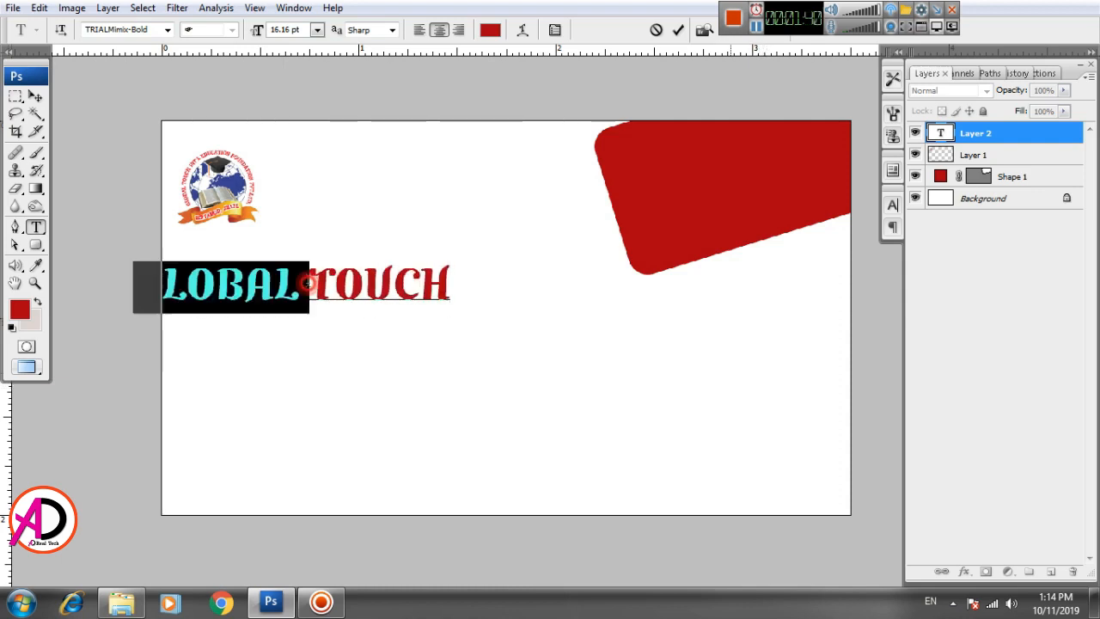
left_click(35, 97)
left_click_drag(258, 297, 349, 296)
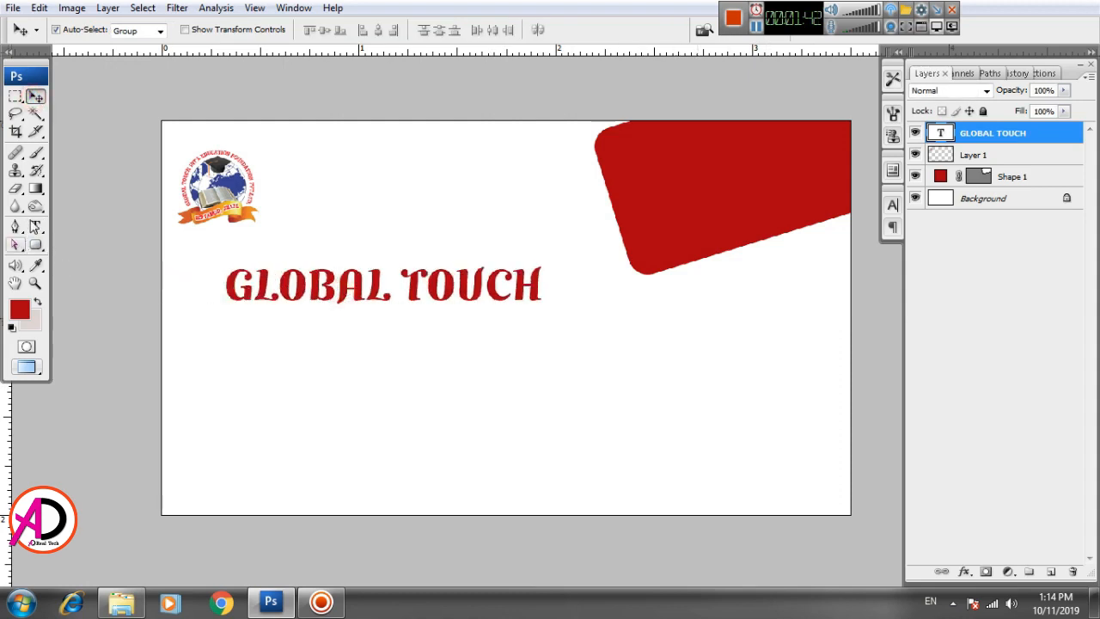
Step: Select the heading text and cycle through fonts until Wagner Modern is applied
left_click(35, 226)
left_click(336, 290)
key("ctrl+a")
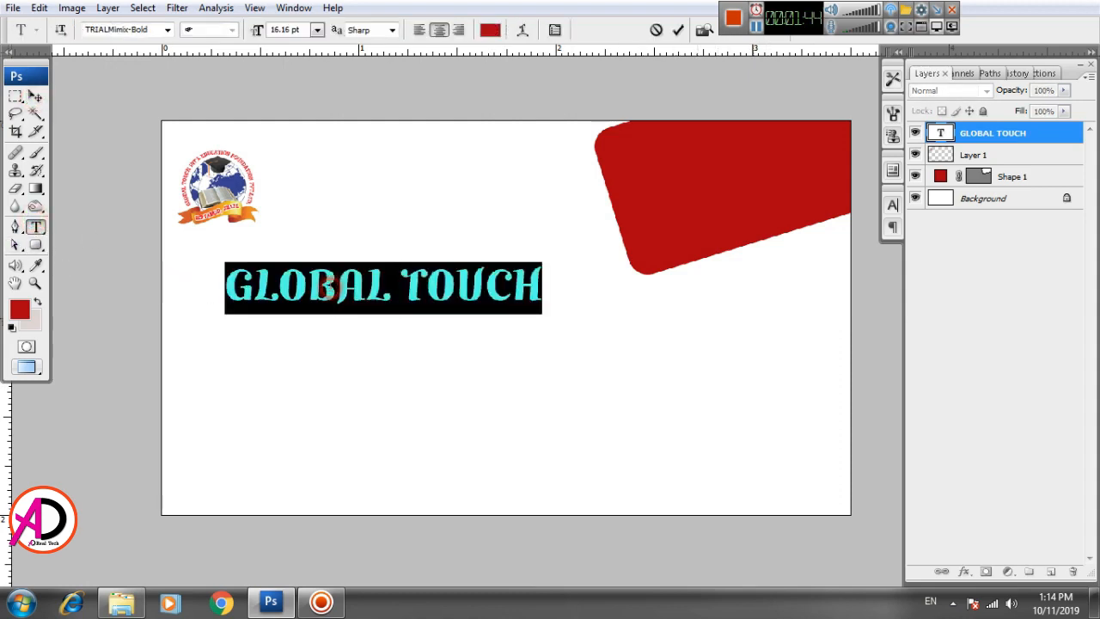
left_click(157, 30)
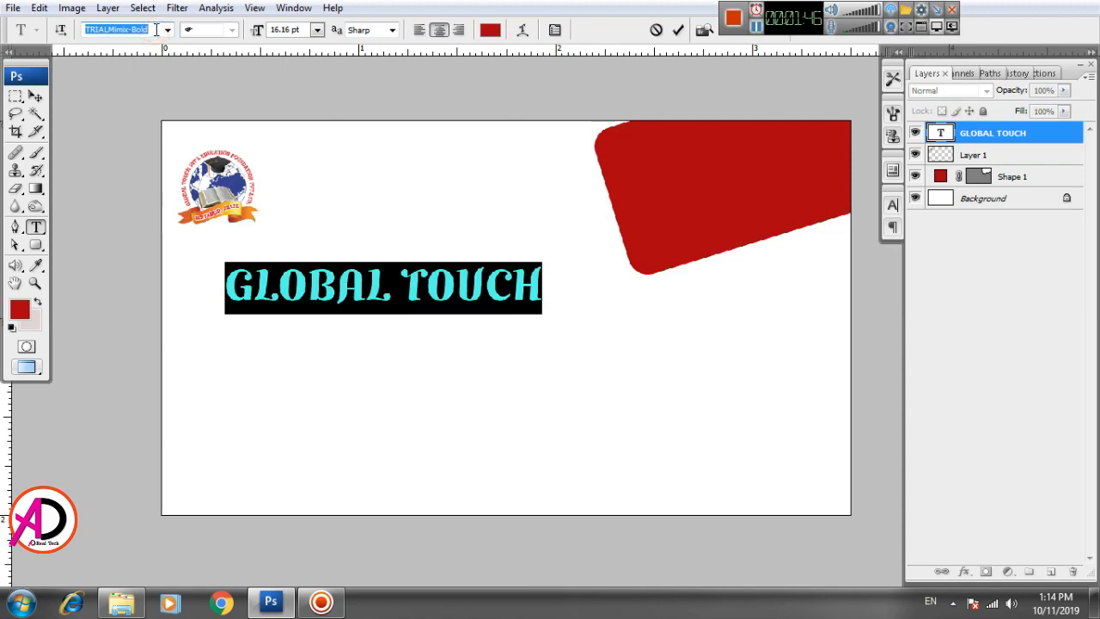
key("Down")
key("Down")
key("Down")
key("Down")
key("Down")
key("Down")
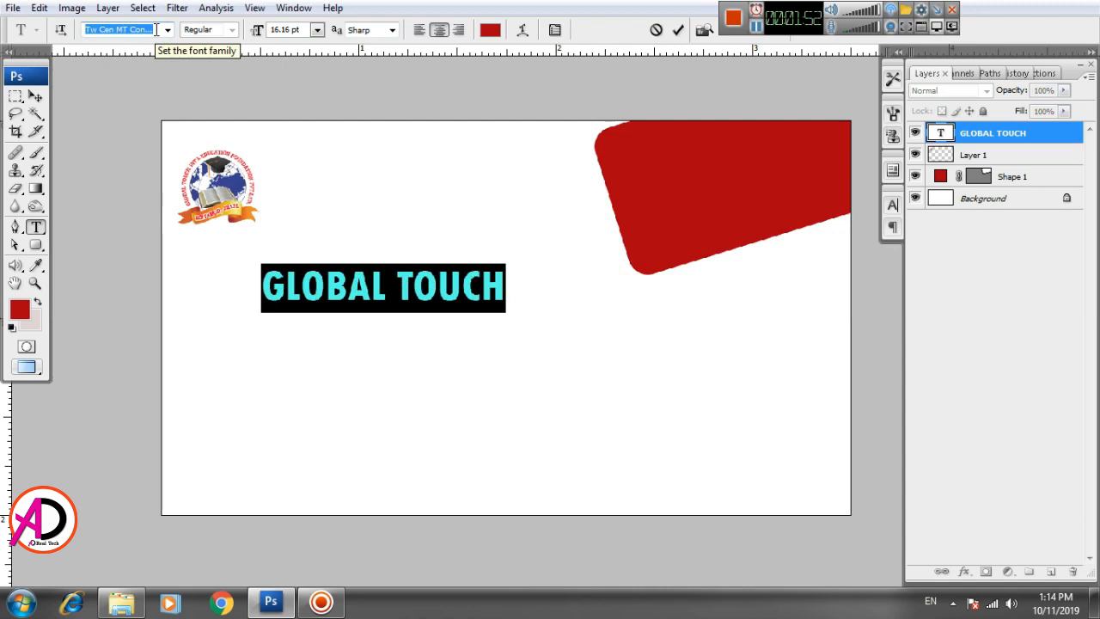
key("Down")
key("Down")
key("Down")
key("Down")
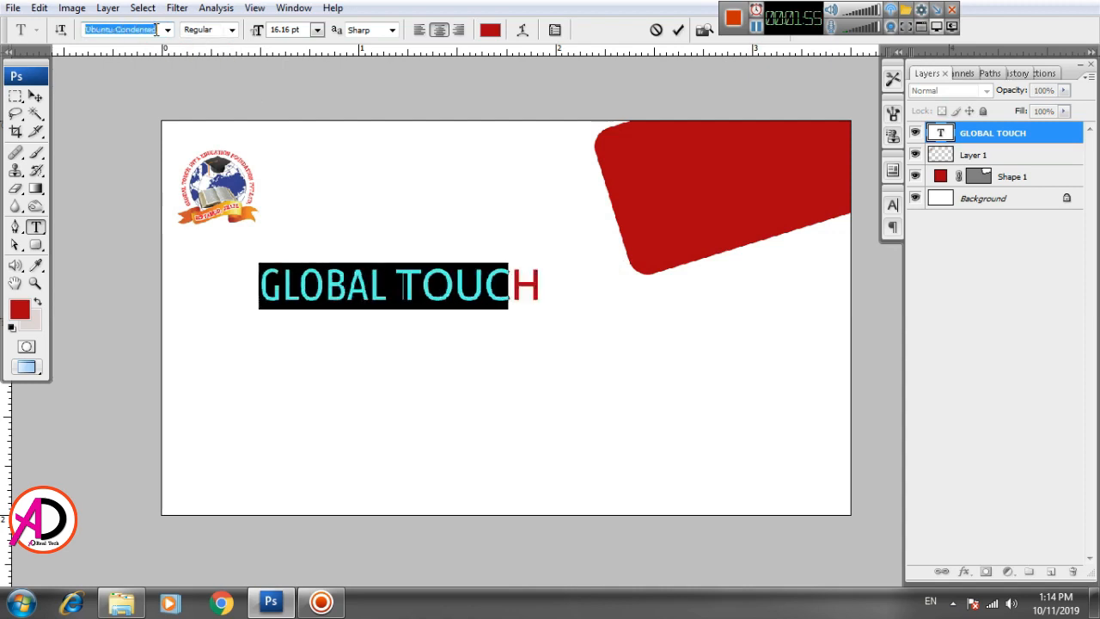
key("Down")
key("Down")
key("Down")
key("Down")
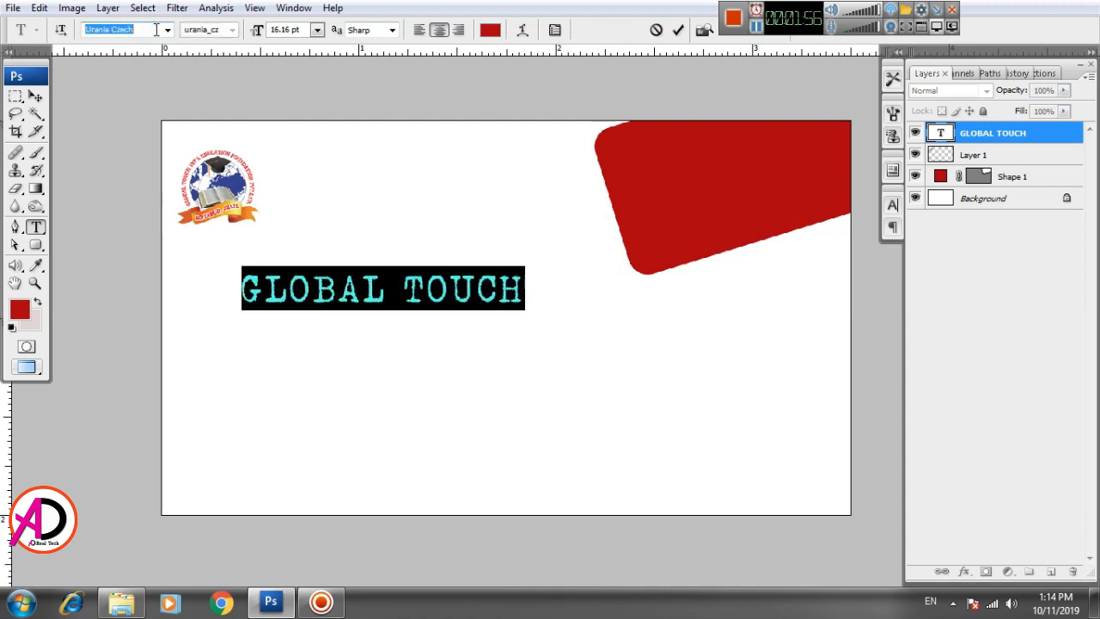
key("Down")
key("Down")
key("Down")
key("Down")
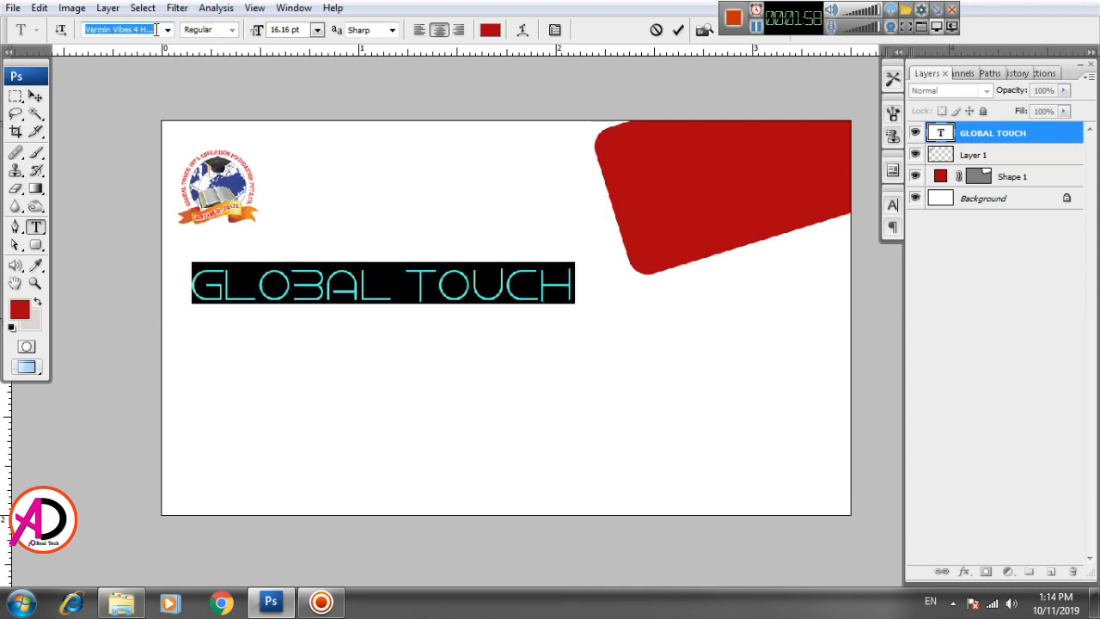
key("Down")
key("Down")
key("Down")
key("Down")
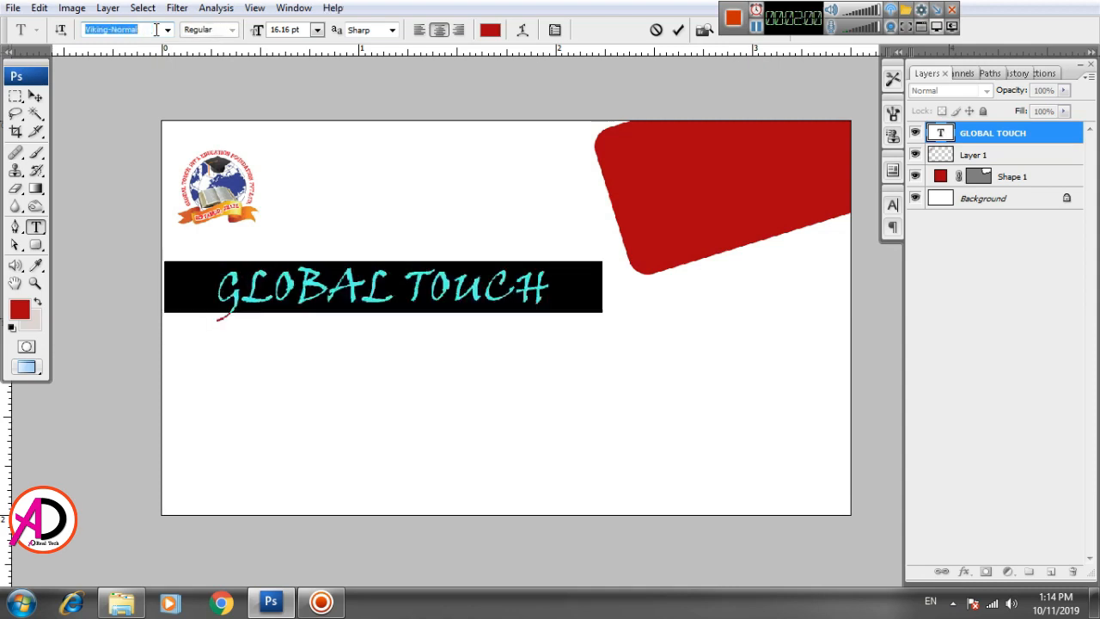
key("Down")
key("Down")
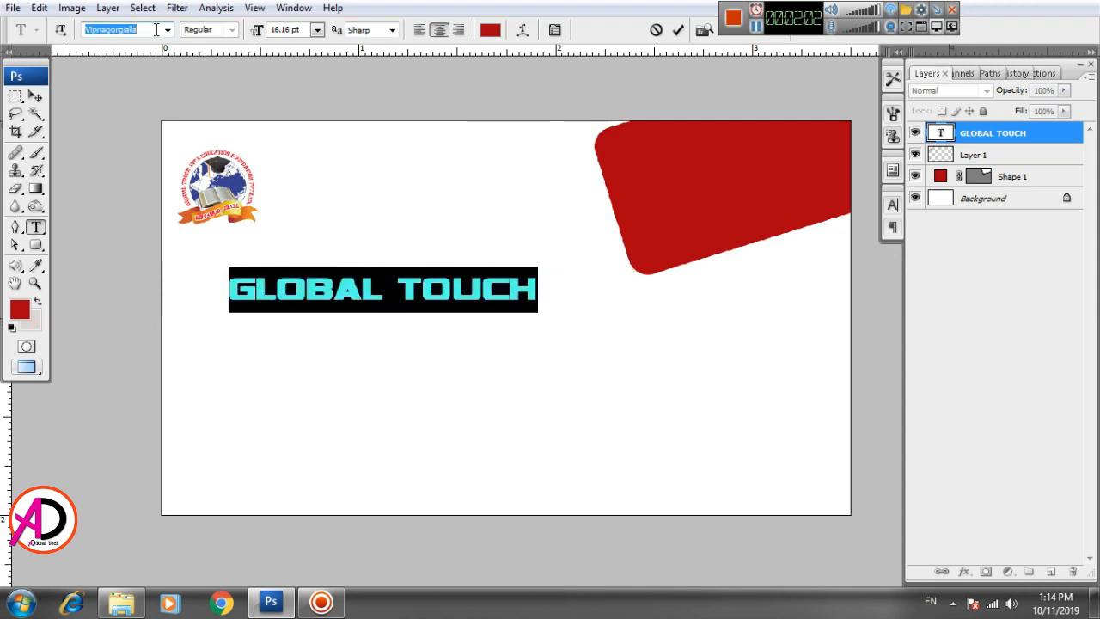
key("Down")
key("Down")
key("Down")
key("Down")
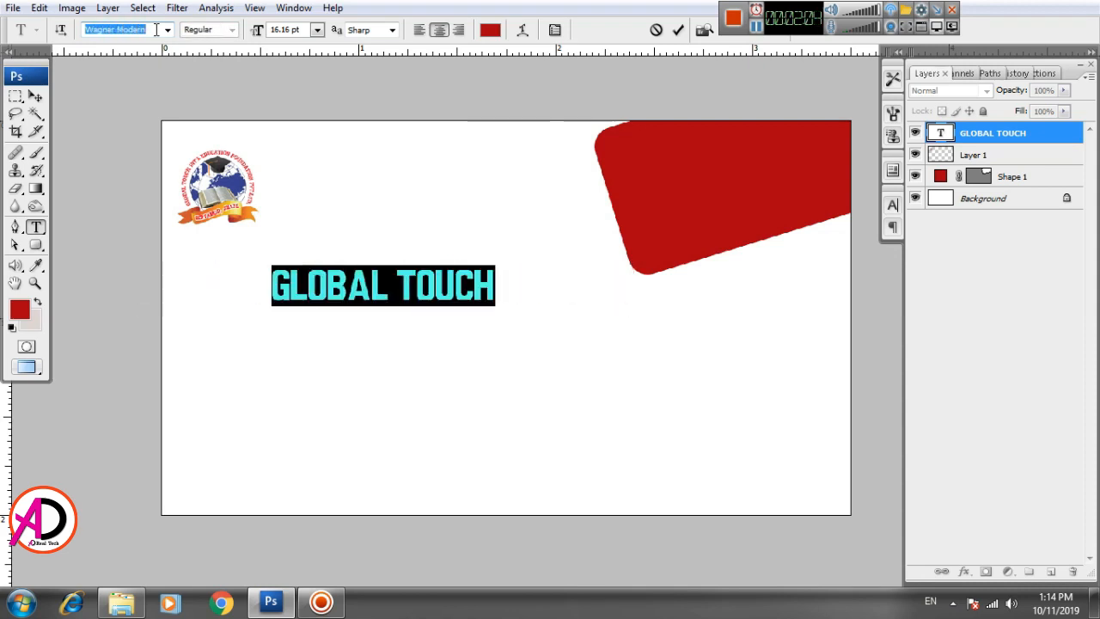
key("Down")
Step: Stretch the GLOBAL TOUCH heading to about 129% width and taller, placed beside the logo
left_click(36, 98)
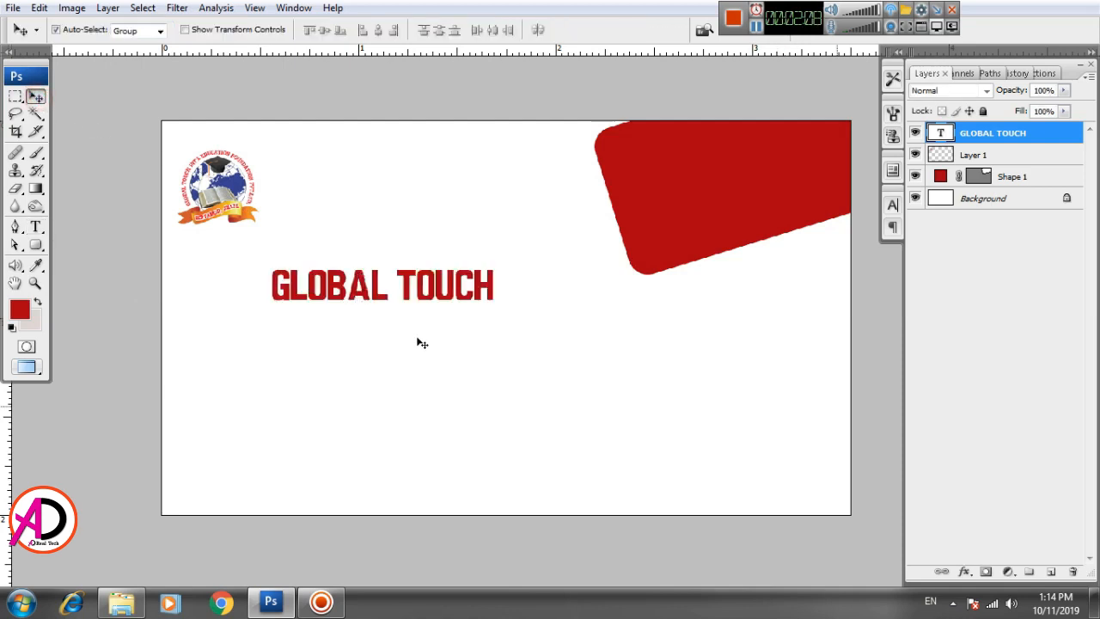
left_click_drag(342, 291, 382, 281)
key("ctrl+t")
left_click_drag(496, 268, 534, 267)
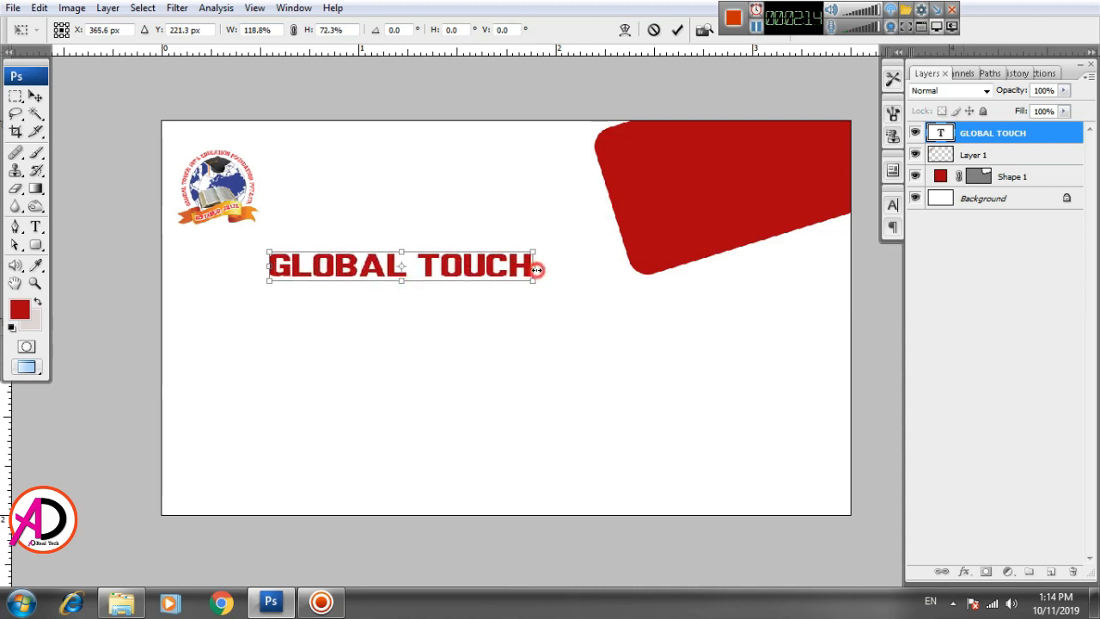
left_click_drag(402, 252, 420, 167)
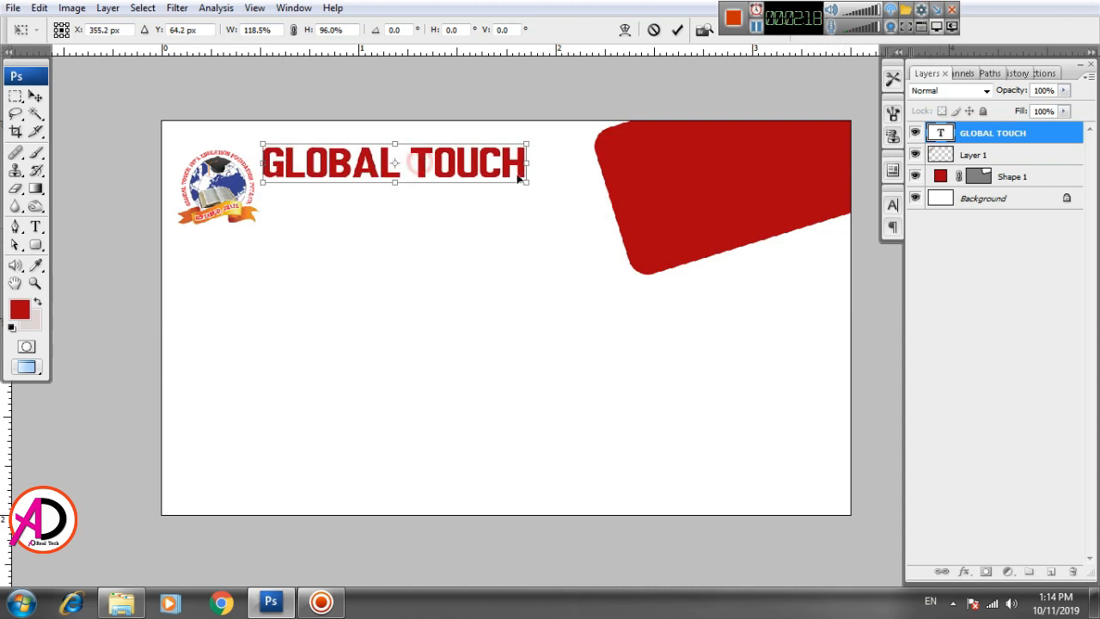
left_click_drag(537, 164, 551, 163)
left_click_drag(432, 167, 426, 173)
double_click(426, 173)
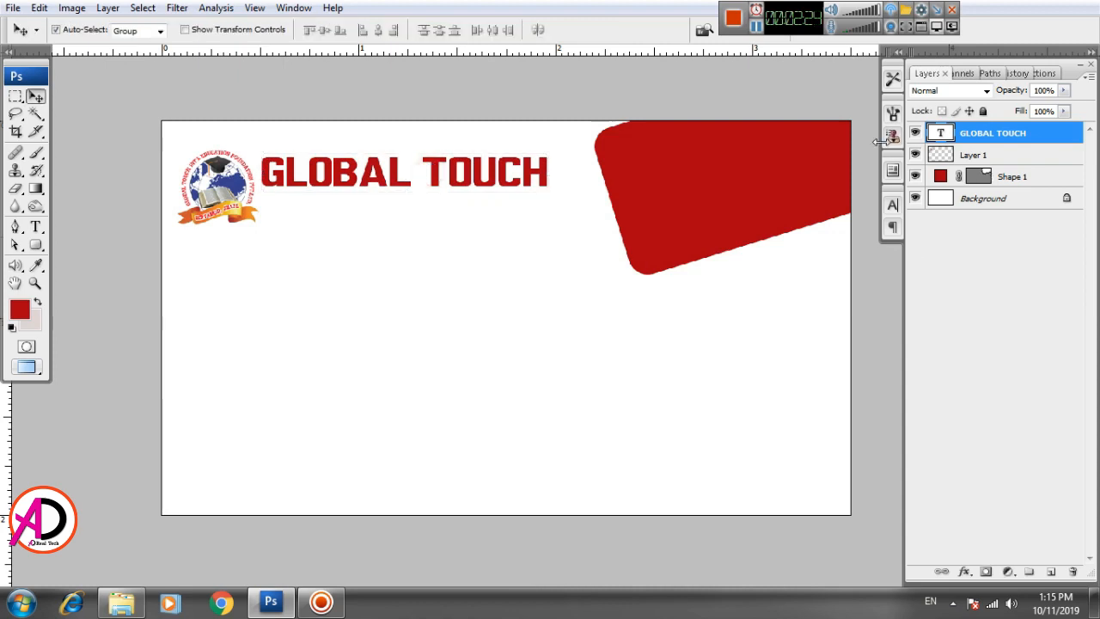
left_click(892, 212)
Step: Change the GLOBAL TOUCH text colour to violet
left_click(823, 313)
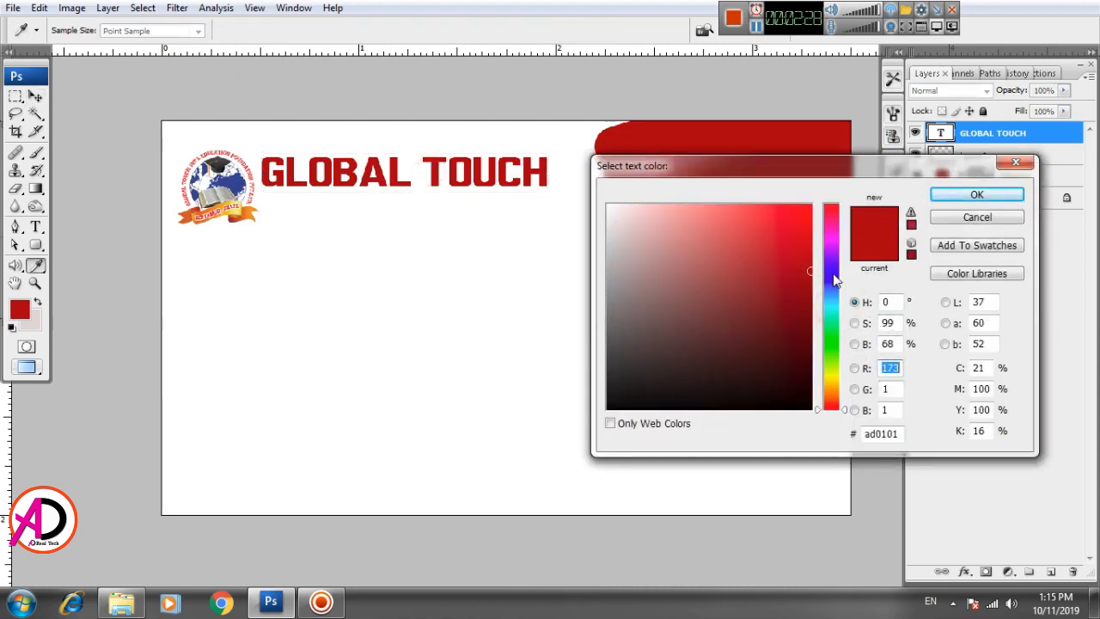
left_click_drag(834, 274, 844, 269)
left_click(808, 208)
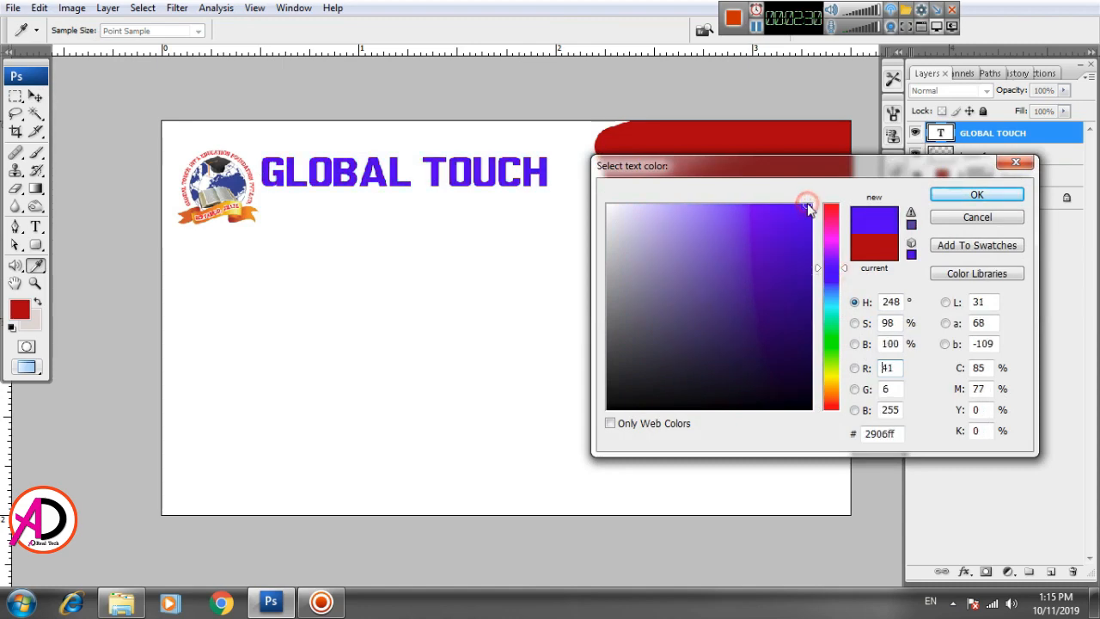
left_click(812, 229)
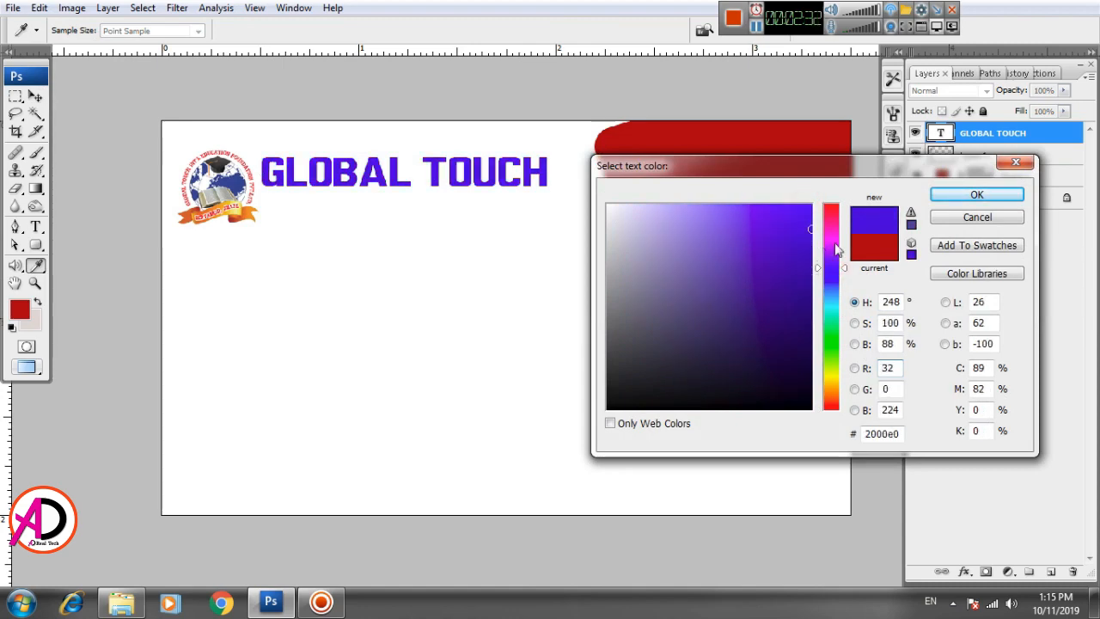
left_click(976, 195)
scroll(513, 329, "up", 3)
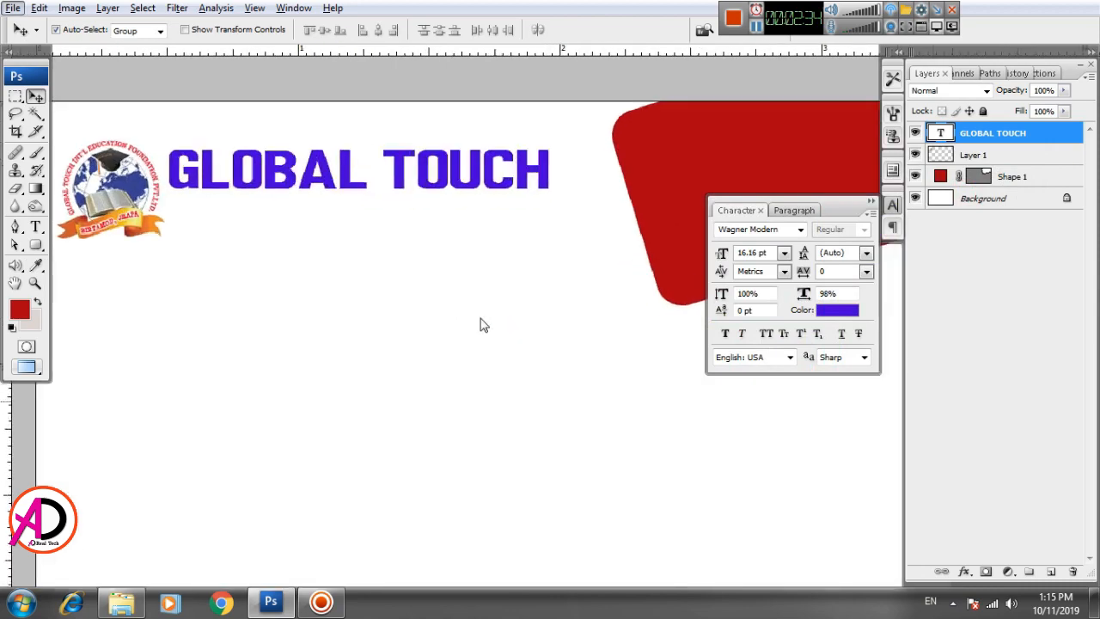
left_click_drag(466, 307, 466, 380)
Step: Add a white Stroke effect to the heading
left_click(965, 572)
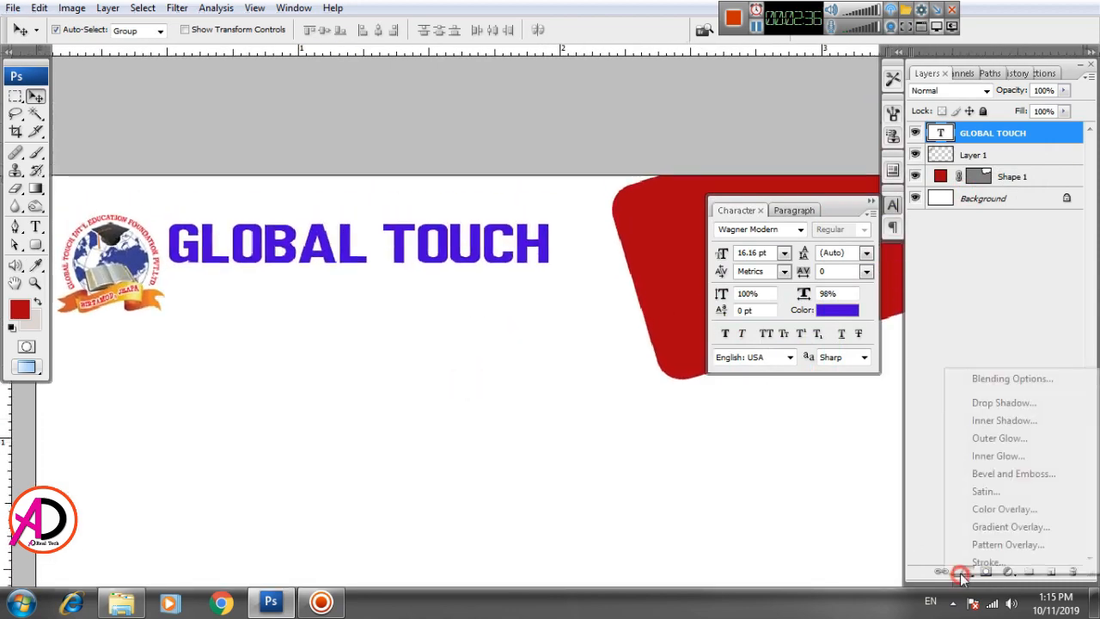
left_click(986, 566)
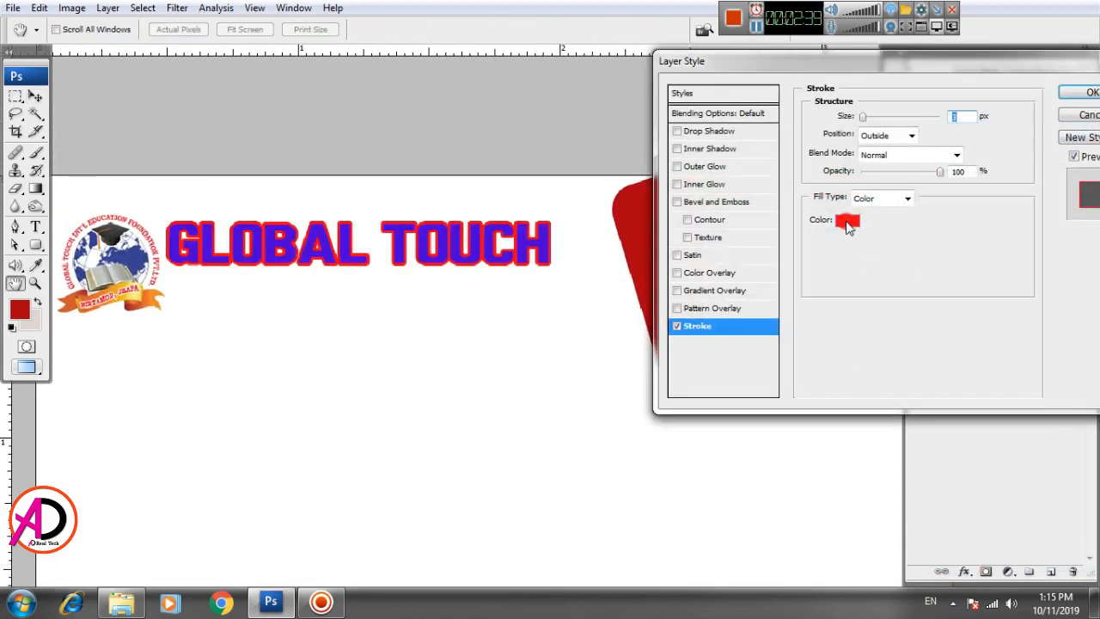
left_click(848, 221)
left_click(608, 207)
left_click(963, 196)
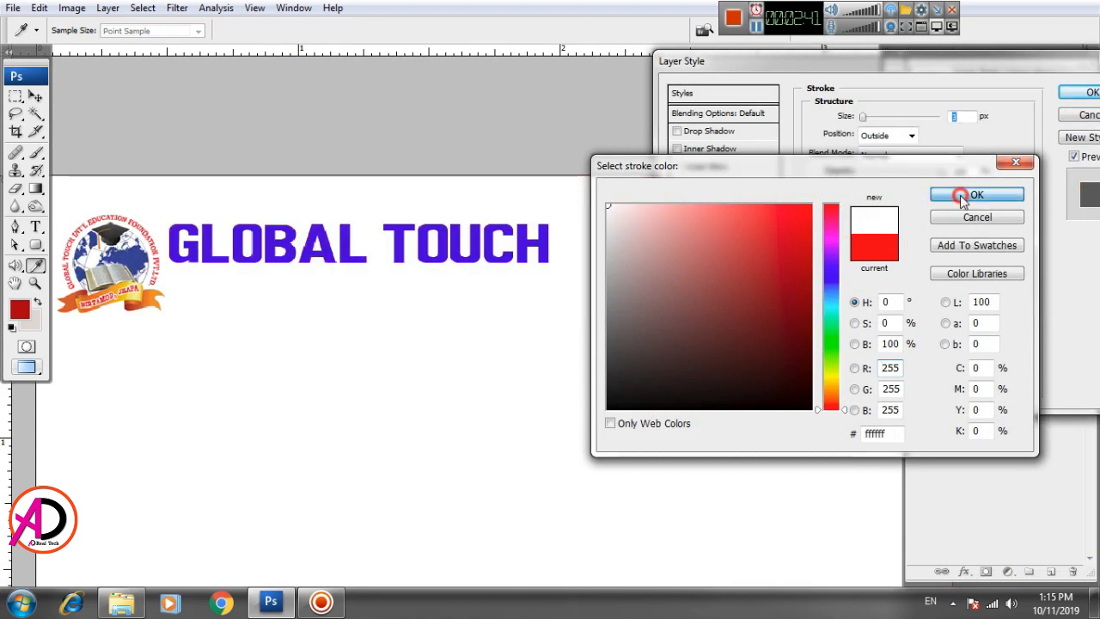
Step: Add a Drop Shadow around 40% opacity, experimenting with stroke size, shadow blur and distance
left_click(704, 133)
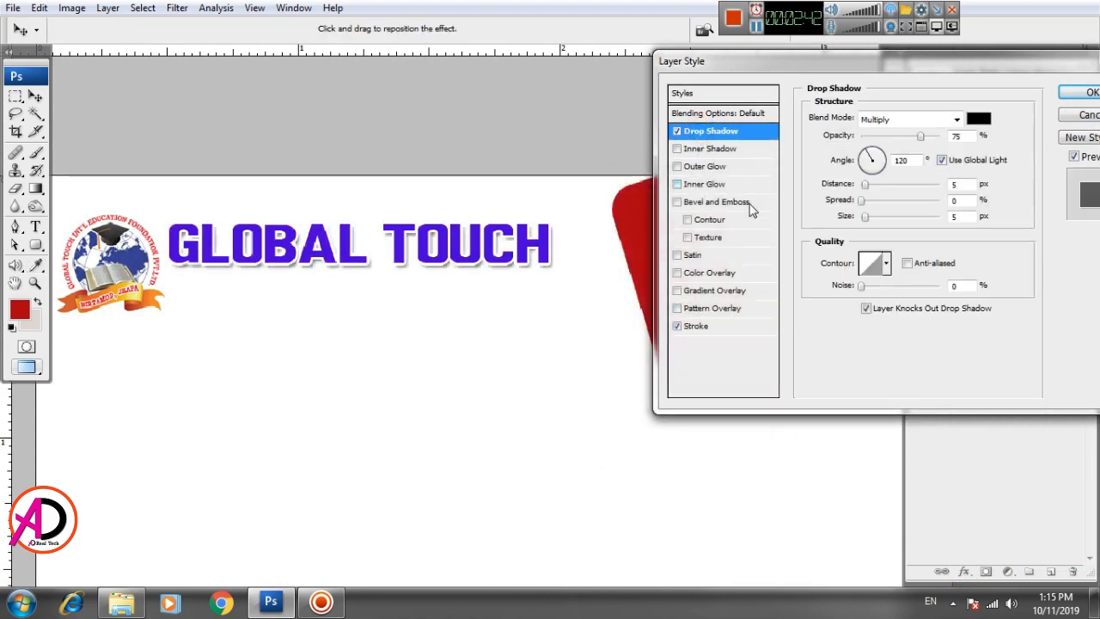
left_click_drag(921, 135, 888, 137)
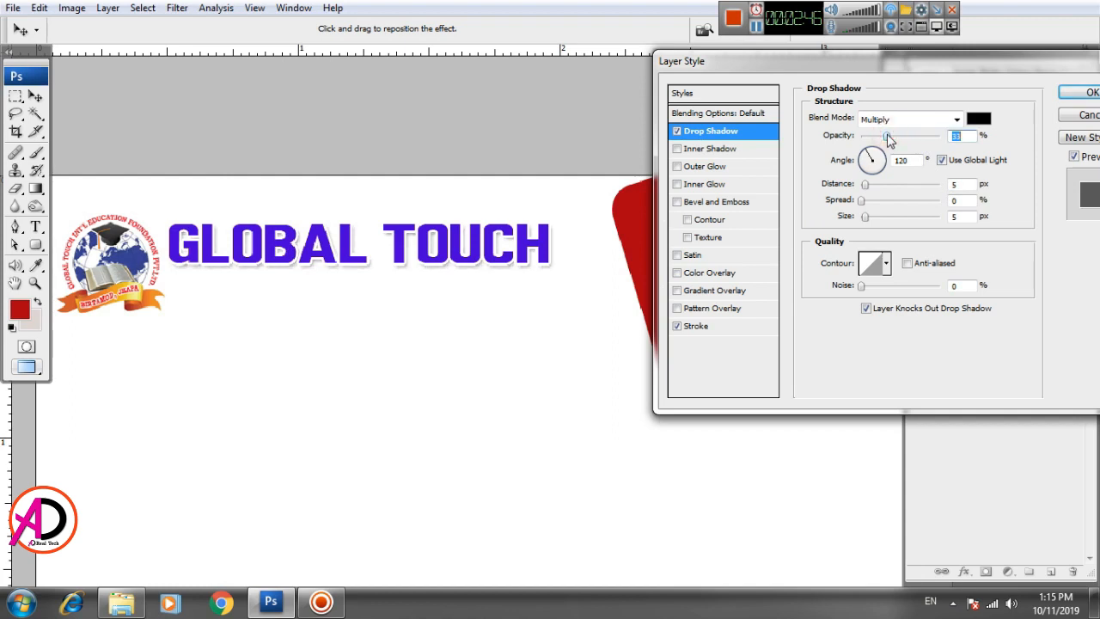
left_click(703, 327)
left_click(903, 111)
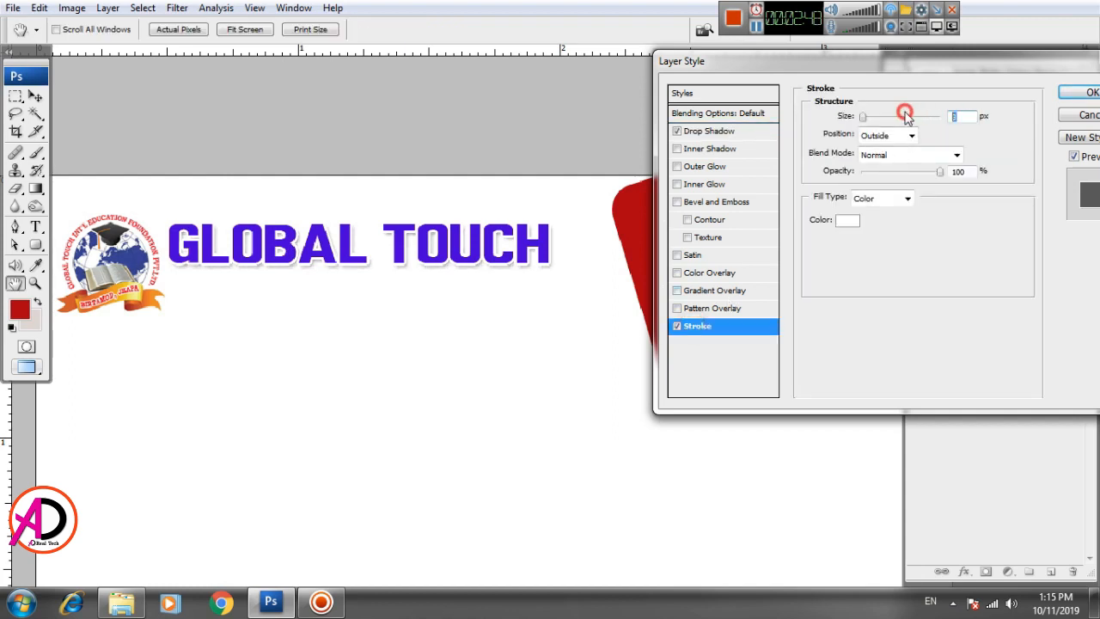
type("2")
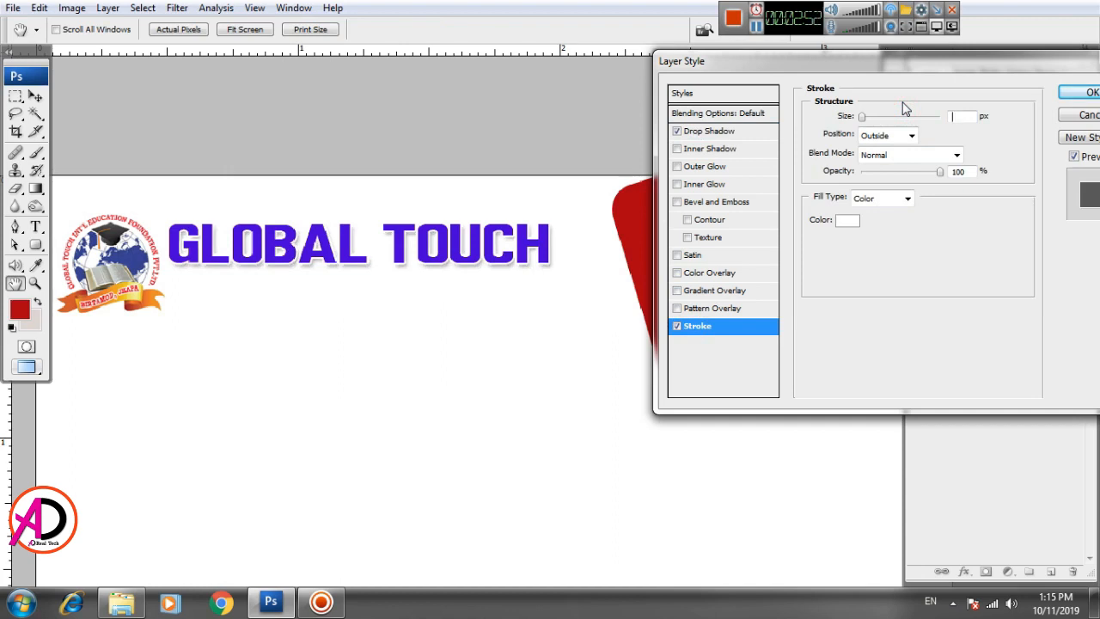
type("1")
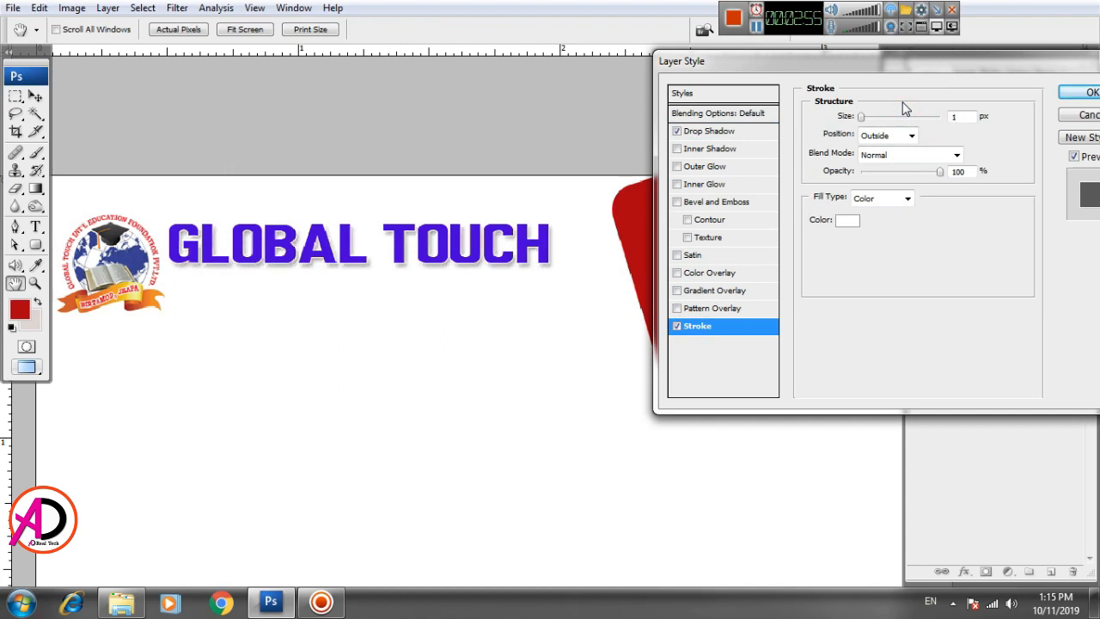
left_click(730, 131)
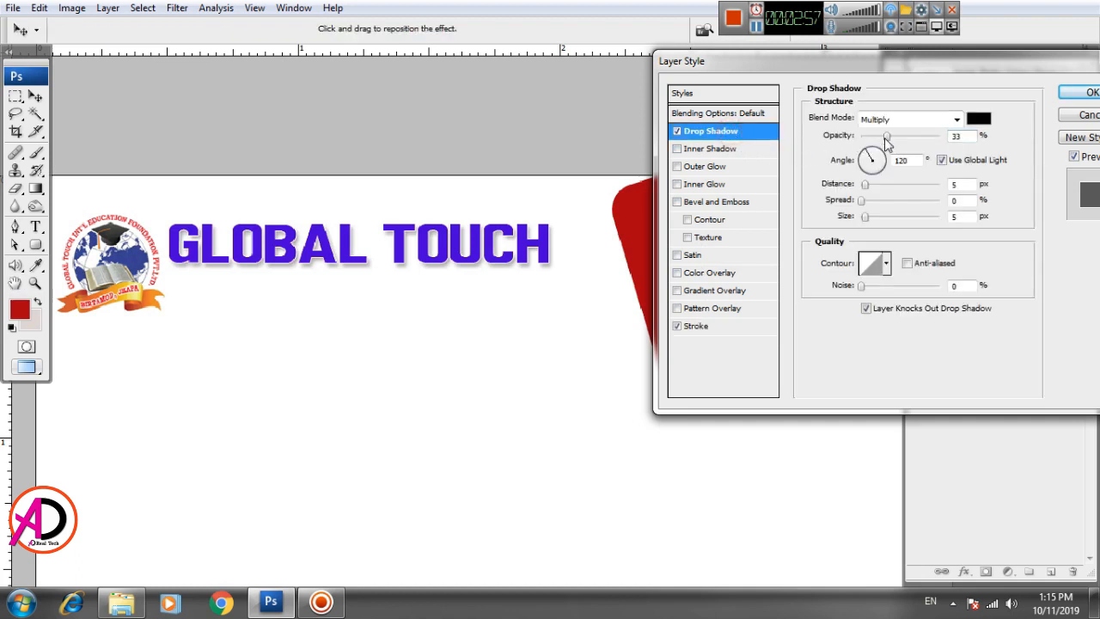
mouse_move(886, 137)
left_mouse_down()
mouse_move(911, 138)
mouse_move(897, 133)
left_mouse_up()
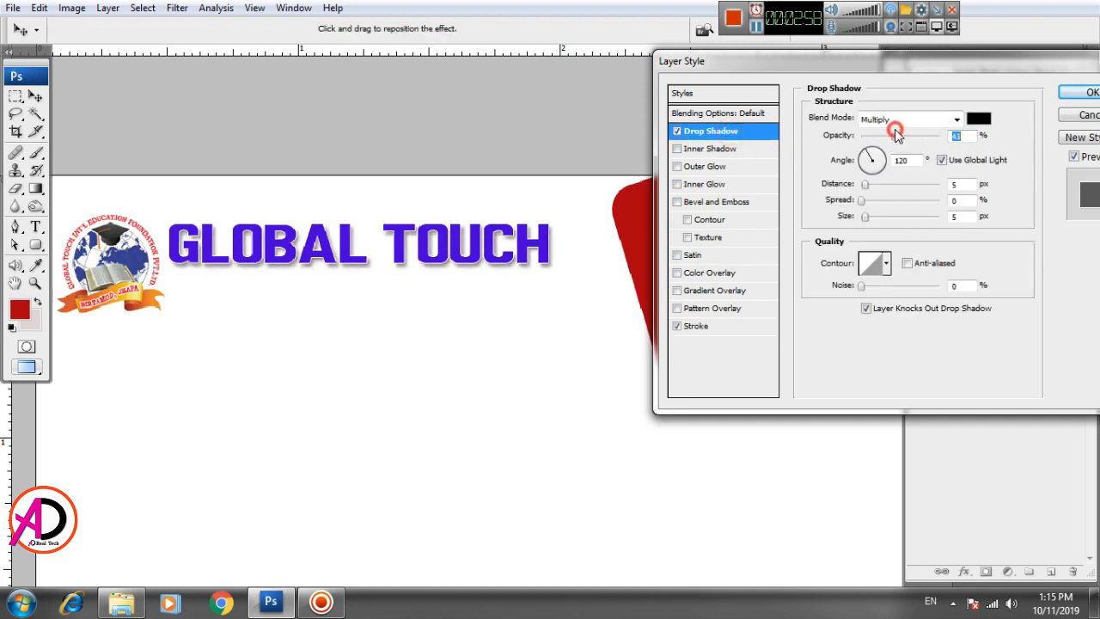
left_click_drag(866, 215, 865, 215)
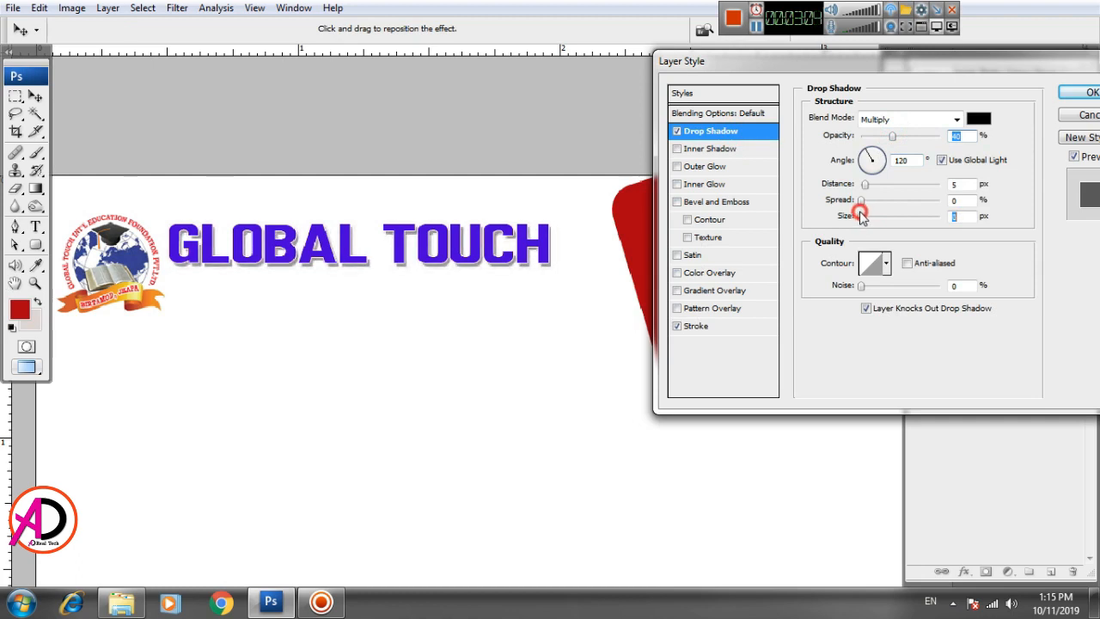
left_click_drag(862, 217, 861, 217)
left_click_drag(995, 77, 978, 81)
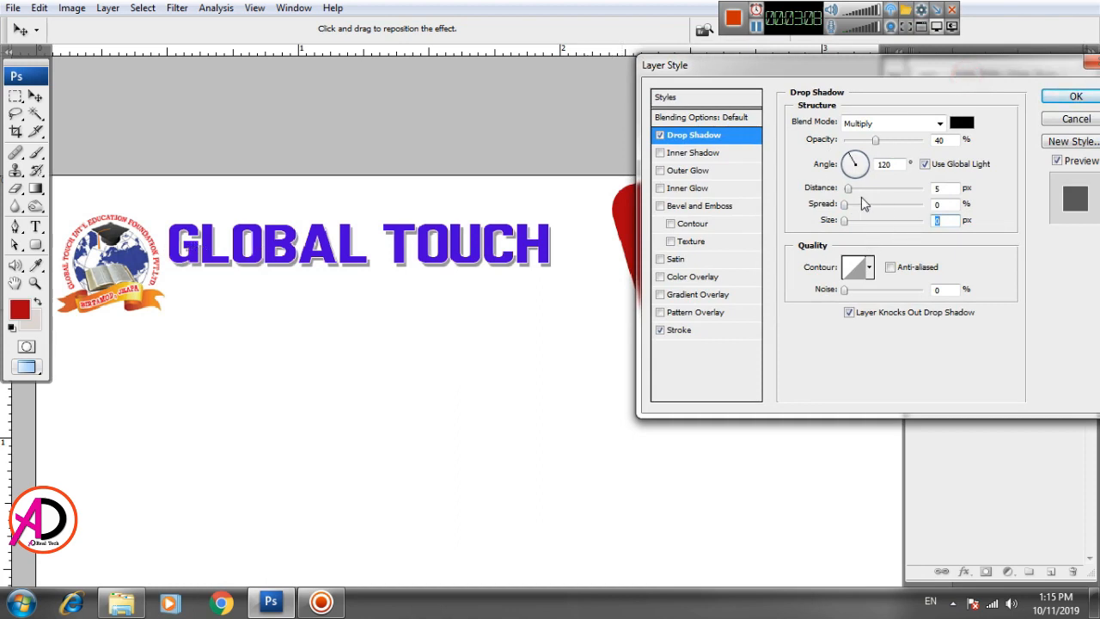
left_click_drag(850, 191, 847, 189)
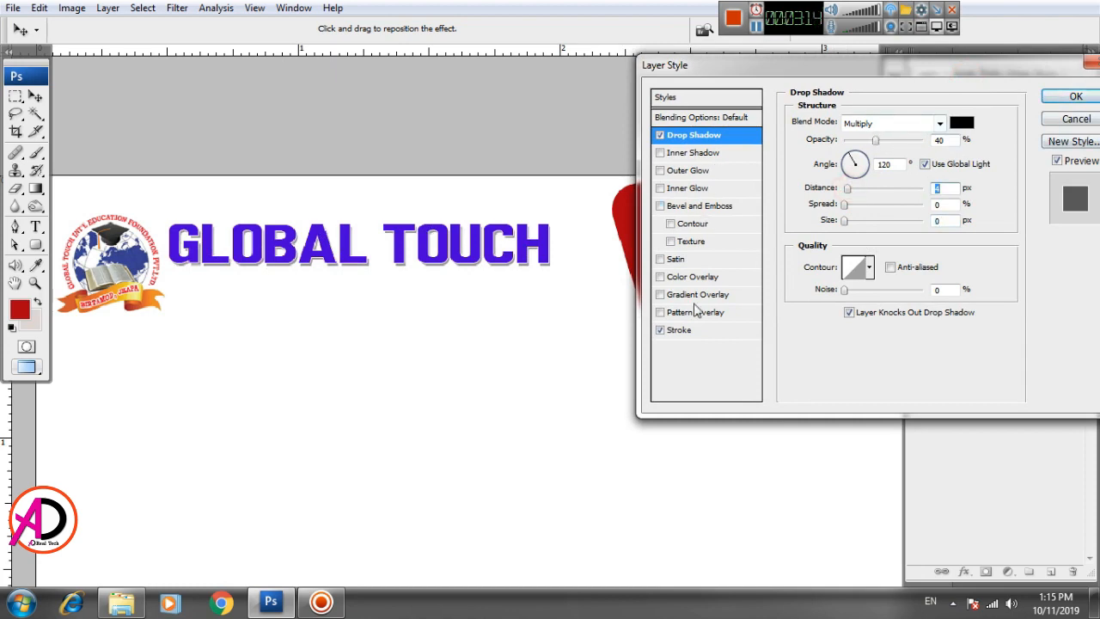
Step: Set the stroke to 2 px and the shadow spread to 9%, then apply the effects
left_click(680, 333)
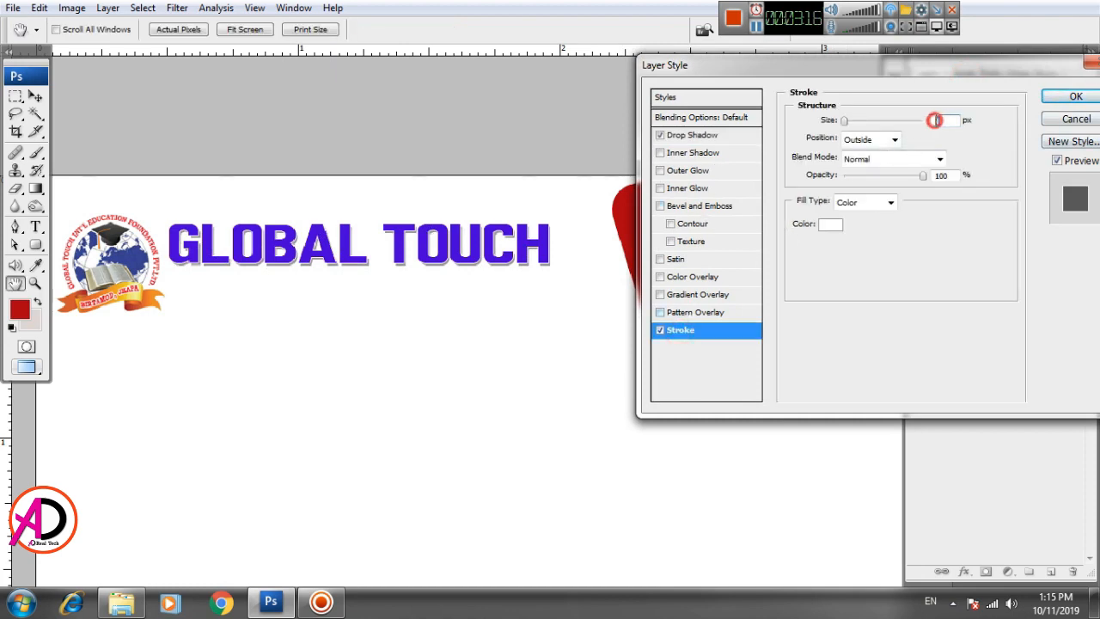
type("2")
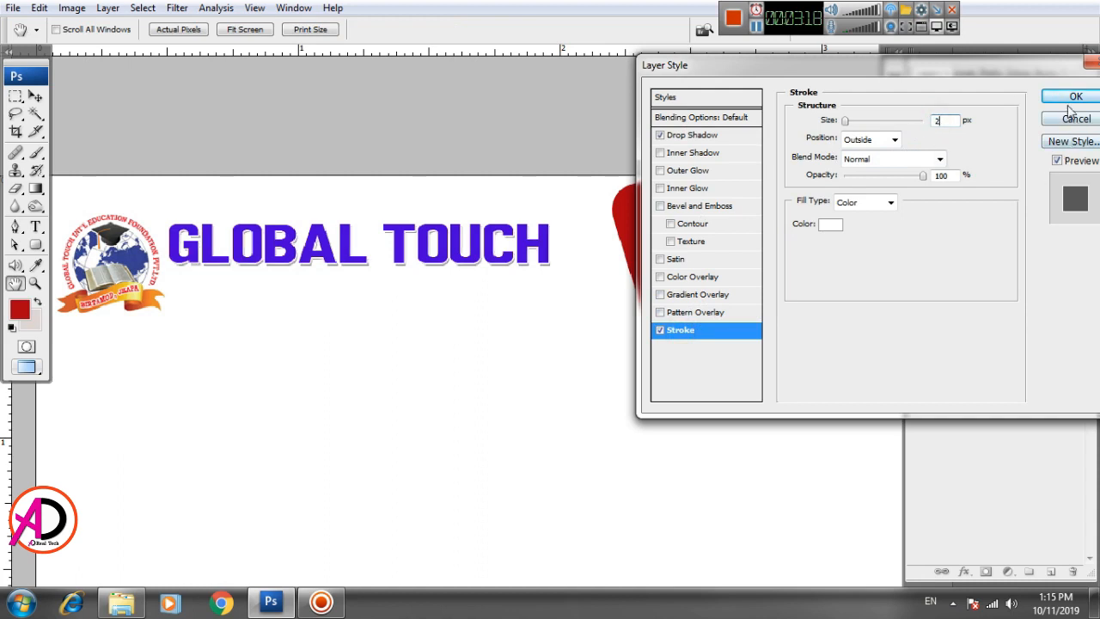
left_click(712, 137)
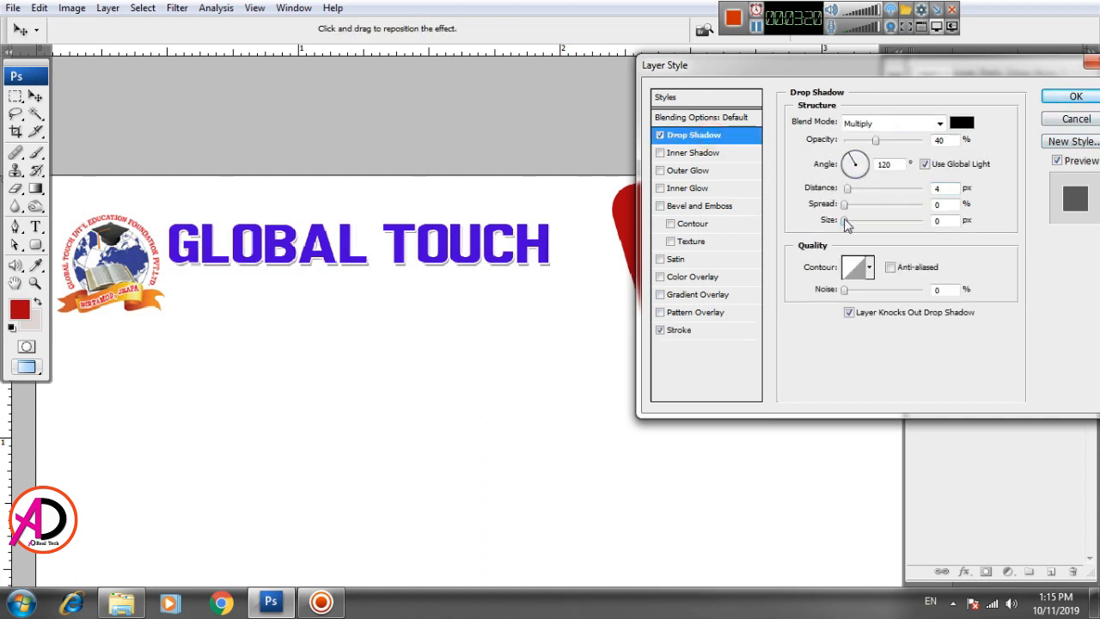
left_click(846, 222)
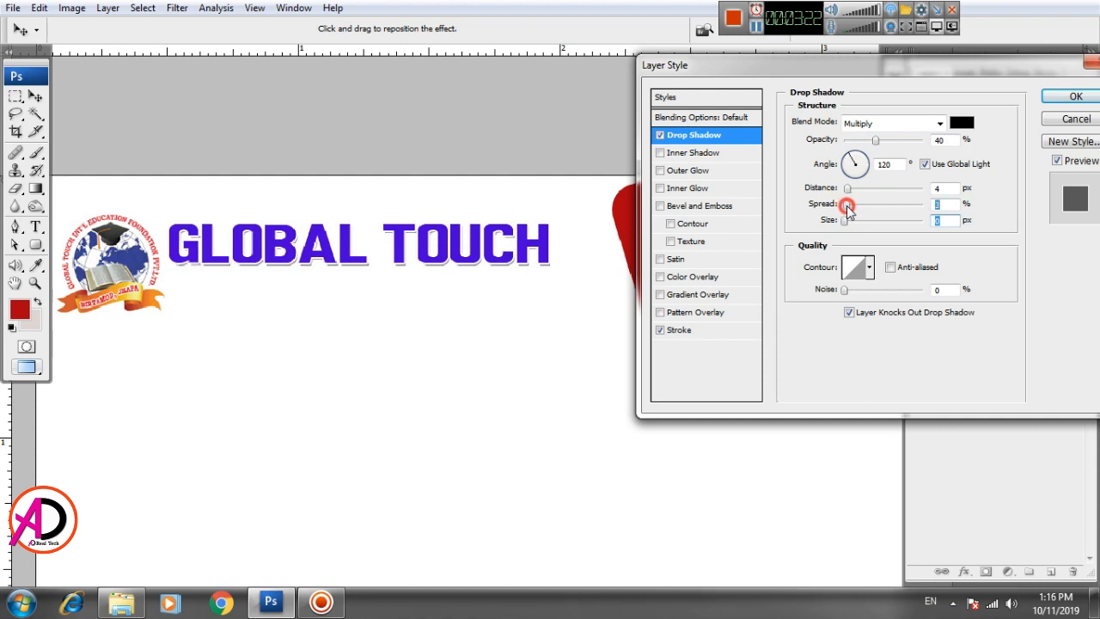
left_click_drag(852, 211, 855, 204)
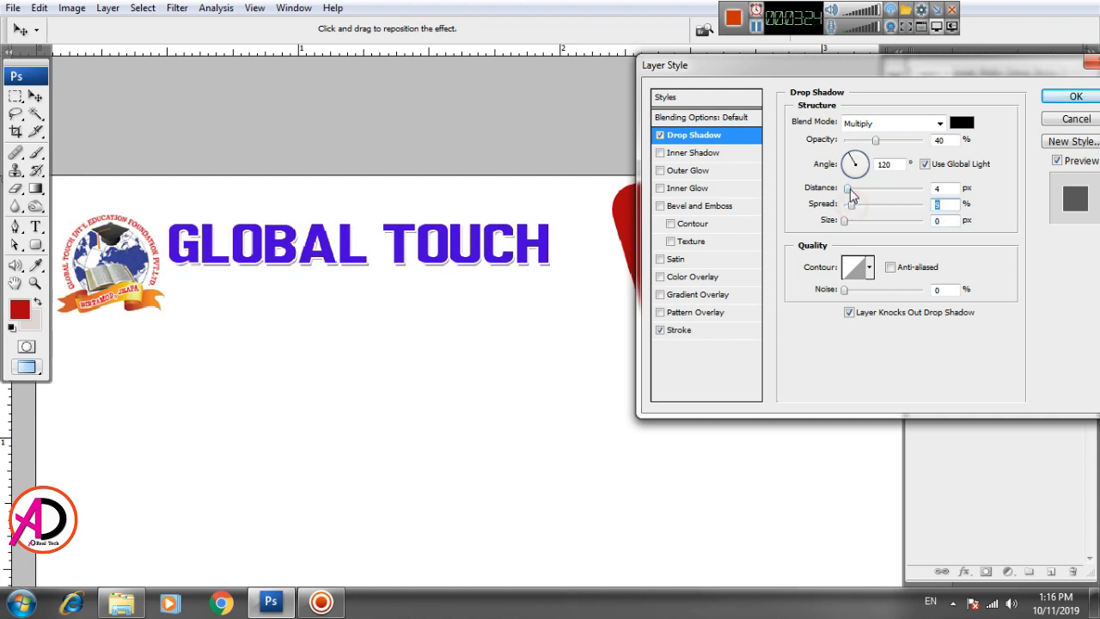
left_click(848, 187)
left_click(1075, 96)
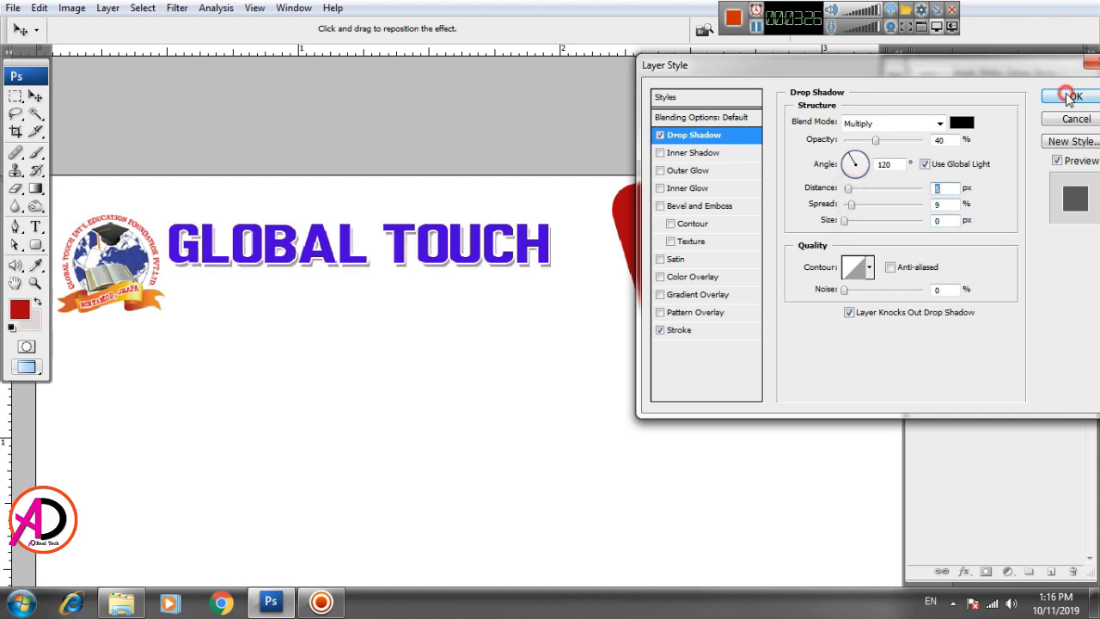
scroll(540, 322, "down", 1)
Step: Draw a line with the Line Tool beneath the GLOBAL TOUCH heading
scroll(567, 379, "down", 4)
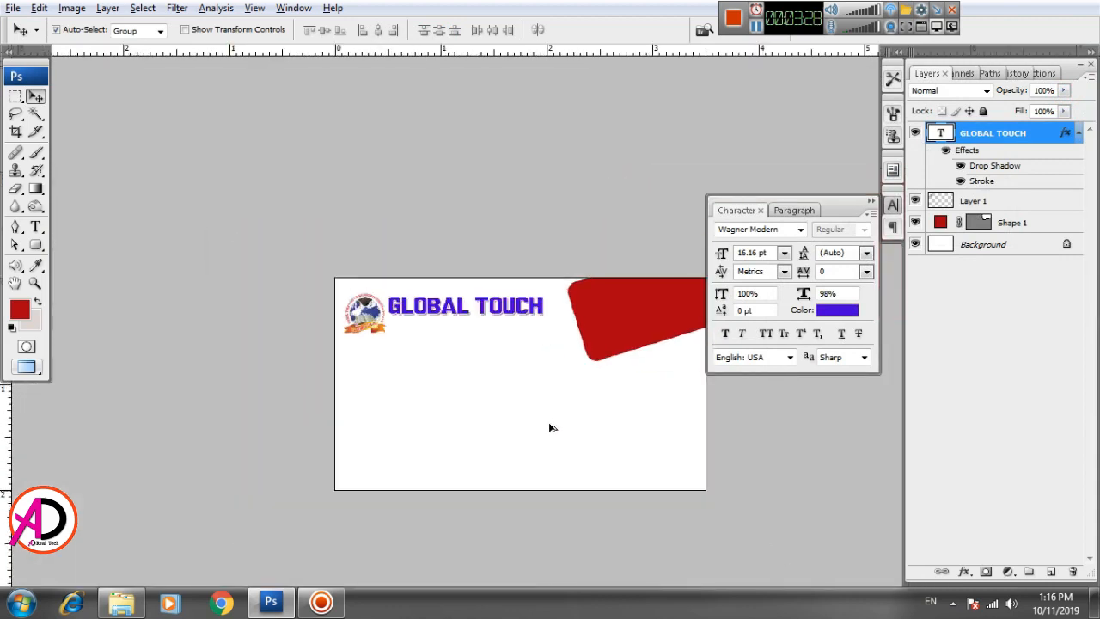
scroll(551, 429, "up", 6)
left_click_drag(534, 340, 502, 344)
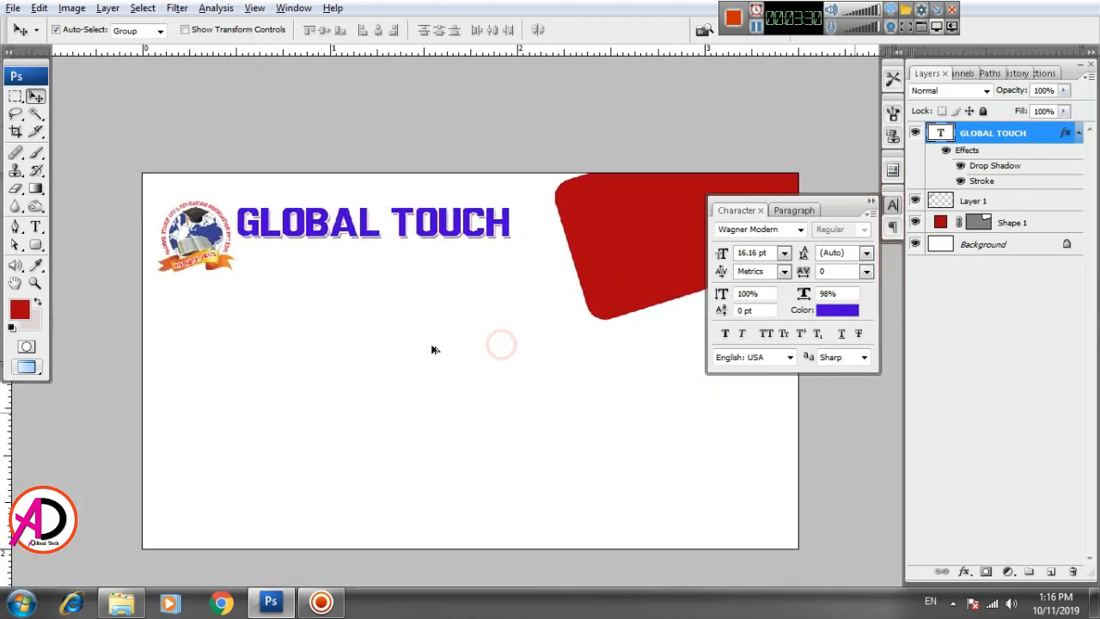
scroll(493, 373, "up", 1)
left_click(38, 246)
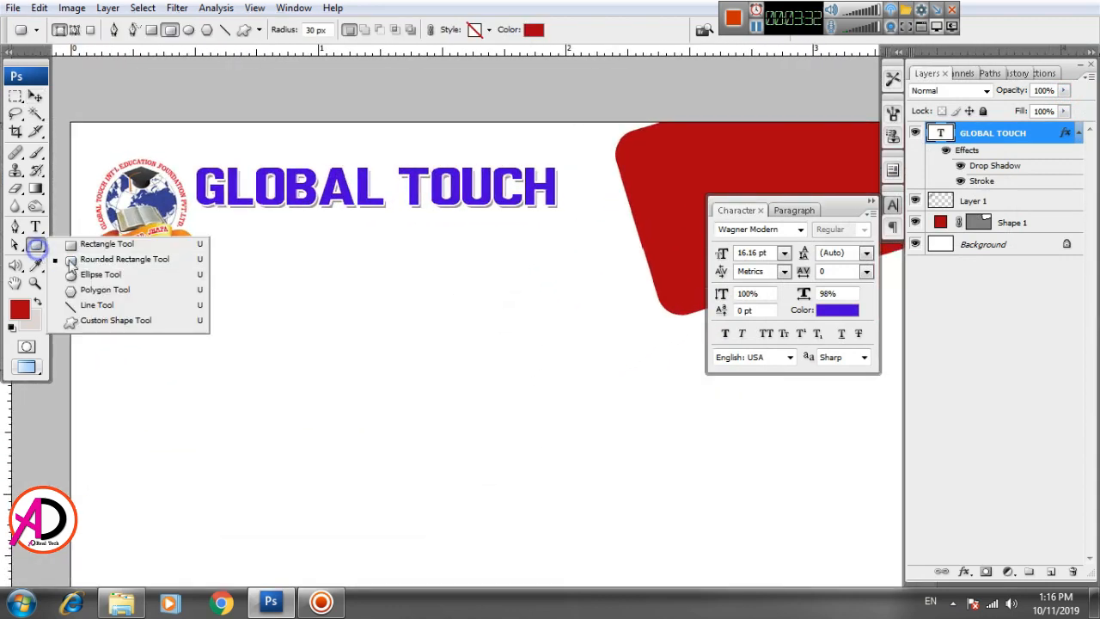
left_click(96, 306)
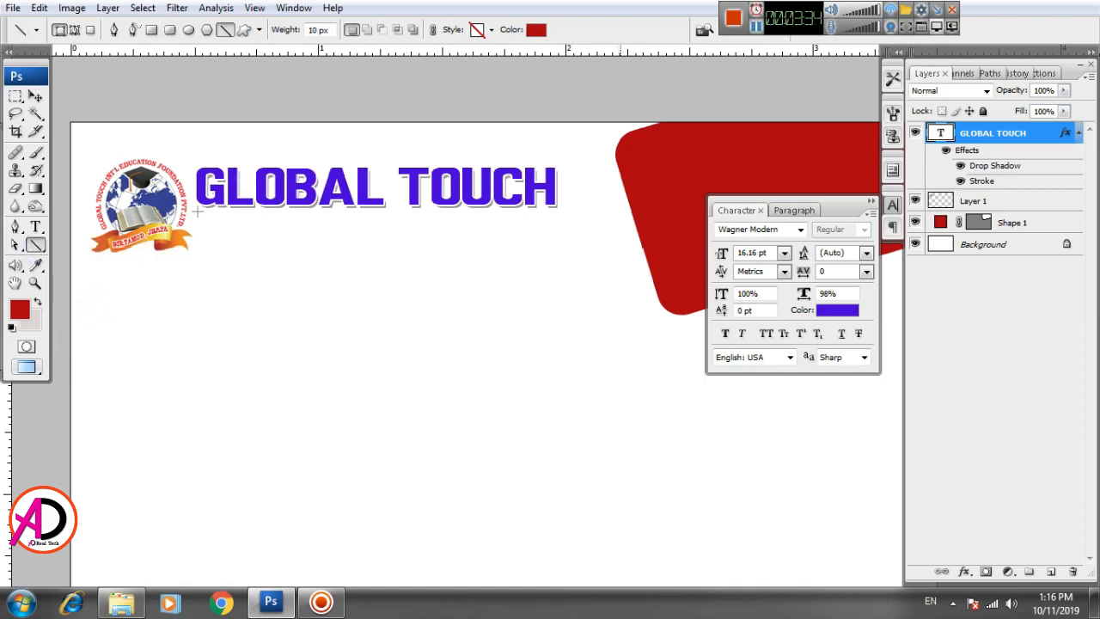
left_click_drag(199, 213, 559, 223)
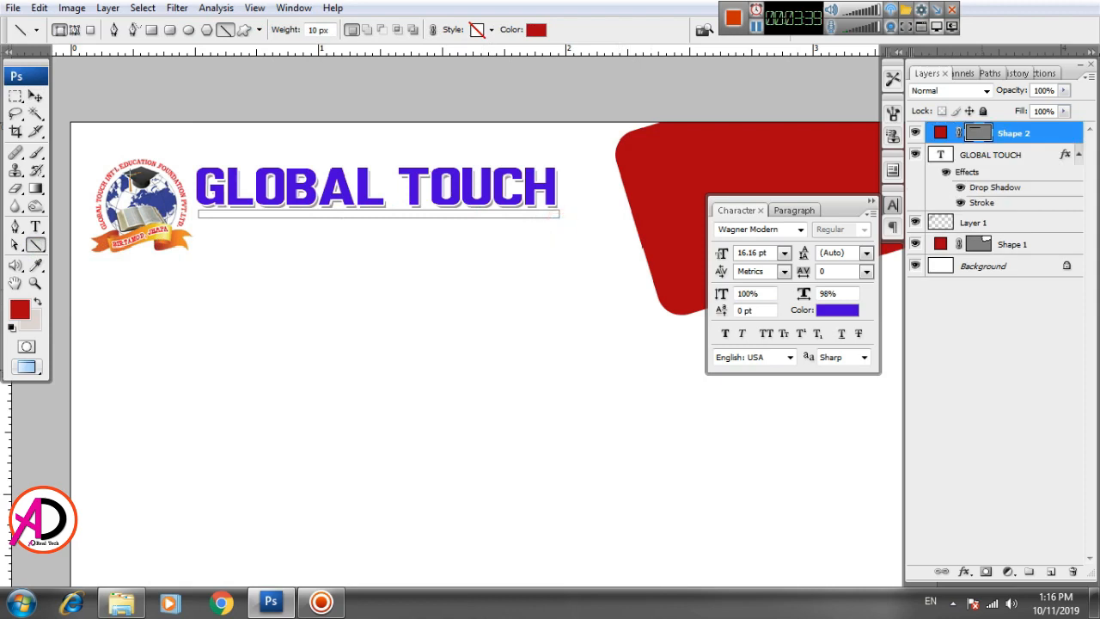
Step: Move the red line slightly lower and adjust its height into a thin bar
left_click(35, 97)
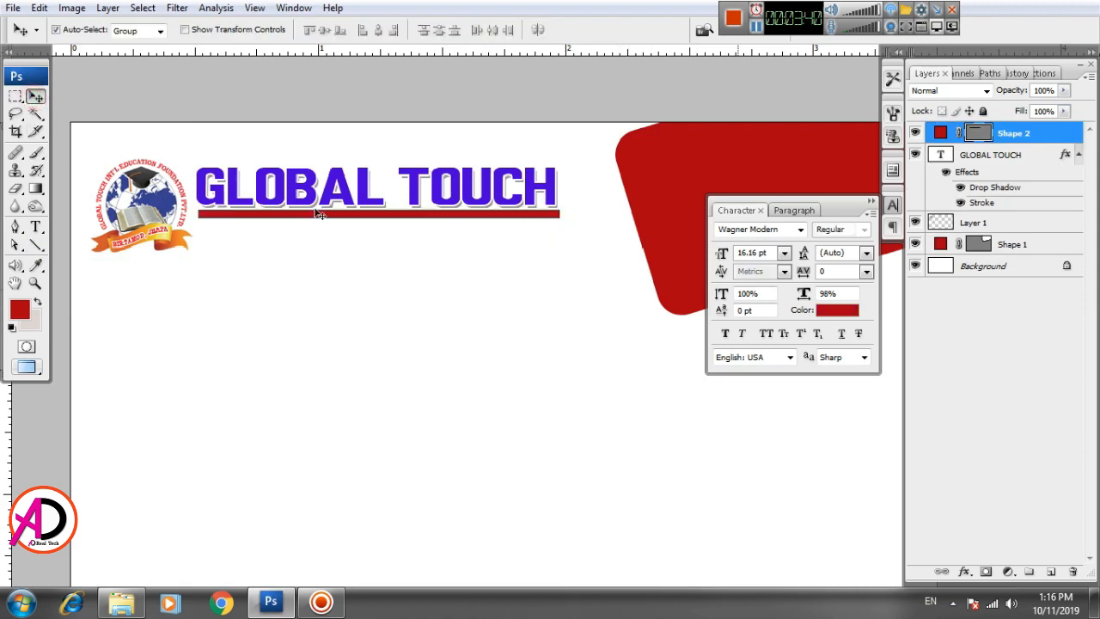
left_click_drag(316, 220, 317, 231)
key("ctrl+t")
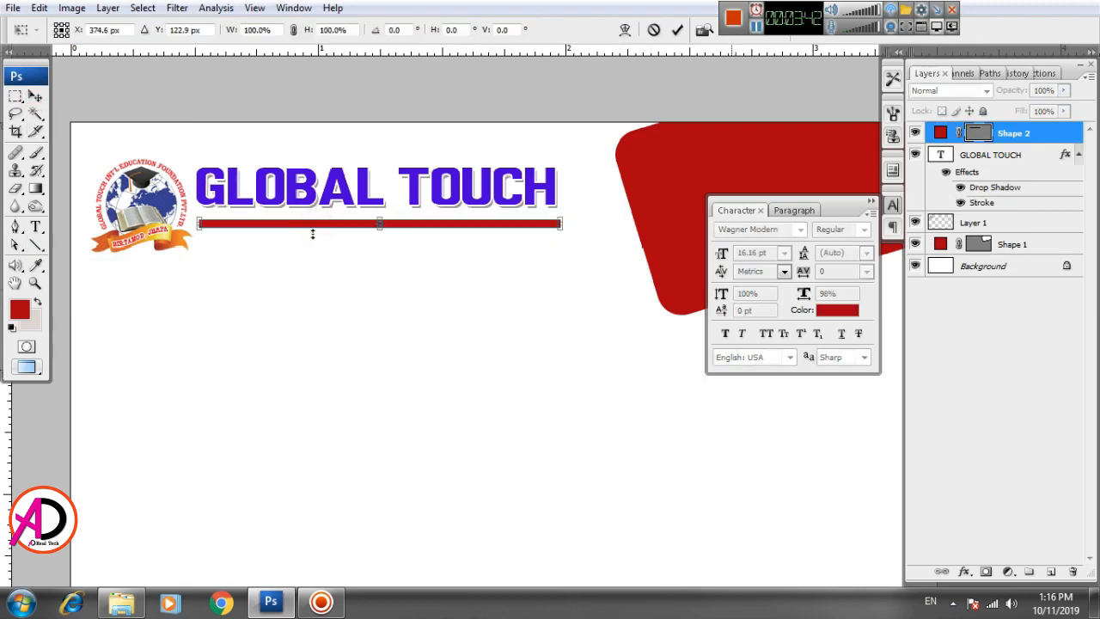
left_click_drag(380, 226, 379, 221)
key("Return")
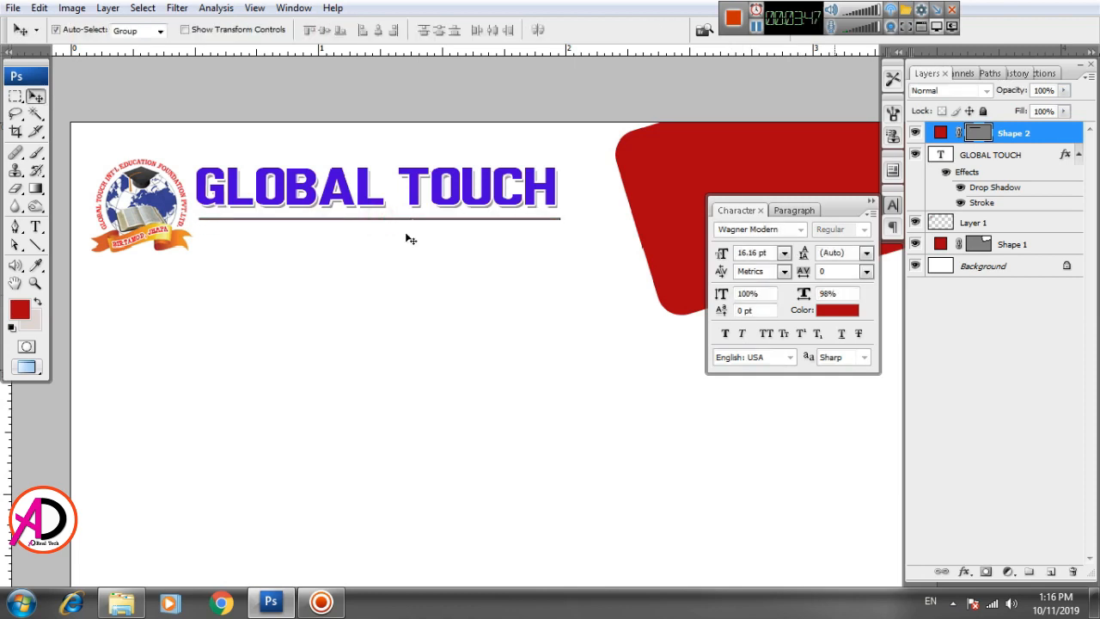
scroll(400, 251, "up", 2)
left_click_drag(476, 250, 475, 290)
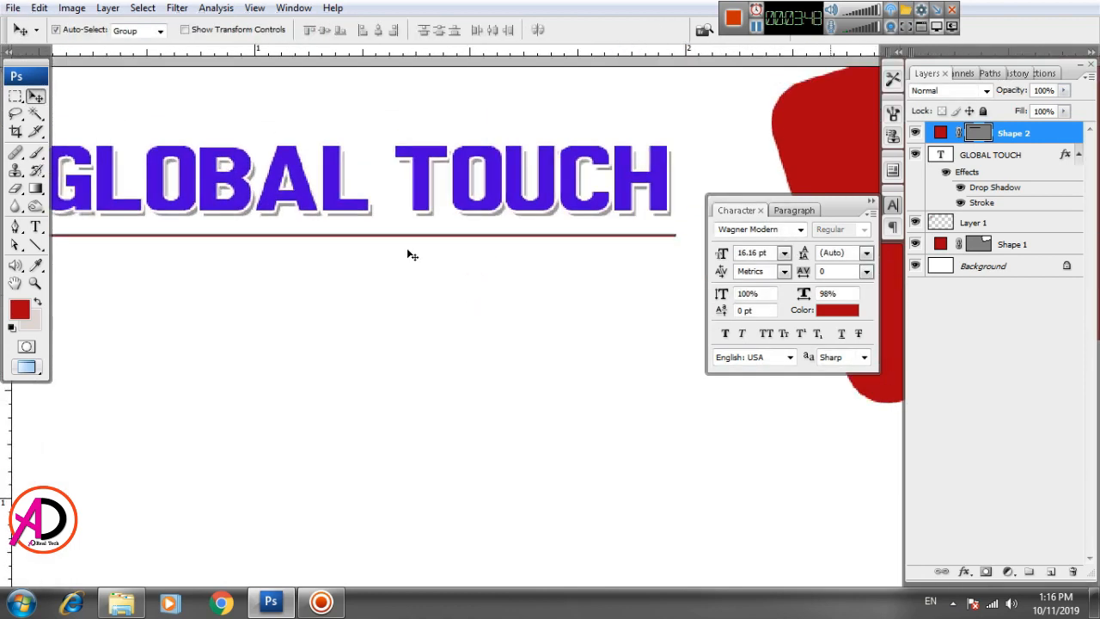
key("ctrl+t")
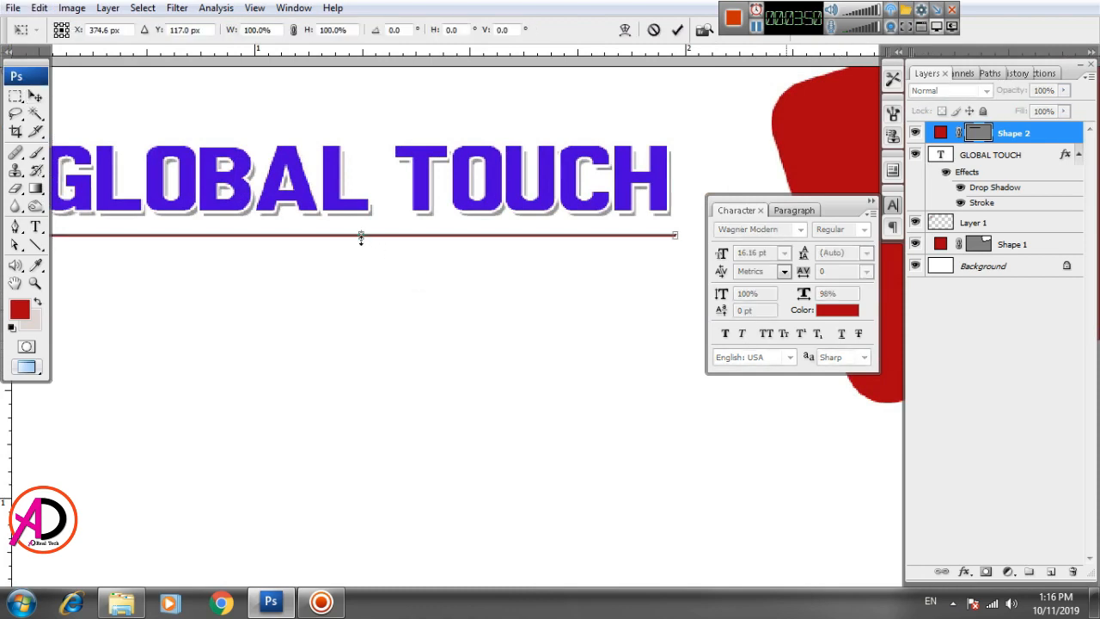
left_click_drag(361, 240, 361, 244)
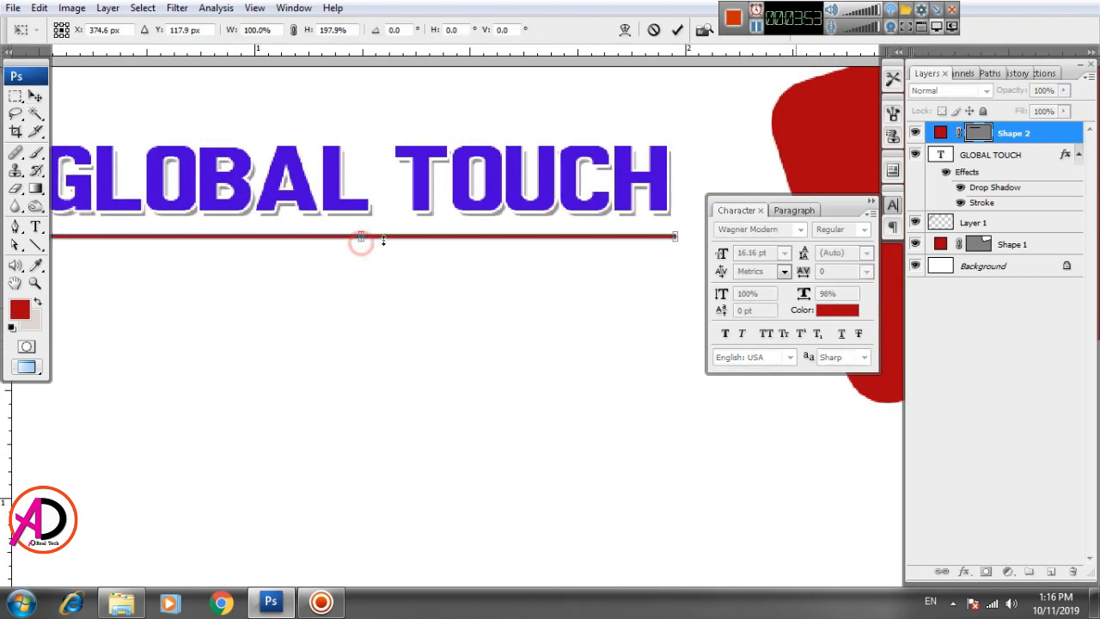
key("Return")
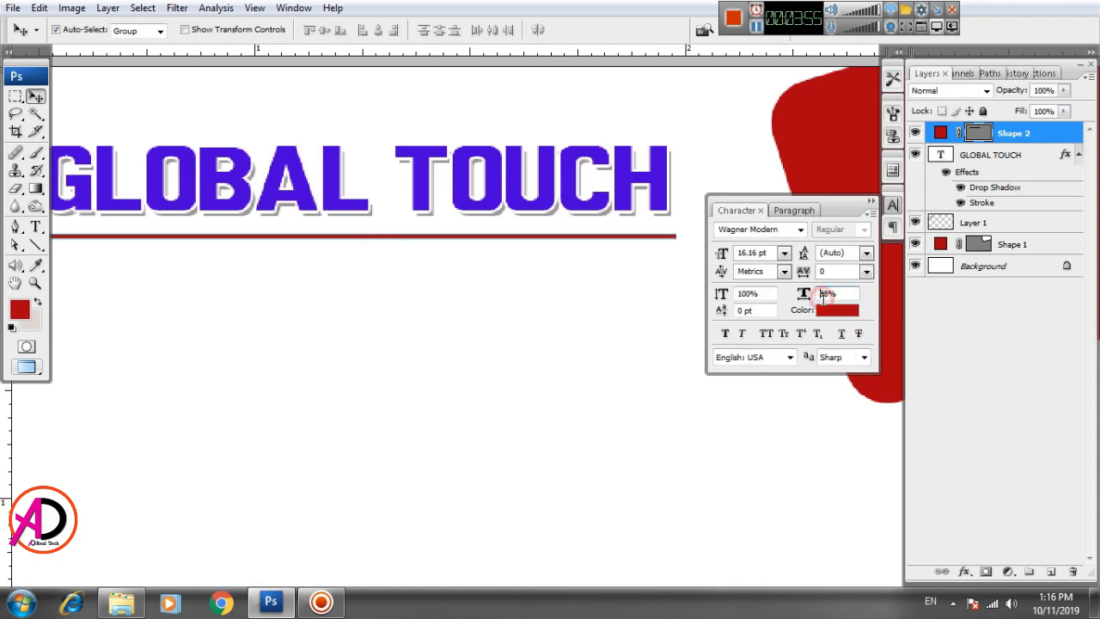
left_click(831, 311)
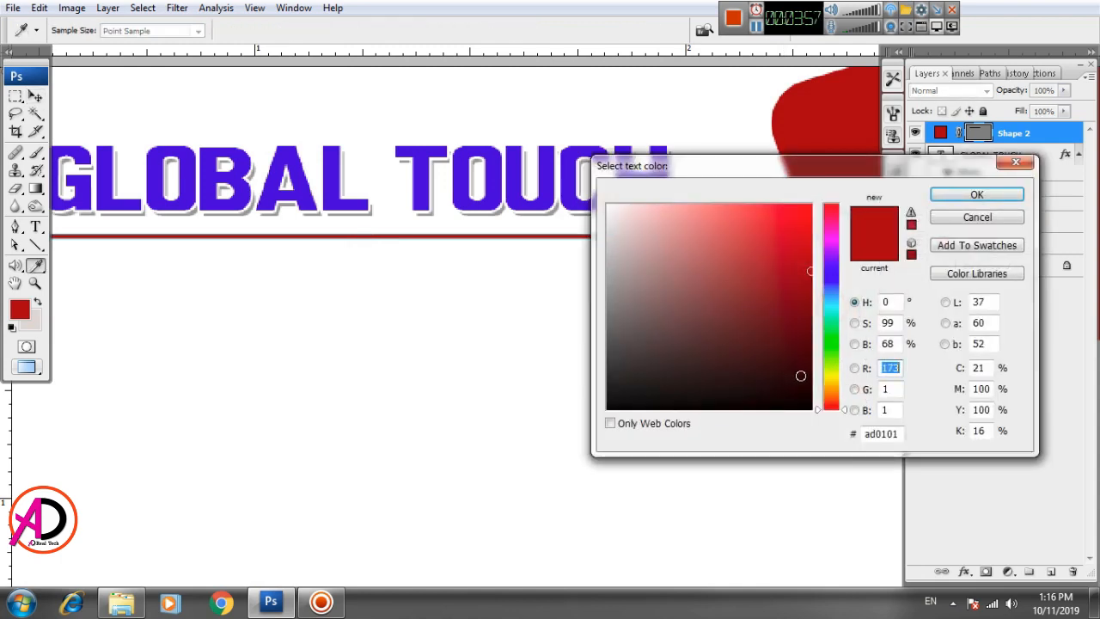
Step: Recolour the Shape 2 line fill to bright orange #ff8605
left_click(832, 383)
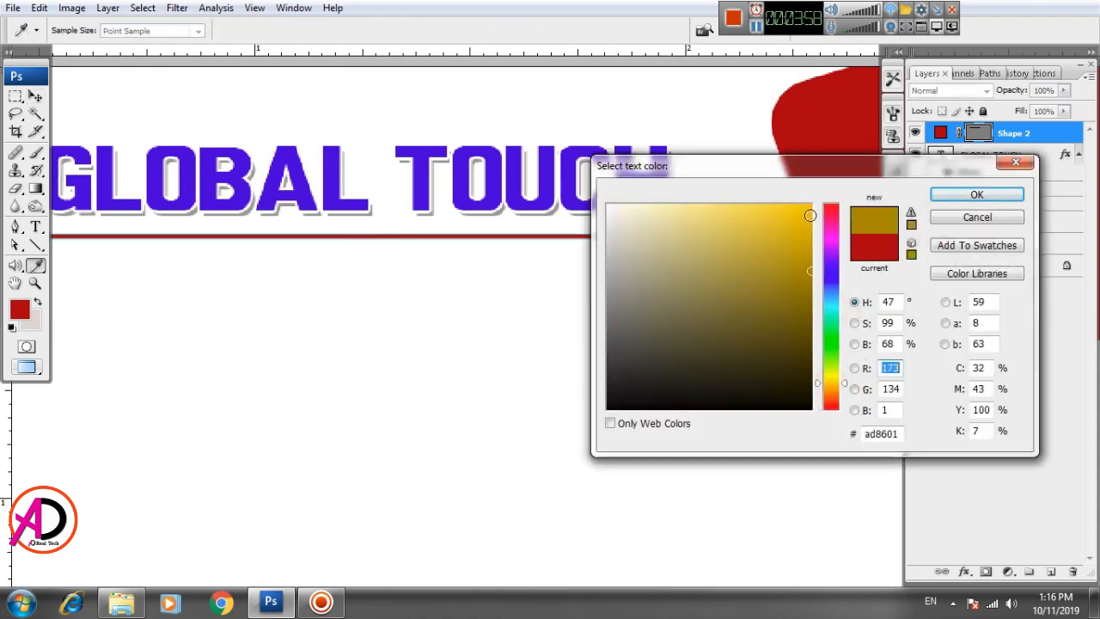
left_click_drag(811, 211, 820, 196)
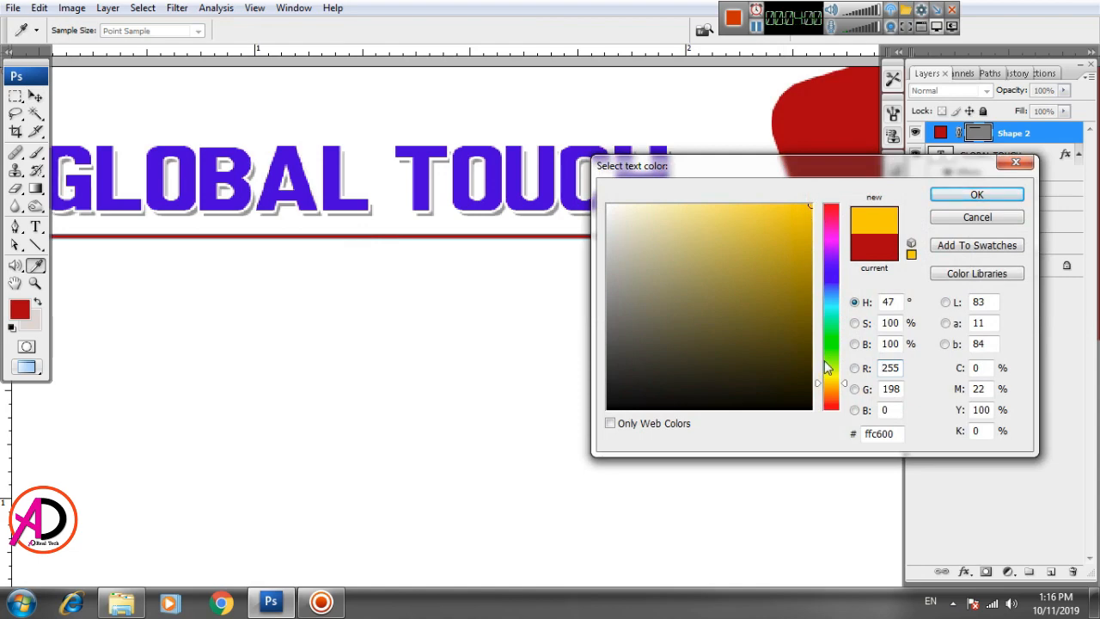
left_click(832, 391)
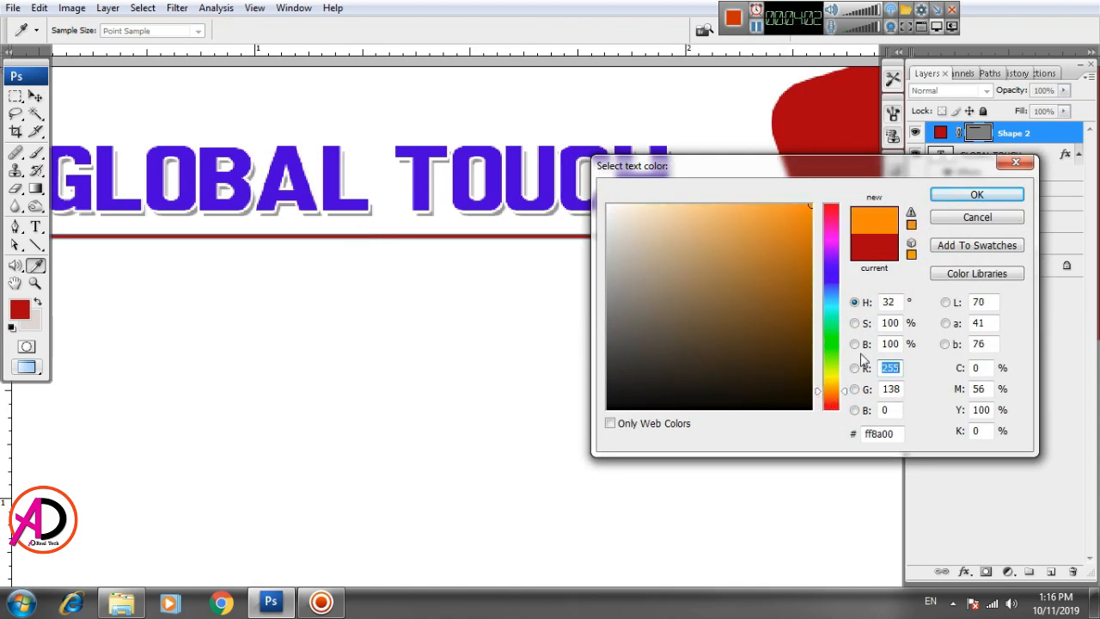
key("Escape")
key("v")
double_click(942, 134)
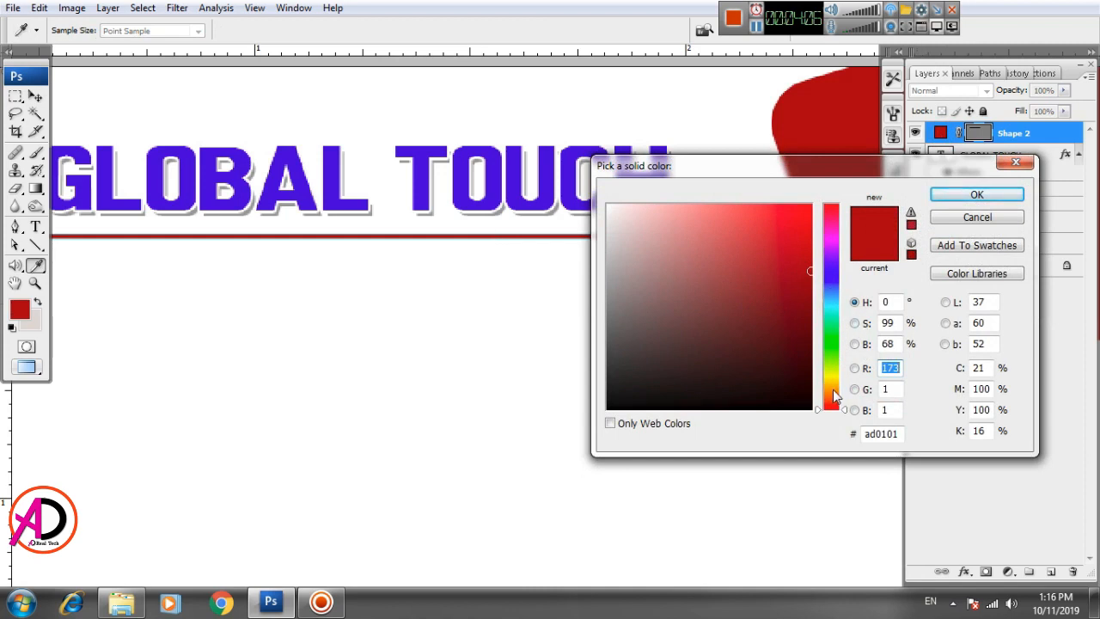
left_click_drag(833, 394, 832, 392)
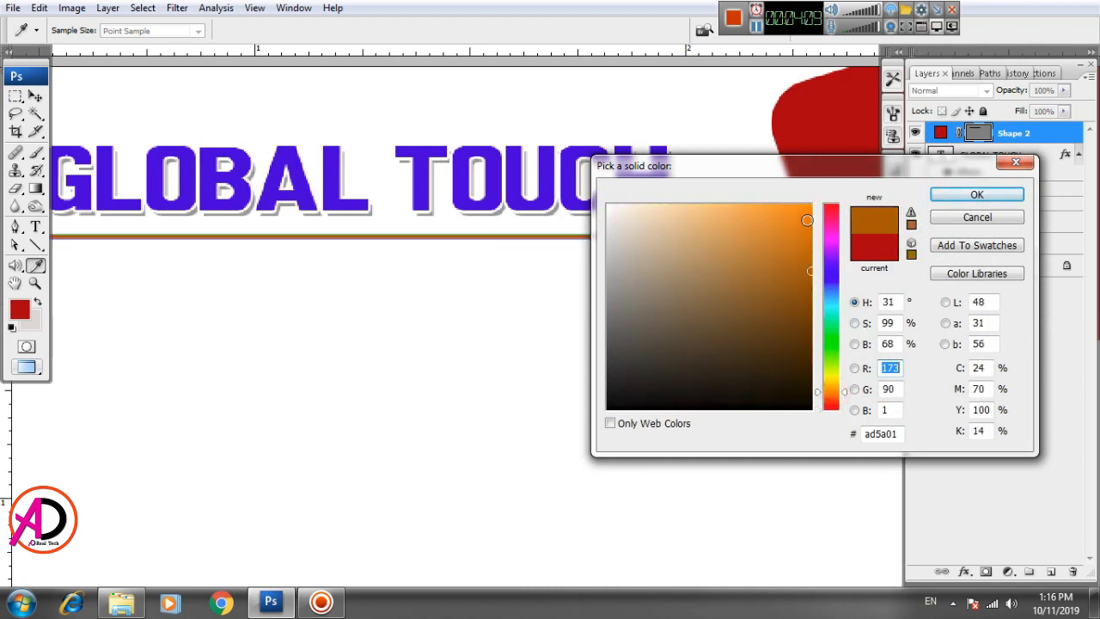
left_click_drag(807, 220, 808, 207)
left_click(976, 196)
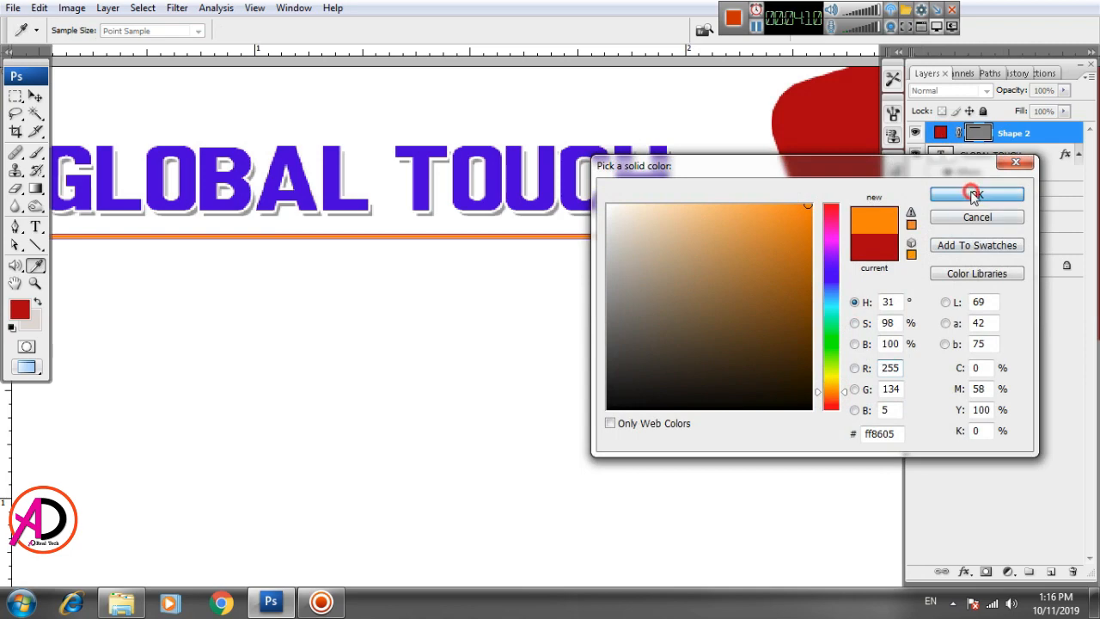
Step: Nudge the orange line up closer beneath GLOBAL TOUCH and zoom out to the whole card
left_click_drag(254, 275, 437, 351)
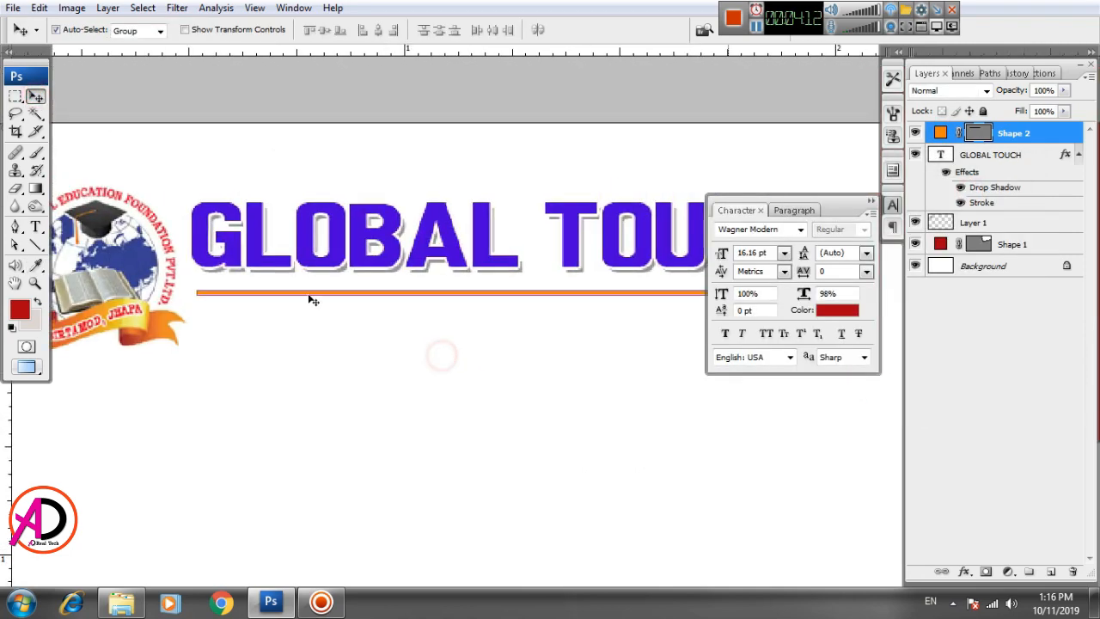
left_click_drag(310, 297, 307, 282)
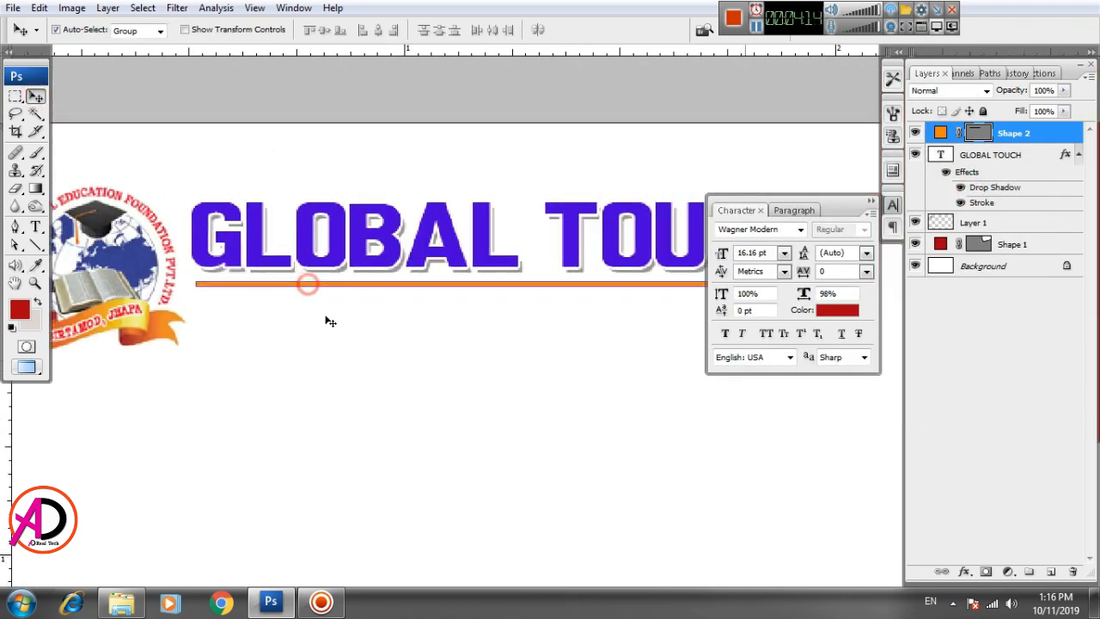
left_click(405, 393)
key("ctrl+minus")
key("ctrl+minus")
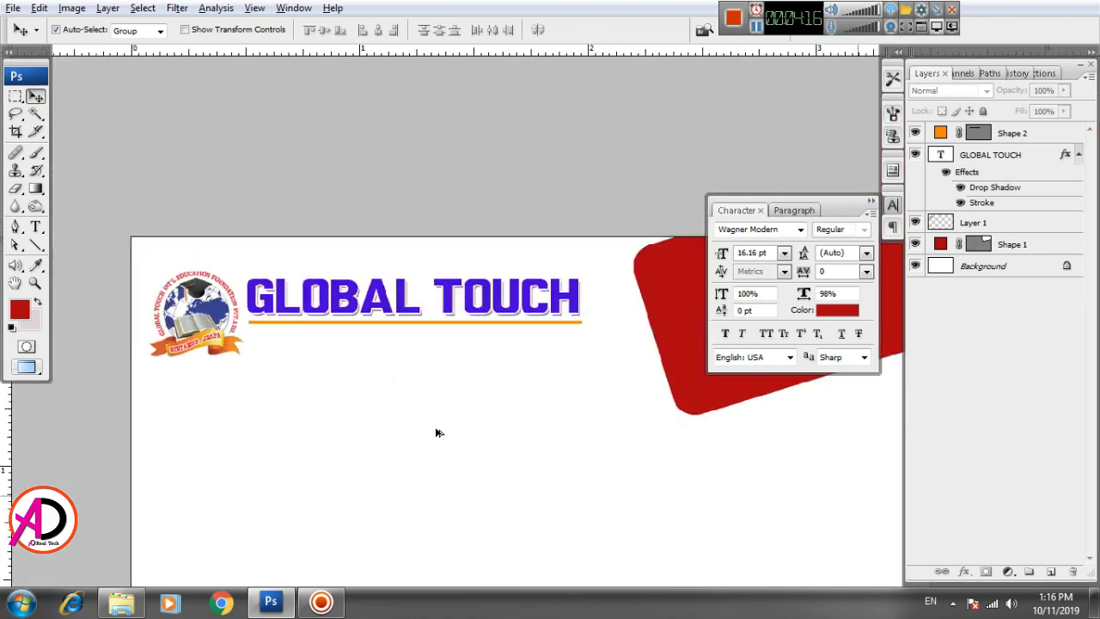
scroll(439, 433, "up", 2)
left_click_drag(500, 429, 475, 357)
scroll(490, 410, "down", 5)
Step: Type INT'L EDUCATION FOUNTAION PVT. LTD. as a new text line below the heading
scroll(489, 413, "up", 4)
left_click_drag(475, 426, 472, 437)
left_click(35, 226)
left_click(255, 398)
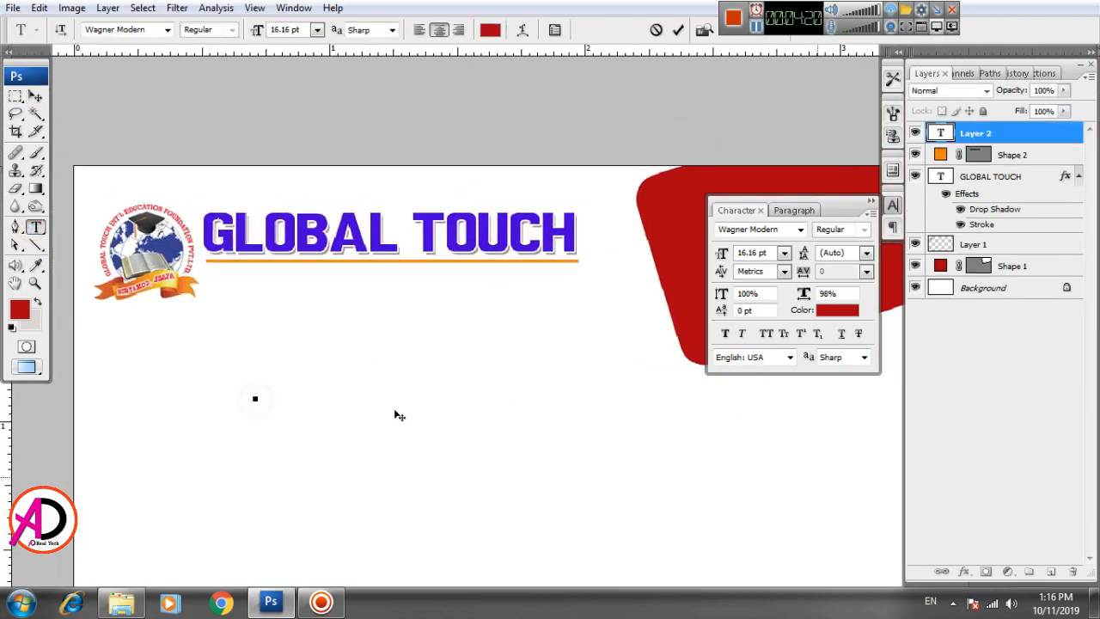
type("INT")
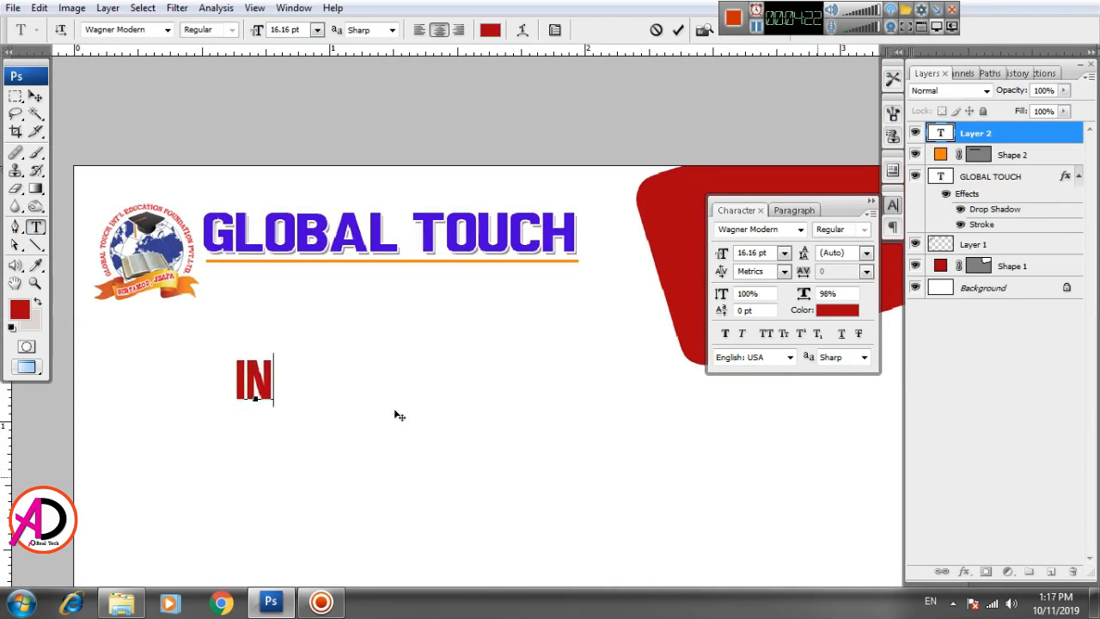
key("BackSpace")
key("BackSpace")
key("BackSpace")
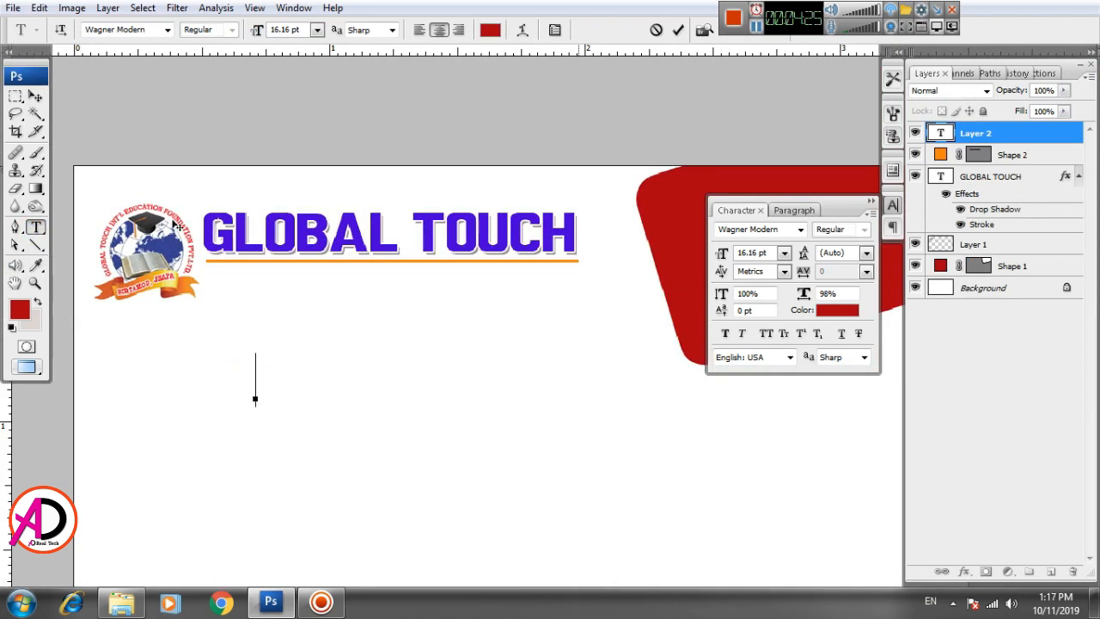
type("IN")
key("BackSpace")
key("BackSpace")
type("INT'L")
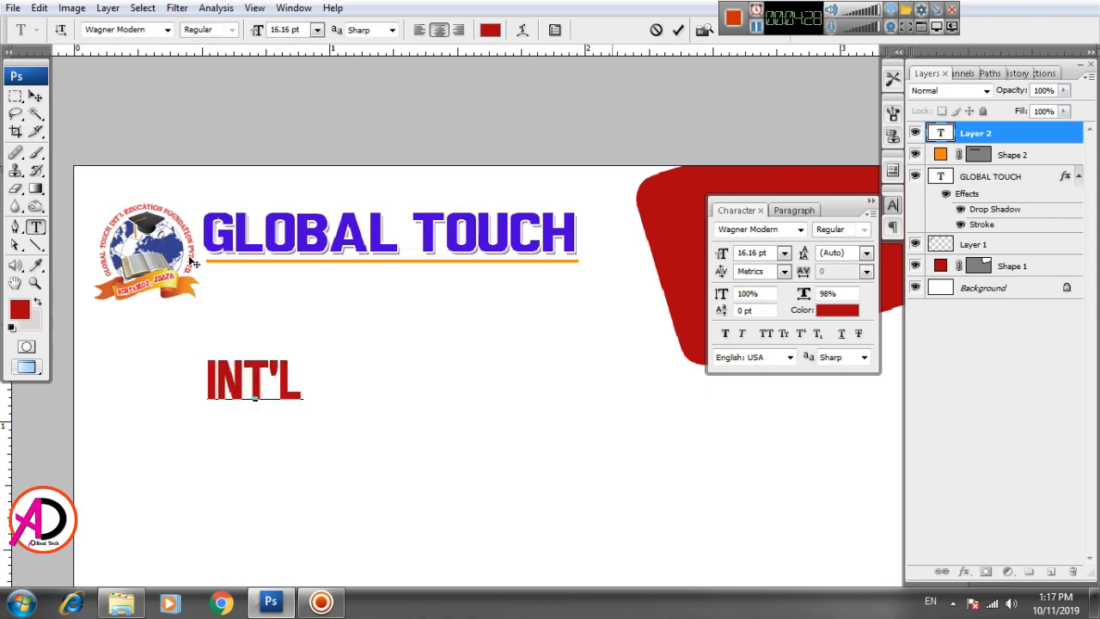
type(" EDUCATION F")
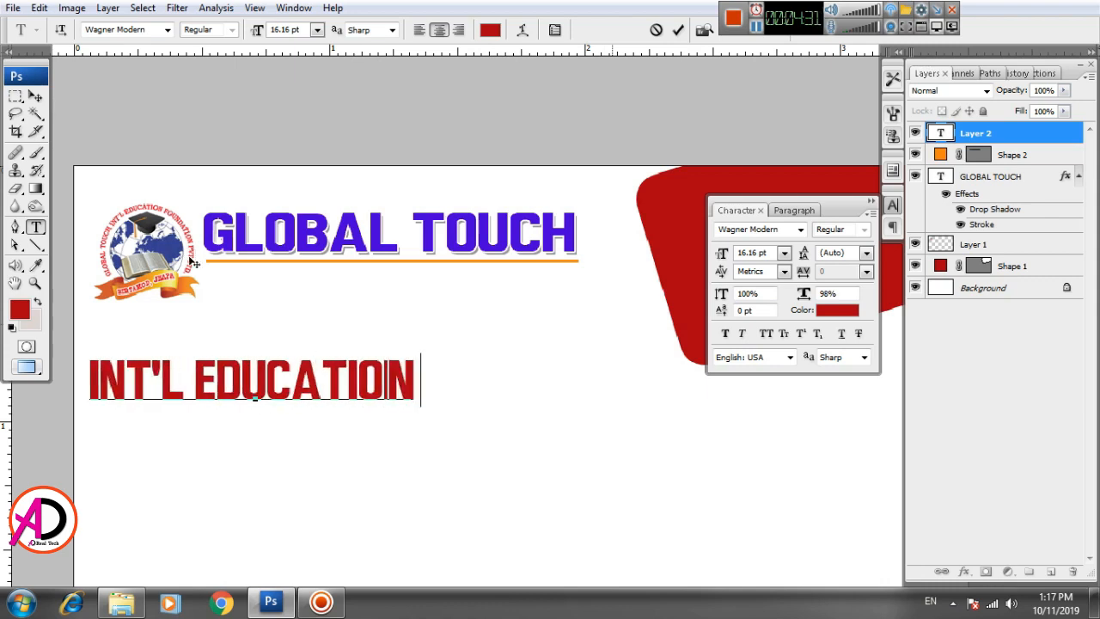
type("OUNTAION")
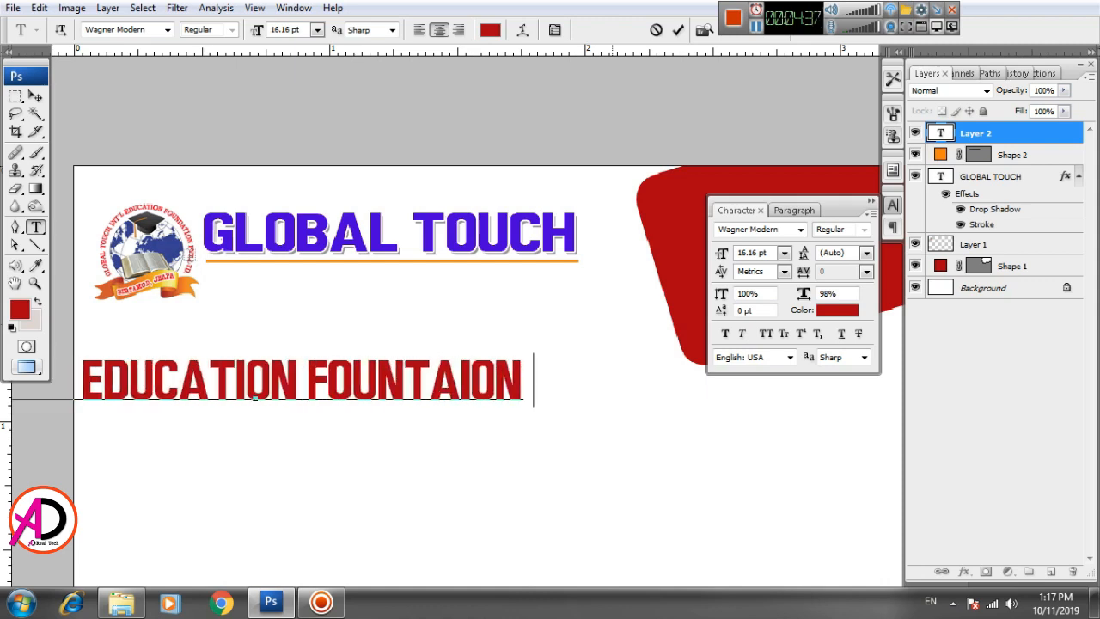
type(" PVT.LTD")
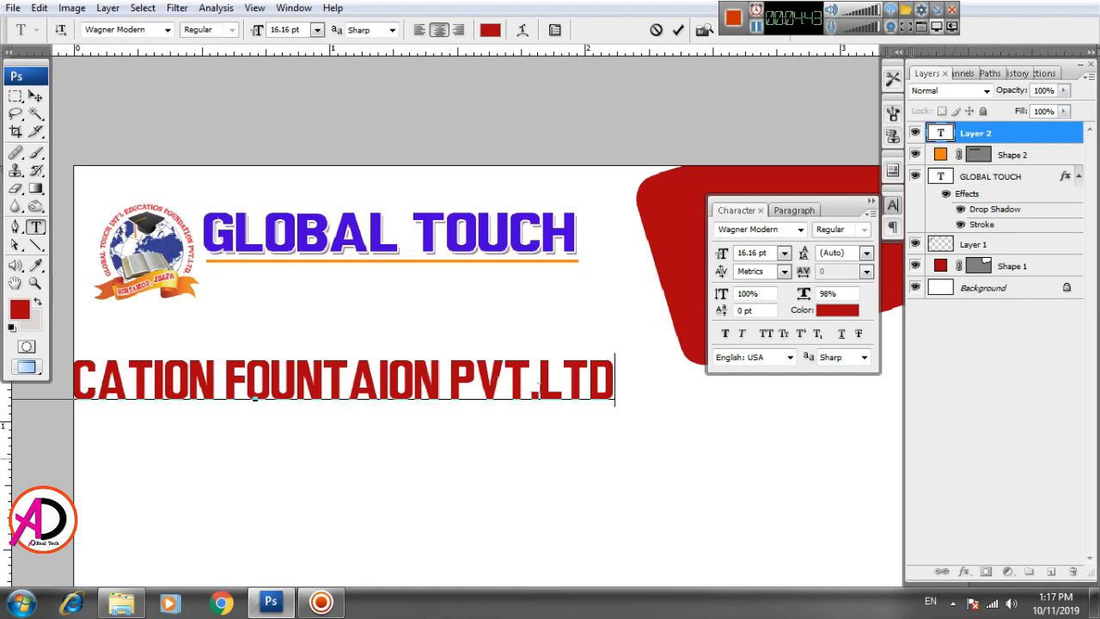
left_click(539, 391)
left_click(615, 392)
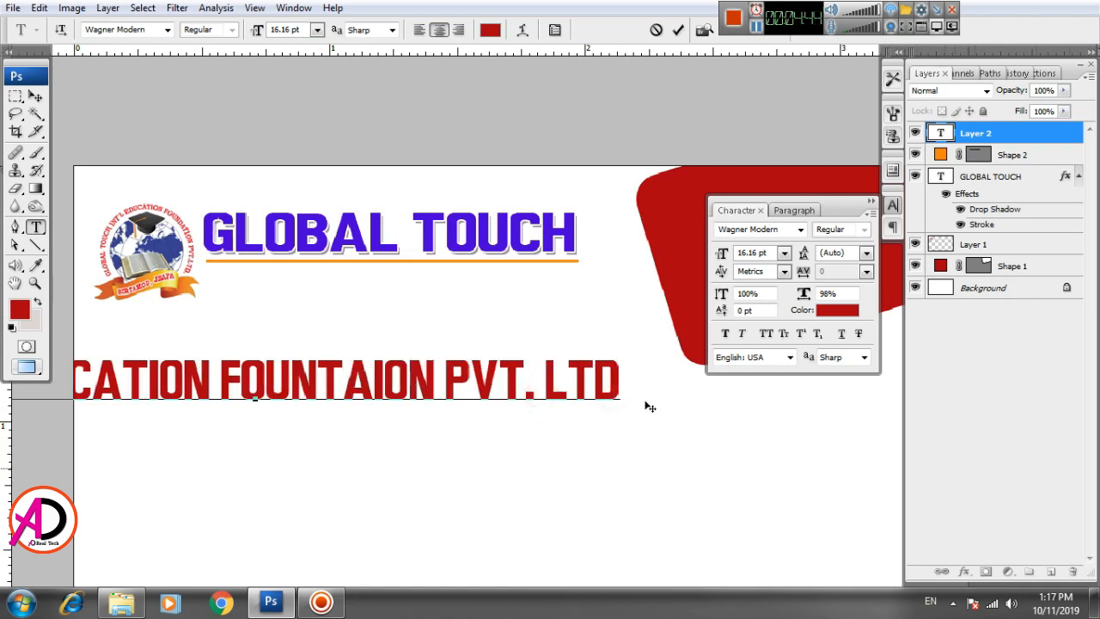
type(".")
Step: Scale the company name line to about half size, reposition it, and select its text
left_click(35, 96)
left_click_drag(272, 389, 336, 410)
key("ctrl+t")
left_click_drag(689, 376, 511, 436)
left_click_drag(399, 405, 426, 382)
key("Return")
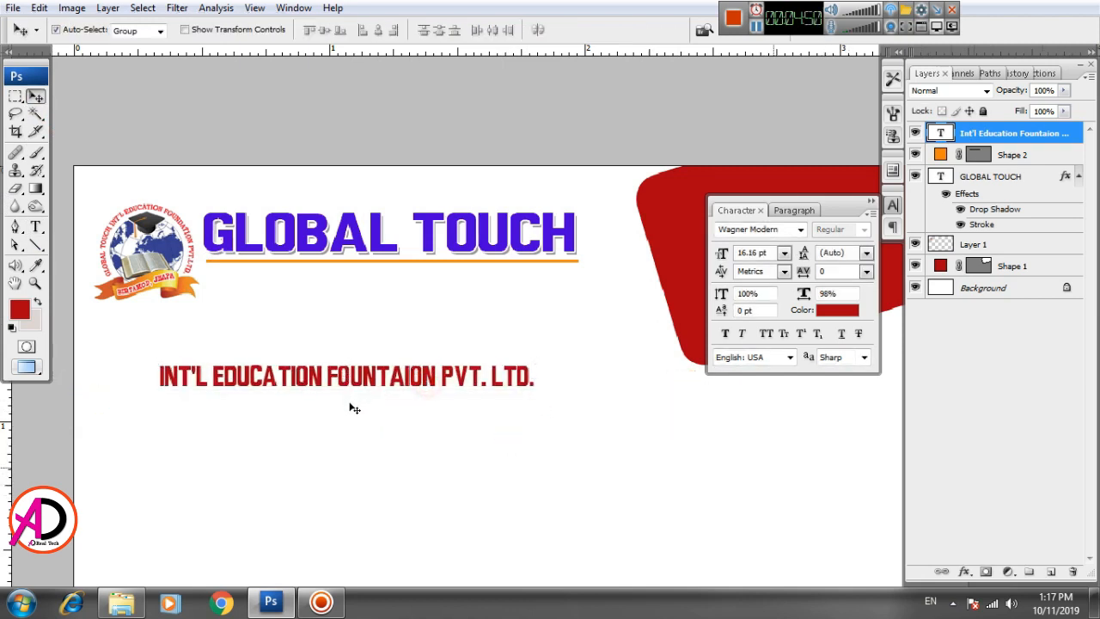
key("t")
triple_click(354, 378)
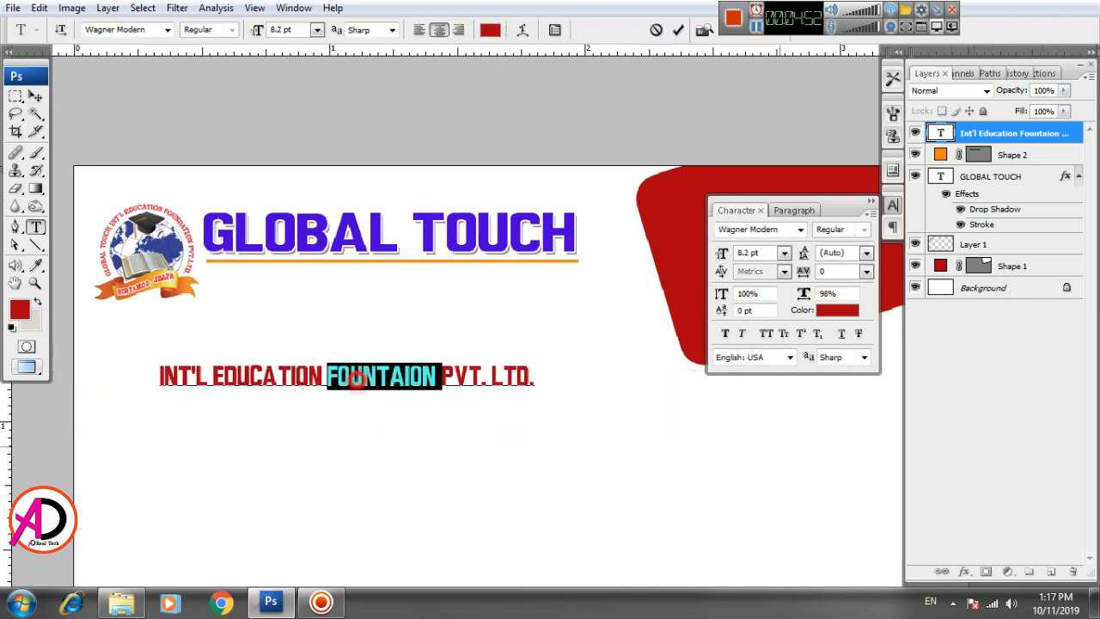
left_click(154, 33)
Step: Set the company name line's font to Ubuntu Condensed
key("Down")
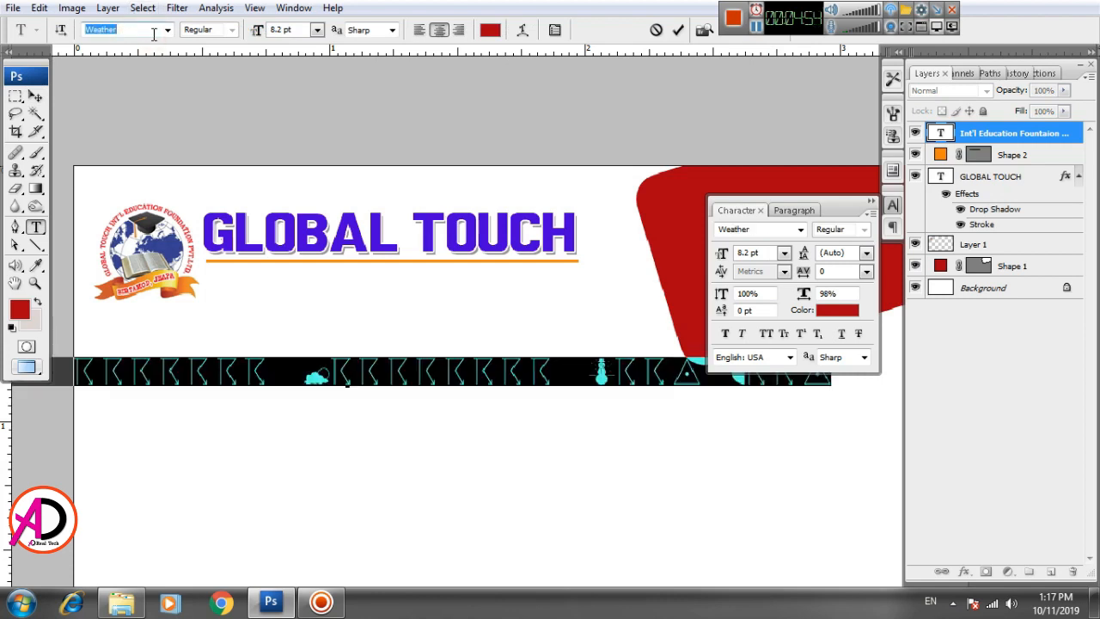
key("Up")
key("Up")
key("Up")
key("Up")
key("Up")
key("Up")
key("Up")
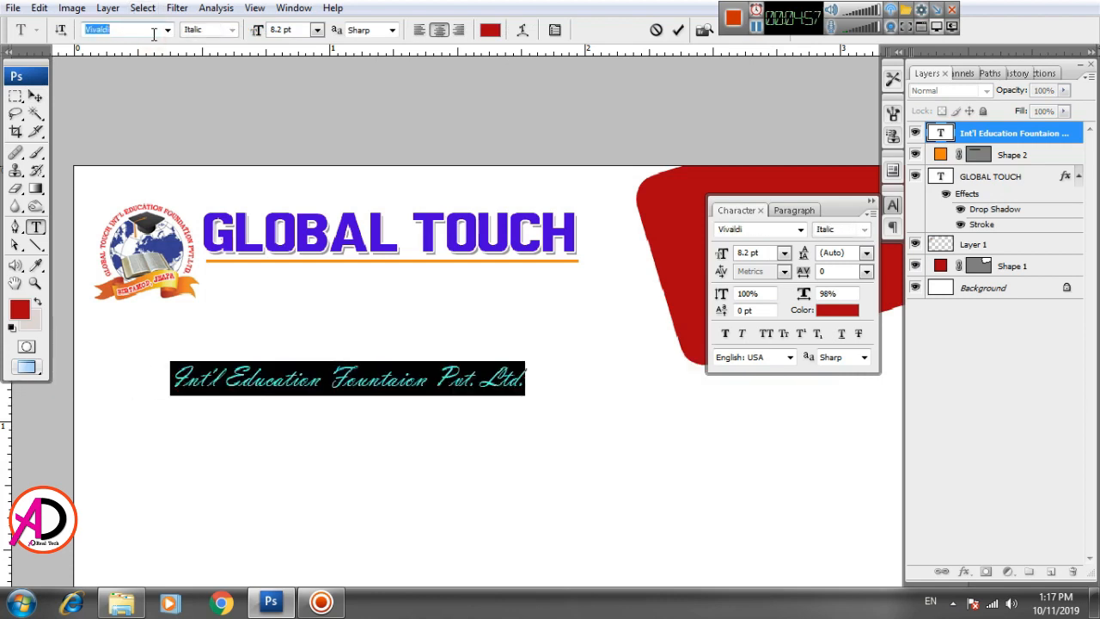
key("Up")
key("Up")
key("Up")
key("Up")
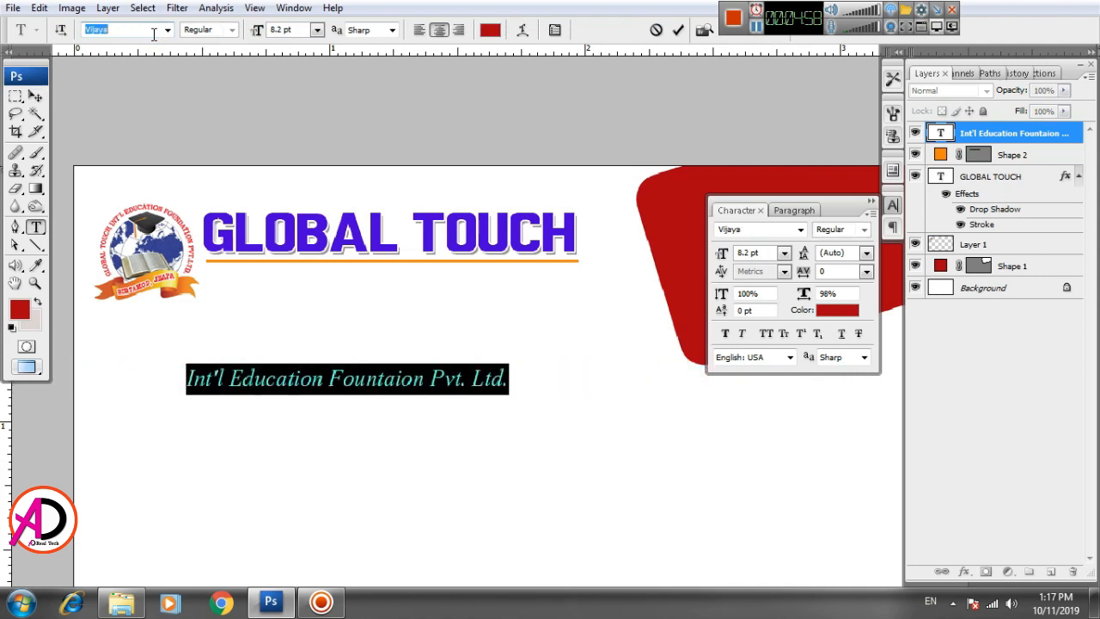
key("Up")
key("Up")
key("Up")
key("Up")
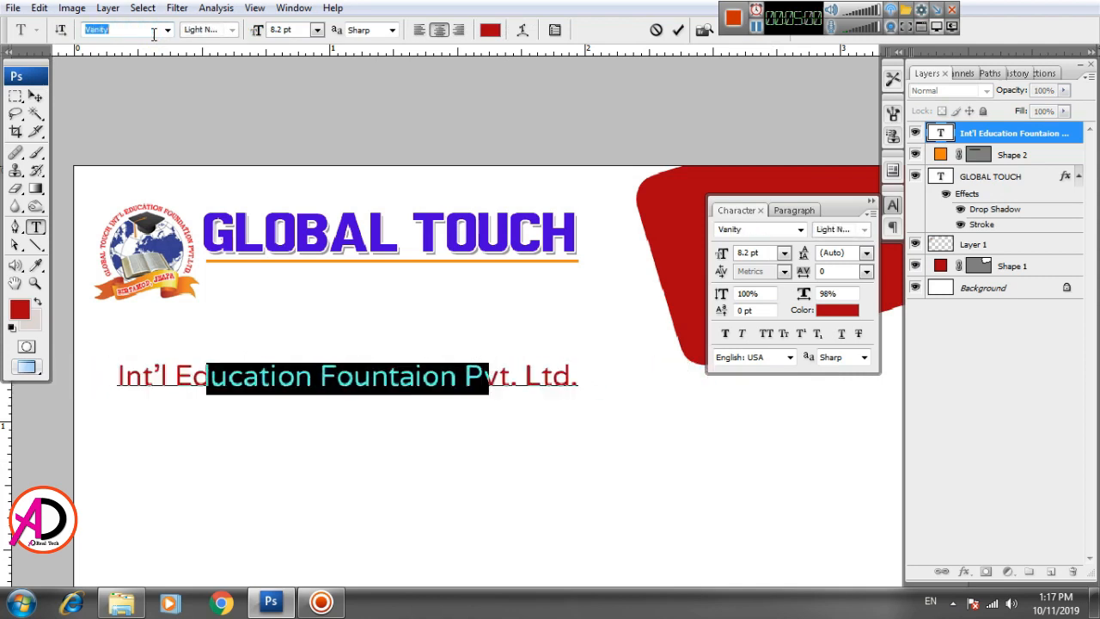
key("Up")
key("Up")
key("Up")
key("Up")
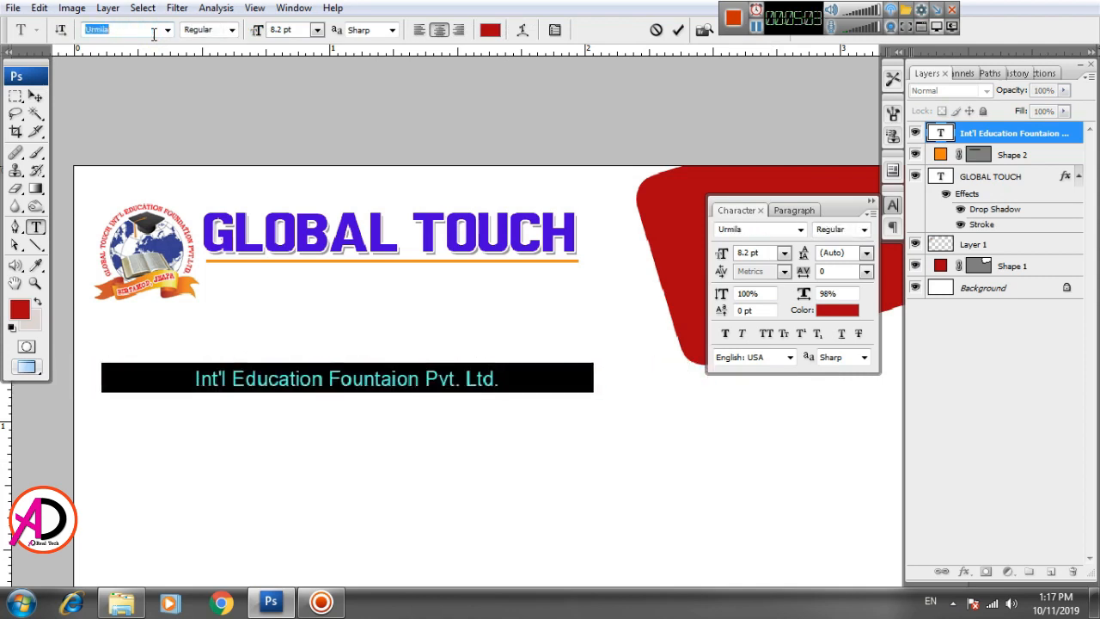
key("Up")
key("Up")
key("Up")
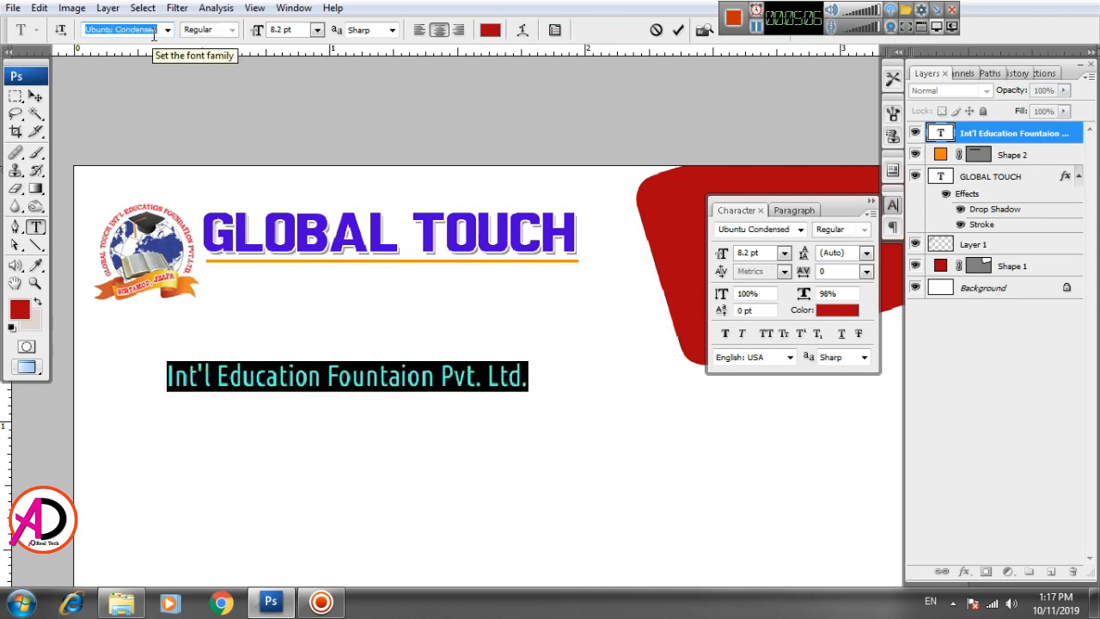
left_click(34, 97)
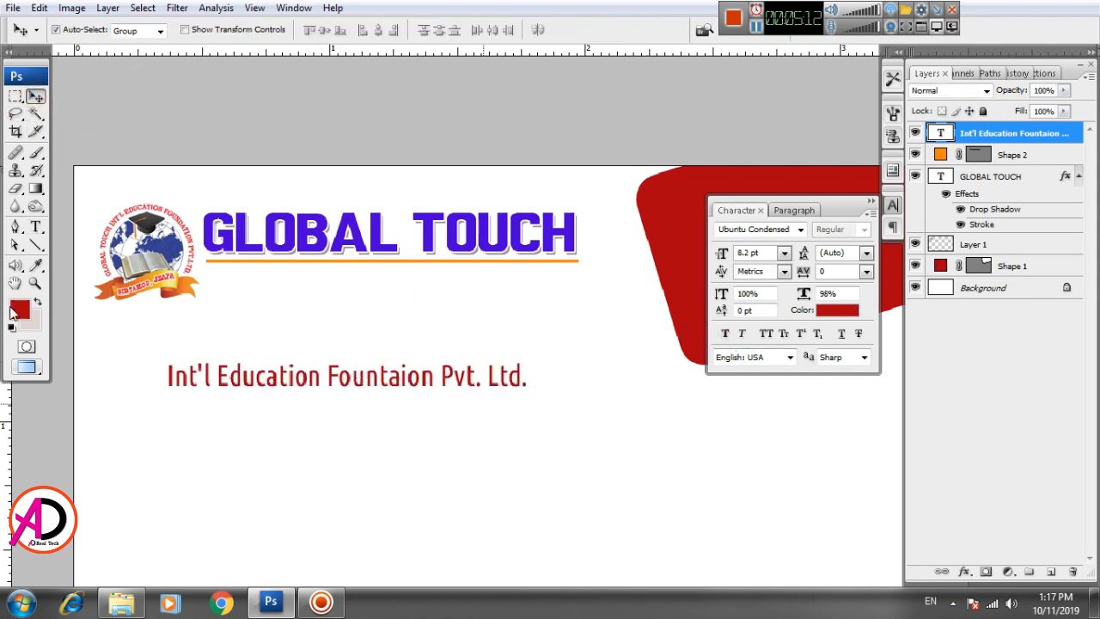
Step: Apply Faux Bold to the company line and move it directly under GLOBAL TOUCH
left_click(35, 227)
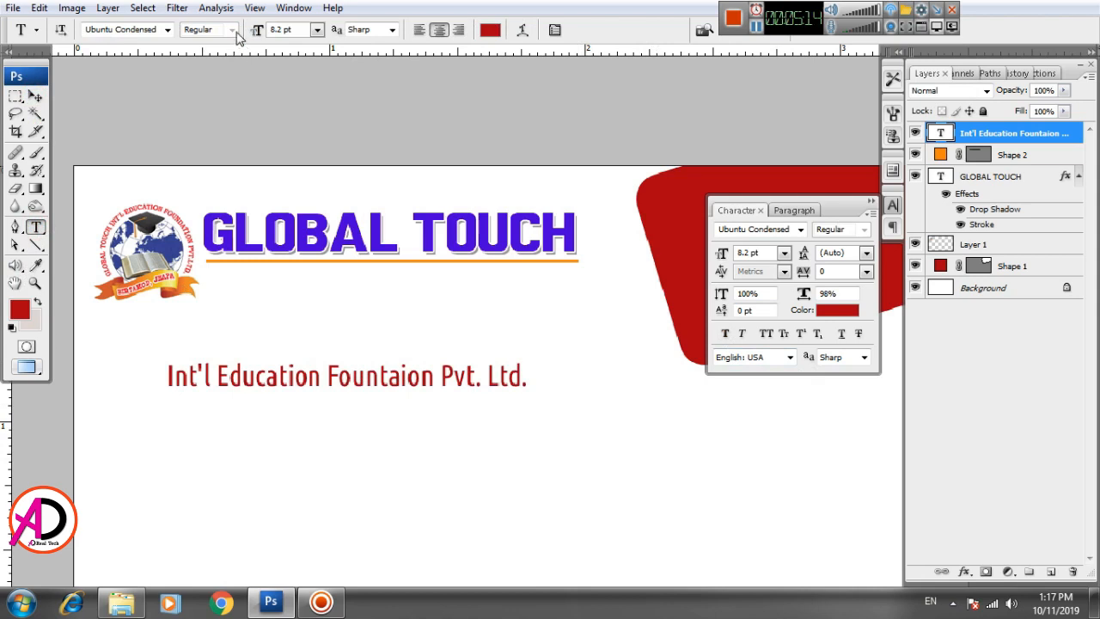
left_click(725, 333)
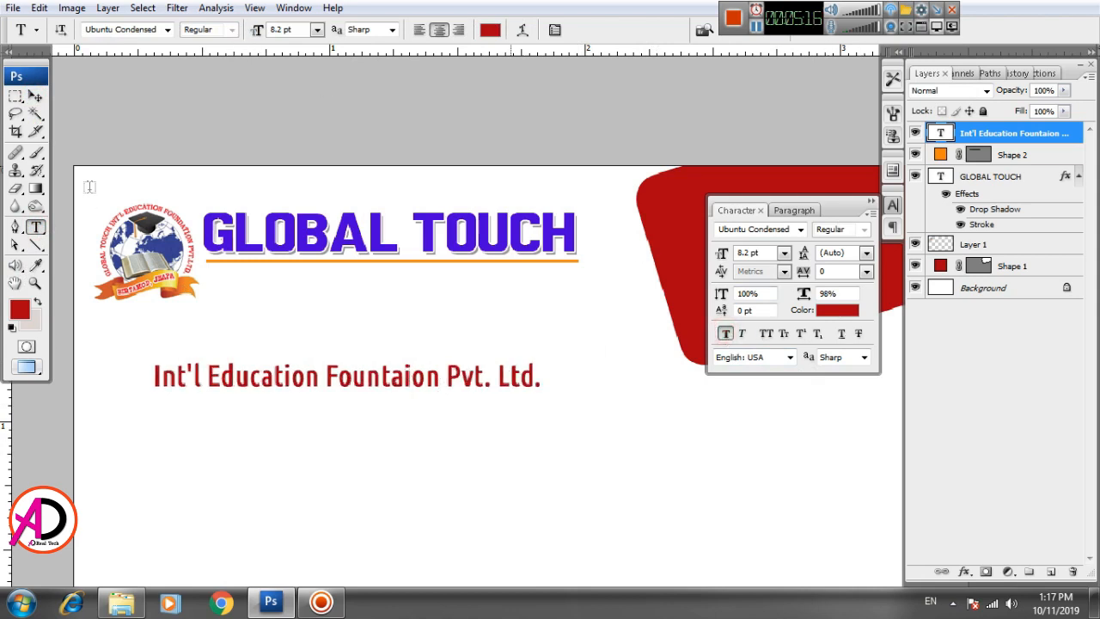
left_click(36, 97)
left_click_drag(282, 379, 333, 284)
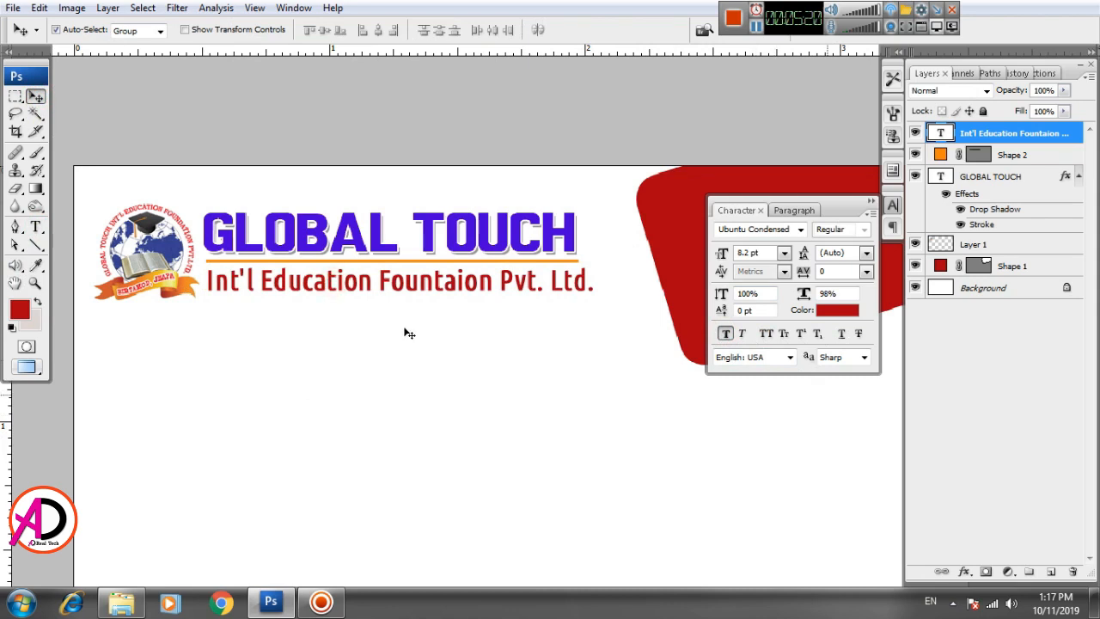
Step: Scale the company name line to about 97.9% width and 89.4% height
key("ctrl+t")
left_click_drag(596, 297, 588, 295)
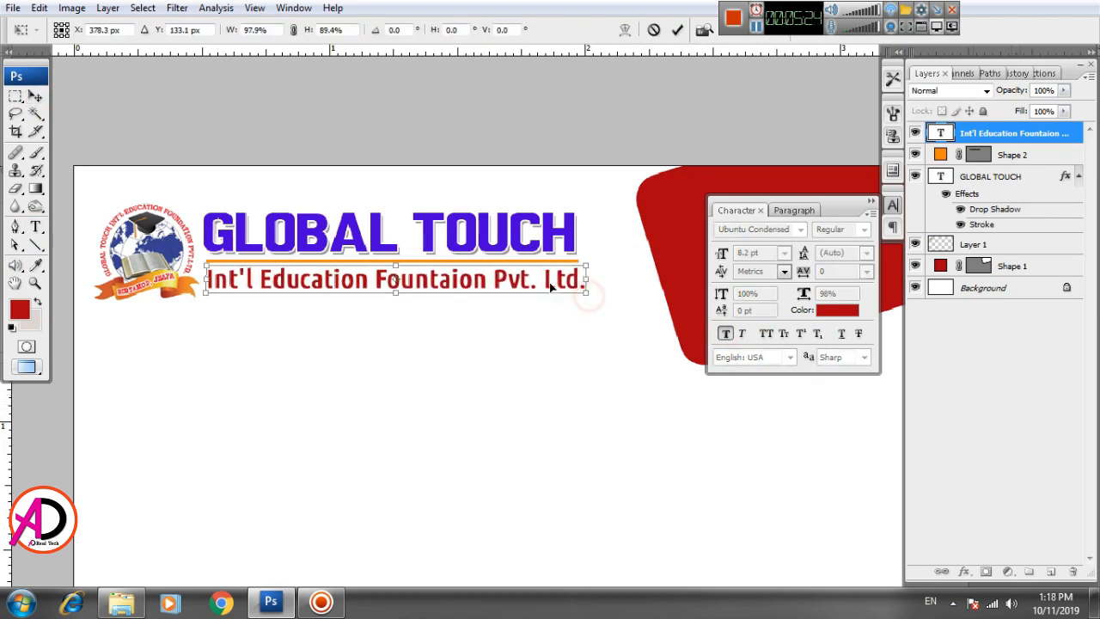
key("Return")
left_click_drag(498, 425, 495, 422)
key("ctrl+minus")
key("ctrl+minus")
key("ctrl+minus")
key("ctrl+minus")
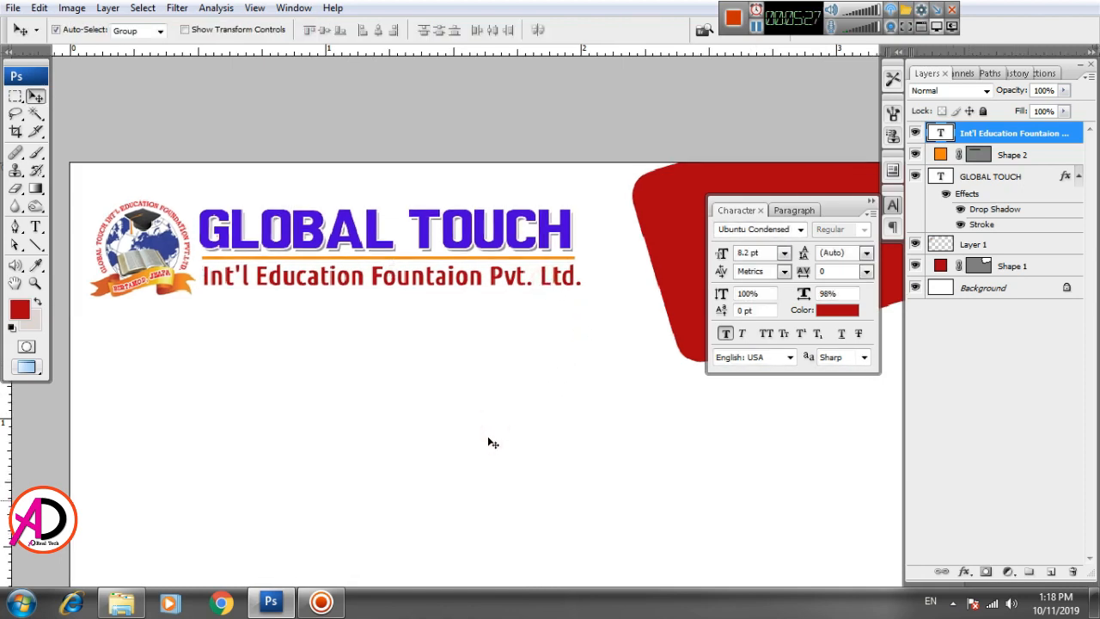
key("ctrl+plus")
key("ctrl+plus")
key("ctrl+plus")
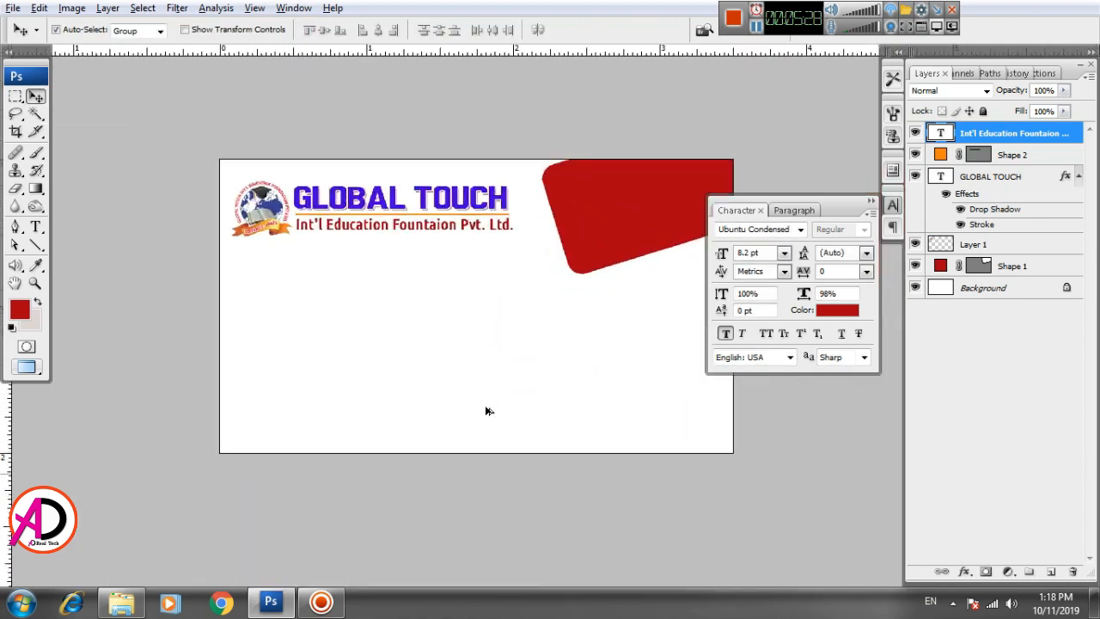
left_click_drag(534, 398, 543, 418)
scroll(533, 405, "up", 2)
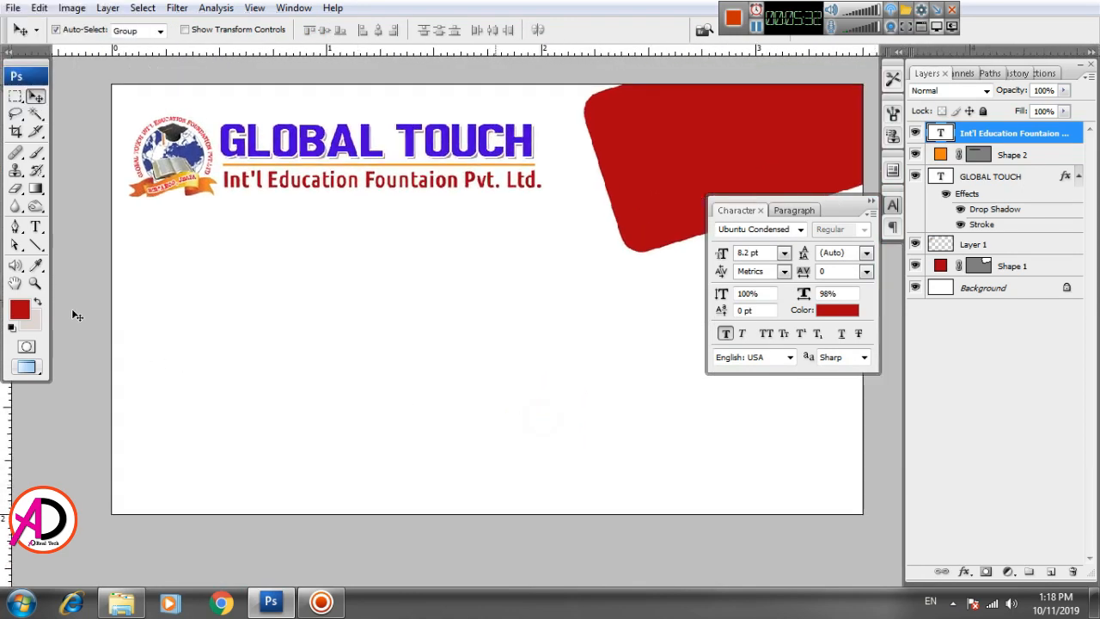
Step: Type 'Head Office' on the card's left, undoing an accidental globe paste
left_click(35, 227)
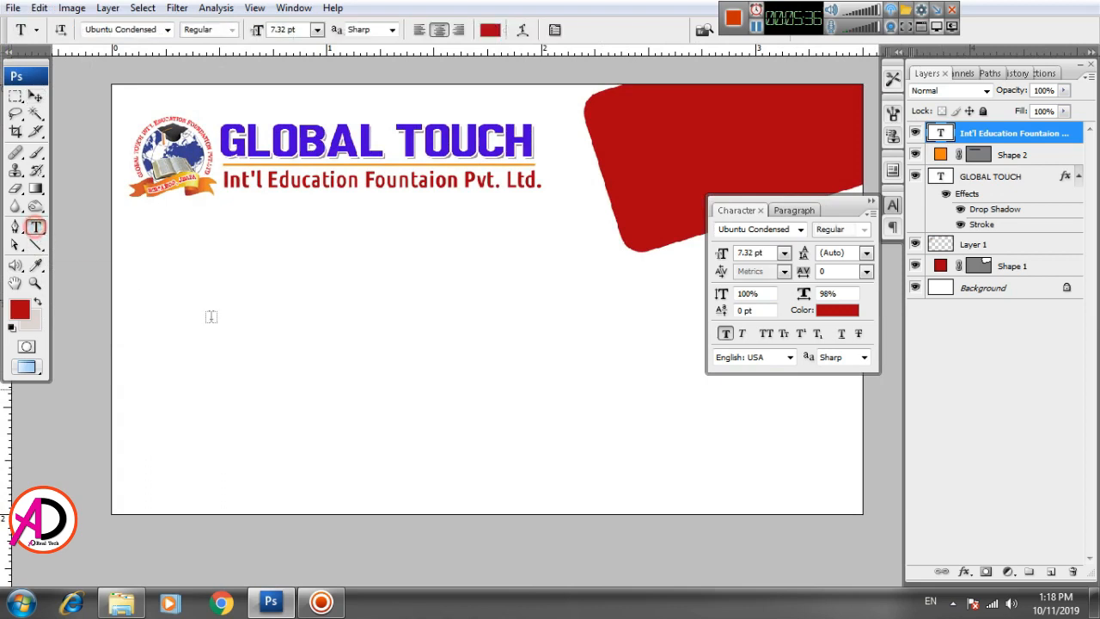
left_click(220, 320)
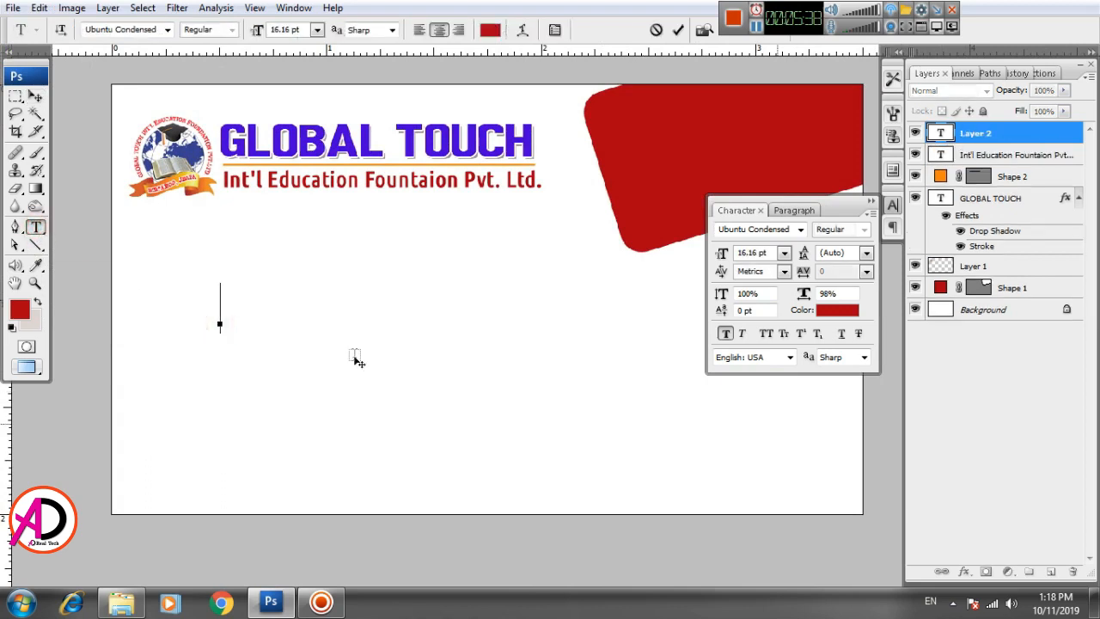
type("Head ")
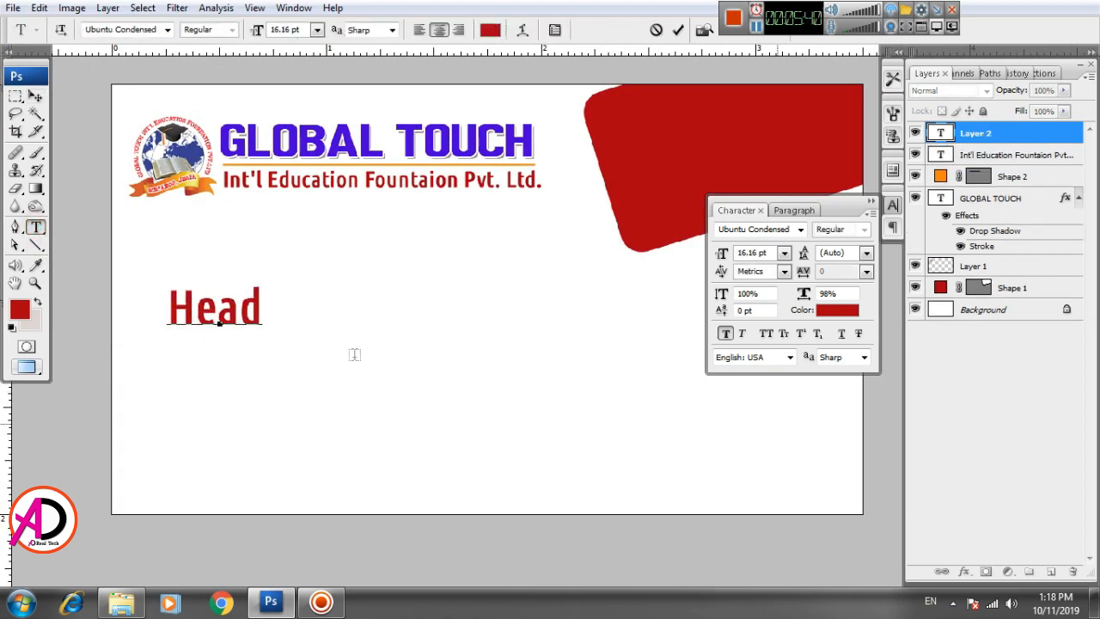
type("Office")
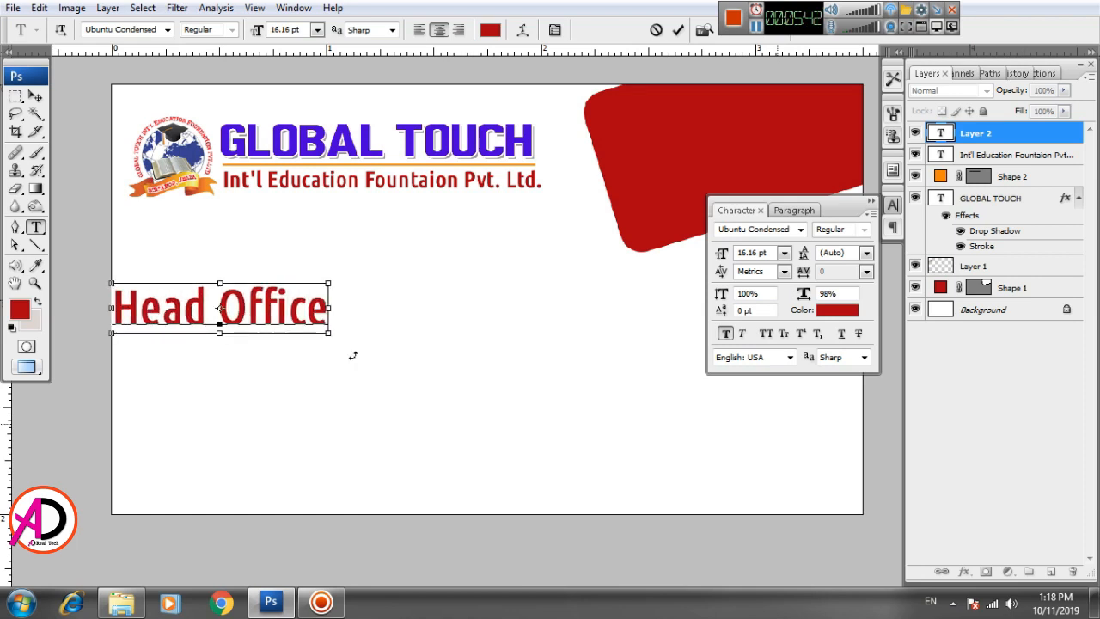
key("ctrl+Return")
key("ctrl+v")
key("ctrl+t")
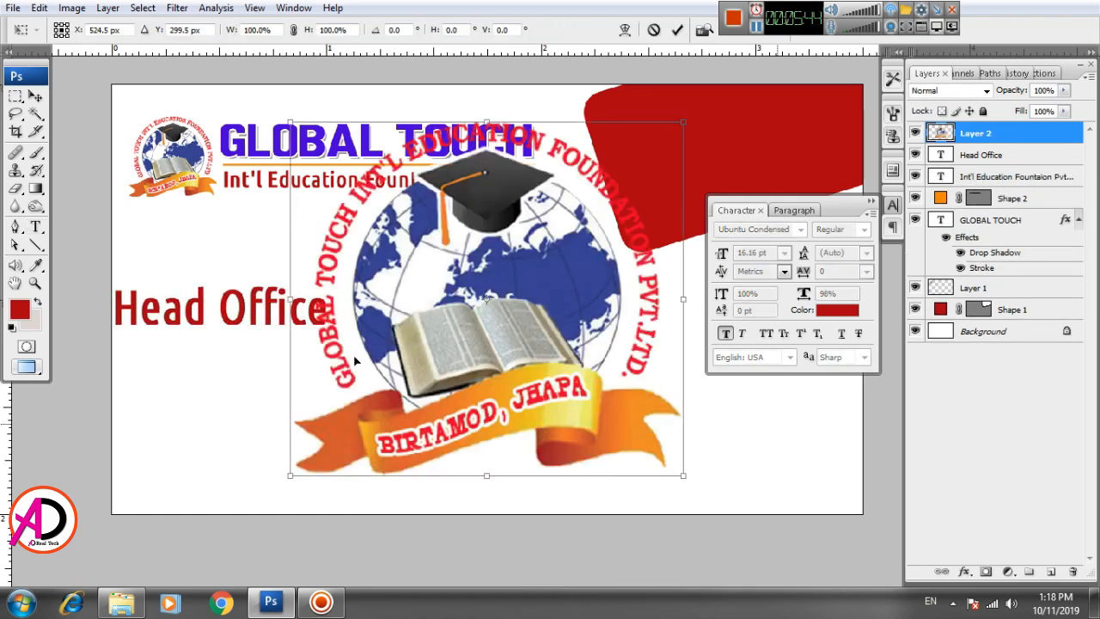
key("Escape")
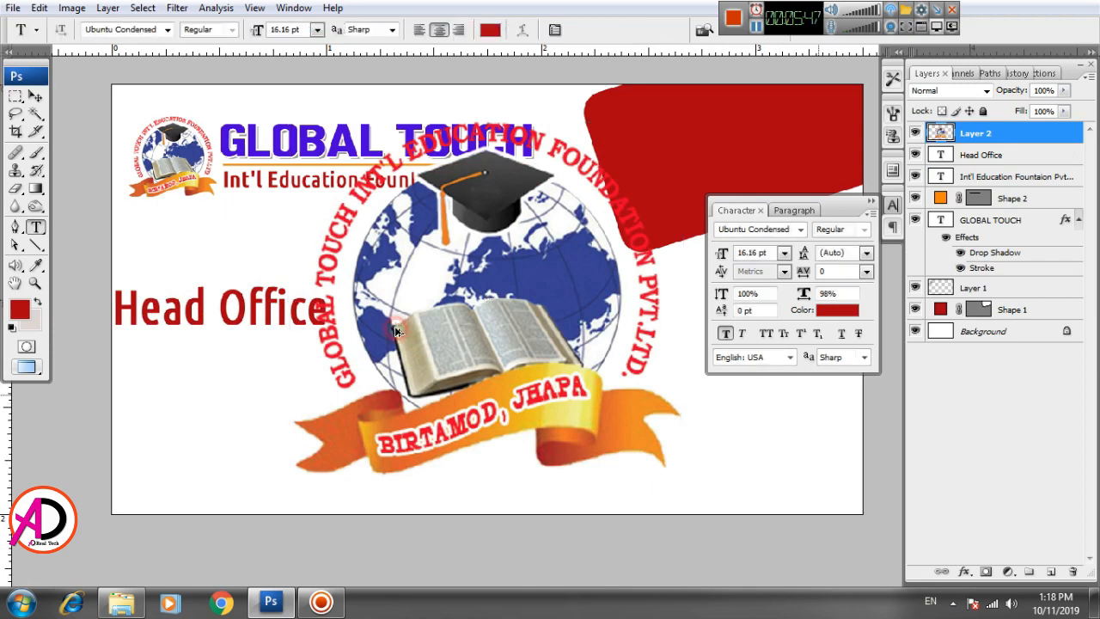
key("ctrl+z")
Step: Scale Head Office down to about 53% and place it below the company name
key("v")
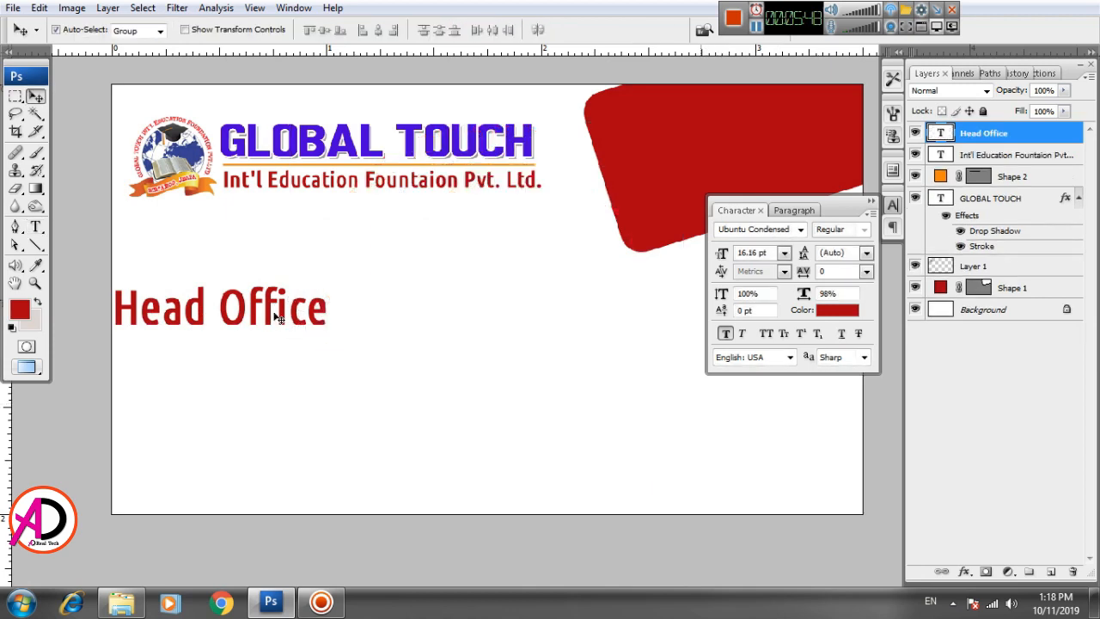
left_click_drag(275, 315, 287, 315)
key("ctrl+t")
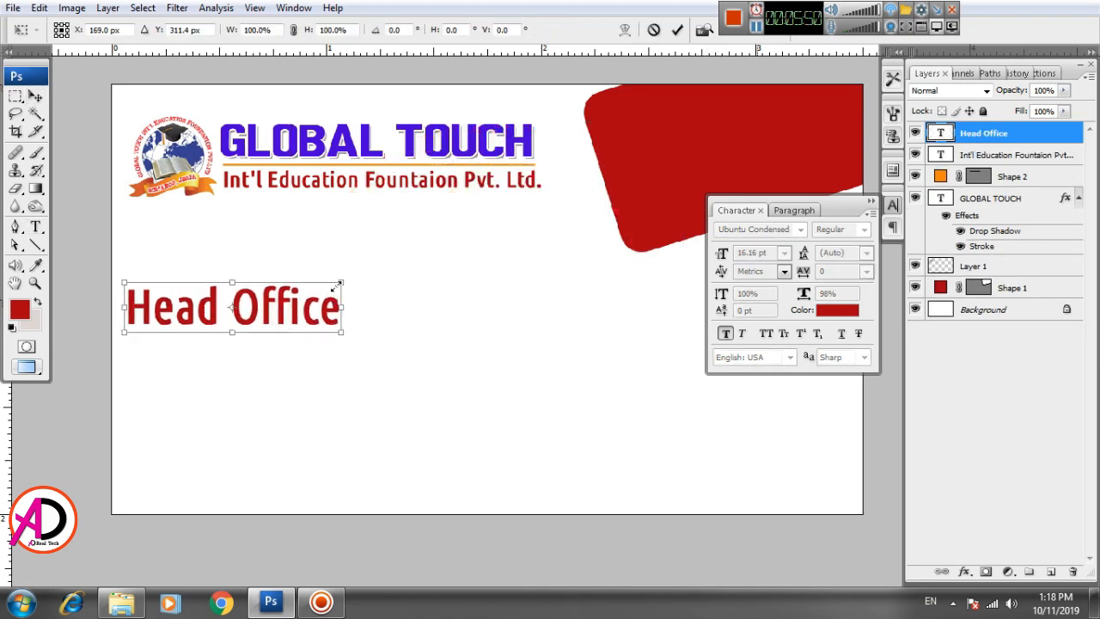
left_click_drag(344, 279, 204, 286)
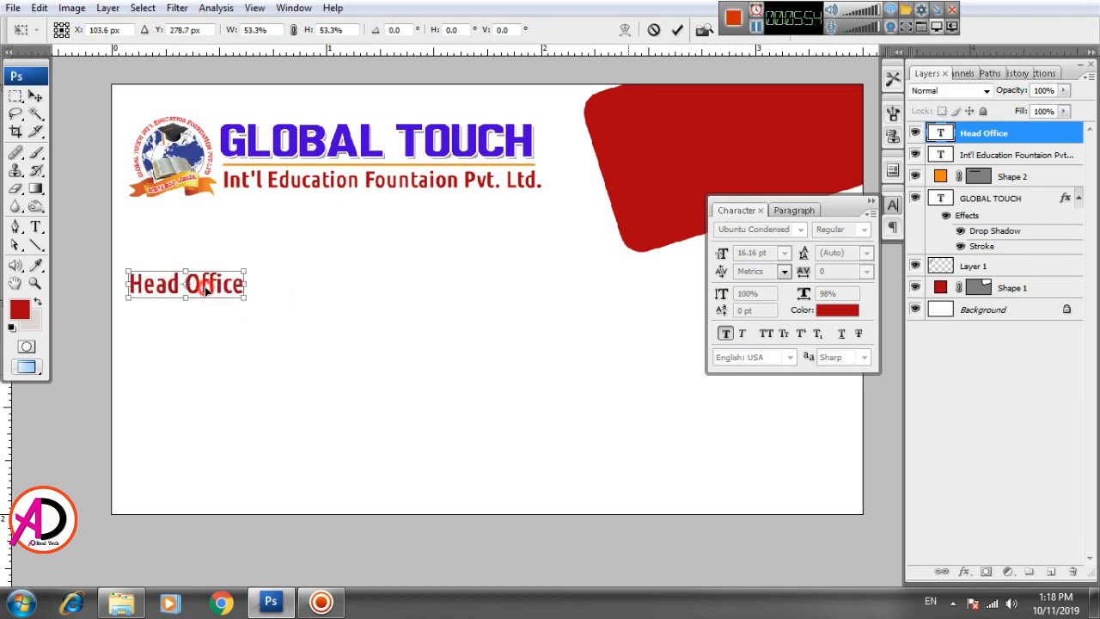
double_click(205, 287)
scroll(290, 376, "up", 3)
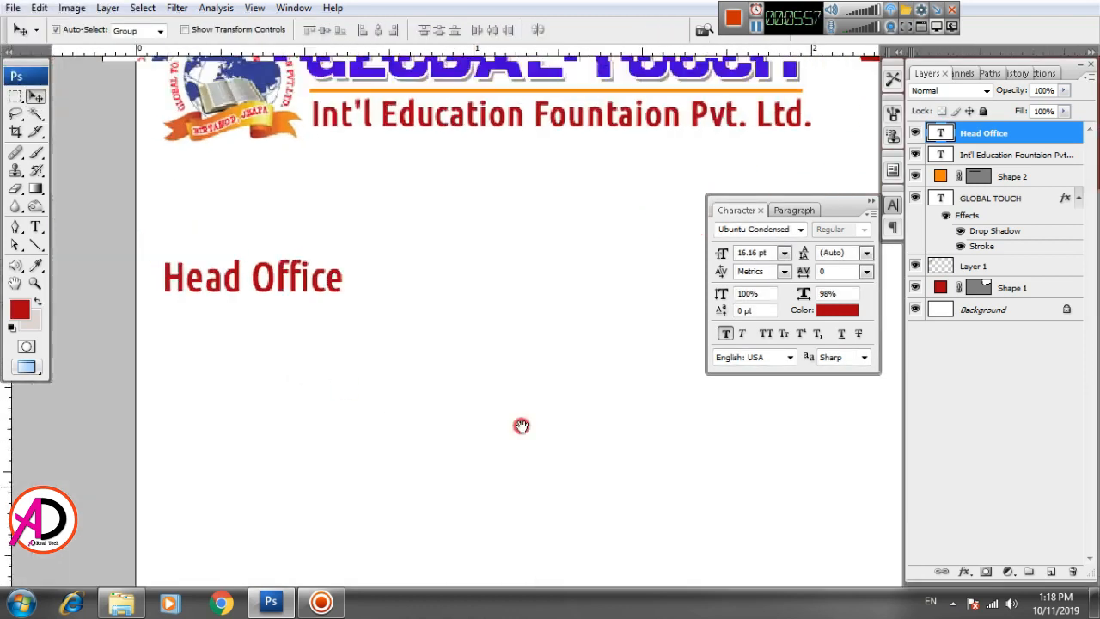
Step: Reset Head Office's vertical scale to 100%, then squash it slightly vertically
left_click(34, 228)
left_click(748, 294)
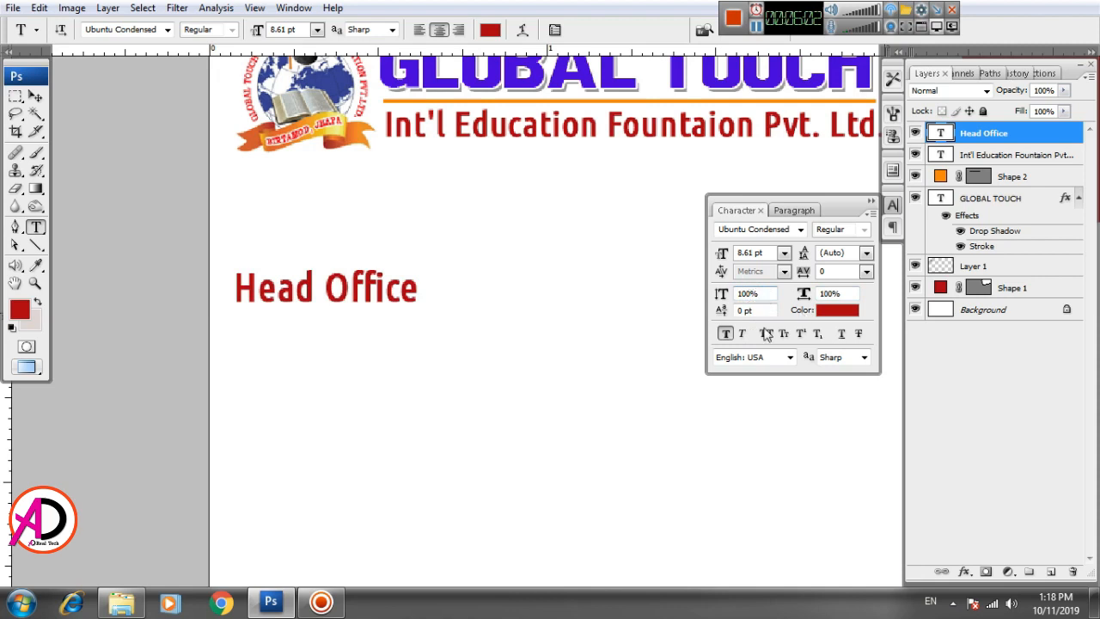
key("v")
key("ctrl+t")
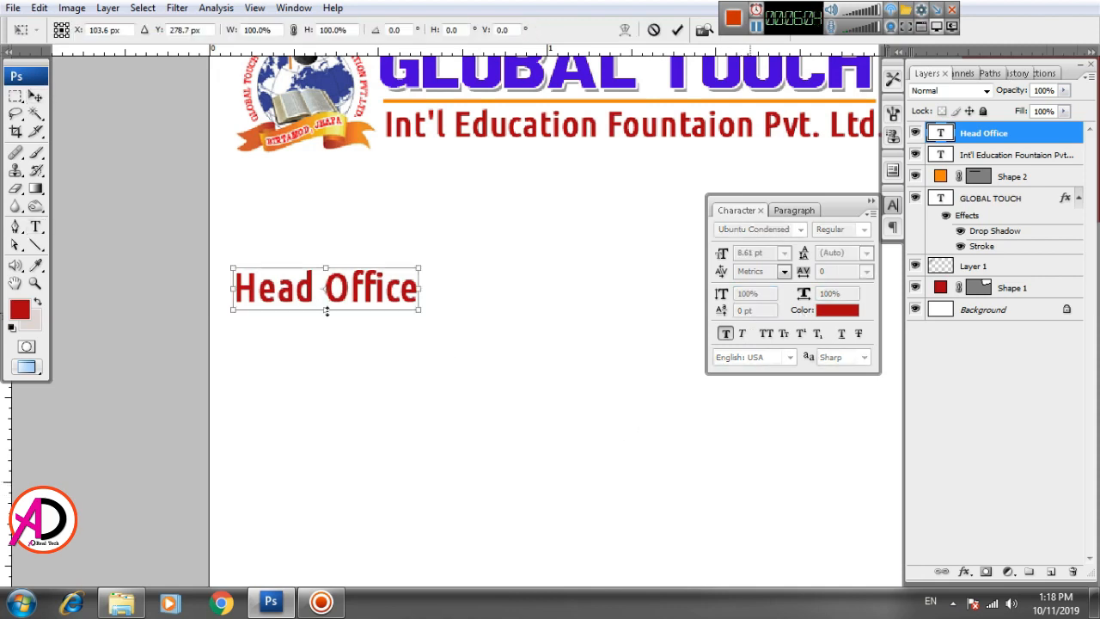
left_click_drag(327, 312, 326, 302)
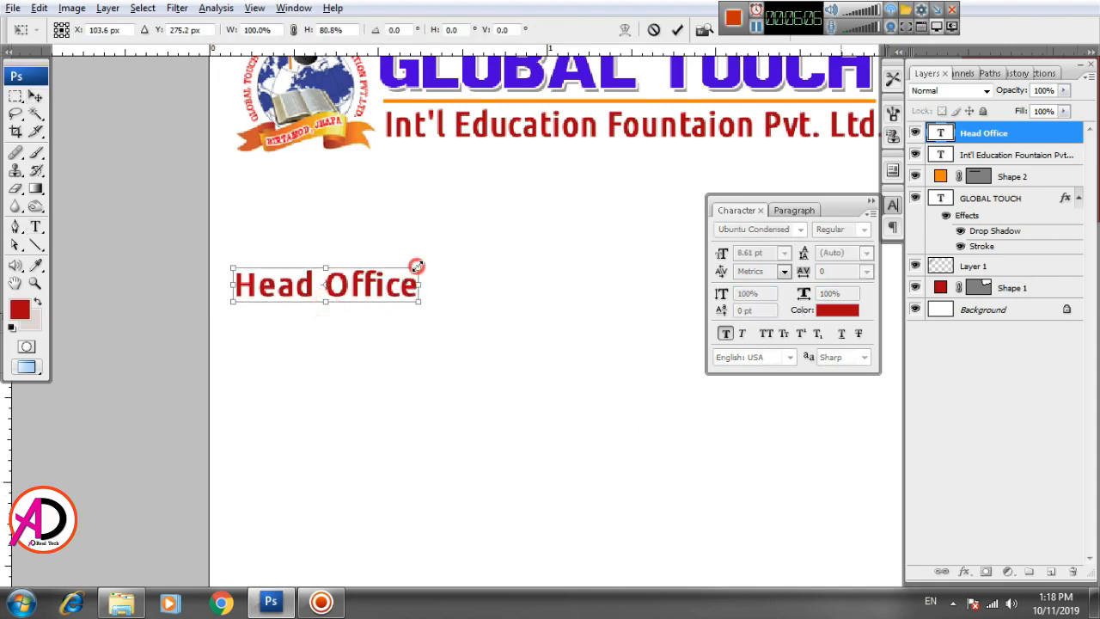
key("Return")
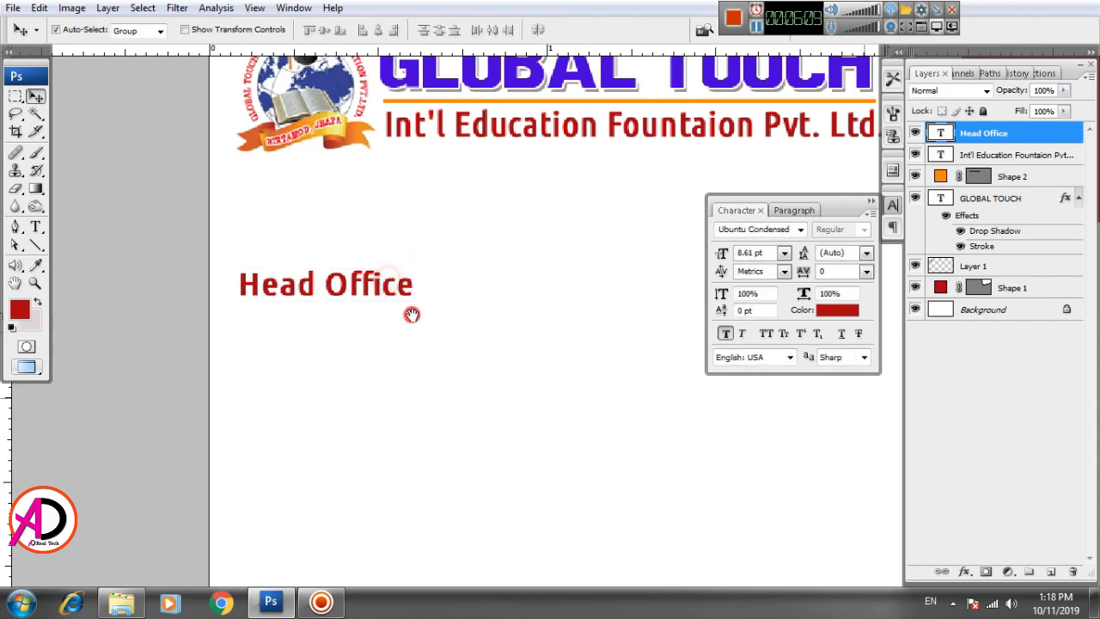
left_click_drag(413, 315, 391, 302)
scroll(385, 317, "down", 8)
left_click_drag(501, 359, 459, 393)
scroll(386, 370, "down", 1)
scroll(378, 366, "up", 3)
Step: Set the Head Office text to 8 pt and Alt-drag a copy to the right
left_click(34, 228)
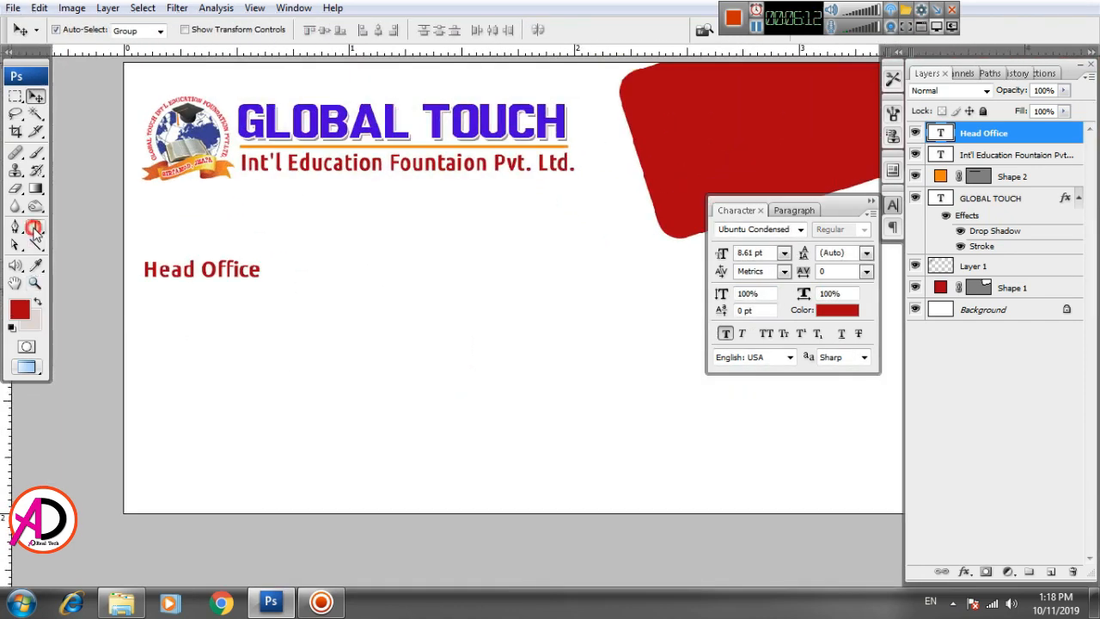
left_click(183, 275)
key("ctrl+a")
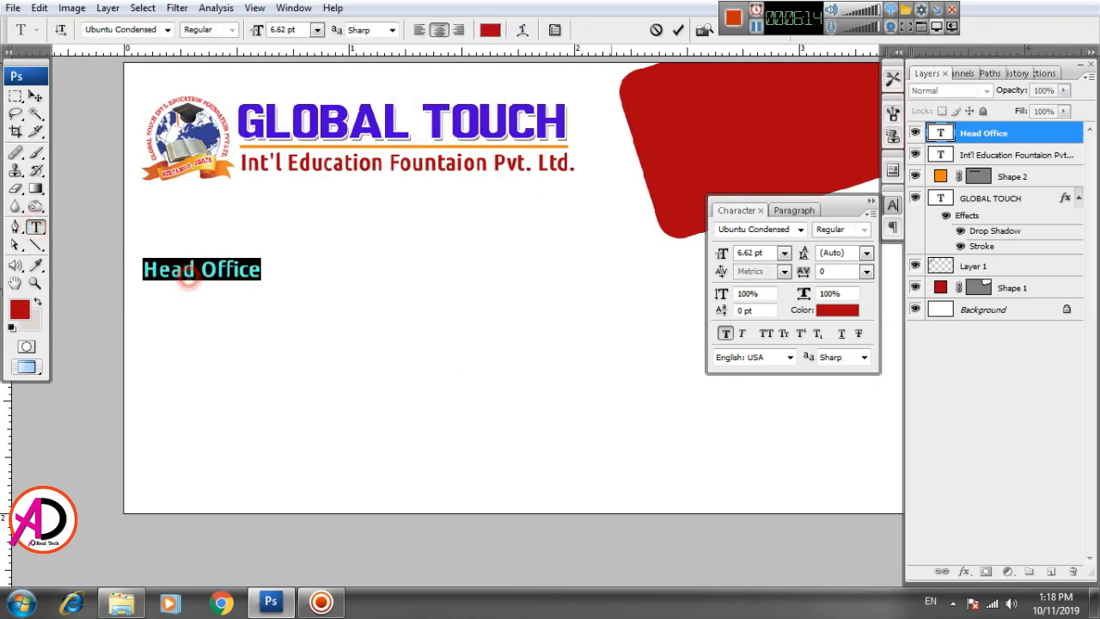
left_click(296, 31)
type("11")
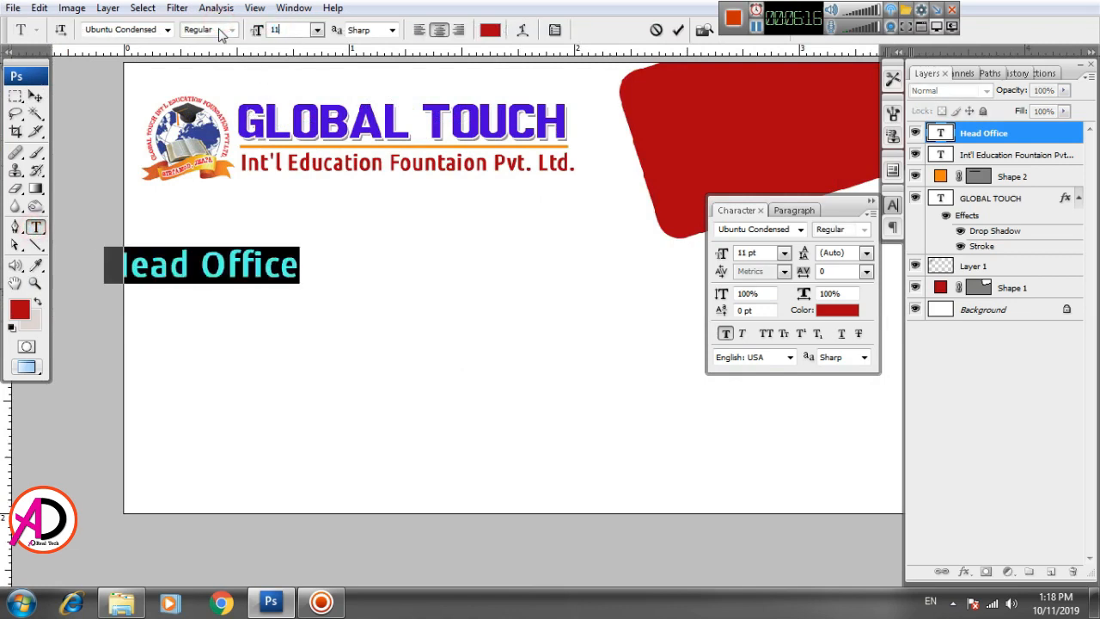
key("BackSpace")
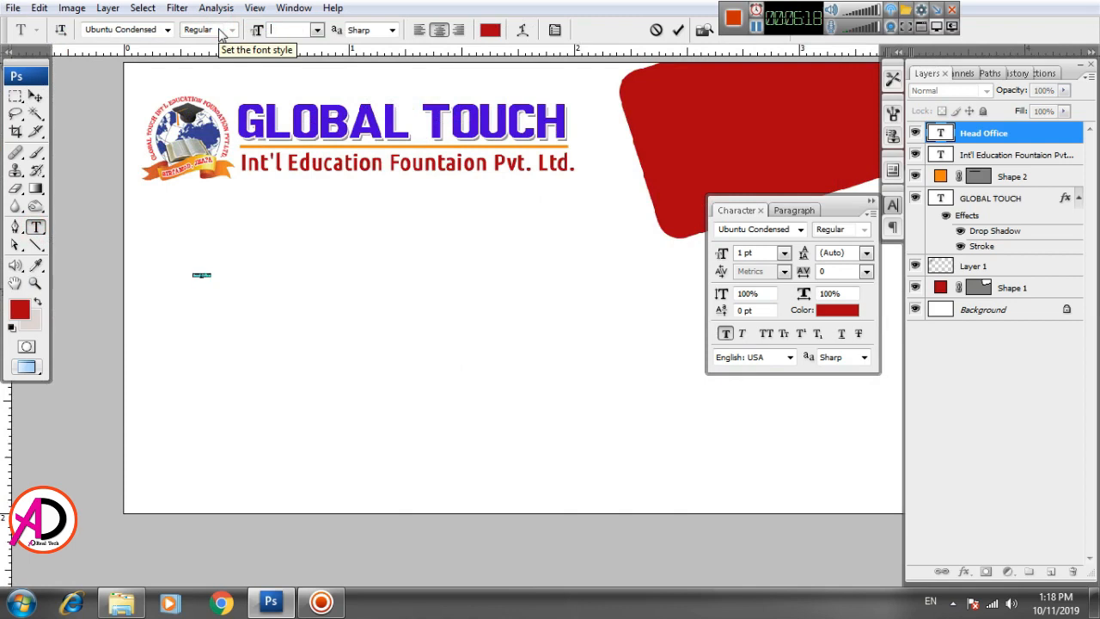
type("0")
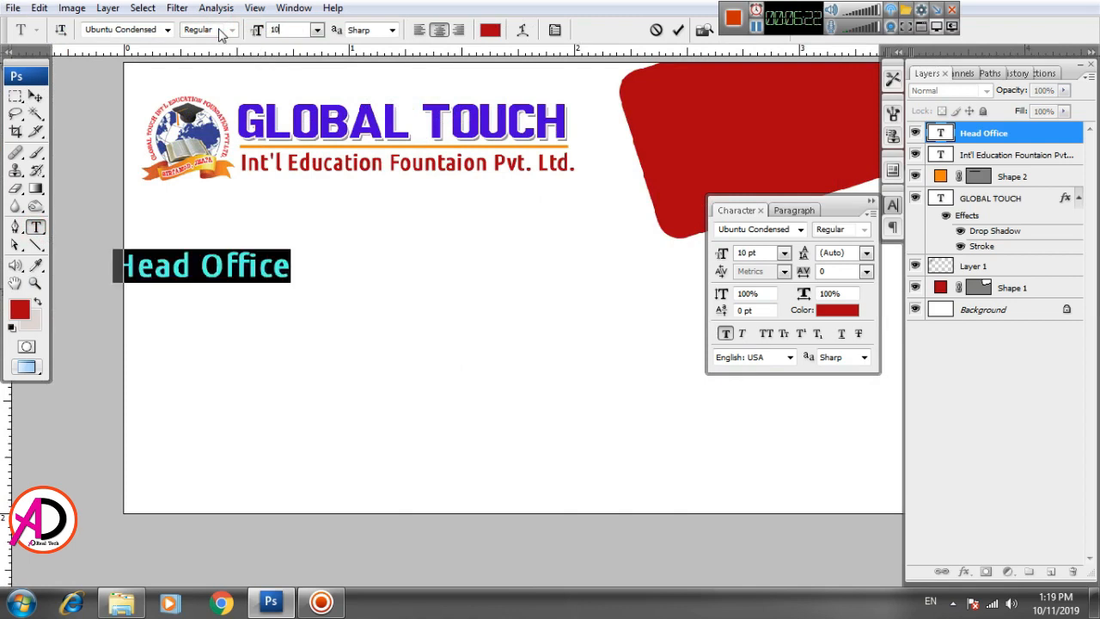
key("BackSpace")
key("BackSpace")
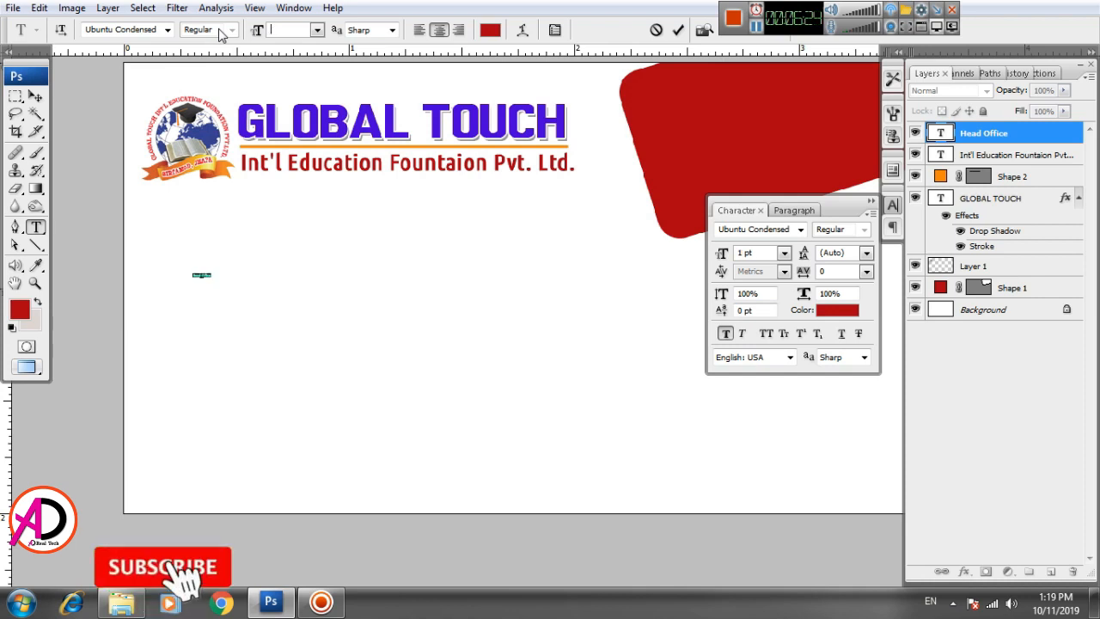
type("8")
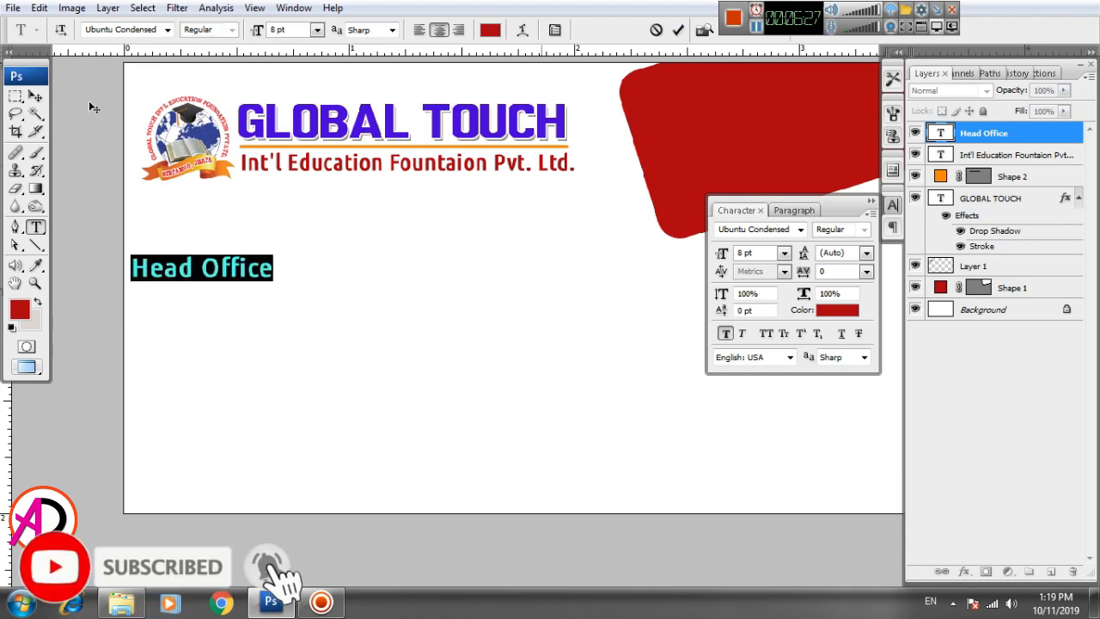
left_click(34, 95)
left_click_drag(366, 364, 362, 354)
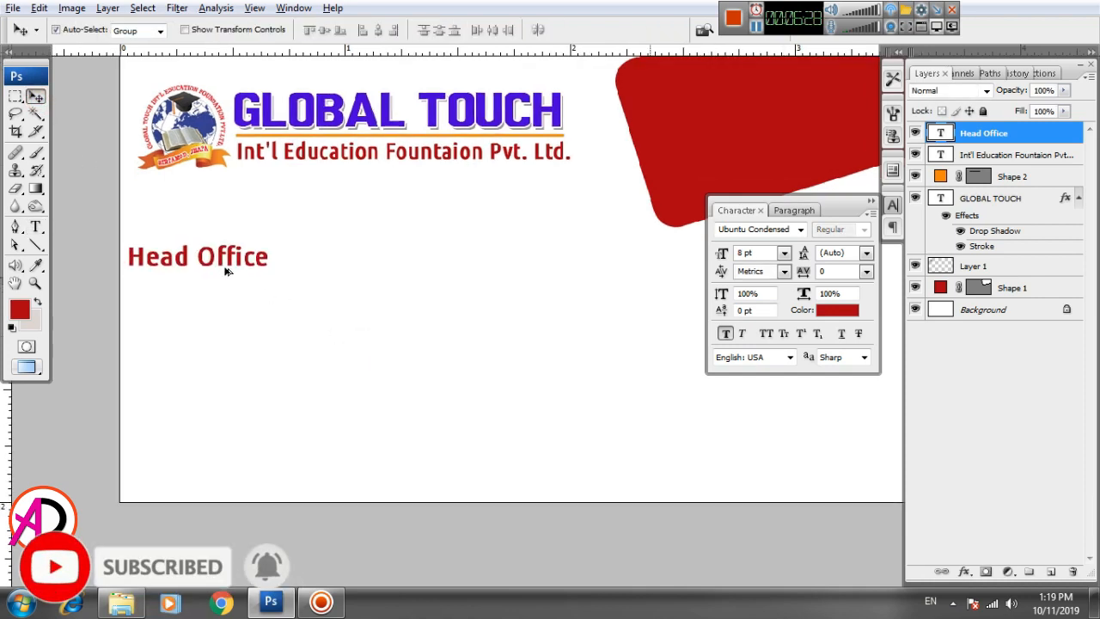
left_click_drag(221, 265, 509, 282)
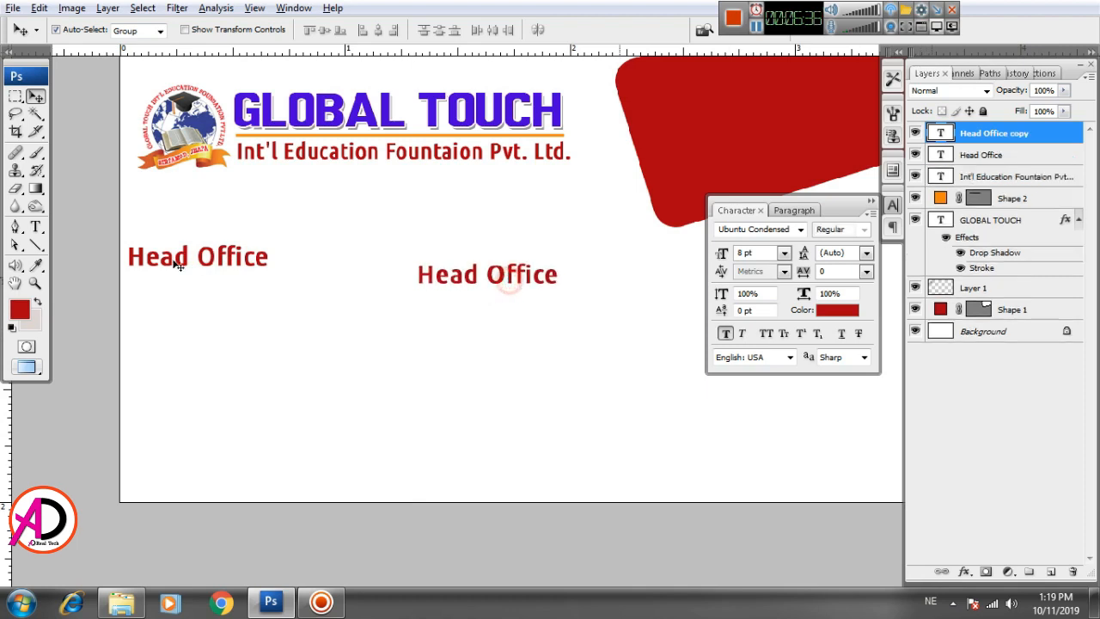
Step: Rename the copied heading to 'Branch Office:'
left_click(36, 228)
triple_click(517, 272)
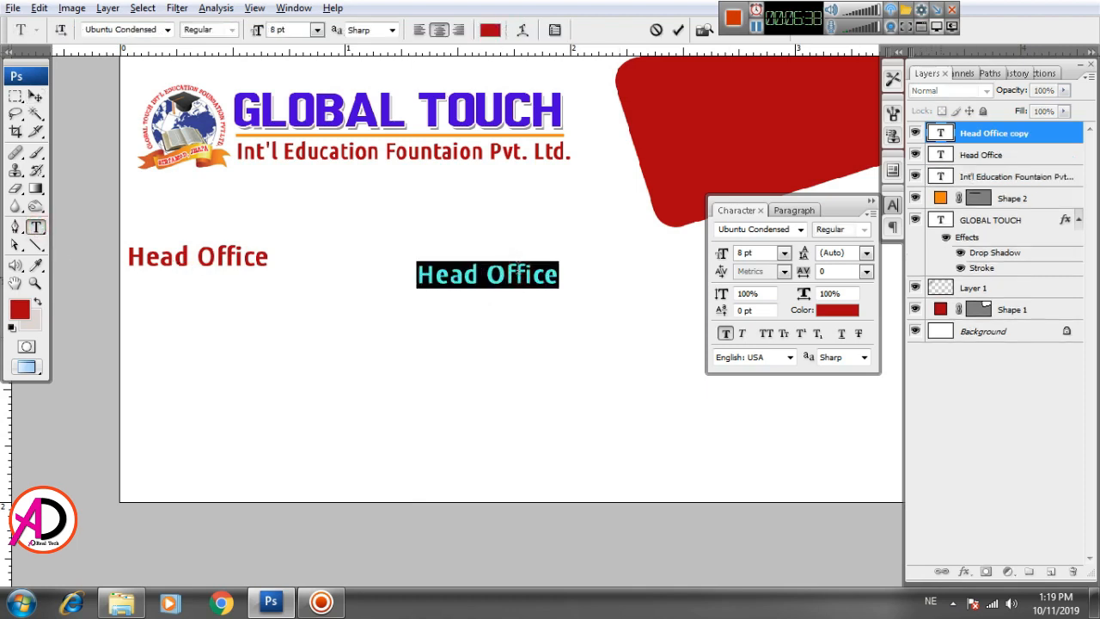
left_click(507, 273)
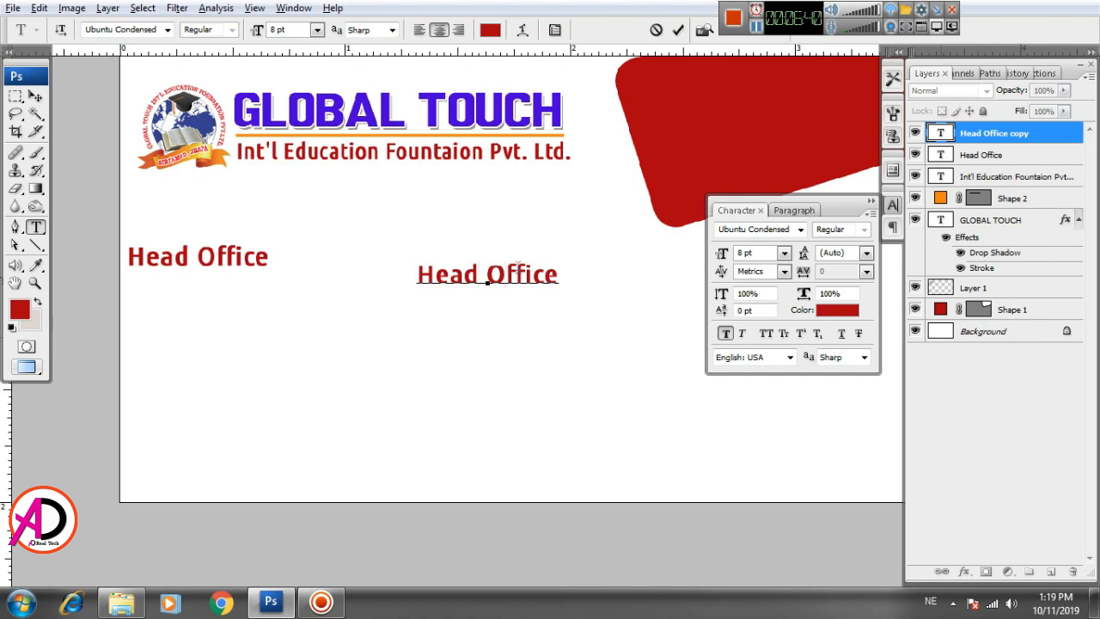
key("BackSpace")
key("BackSpace")
key("BackSpace")
key("BackSpace")
key("BackSpace")
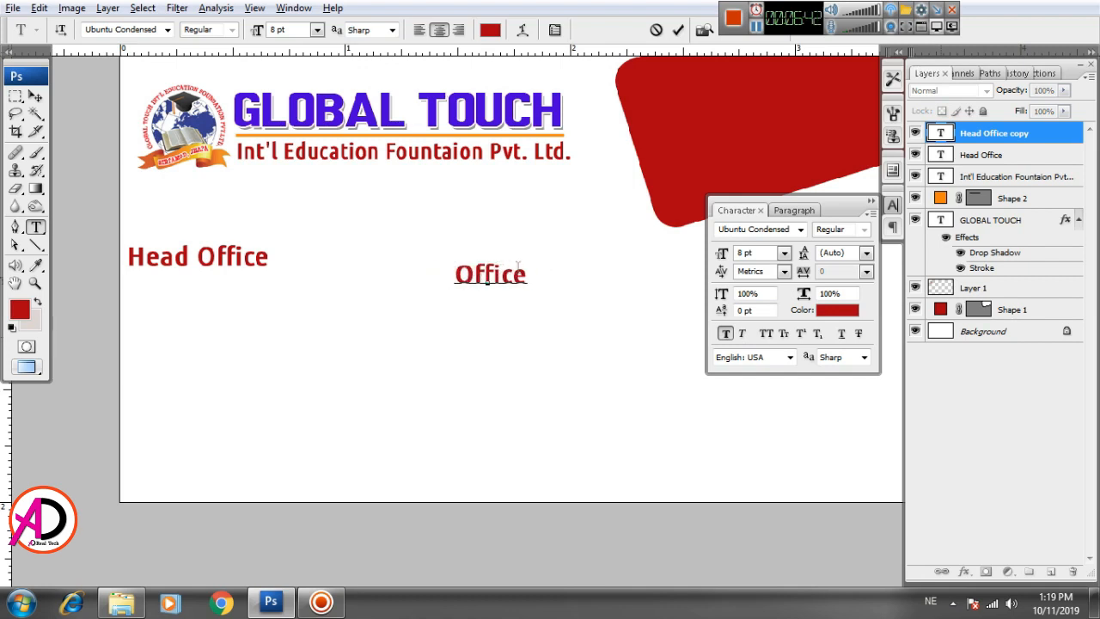
type("□")
key("BackSpace")
key("BackSpace")
key("alt+shift")
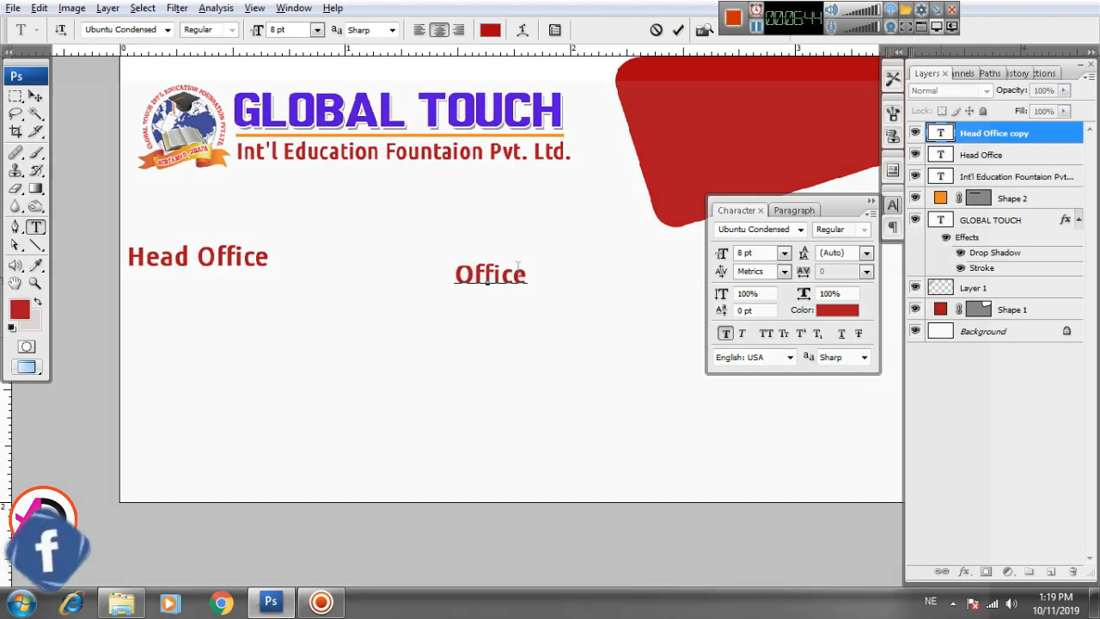
type("B ")
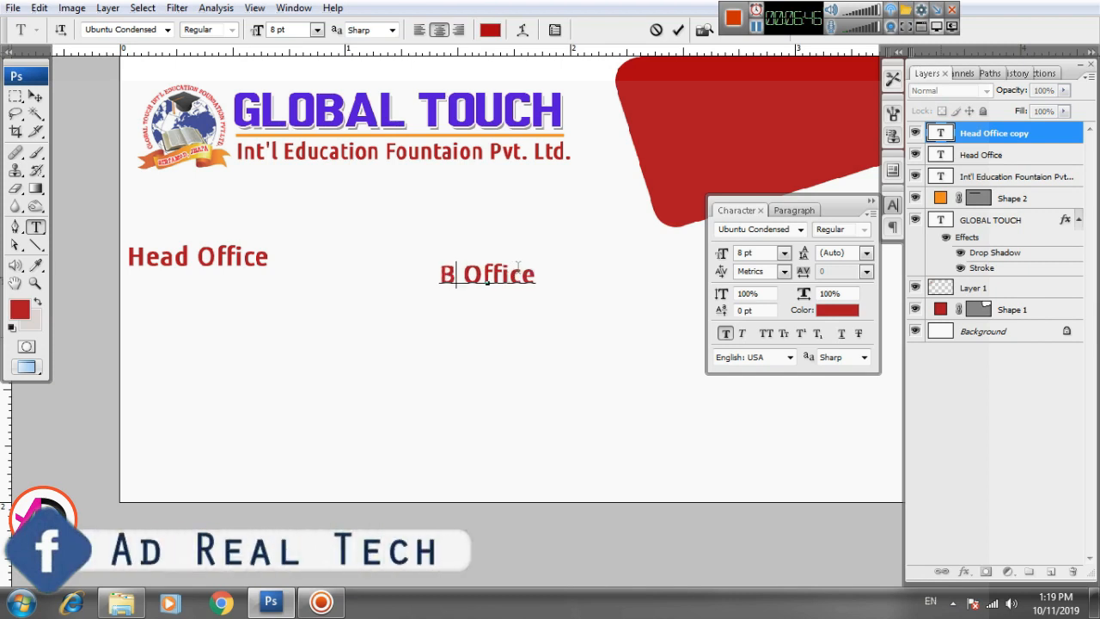
type("ranc")
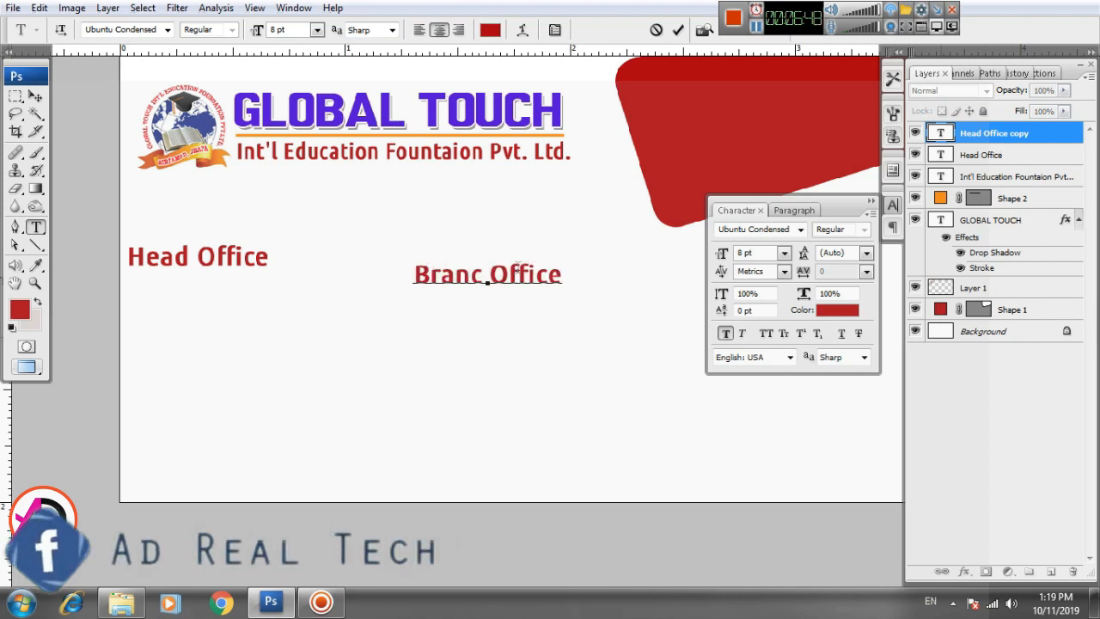
type("h")
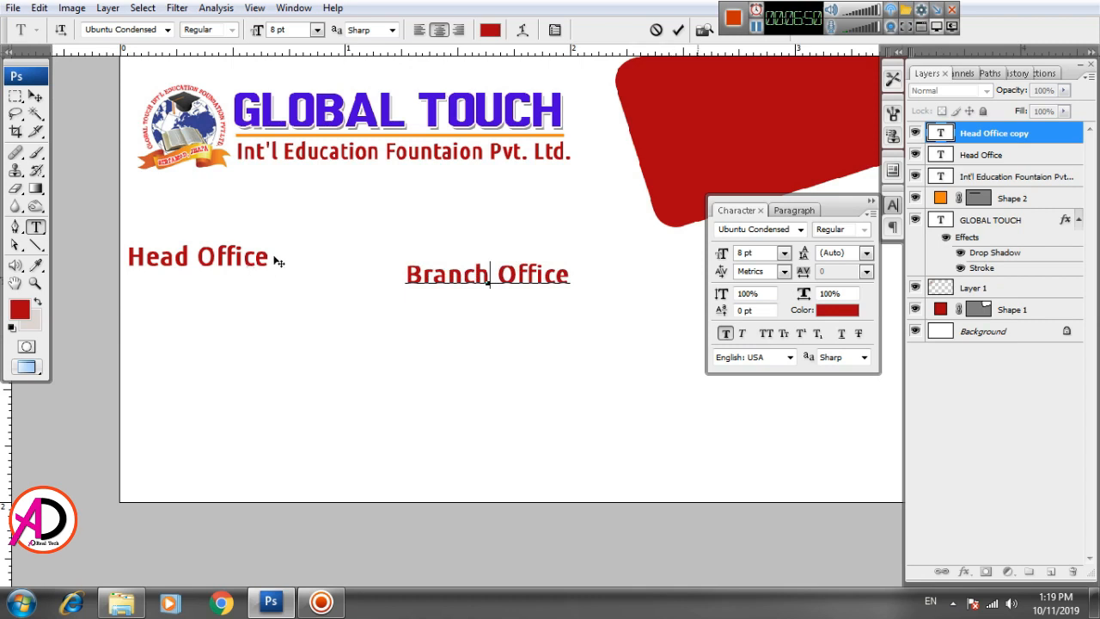
key("ctrl")
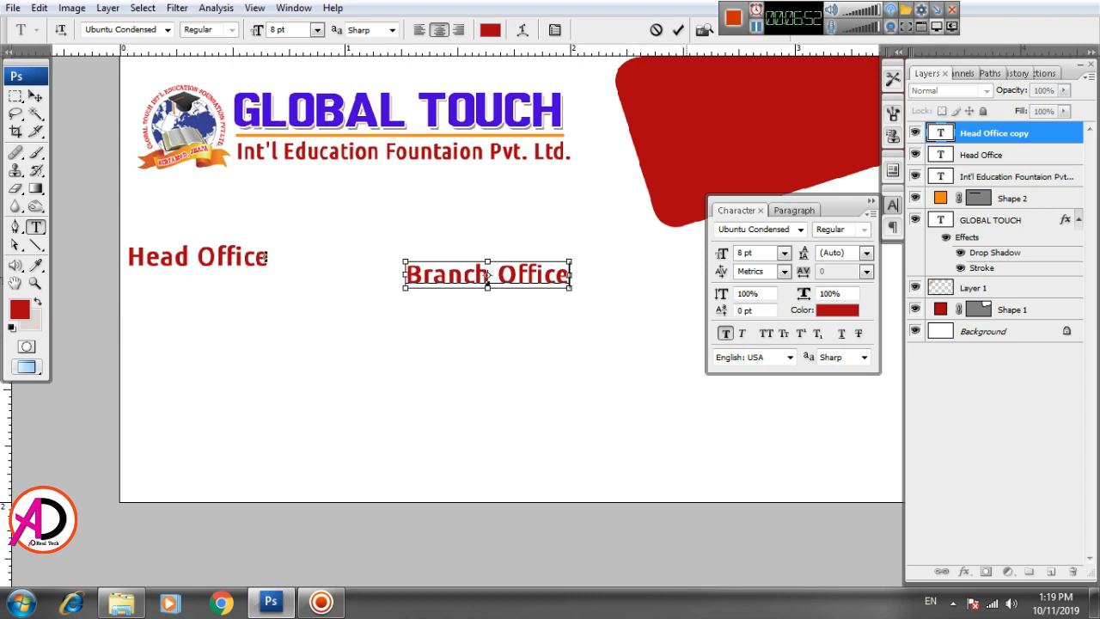
key("ctrl")
type(":")
key("ctrl+Return")
Step: Add a colon to make 'Head Office:' and nudge it up and slightly right
key("v")
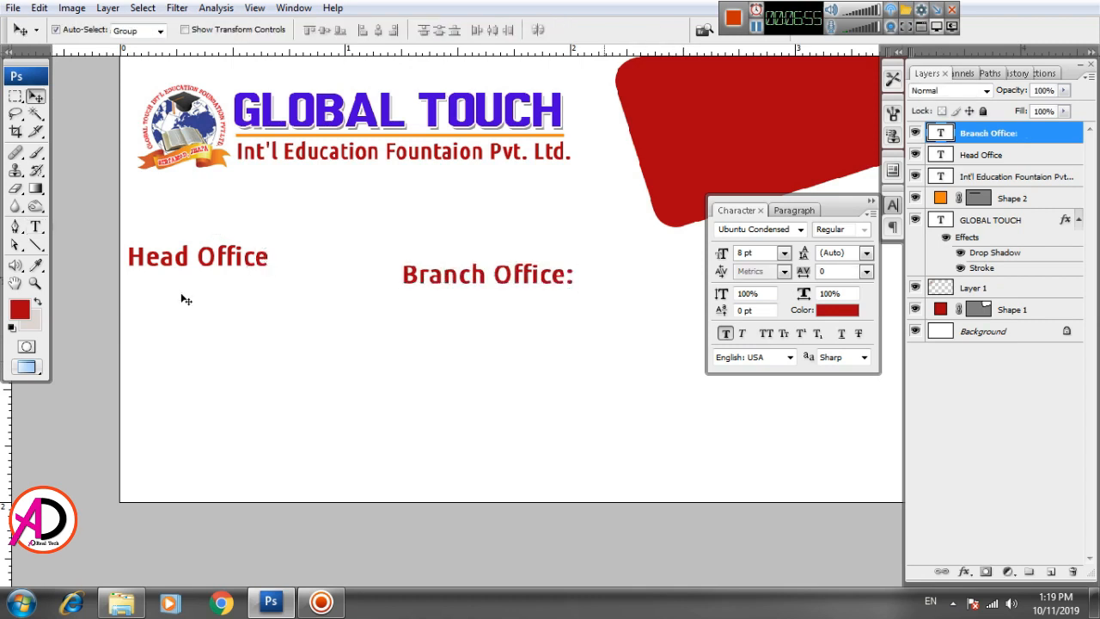
key("t")
left_click(232, 259)
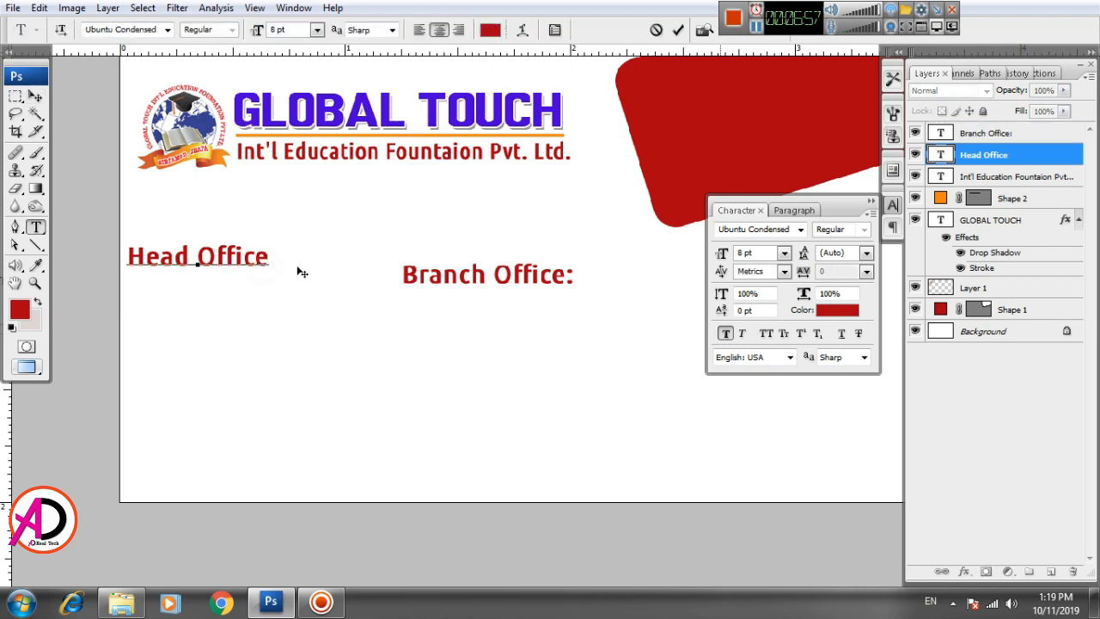
type(":")
left_click(35, 96)
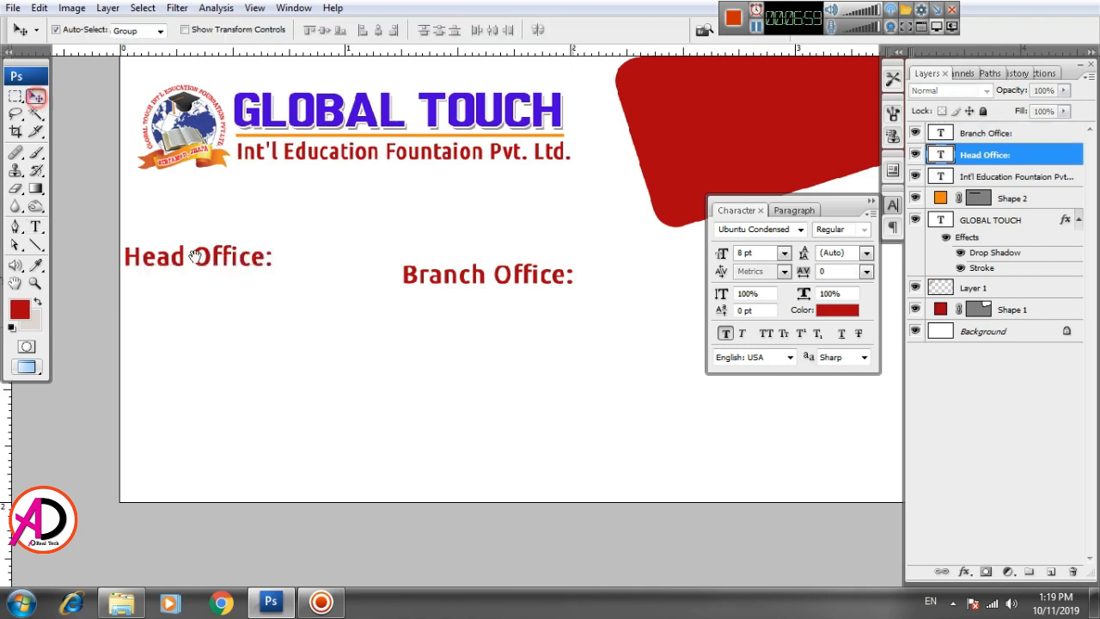
scroll(283, 315, "left", 1)
key("Up")
key("Up")
key("Up")
key("Up")
key("Up")
key("Up")
key("Up")
key("Up")
key("Up")
key("Up")
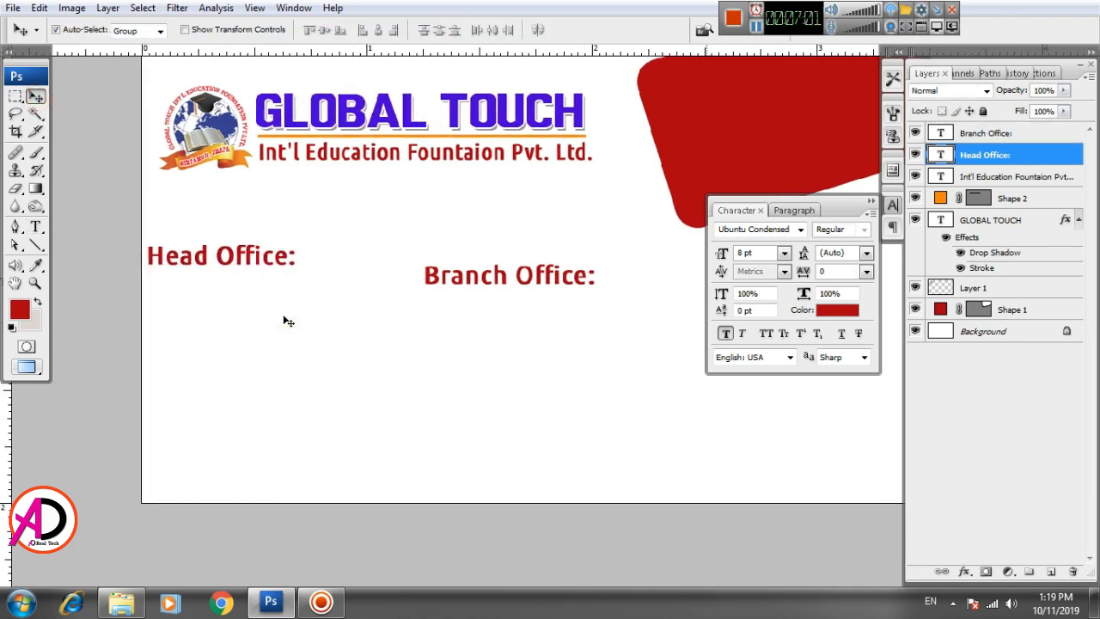
key("Up")
key("Up")
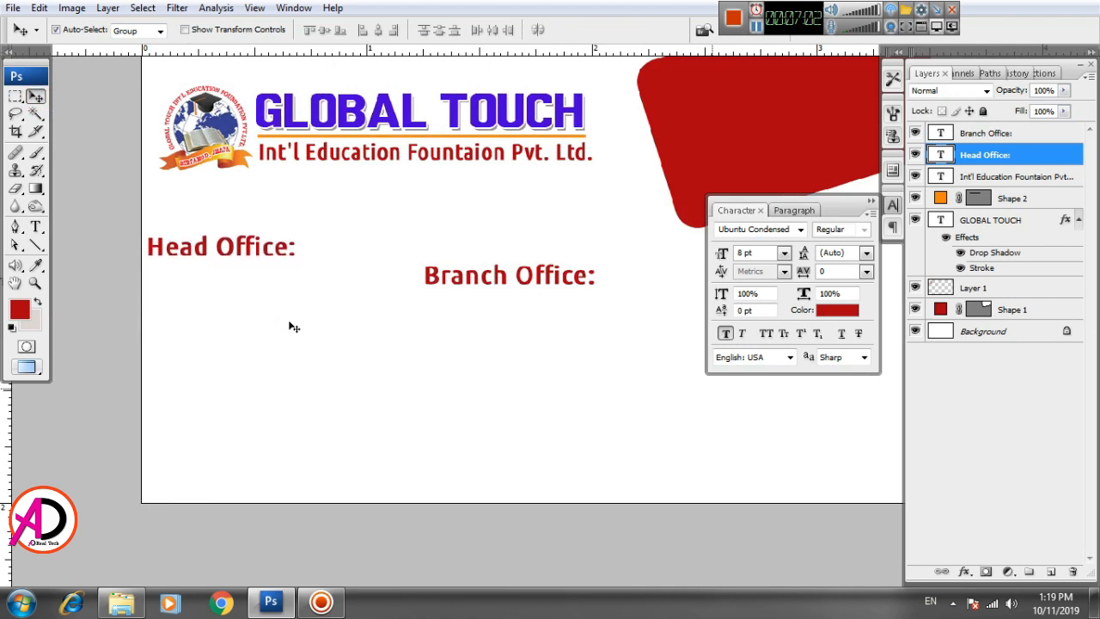
key("Right")
key("Right")
key("Right")
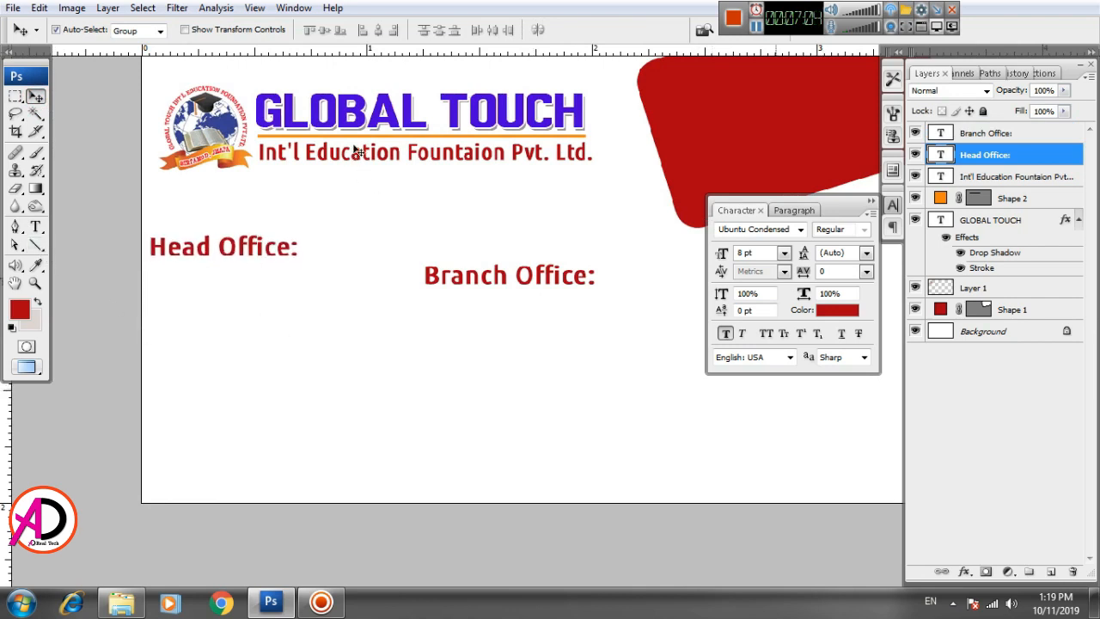
left_click(348, 136)
Step: Move the orange line under Head Office:, duplicate it, and shorten it to about two-thirds
left_click_drag(337, 187, 238, 264)
key("ctrl+j")
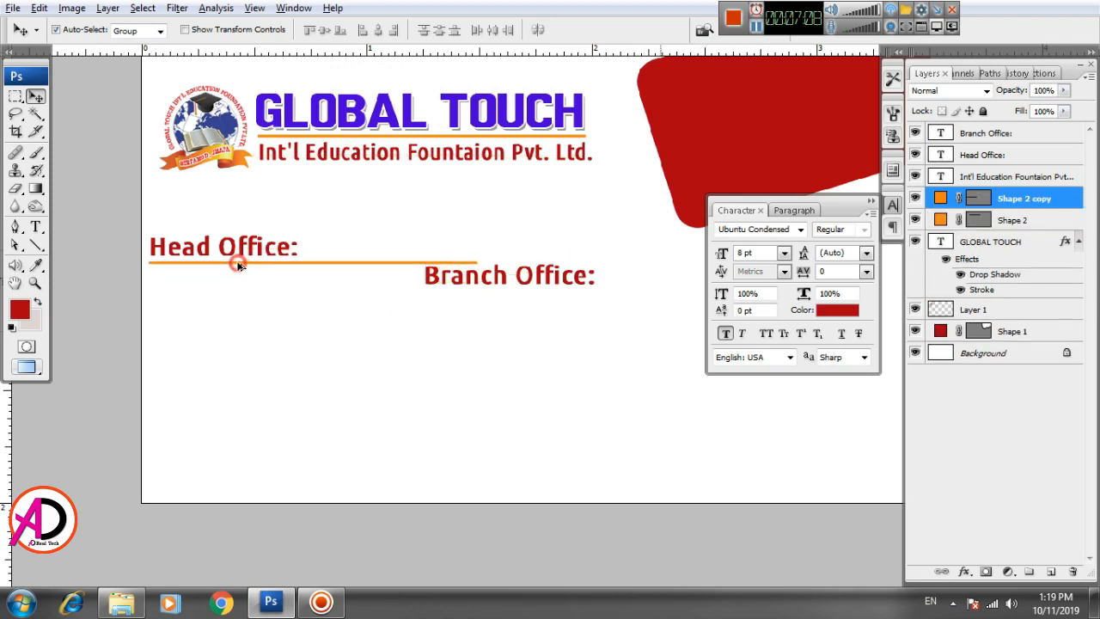
key("ctrl+t")
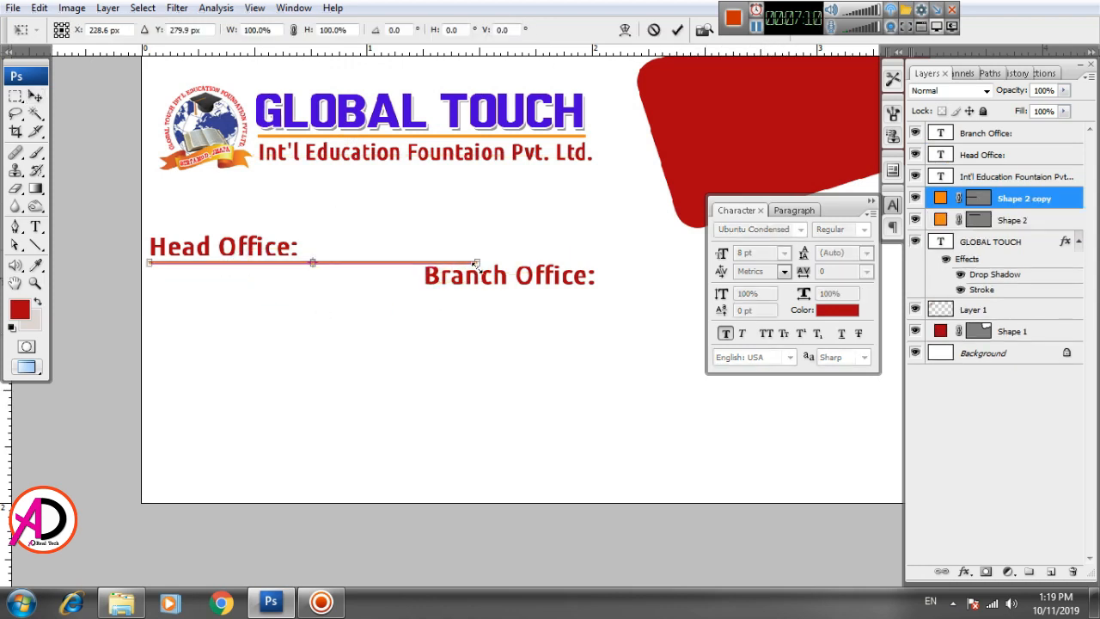
left_click_drag(477, 265, 370, 267)
key("Return")
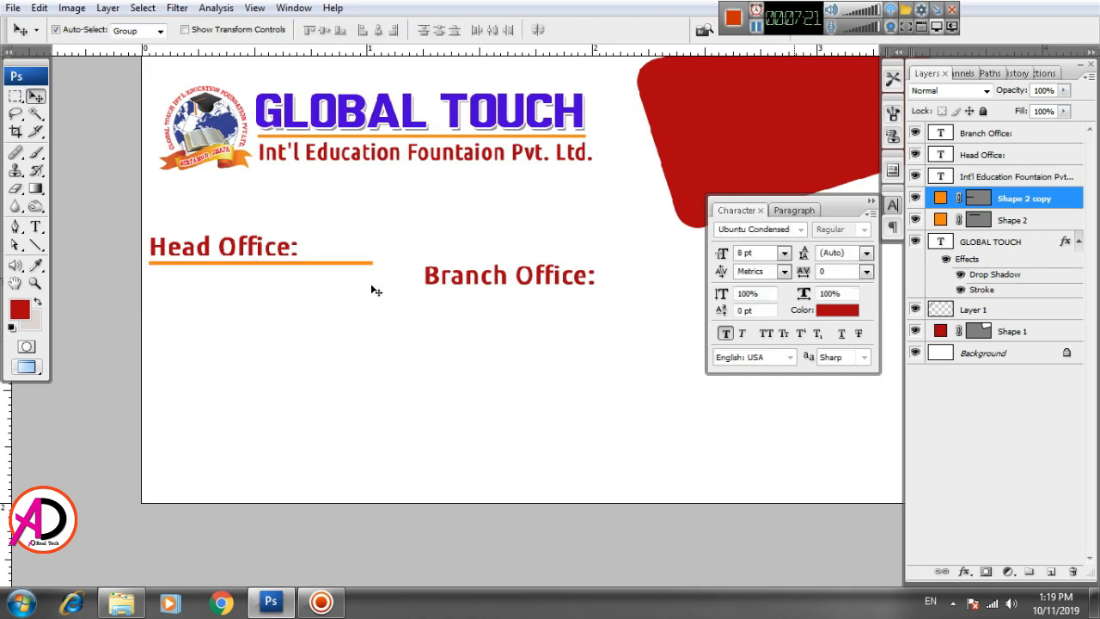
Step: Thin the orange line to about a third of its thickness
key("ctrl+plus")
left_click_drag(393, 344, 508, 408)
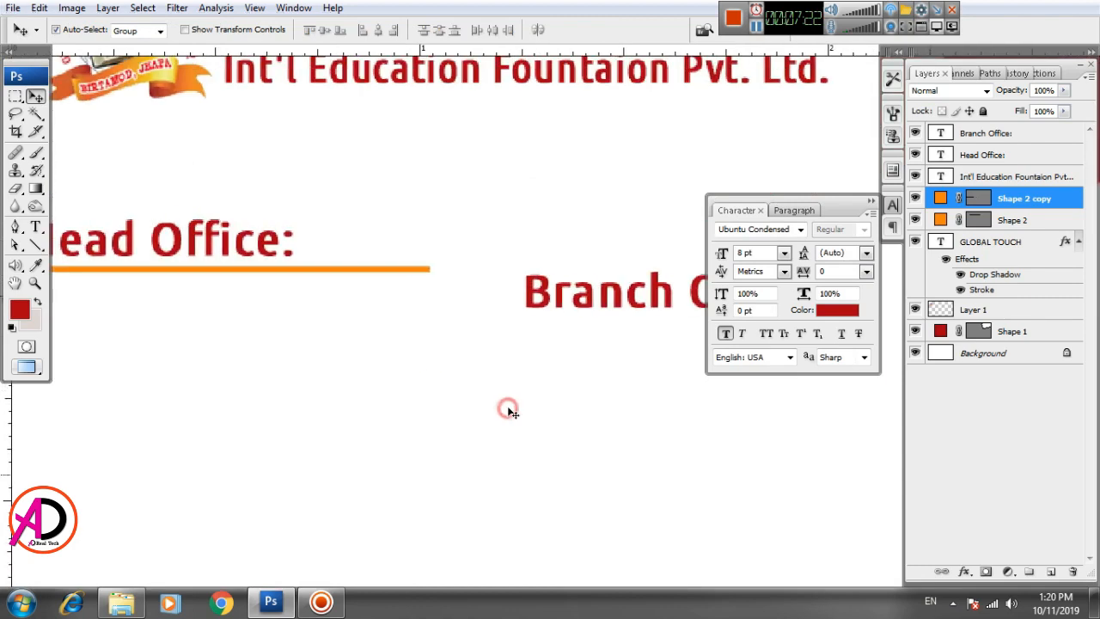
key("ctrl+t")
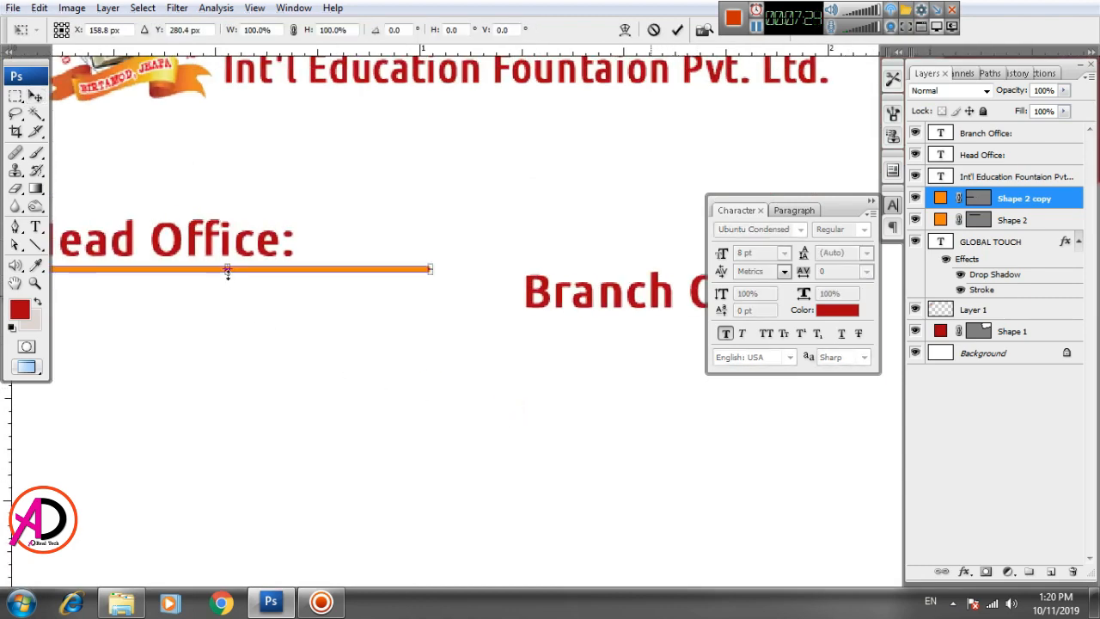
left_click_drag(228, 272, 228, 270)
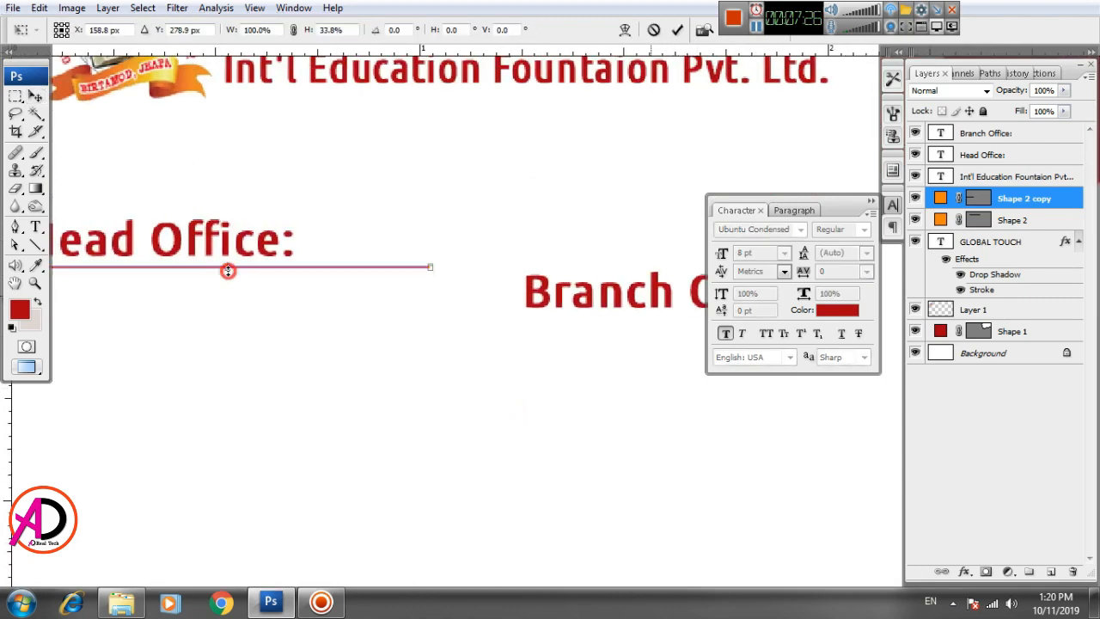
key("Return")
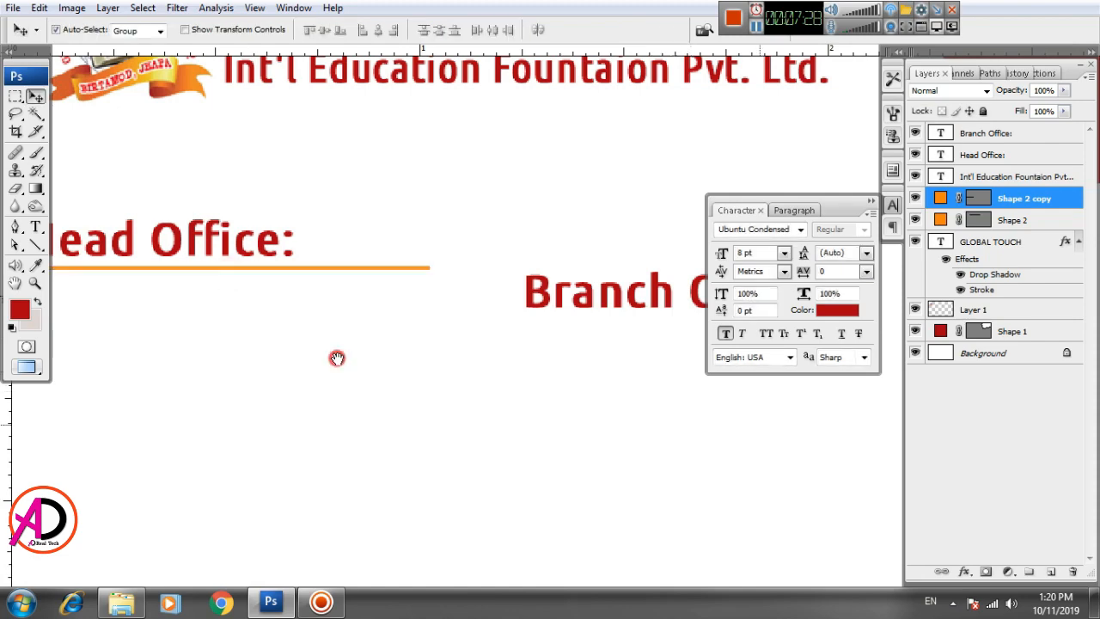
Step: Shift Branch Office: further to the right
key("ctrl+minus")
key("ctrl+minus")
mouse_move(445, 379)
left_mouse_down()
mouse_move(386, 341)
mouse_move(429, 388)
mouse_move(449, 381)
left_mouse_up()
left_click_drag(452, 304, 489, 300)
left_click_drag(372, 372, 413, 366)
Step: Draw a left-aligned 6 pt paragraph text box under Head Office:
left_click(36, 226)
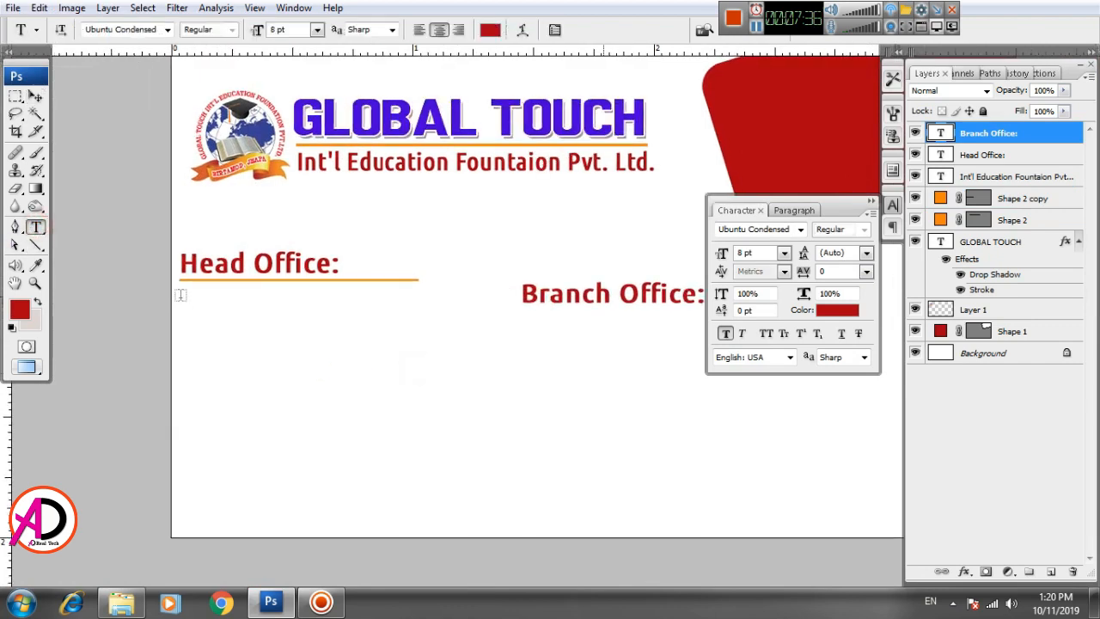
left_click_drag(181, 294, 487, 498)
left_click(317, 29)
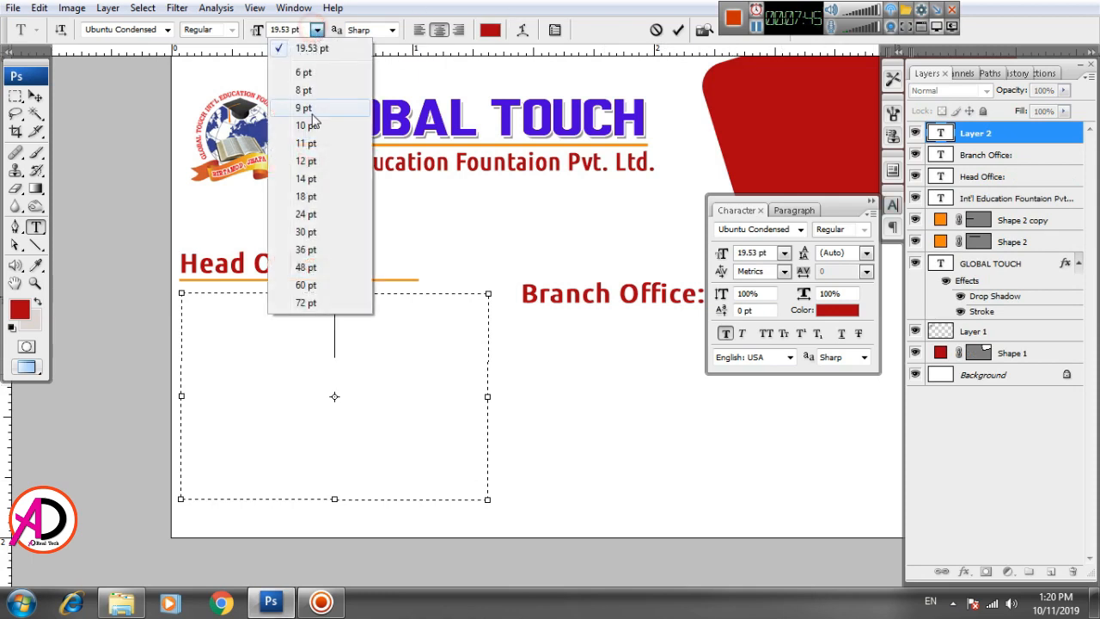
left_click(304, 73)
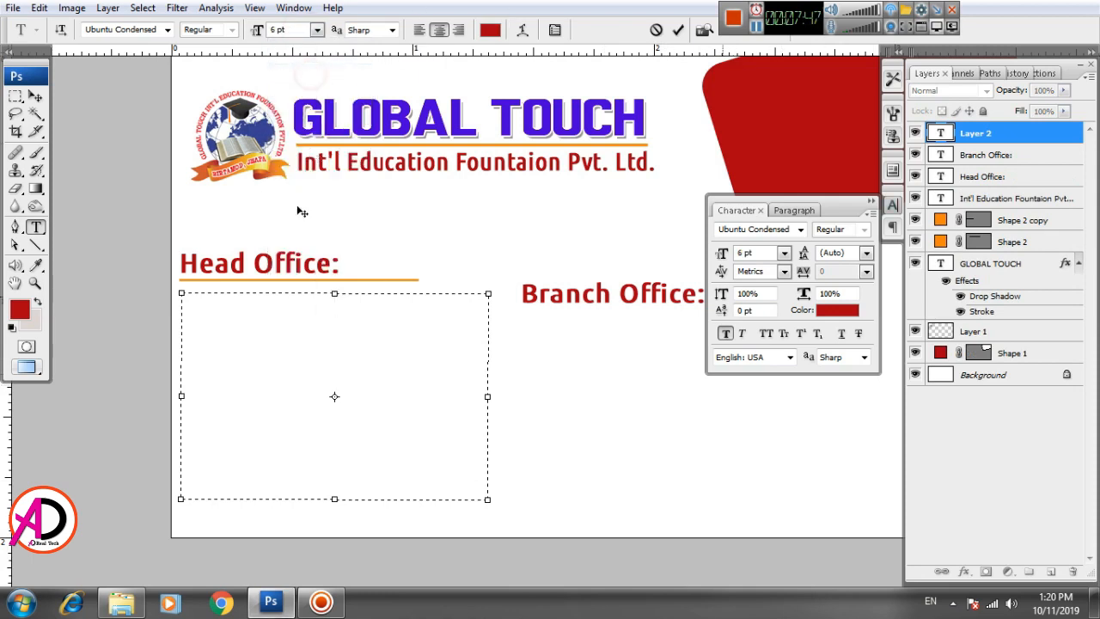
left_click(419, 29)
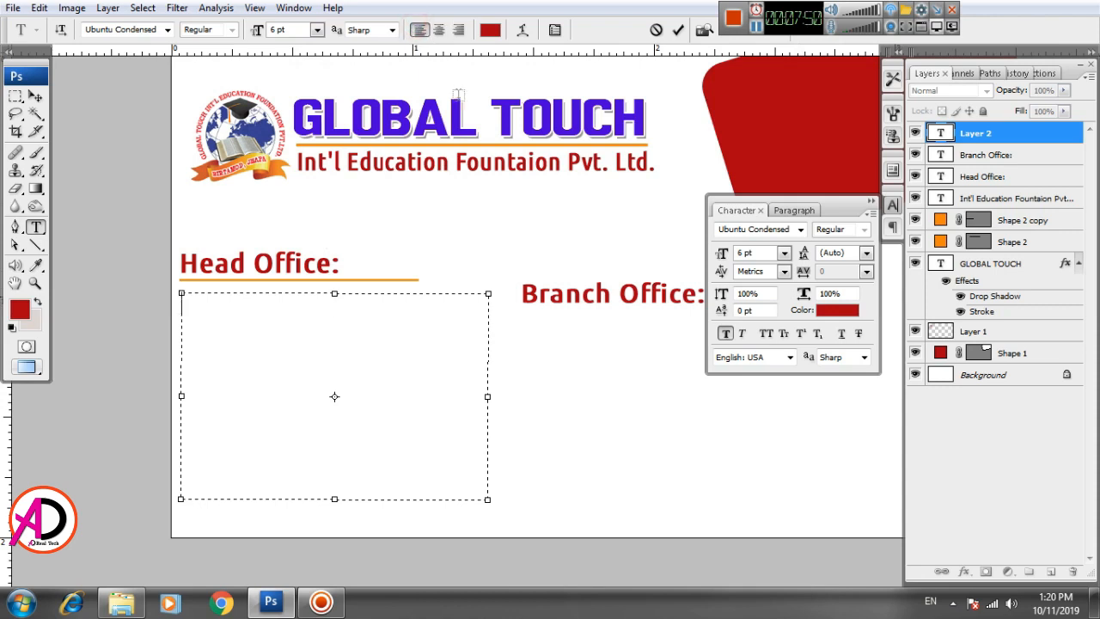
Step: Type the street address, telephone numbers, e-mail address and Facebook page link as contact lines
type("Bhad")
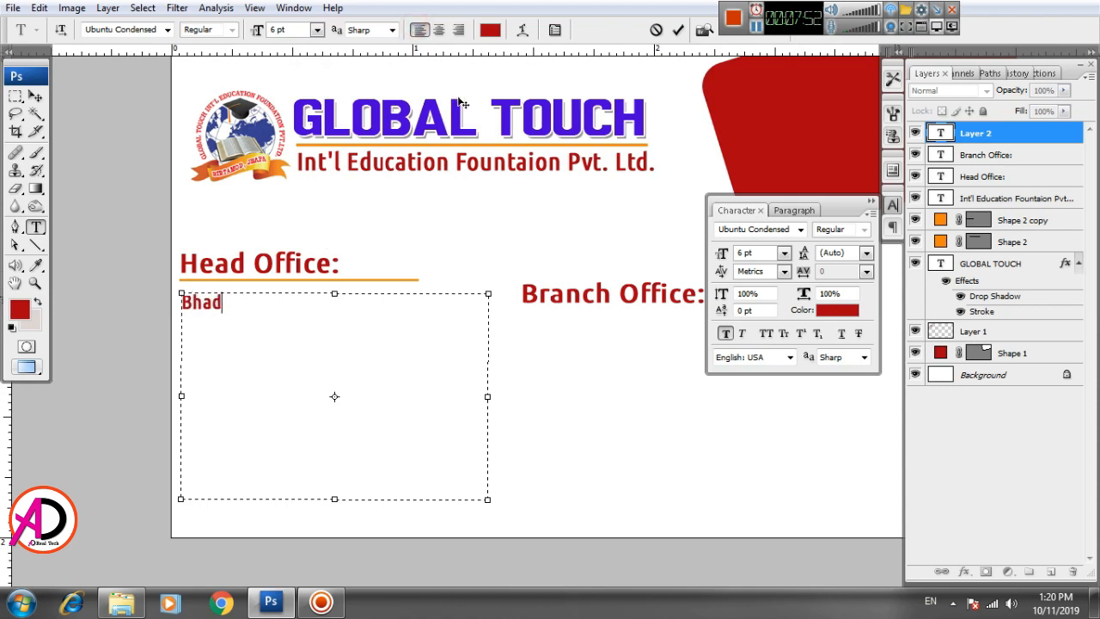
type("rapur road")
key("BackSpace")
key("BackSpace")
key("BackSpace")
key("BackSpace")
type("R")
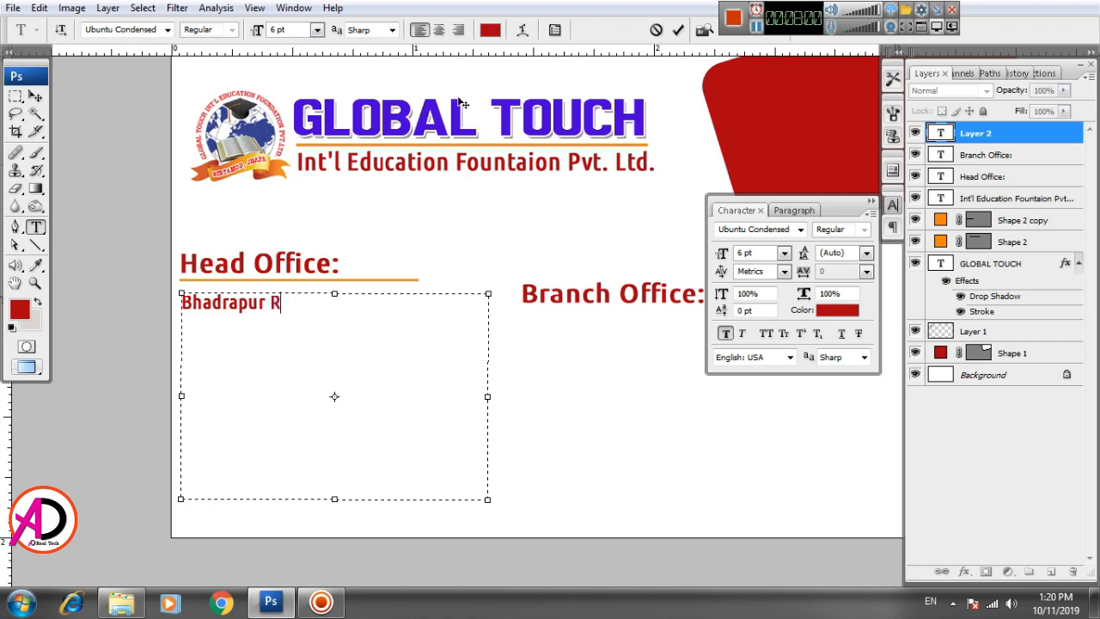
type("oad Birtamode JhapaTel:")
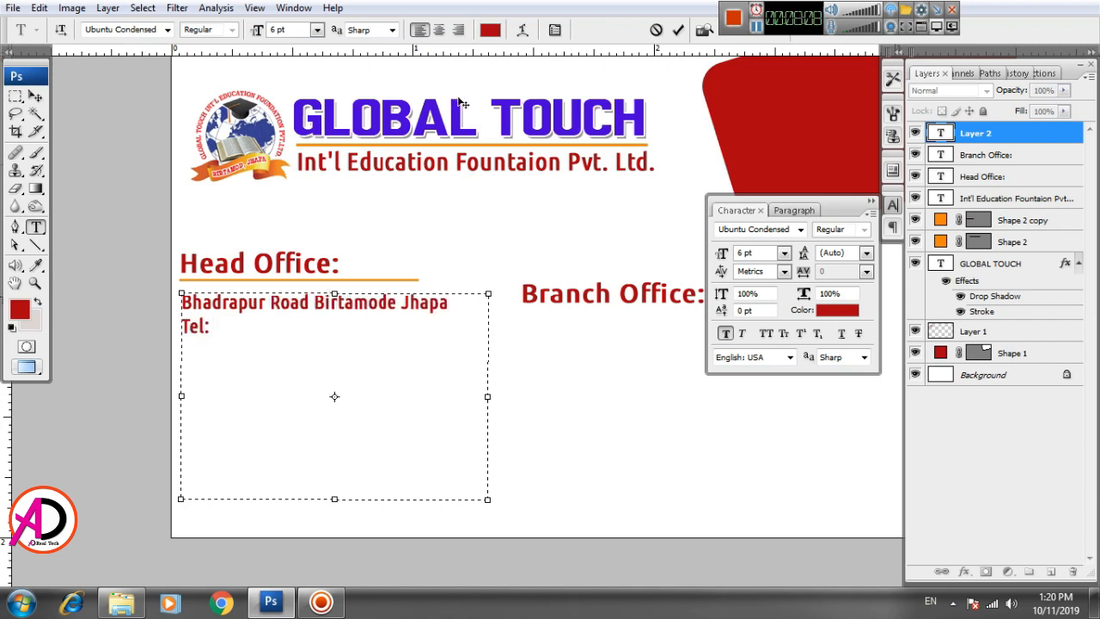
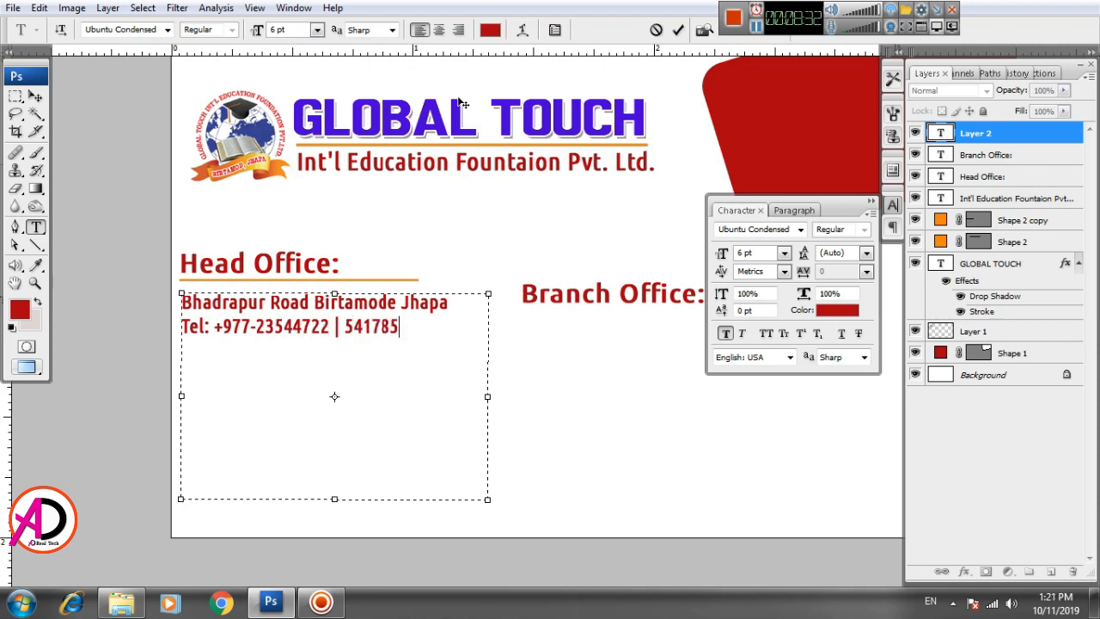
type("Email: ")
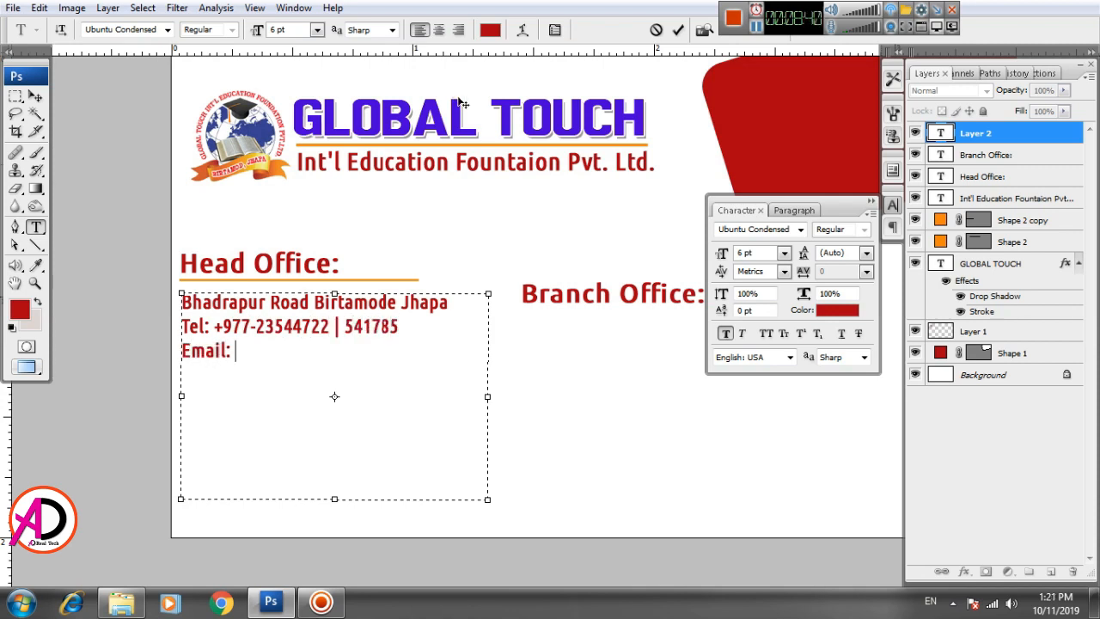
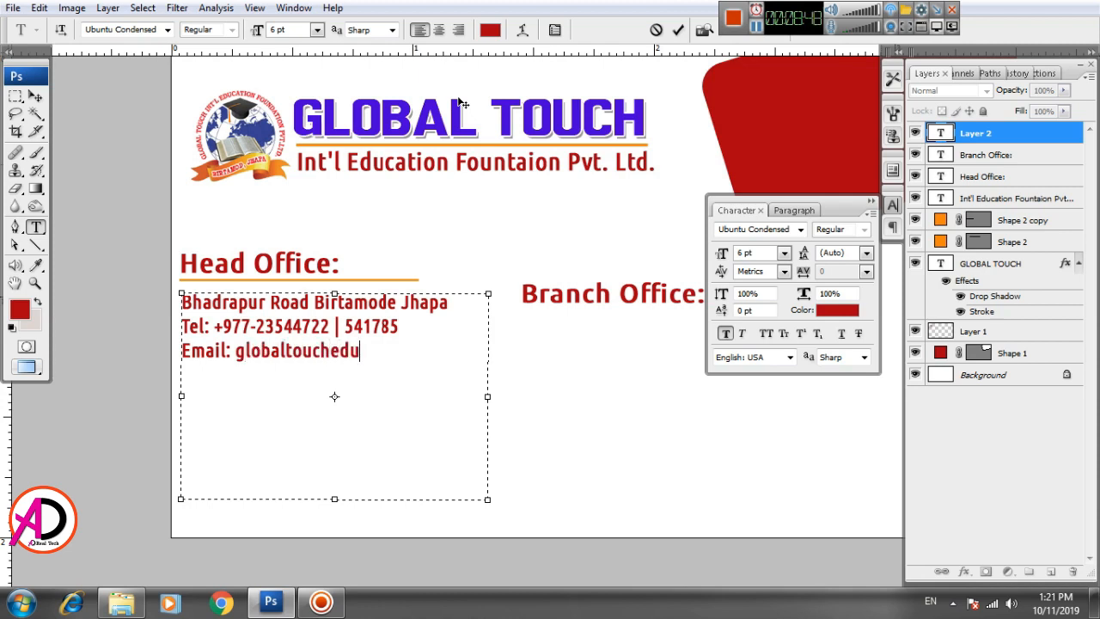
key("Return")
type("Facebo")
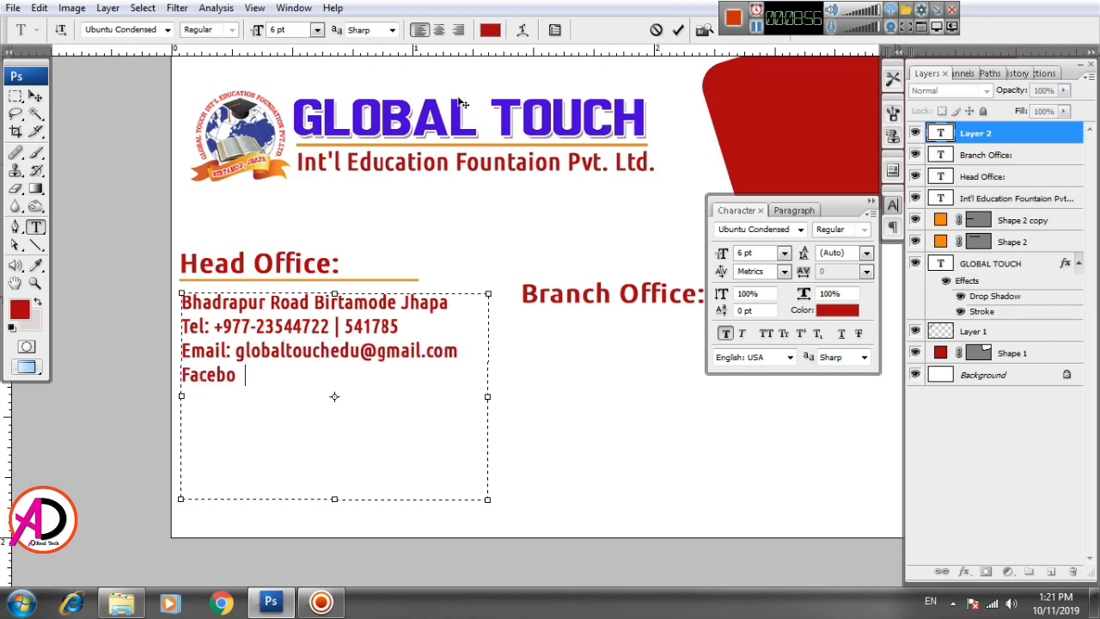
type("ok: www.fb.vo")
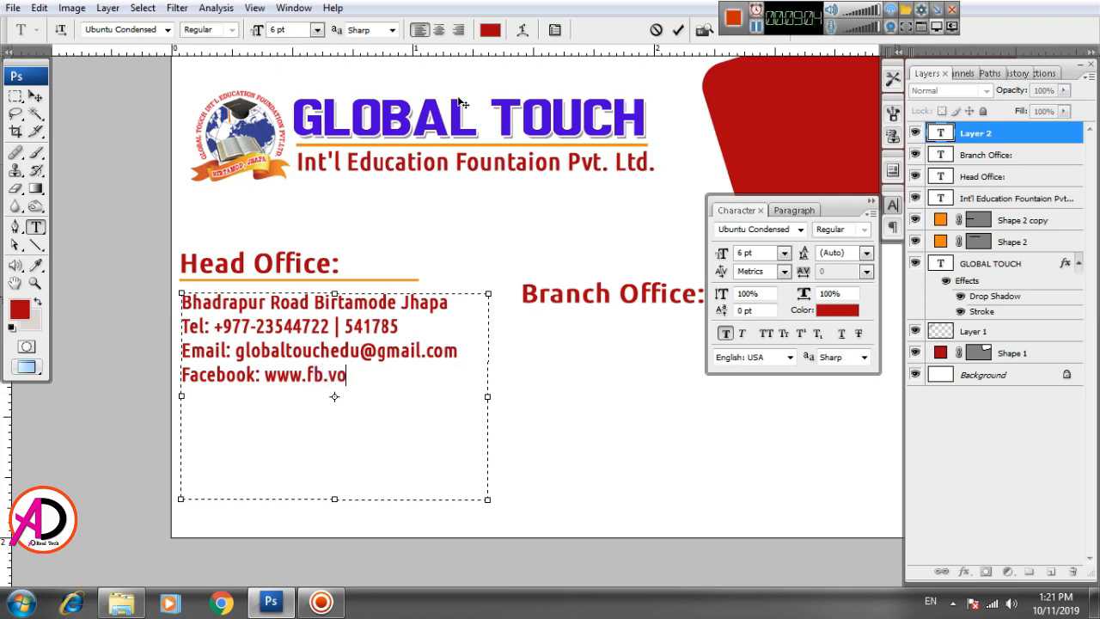
key("BackSpace")
key("BackSpace")
type("com/gtiec2011")
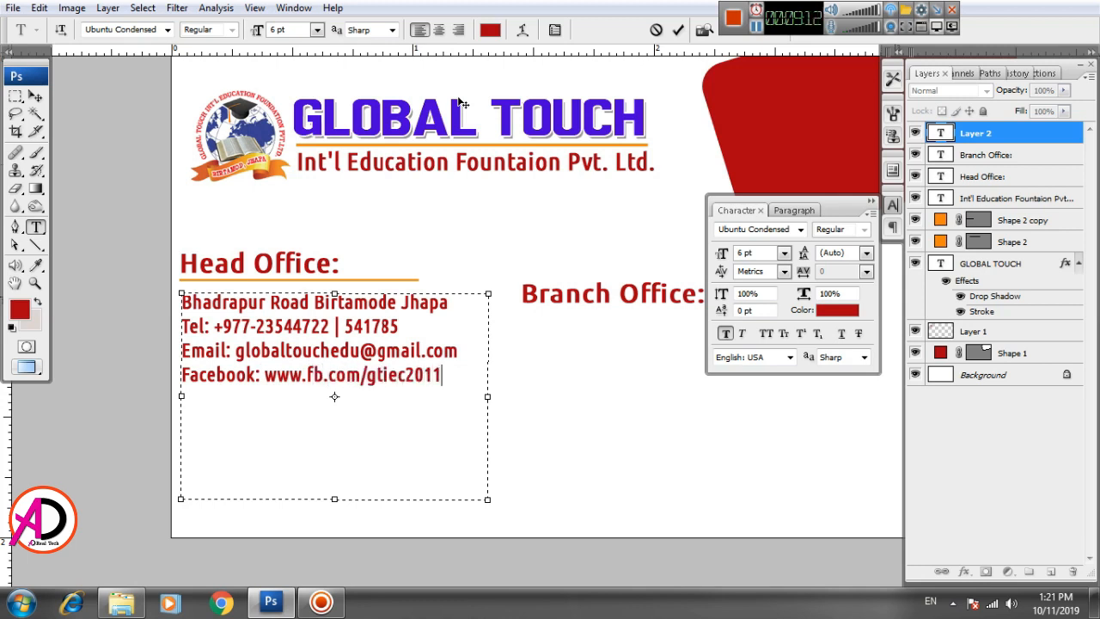
left_click_drag(347, 403, 167, 287)
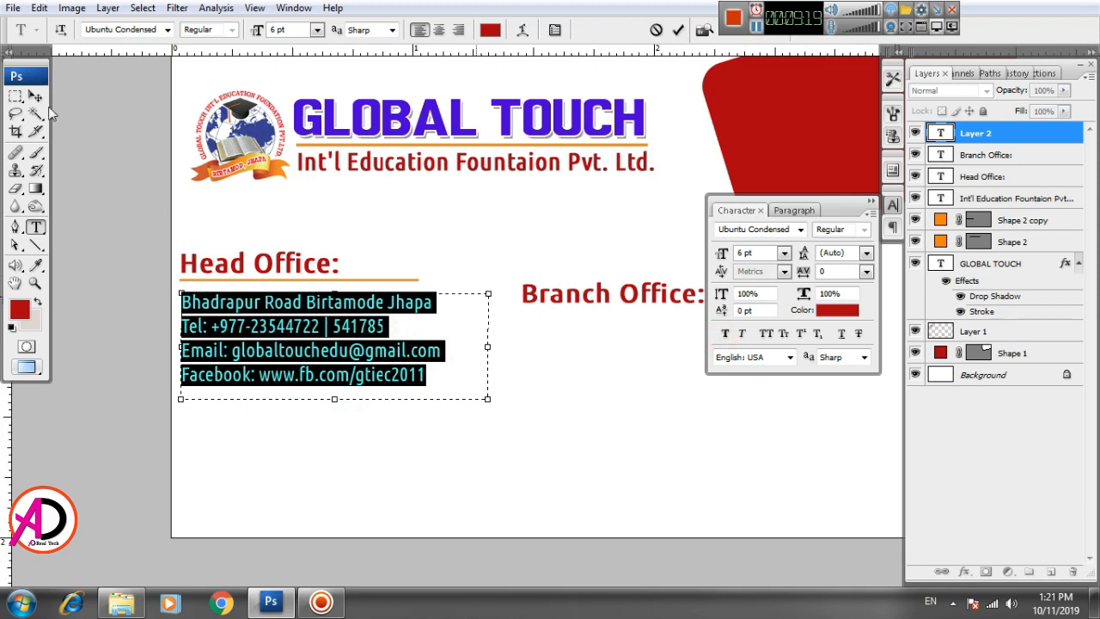
Step: Nudge the Head Office details up and left, and move the Branch Office heading up-left
left_click(34, 95)
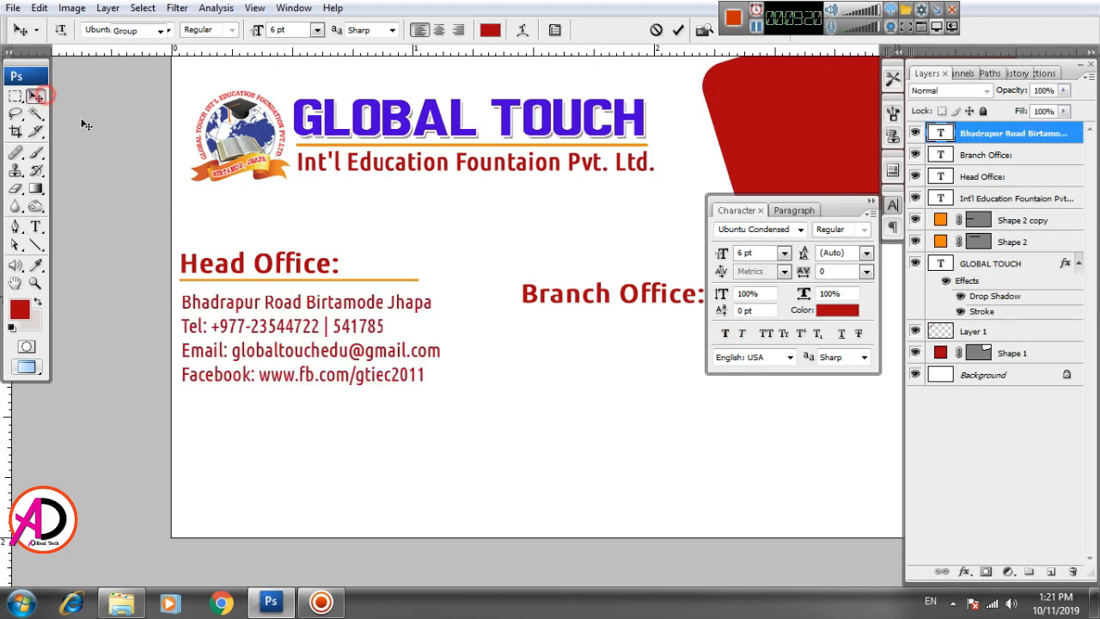
key("Up")
key("Up")
key("Up")
key("Up")
key("Up")
key("Up")
key("Up")
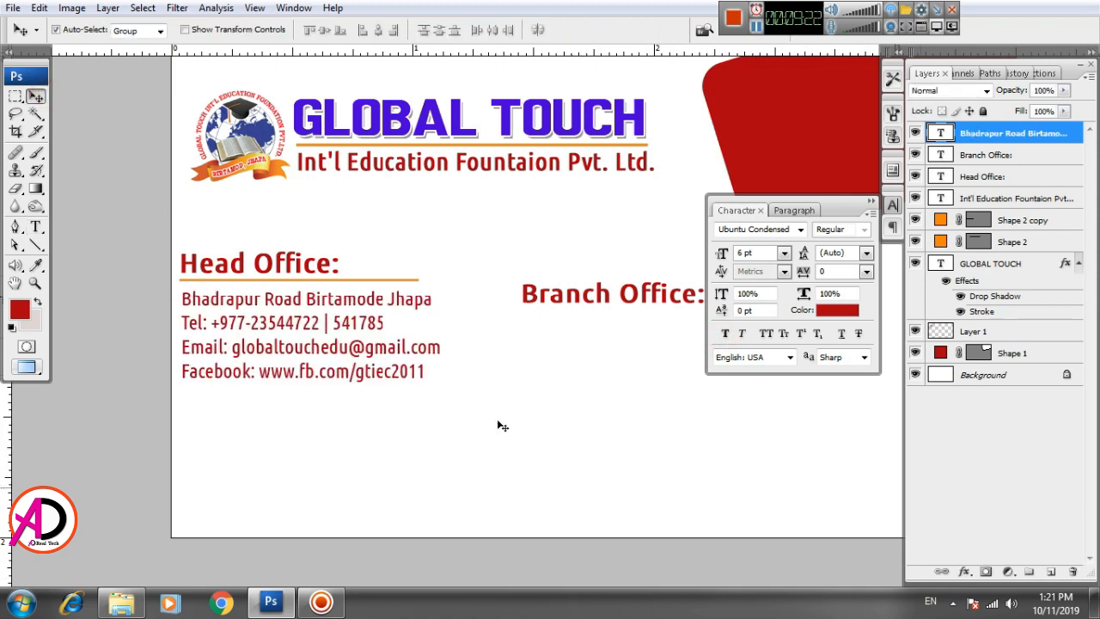
key("Left")
key("Left")
key("Left")
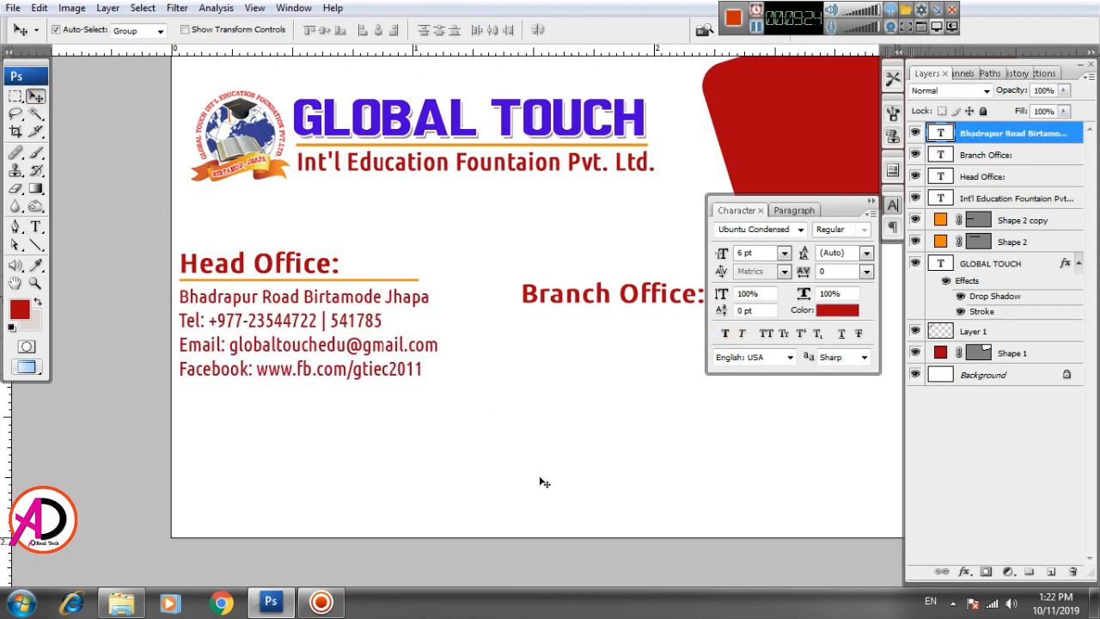
left_click_drag(543, 437, 425, 471)
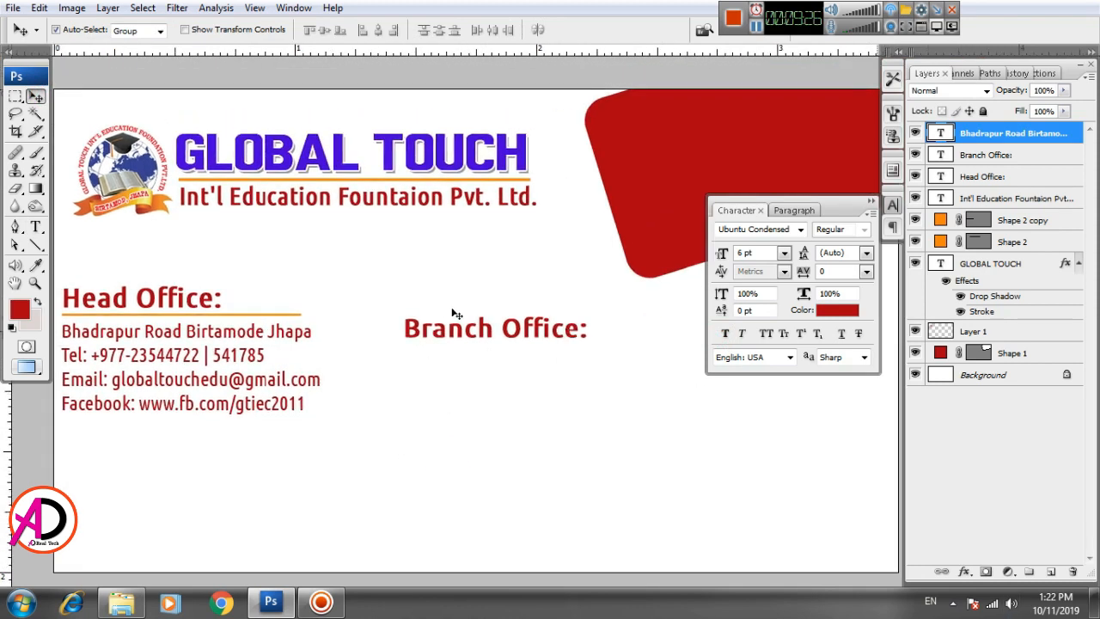
left_click_drag(411, 331, 355, 319)
Step: Stretch the orange underline under Head Office wider with Free Transform
scroll(538, 393, "left", 2)
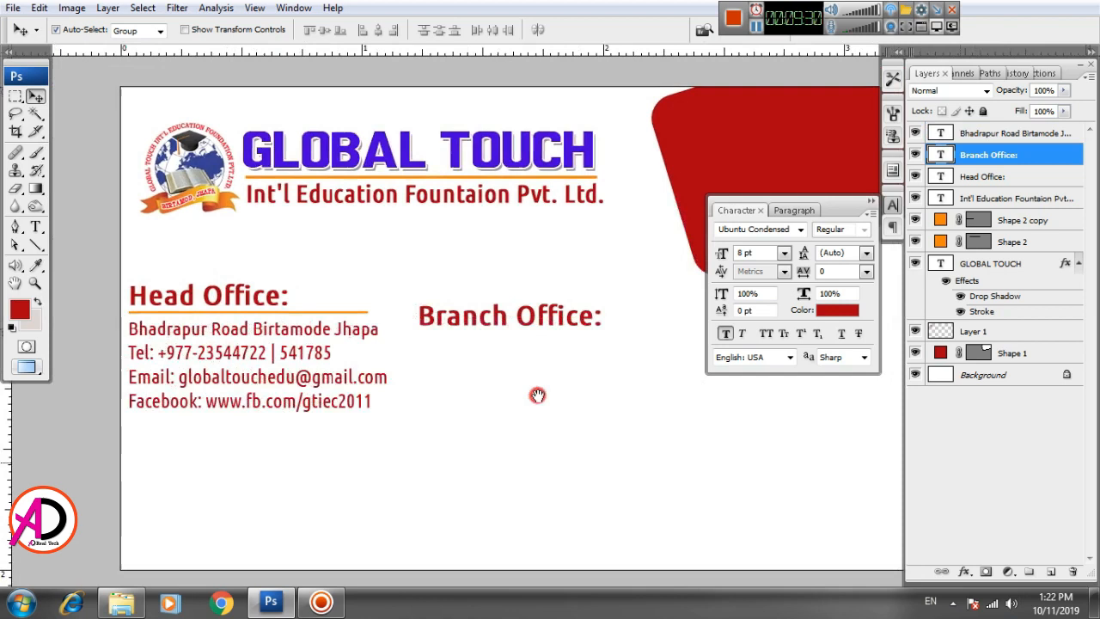
left_click(341, 315)
key("ctrl+t")
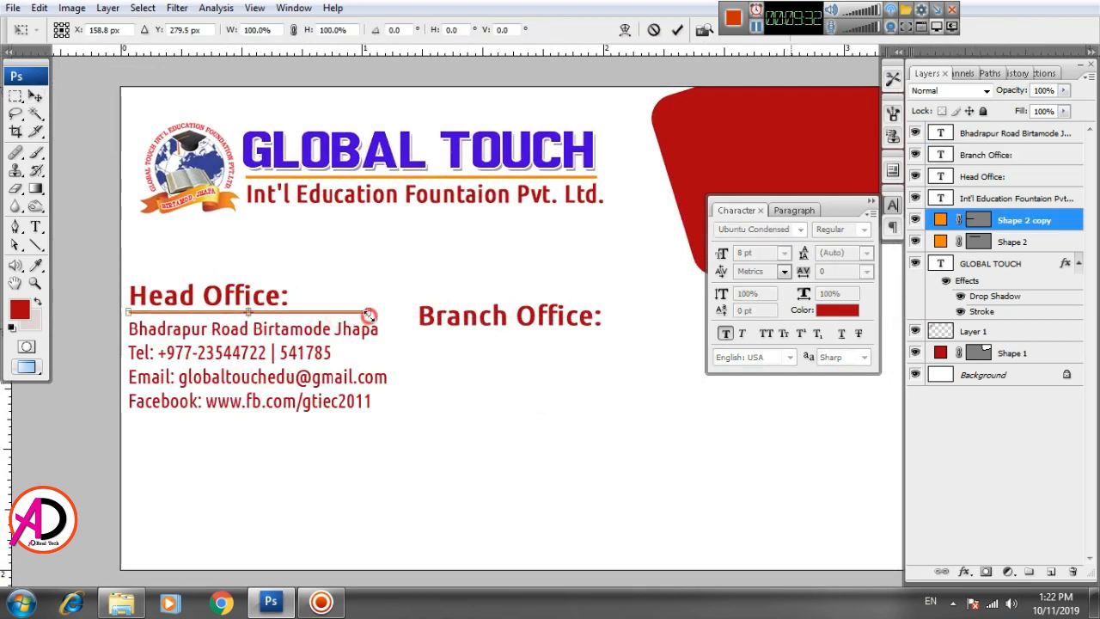
left_click_drag(368, 315, 641, 336)
key("Return")
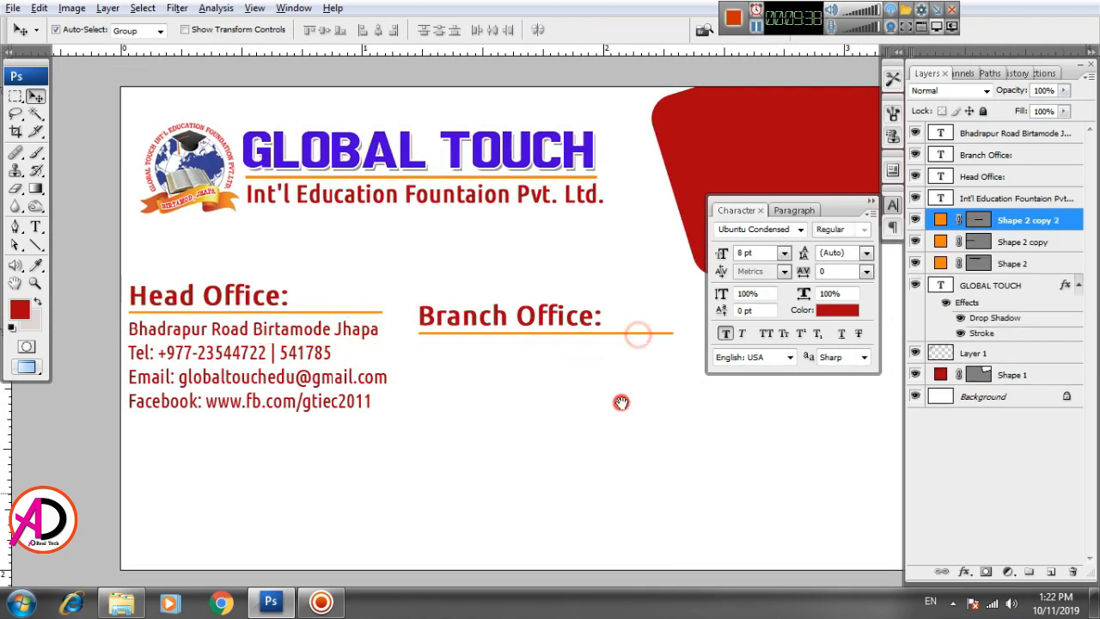
Step: Alt-drag a copy of the Head Office contact text beneath the Branch Office heading
scroll(621, 400, "down", 2)
left_click(291, 369)
left_click_drag(289, 369, 578, 396)
scroll(570, 449, "down", 2)
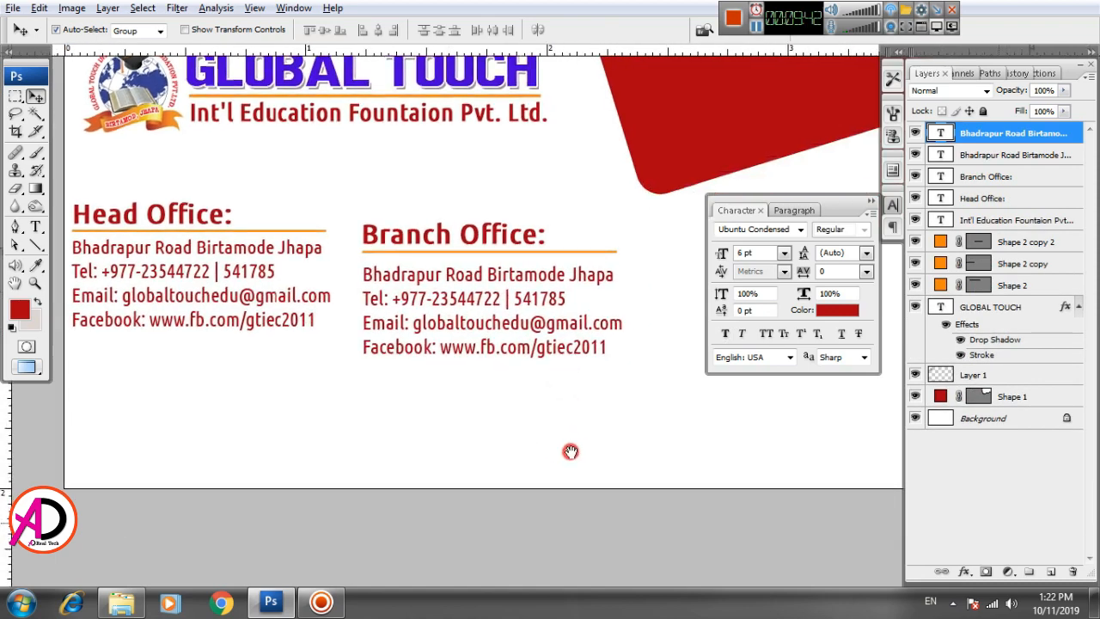
scroll(553, 447, "down", 3)
left_click_drag(625, 464, 570, 499)
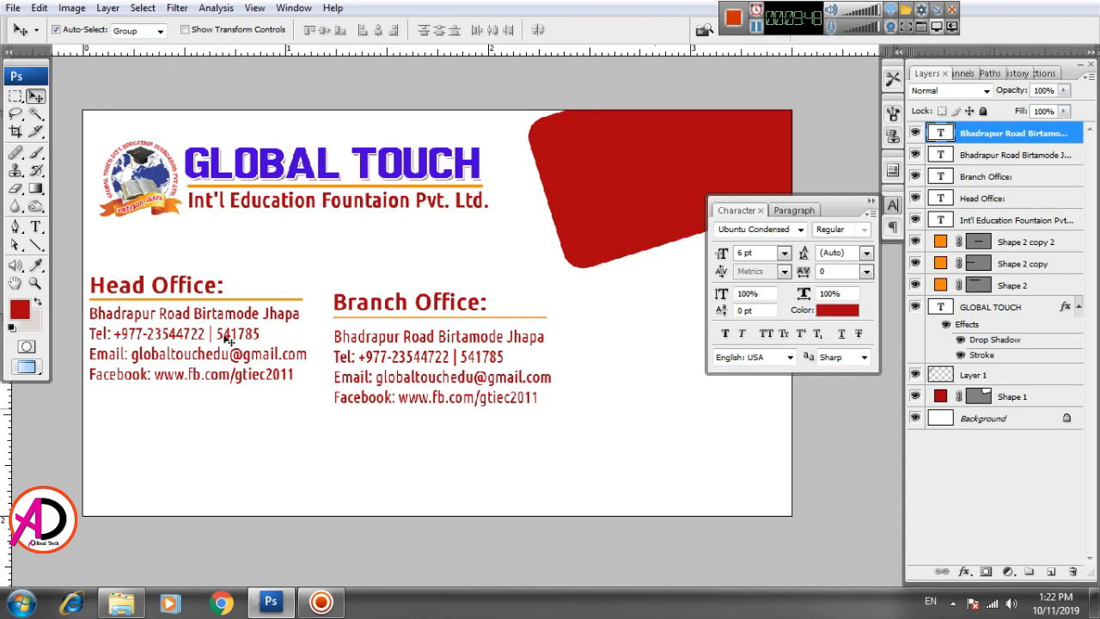
Step: Overwrite the copied lines with the Itahari branch's street address and floor location, and begin the phone line
left_click(36, 228)
left_click(344, 340)
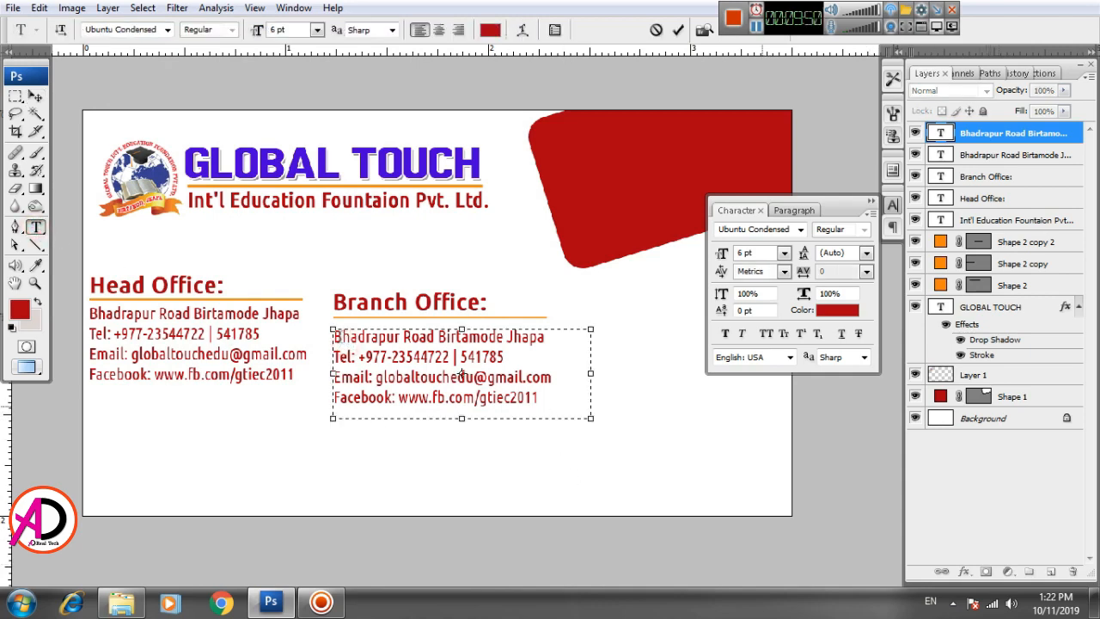
left_click_drag(539, 398, 312, 304)
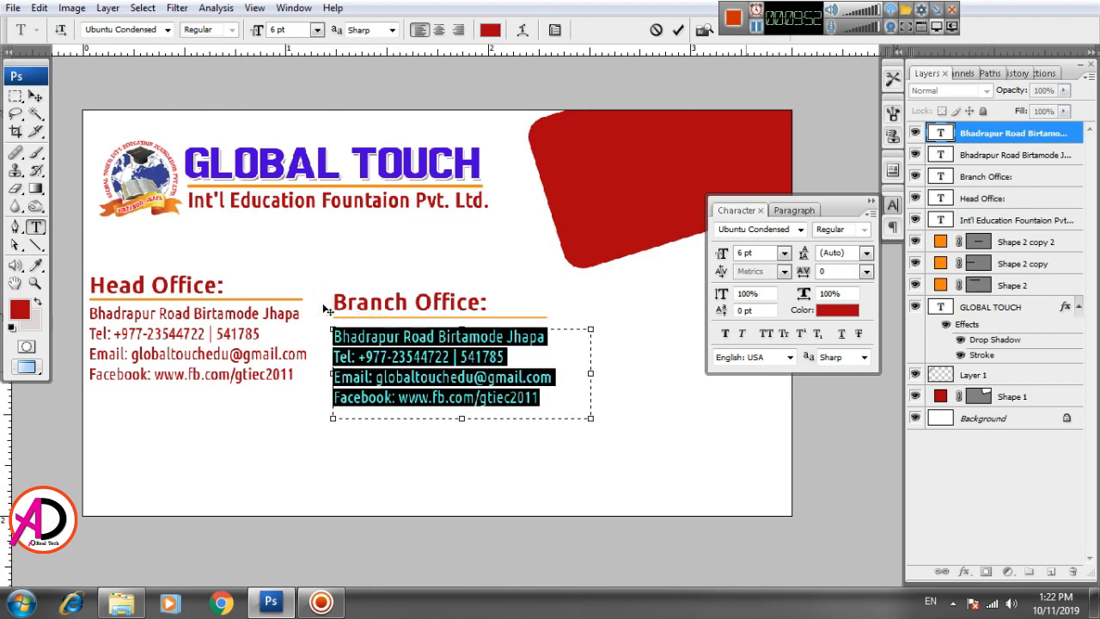
type("D")
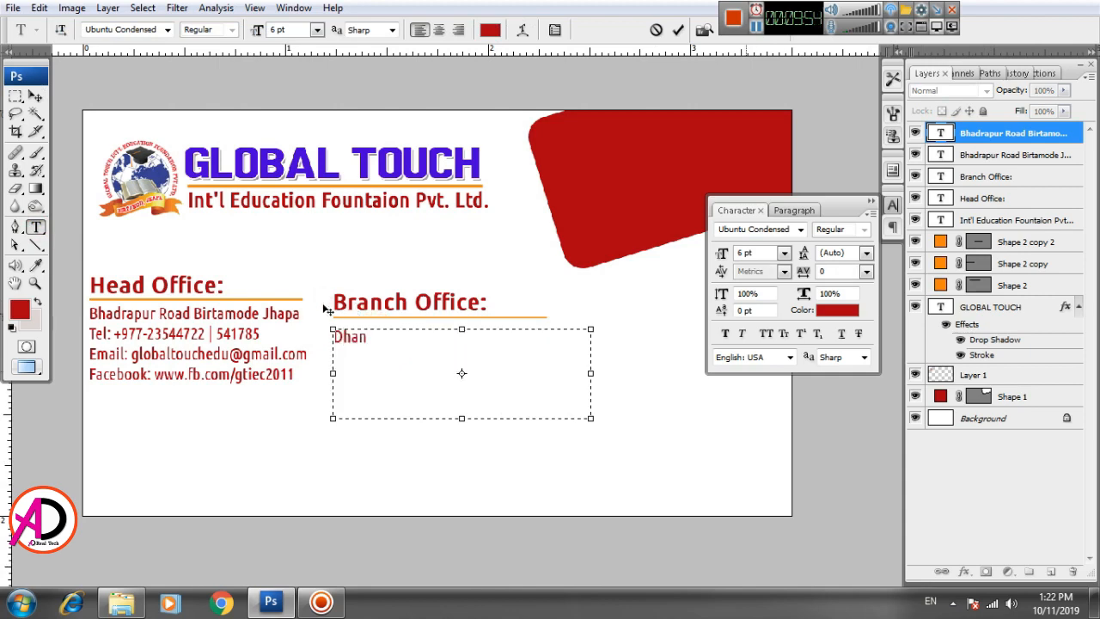
type("haran Road, Itahari, Sunsari 1st Floor of ")
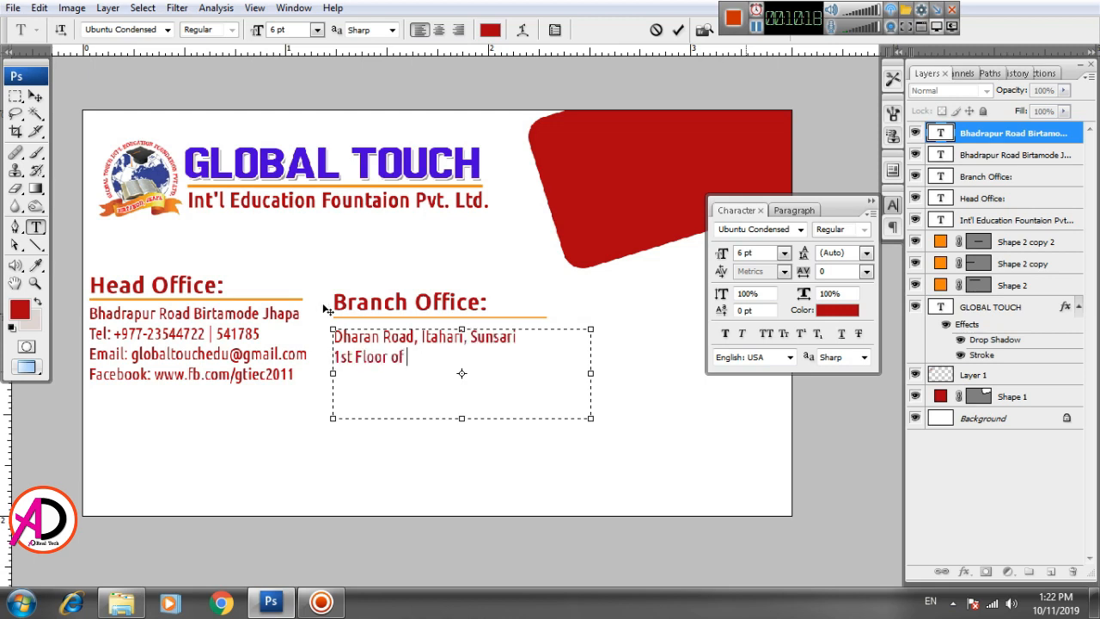
type("Manjushree Bank")
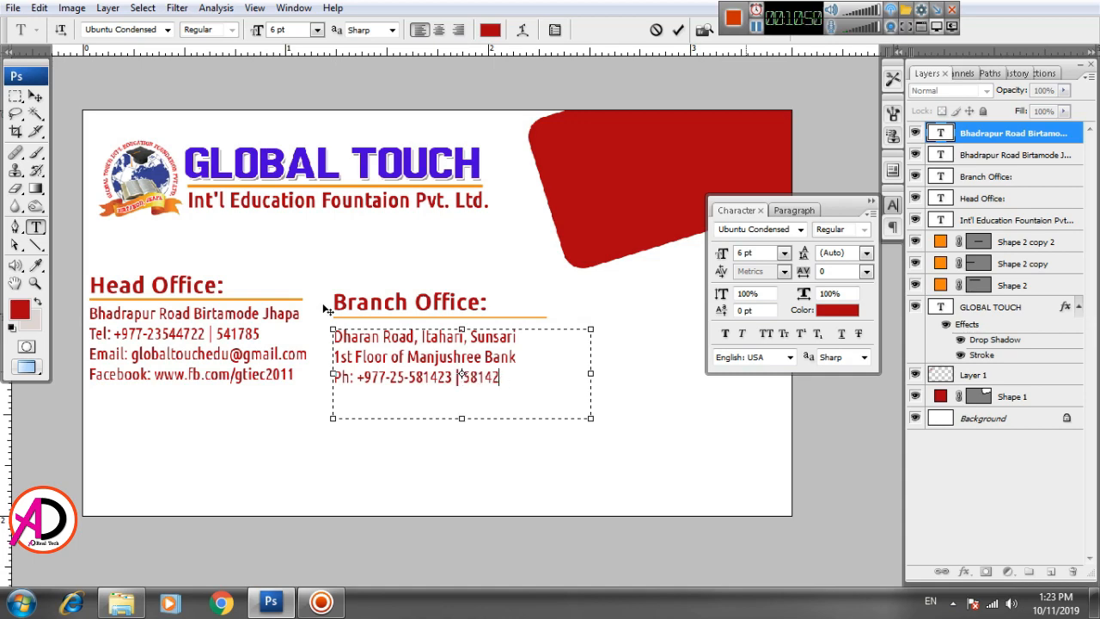
type("4")
key("ctrl+a")
Step: Set the Branch Office details to black (#000000) and move them up toward their heading
left_click(838, 309)
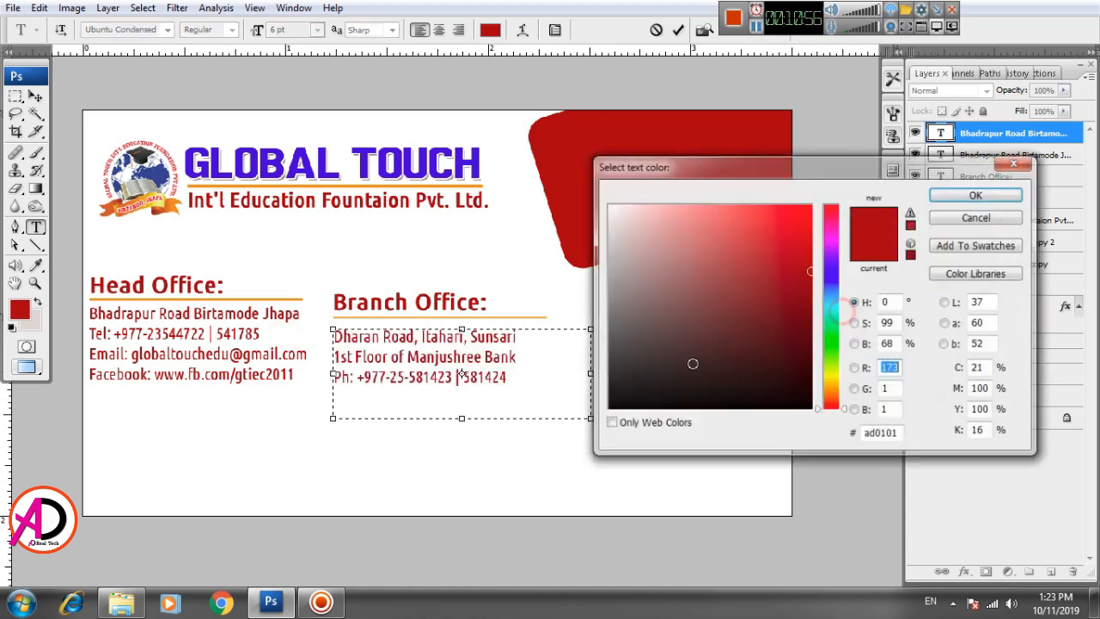
left_click_drag(619, 397, 582, 429)
left_click(941, 196)
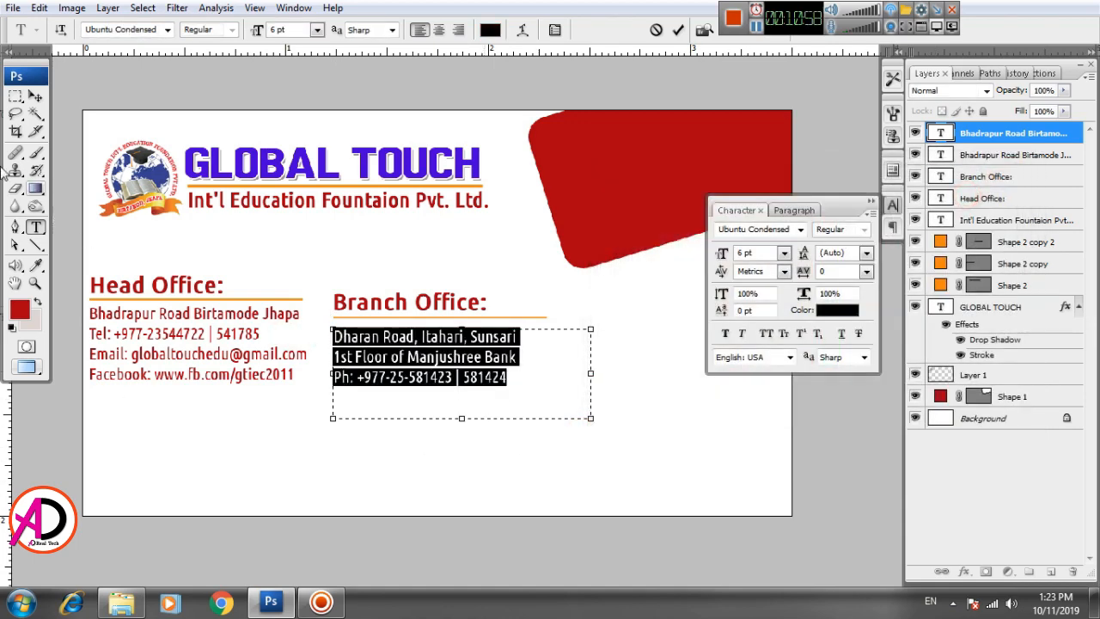
left_click(35, 96)
scroll(319, 447, "up", 2)
scroll(429, 435, "up", 1)
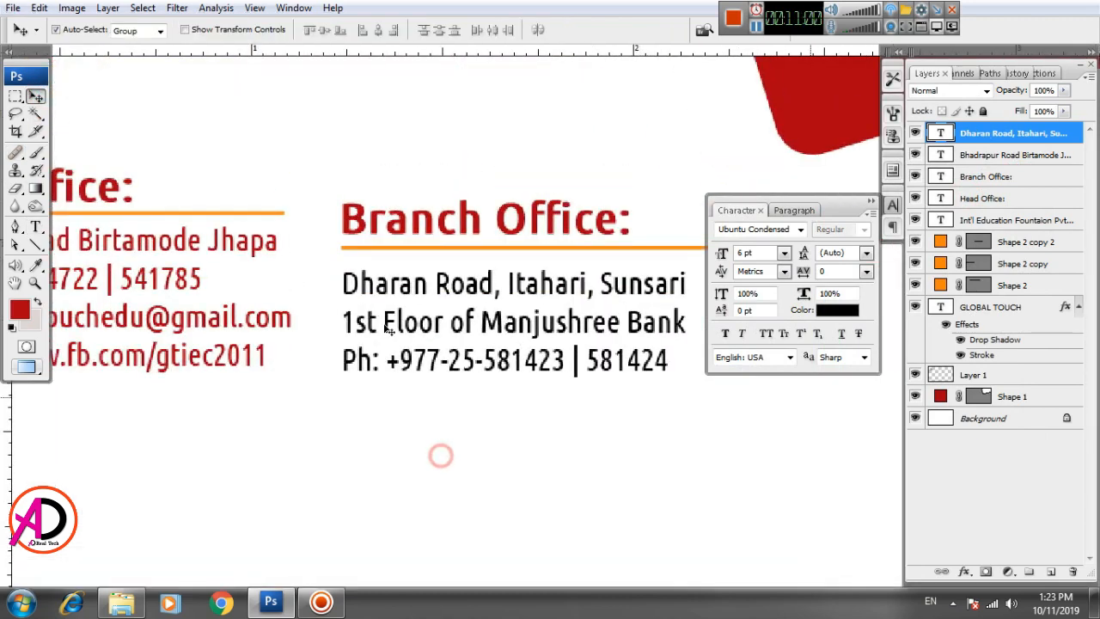
left_click_drag(365, 294, 363, 282)
left_click_drag(360, 381, 498, 404)
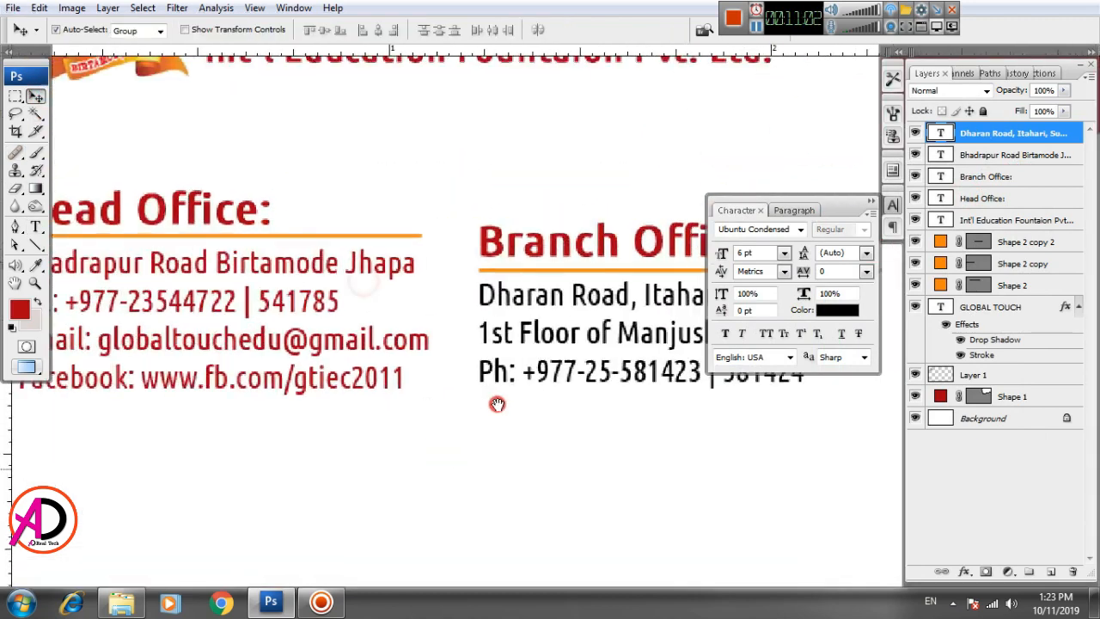
left_click_drag(330, 413, 576, 438)
Step: Recolour all the Head Office detail lines black, undoing an accidental deletion
left_click(35, 227)
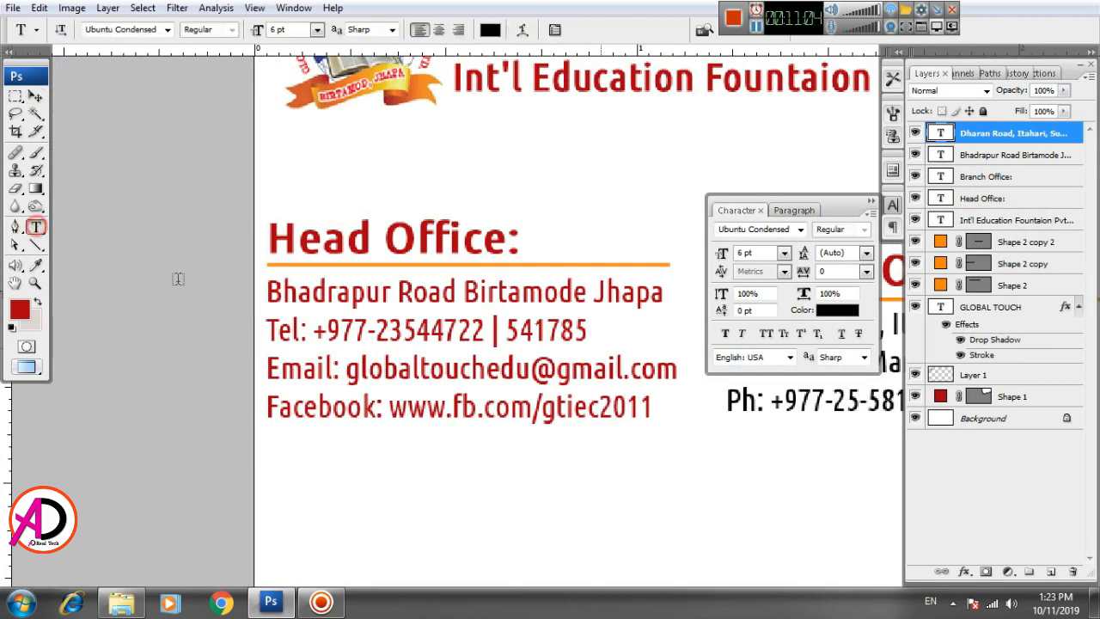
left_click(279, 295)
key("ctrl+a")
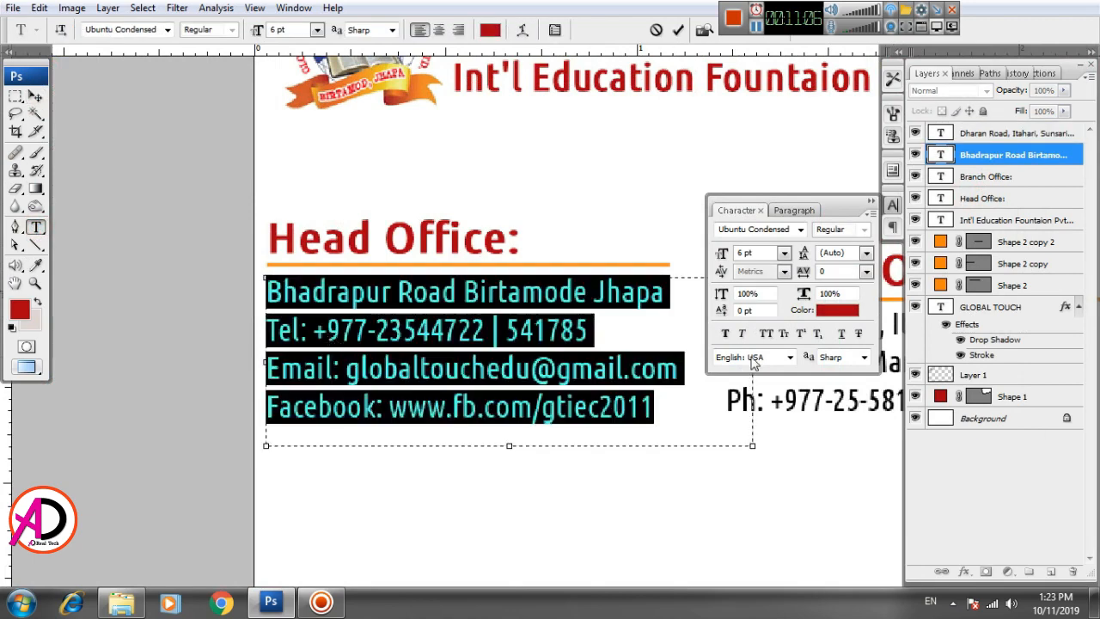
left_click(831, 311)
left_click(609, 408)
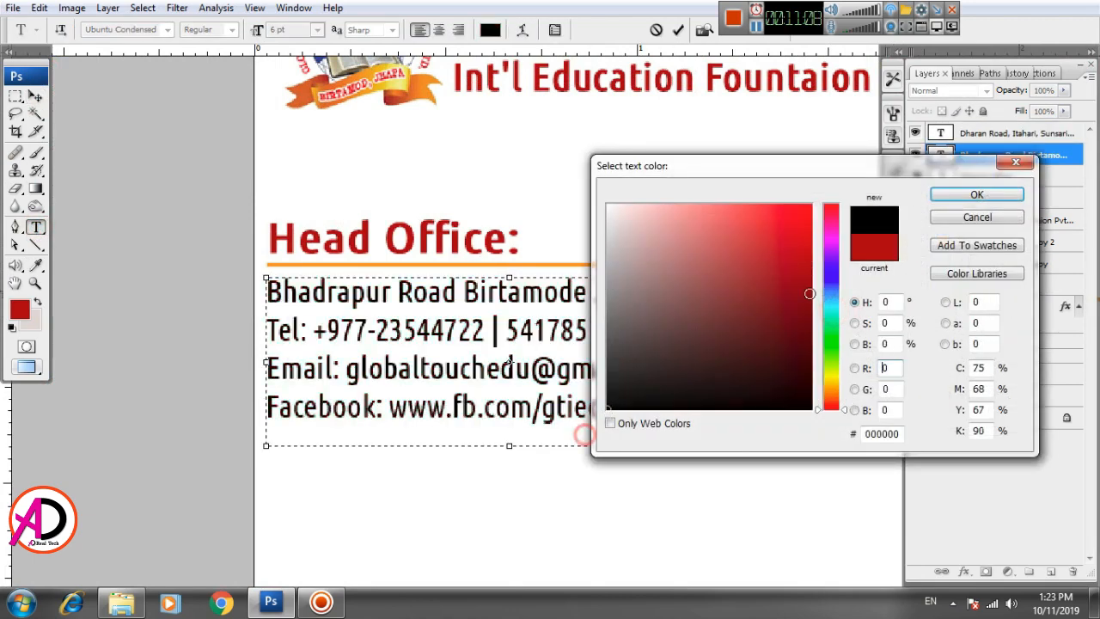
left_click(977, 195)
key("BackSpace")
key("ctrl+z")
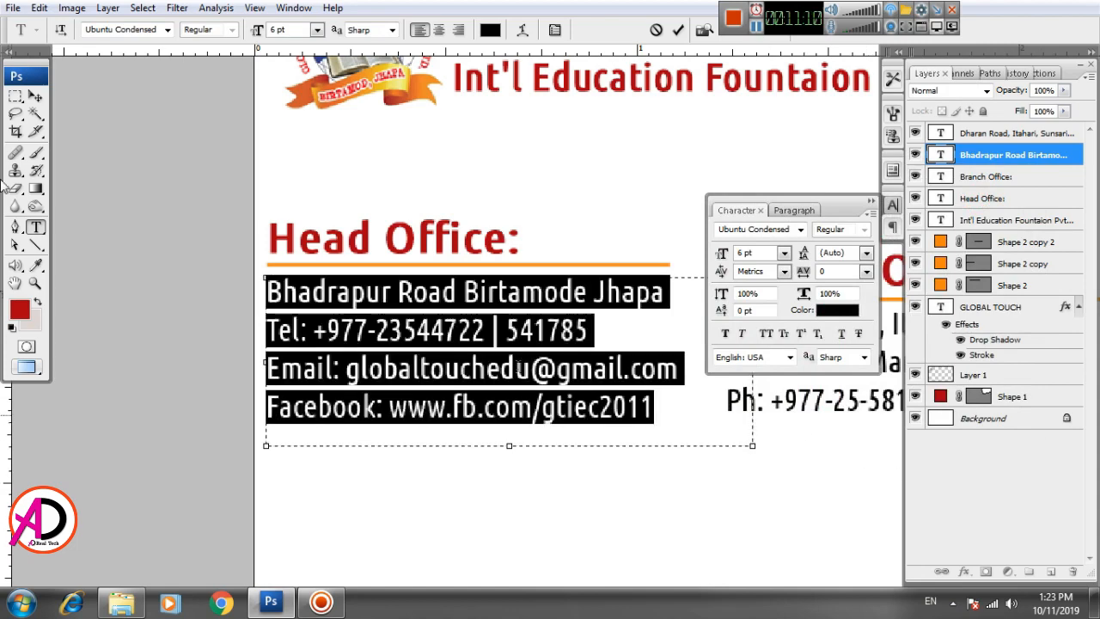
left_click(35, 95)
left_click_drag(646, 535, 392, 444)
scroll(457, 471, "down", 3)
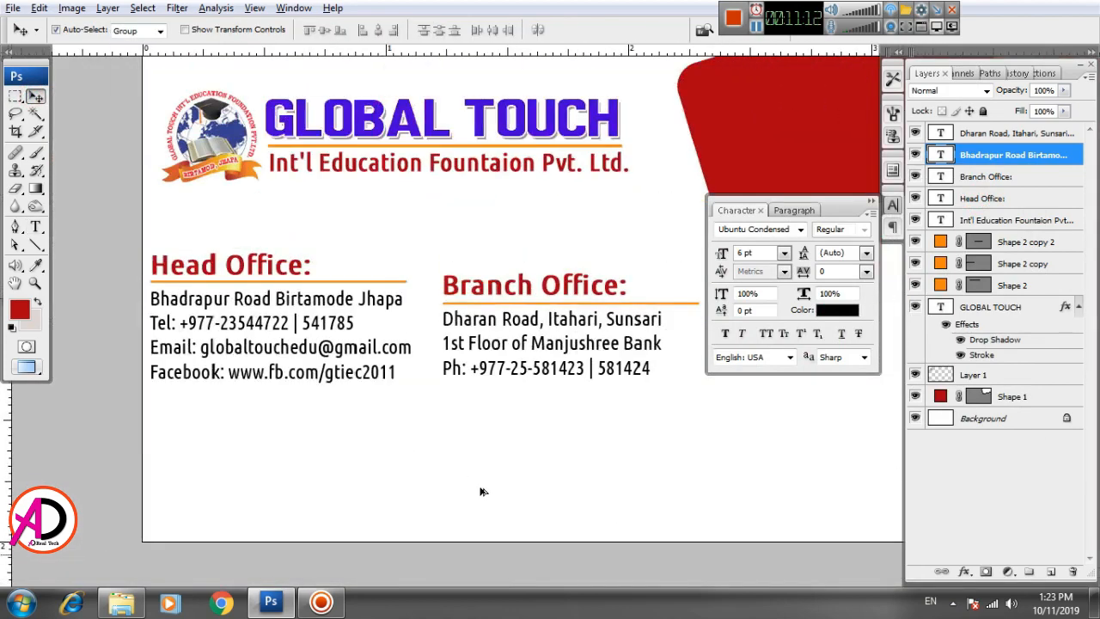
mouse_move(575, 513)
left_mouse_down()
mouse_move(545, 486)
mouse_move(584, 527)
left_mouse_up()
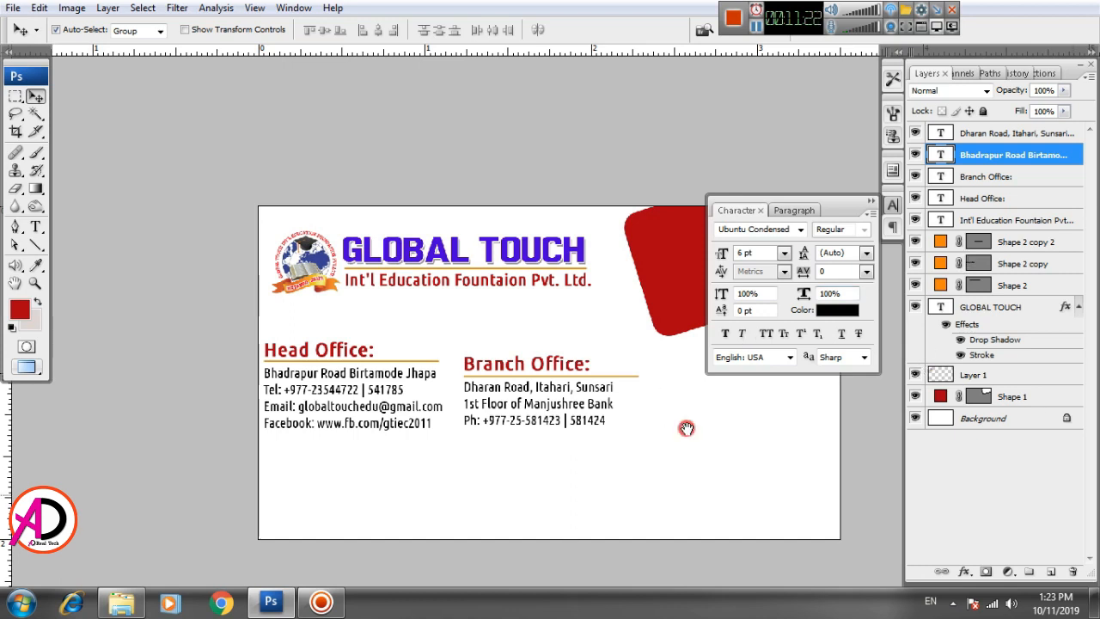
Step: Merge the Head Office heading, underline and address into one layer and shift it slightly down-right
left_click_drag(690, 432, 629, 394)
left_click(282, 320)
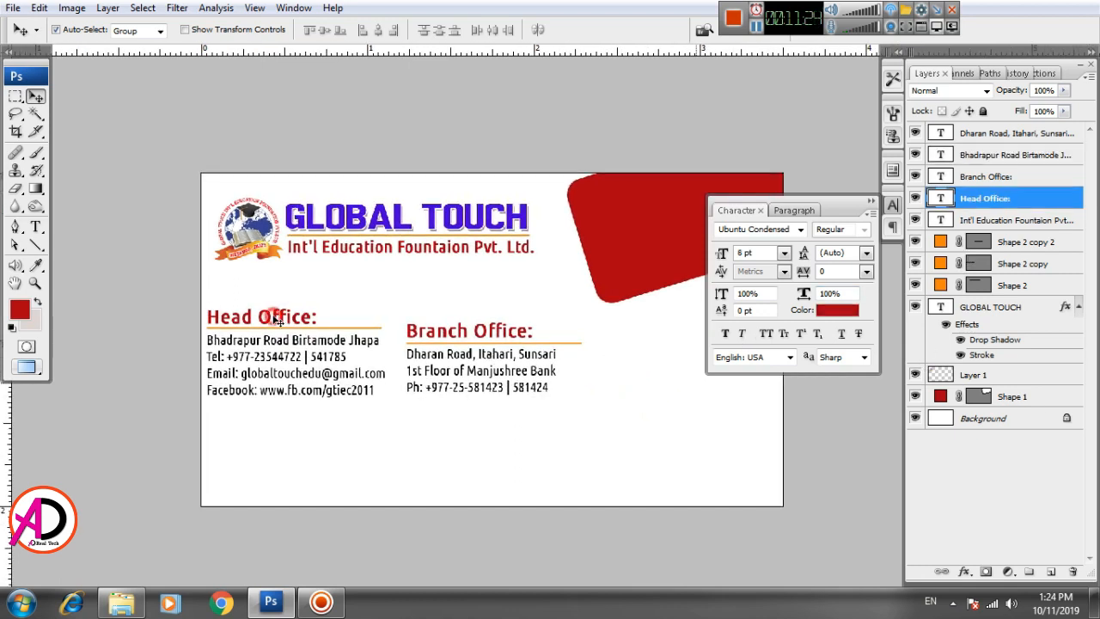
left_click(279, 331)
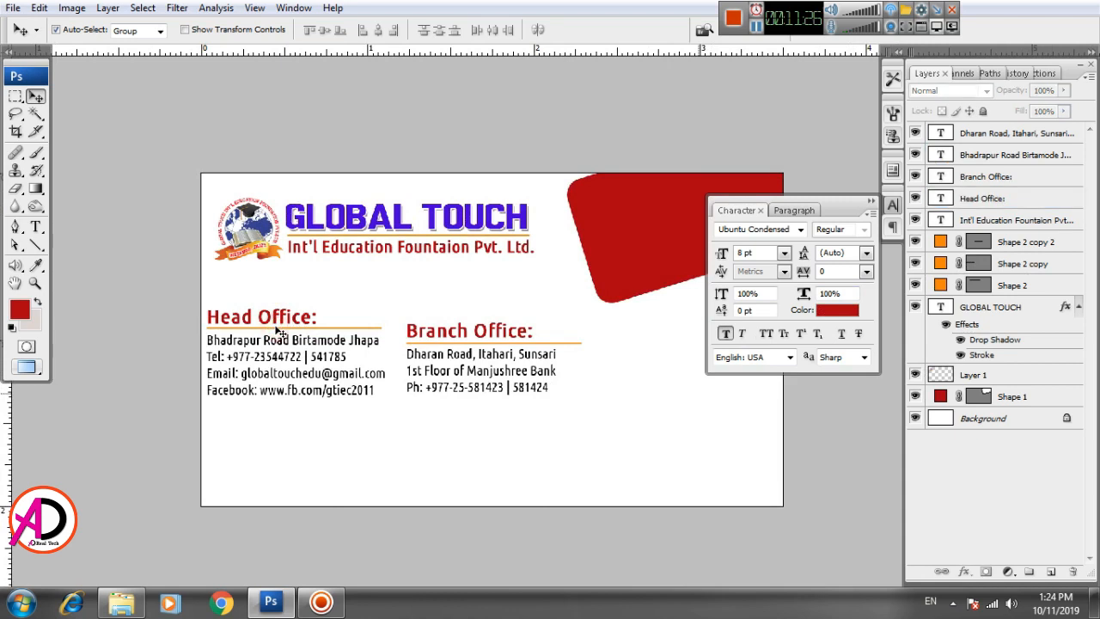
left_click(277, 329)
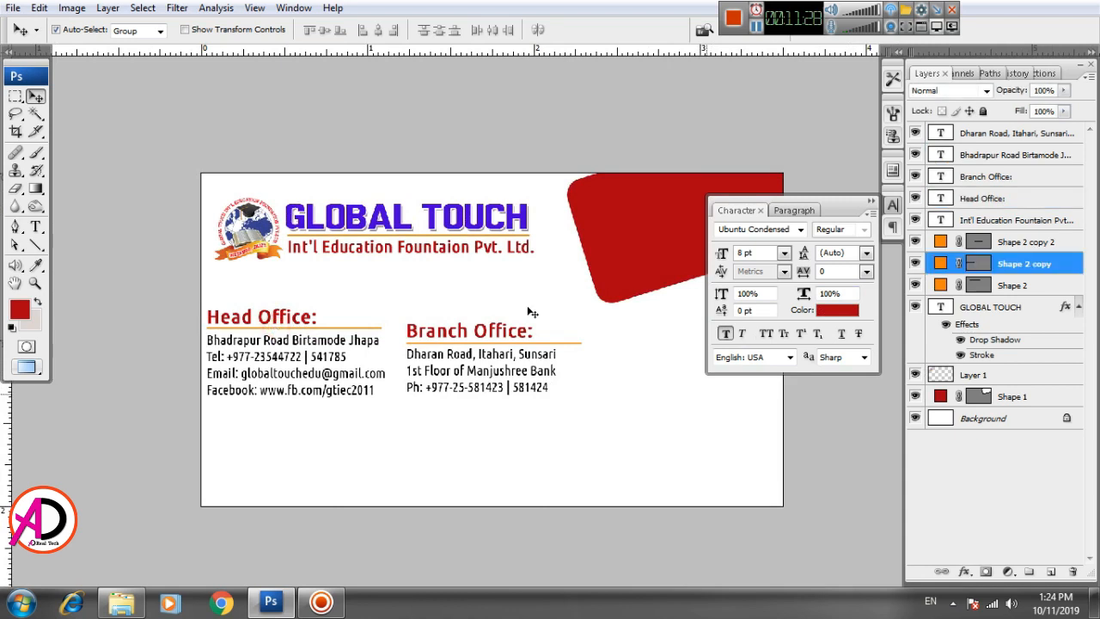
left_click(990, 200, "shift")
left_click(990, 200)
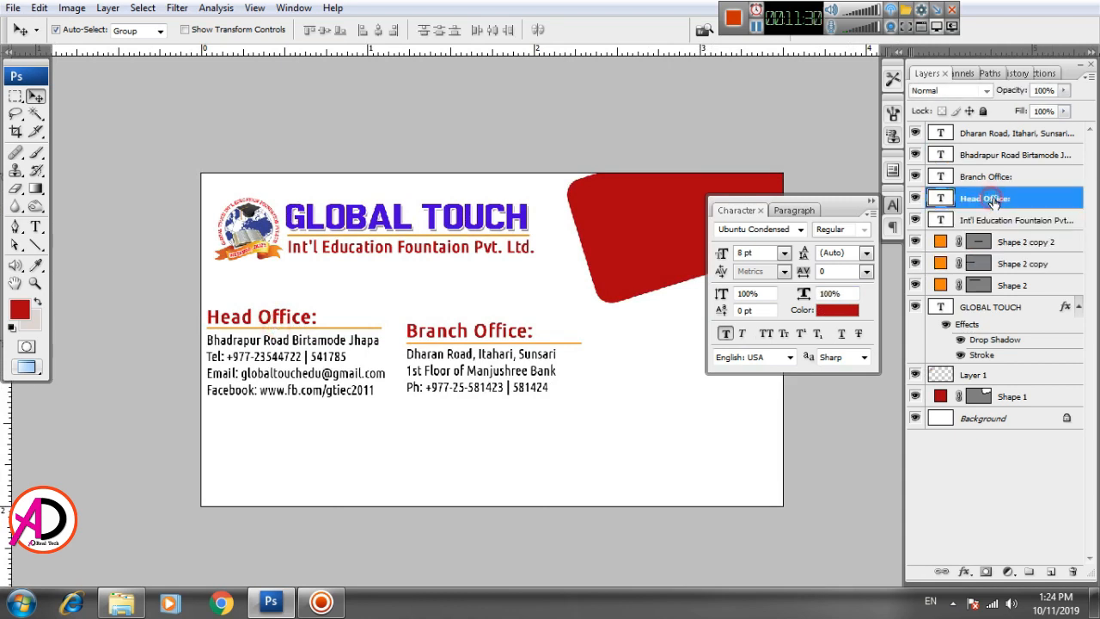
left_click(1006, 267, "ctrl")
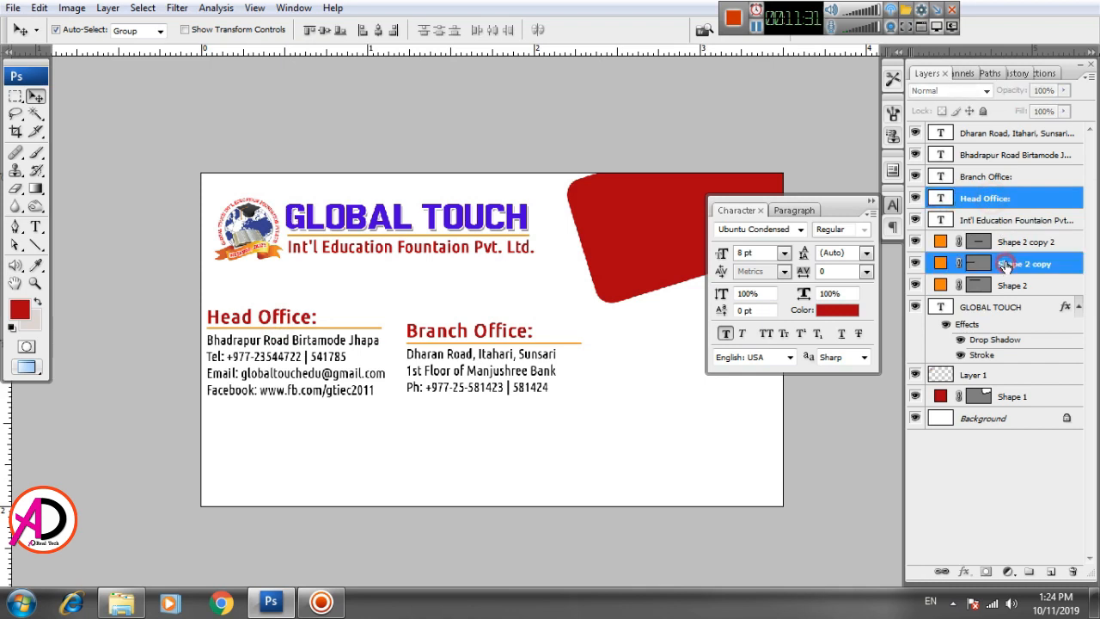
left_click(1015, 158, "ctrl")
key("ctrl+e")
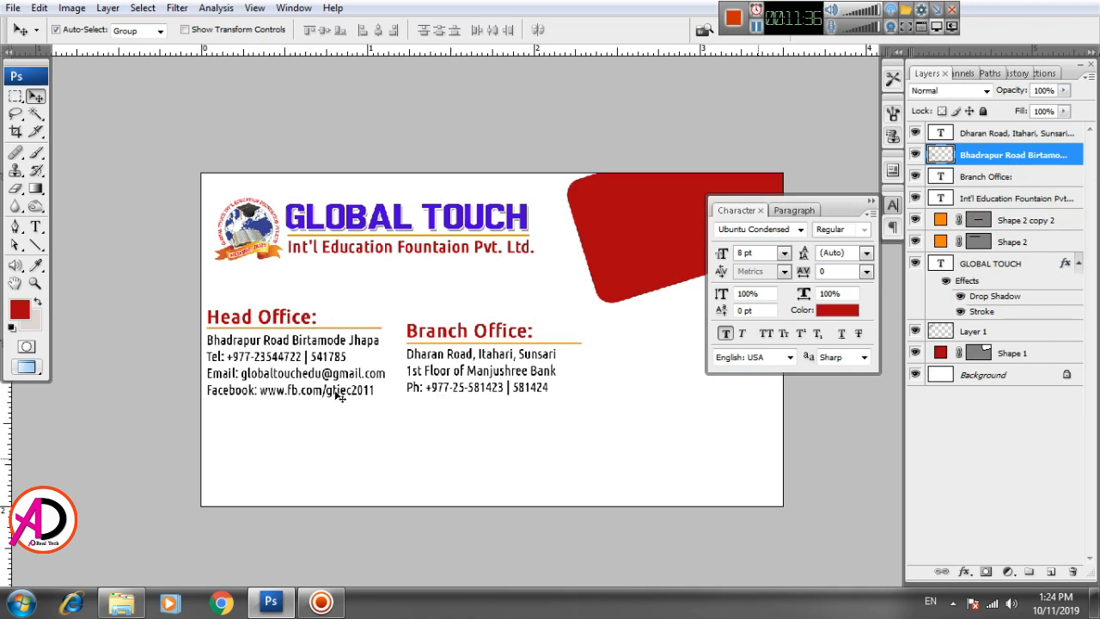
left_click(336, 401)
mouse_move(334, 398)
left_mouse_down()
mouse_move(339, 425)
mouse_move(341, 414)
left_mouse_up()
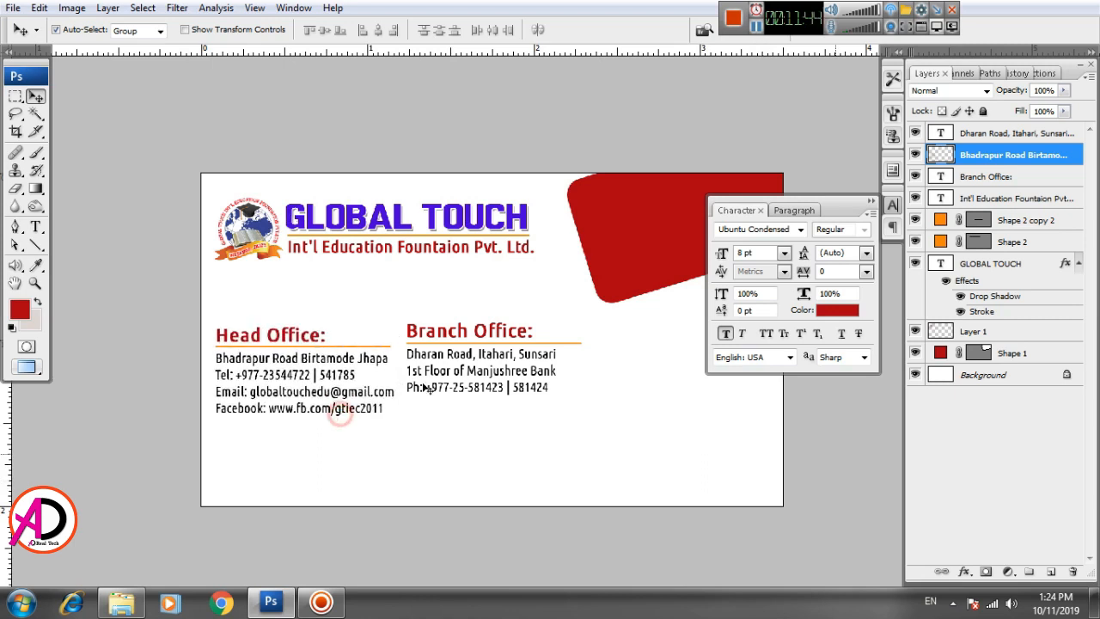
Step: Merge the Branch Office underline, heading and address into one layer and move it lower and right
left_click(454, 336)
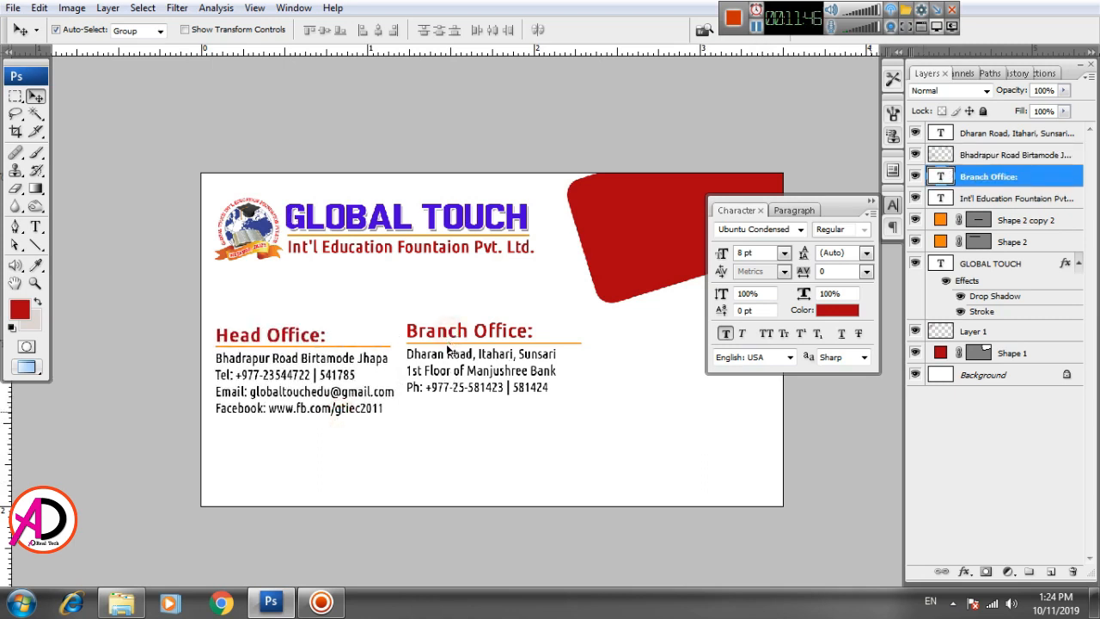
left_click(438, 346)
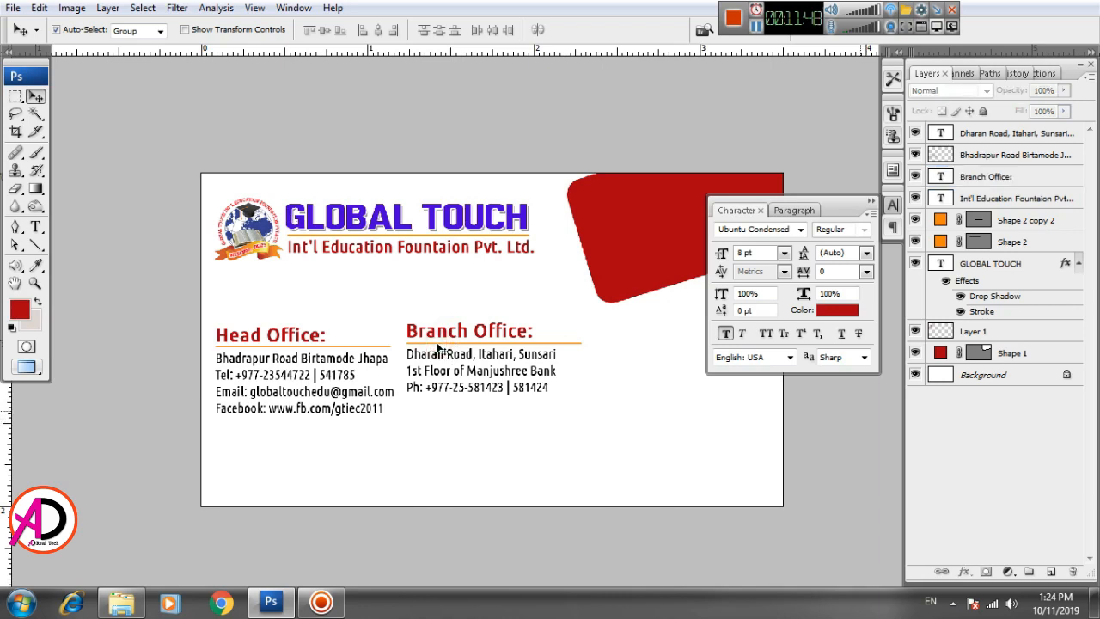
scroll(442, 347, "up", 4)
key("alt+space")
left_click_drag(518, 376, 500, 383)
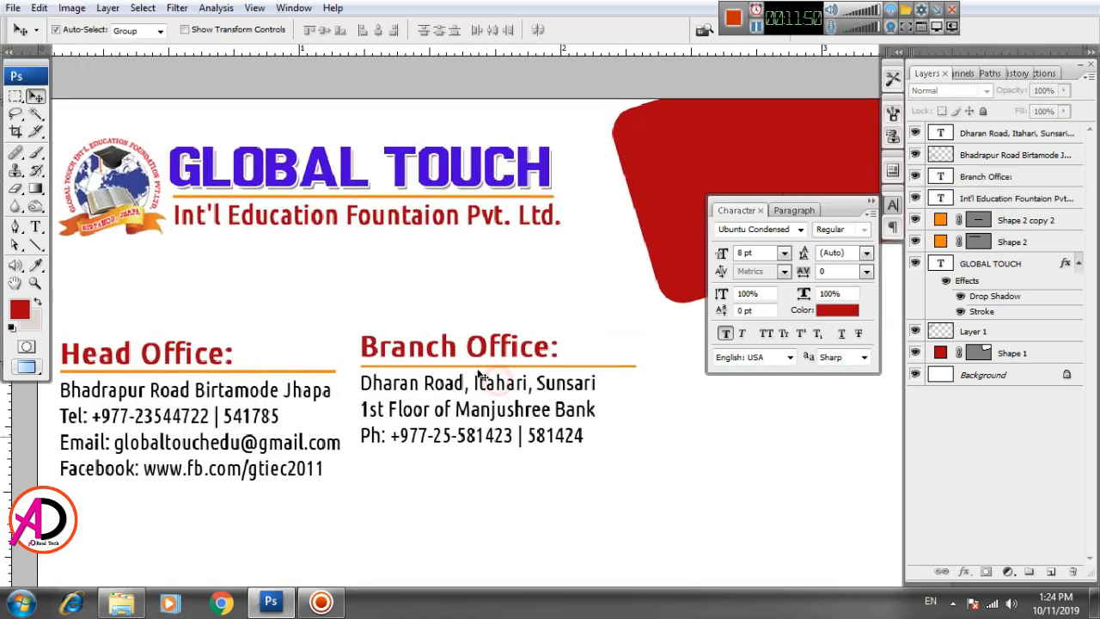
left_click(478, 368)
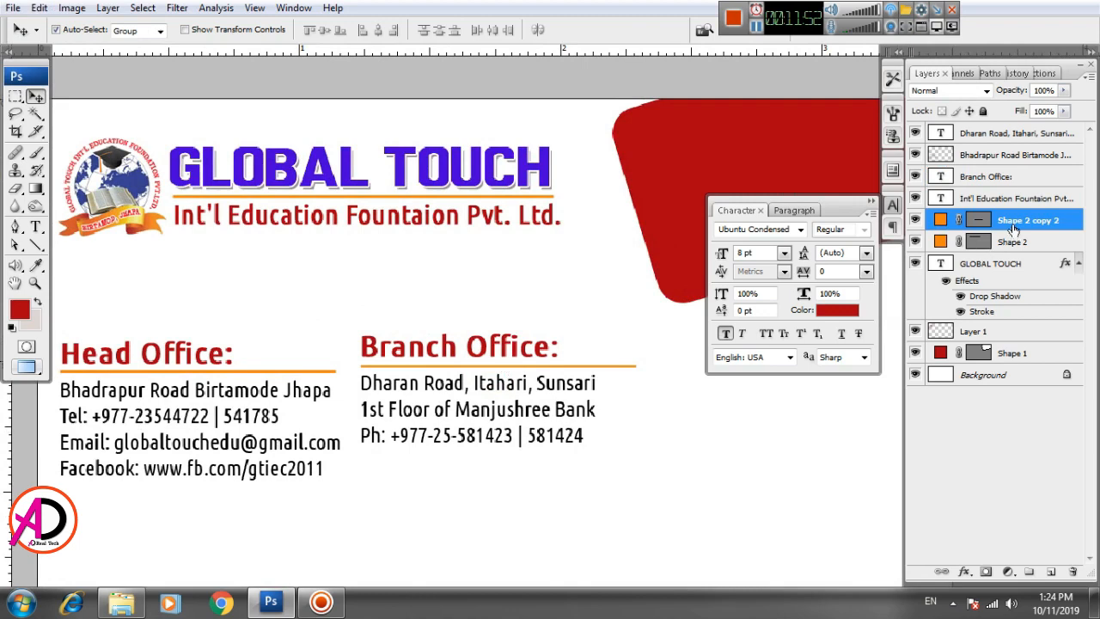
left_click(993, 176, "ctrl")
left_click(998, 134, "ctrl")
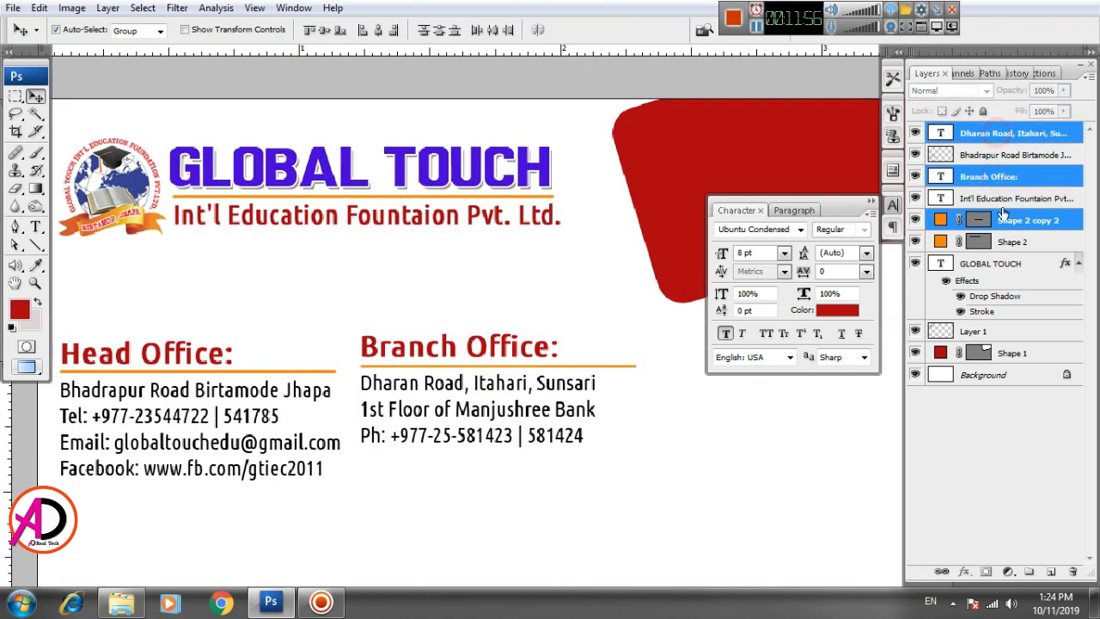
key("ctrl+e")
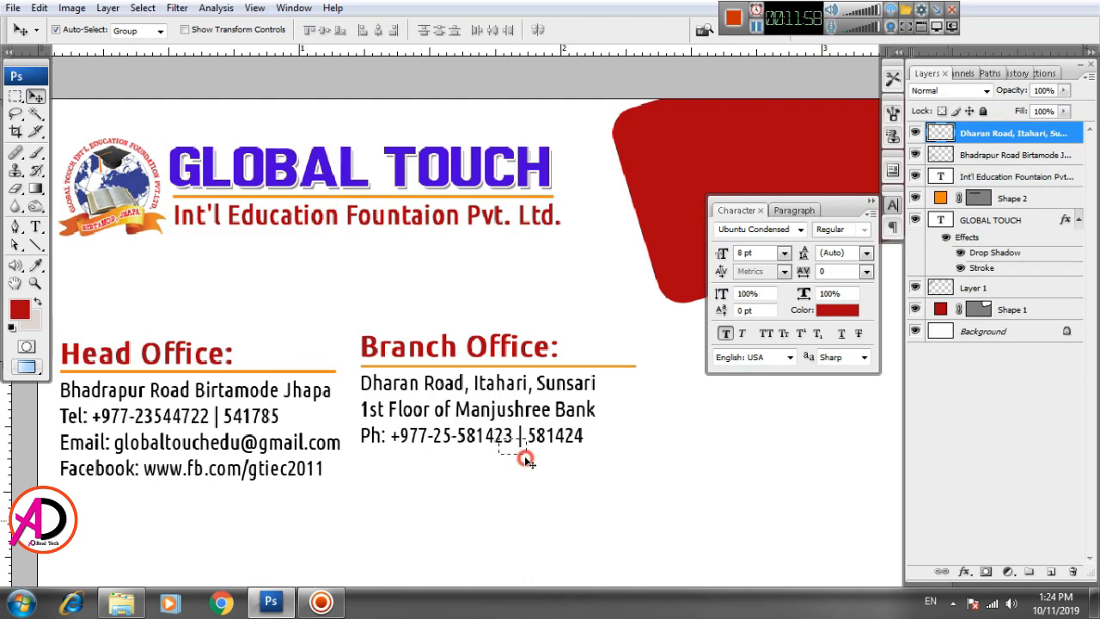
left_click_drag(499, 435, 506, 480)
left_click_drag(643, 493, 602, 362)
scroll(561, 359, "down", 2)
scroll(562, 363, "up", 1)
scroll(587, 365, "down", 2)
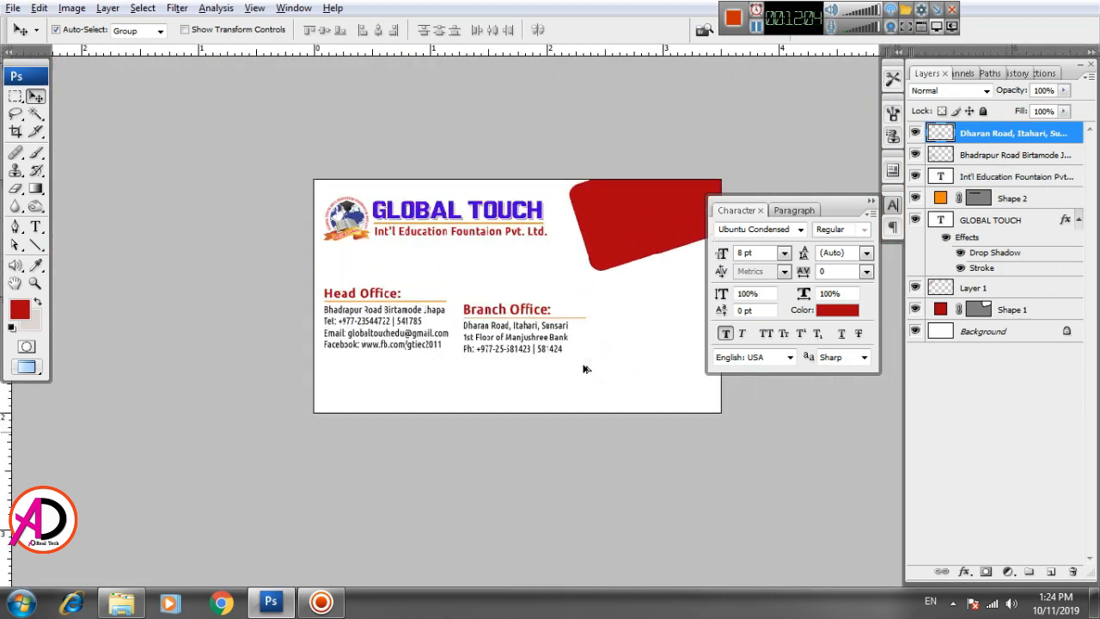
scroll(602, 354, "up", 1)
Step: Choose the Rectangle Tool with a fully saturated orange fill colour
left_click(13, 96)
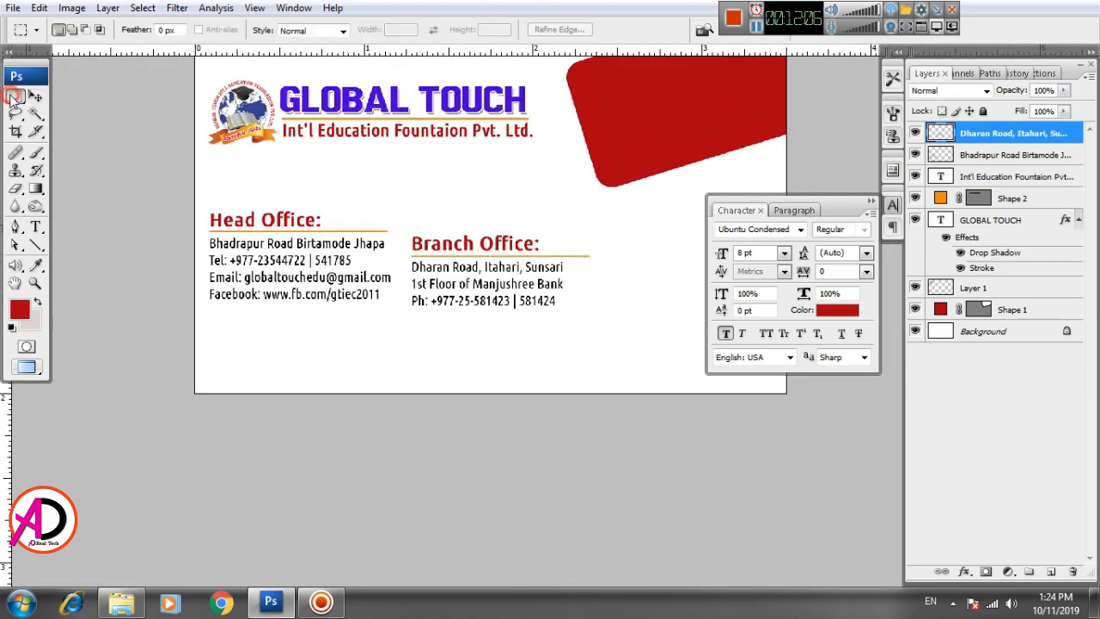
left_click(35, 245)
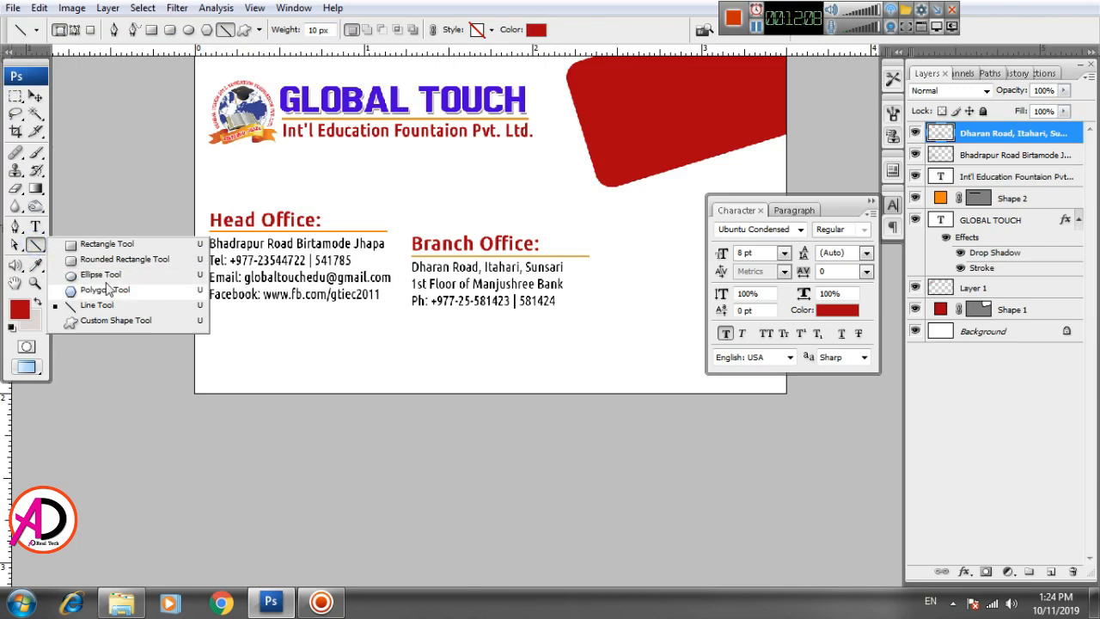
left_click(106, 244)
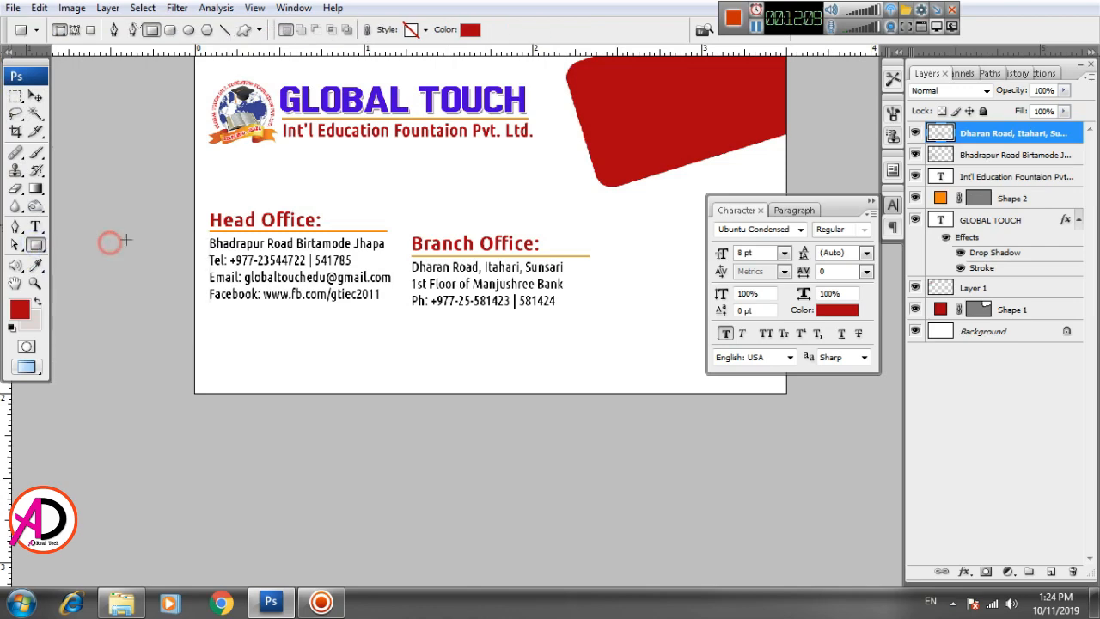
left_click(472, 30)
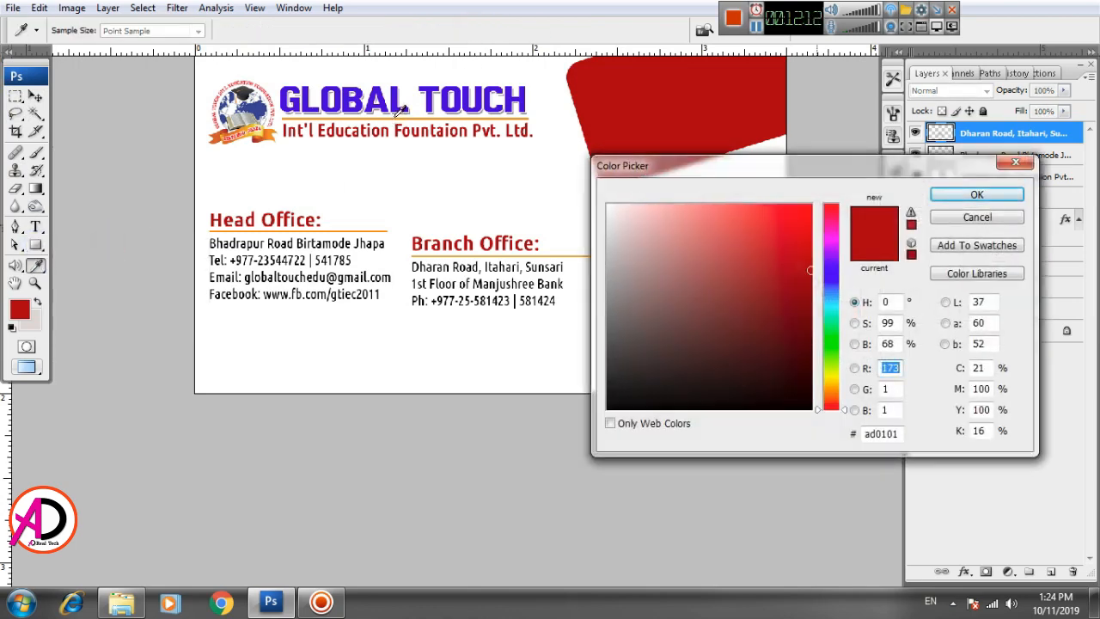
left_click(400, 110)
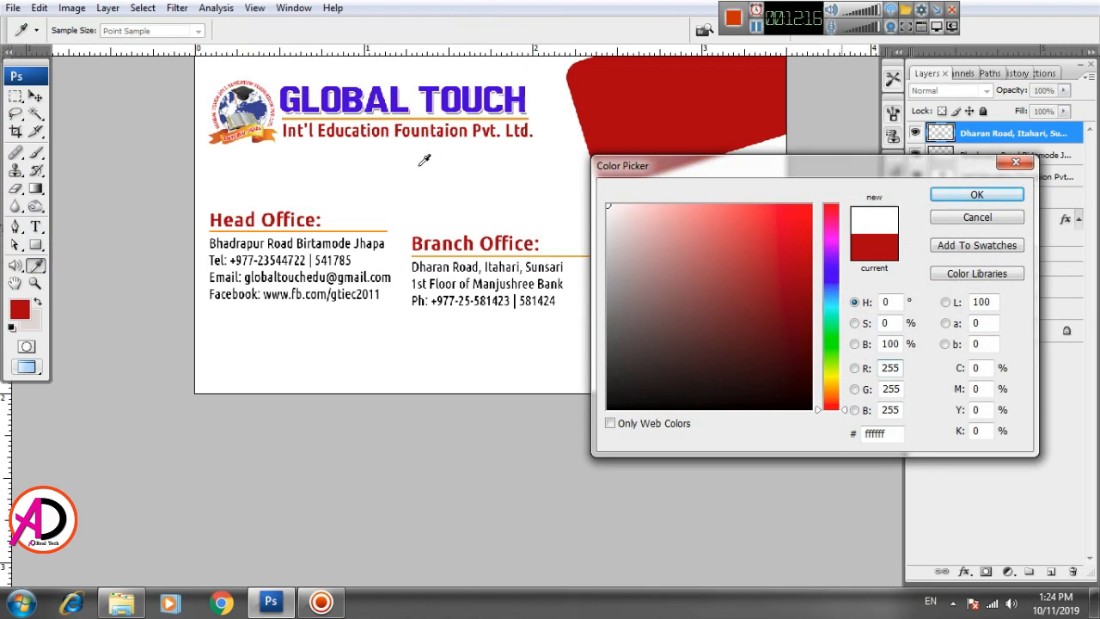
left_click(413, 115)
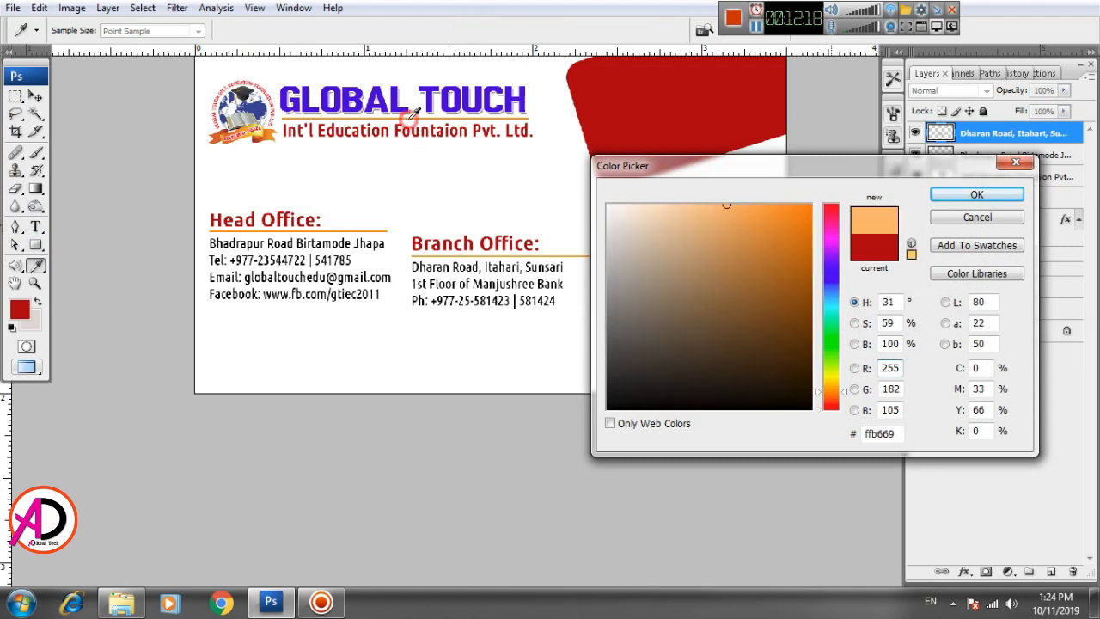
left_click(812, 205)
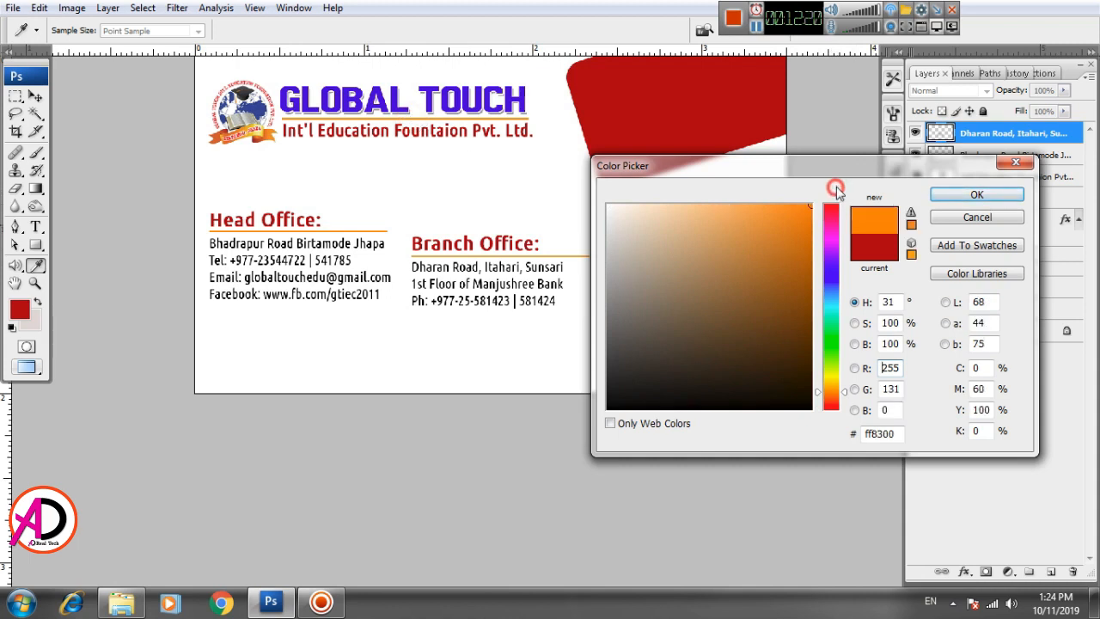
left_click(978, 195)
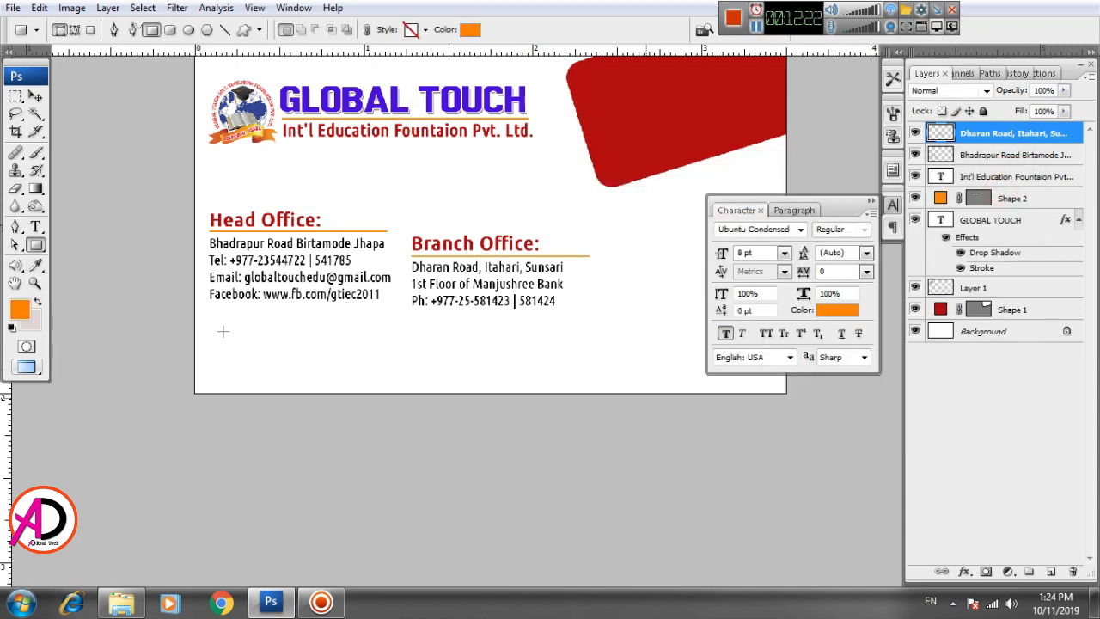
Step: Draw the orange rectangle along the card bottom, then shift and widen it evenly
left_click_drag(205, 317, 759, 364)
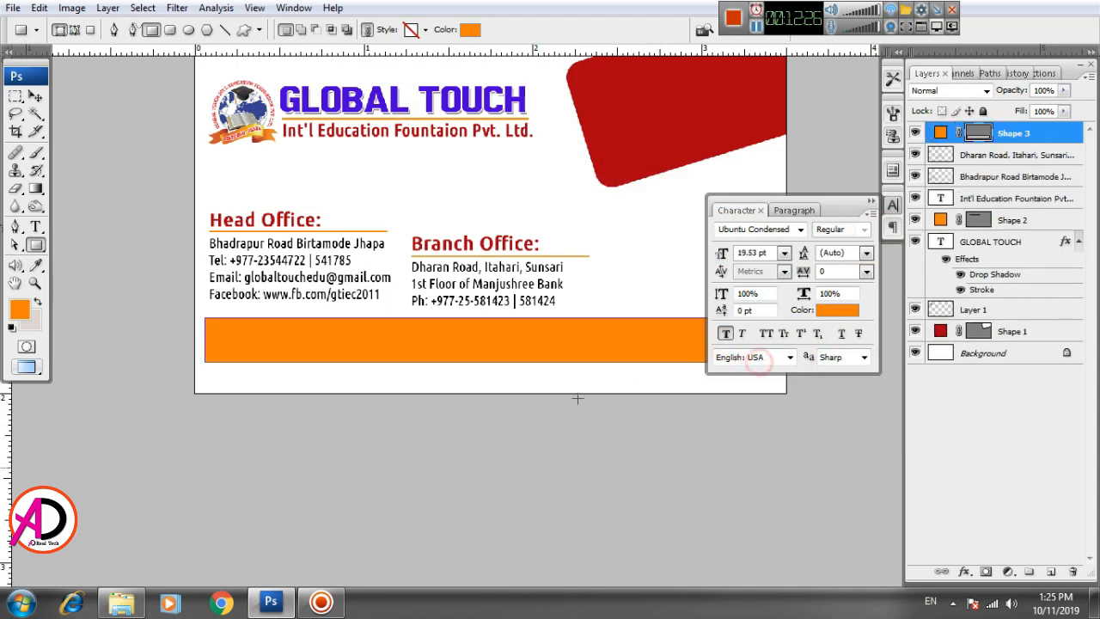
left_click_drag(569, 423, 503, 503)
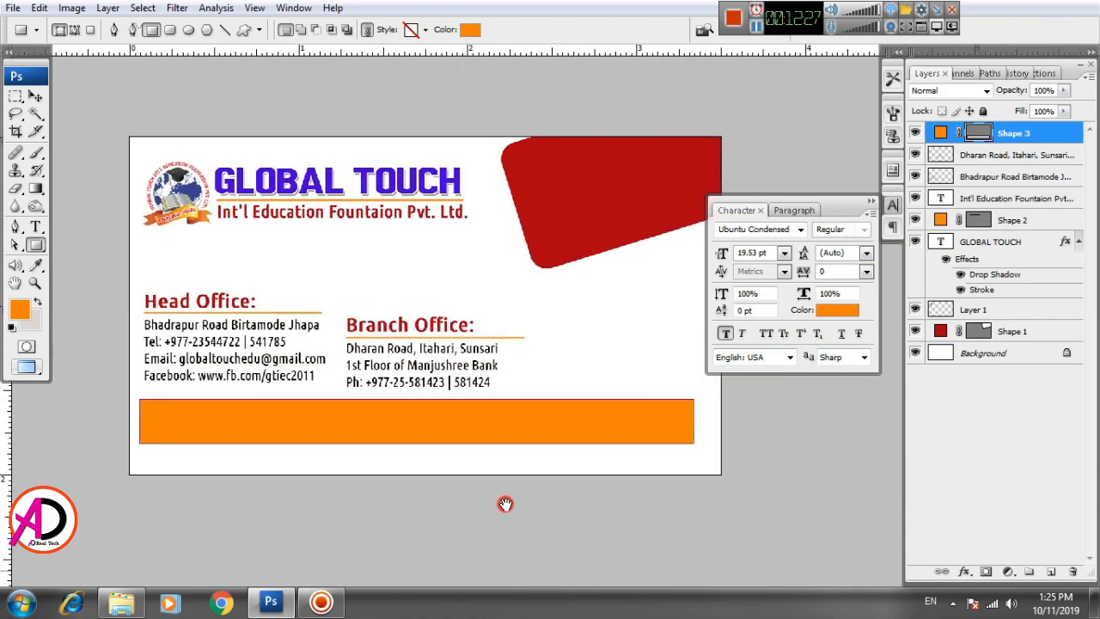
left_click(34, 97)
left_click_drag(442, 444, 453, 435)
key("ctrl+t")
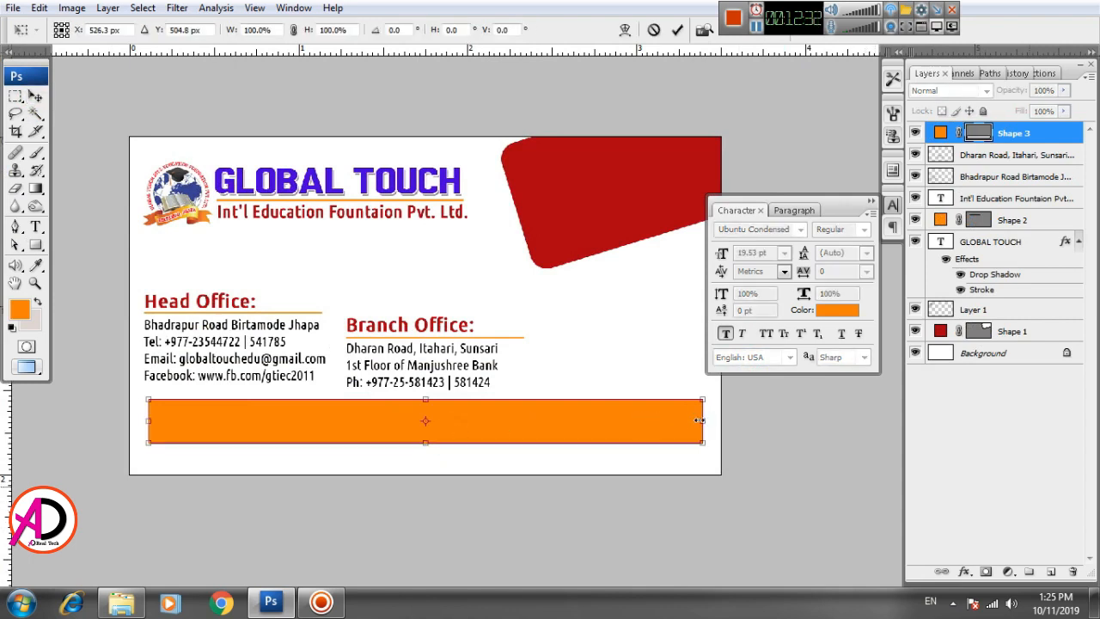
left_click_drag(698, 420, 707, 420)
double_click(659, 421)
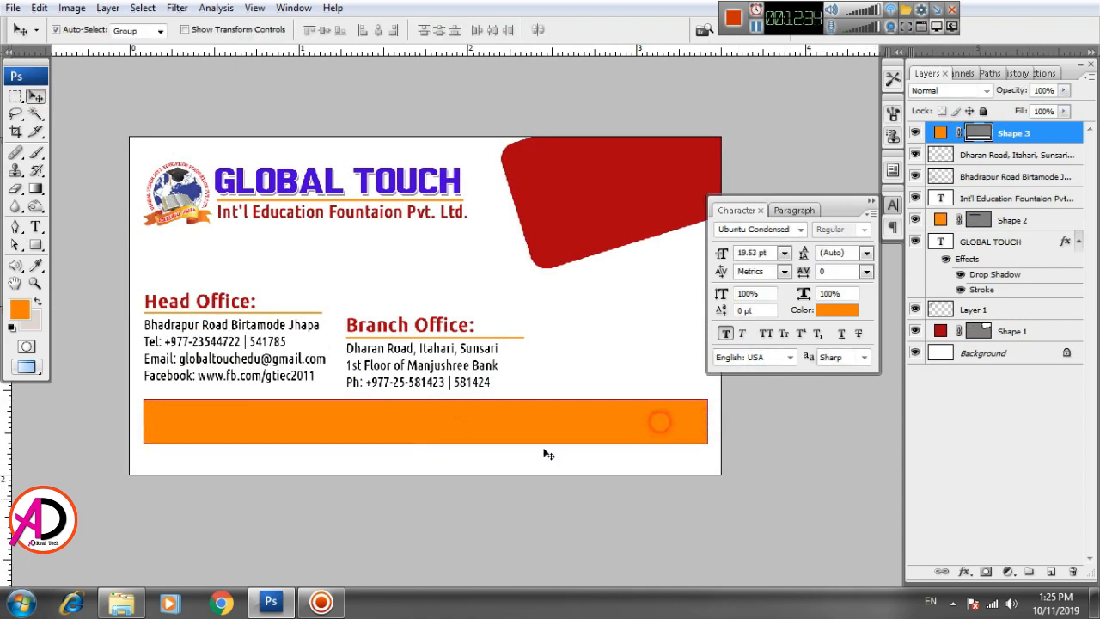
left_click(507, 467)
scroll(506, 467, "up", 1)
scroll(506, 467, "down", 2)
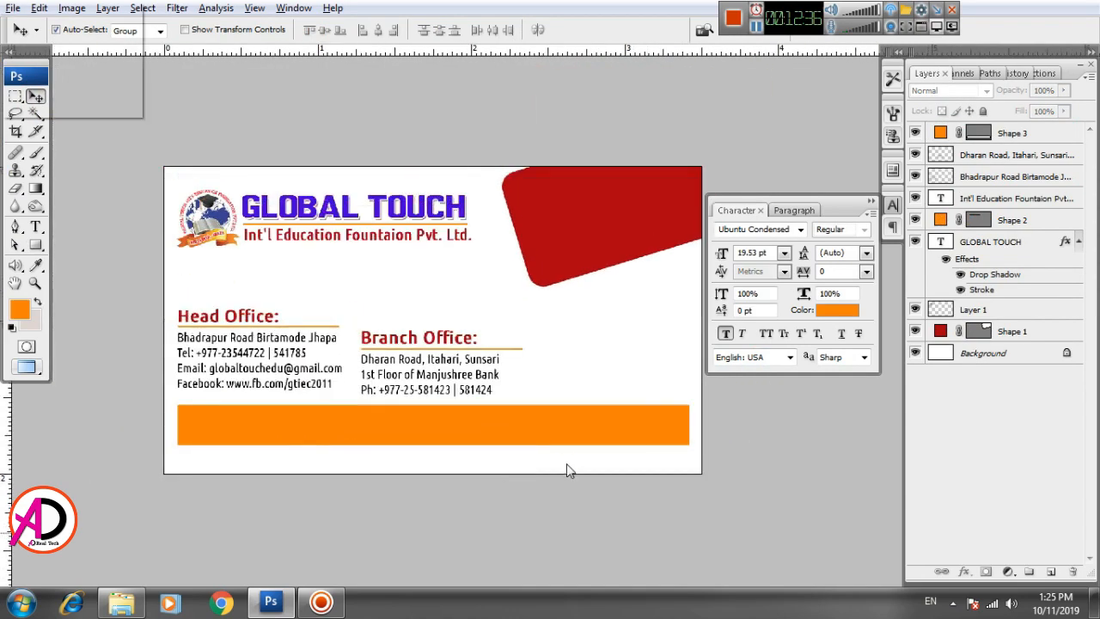
scroll(563, 468, "up", 3)
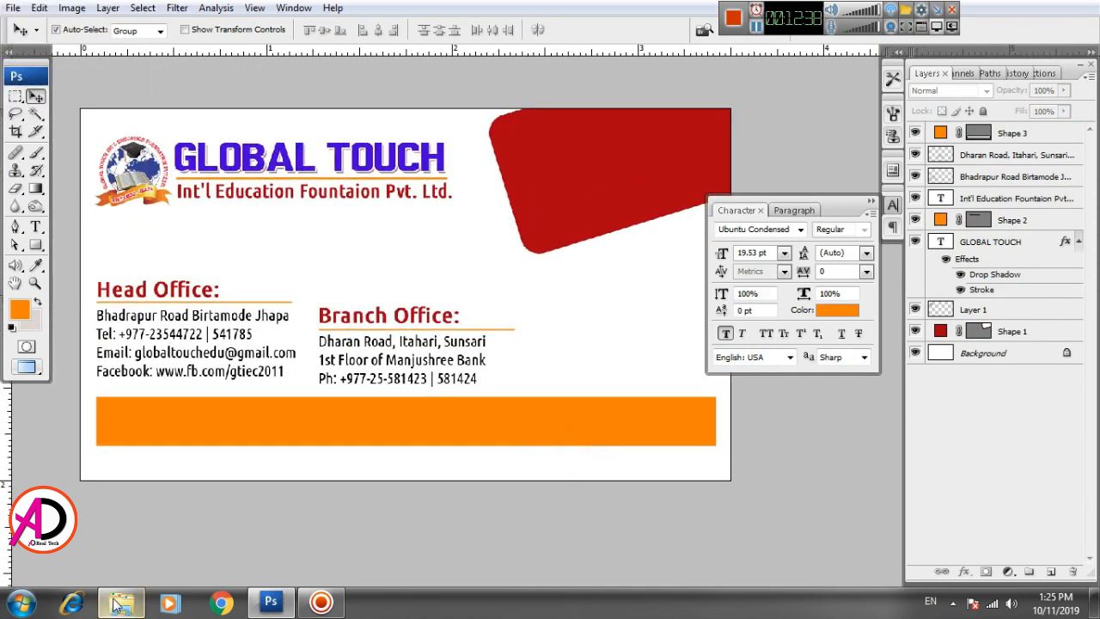
Step: Browse to the Desktop's 'New folder' and drag the barcode-generator QR image into Photoshop
left_click(119, 604)
left_click(337, 134)
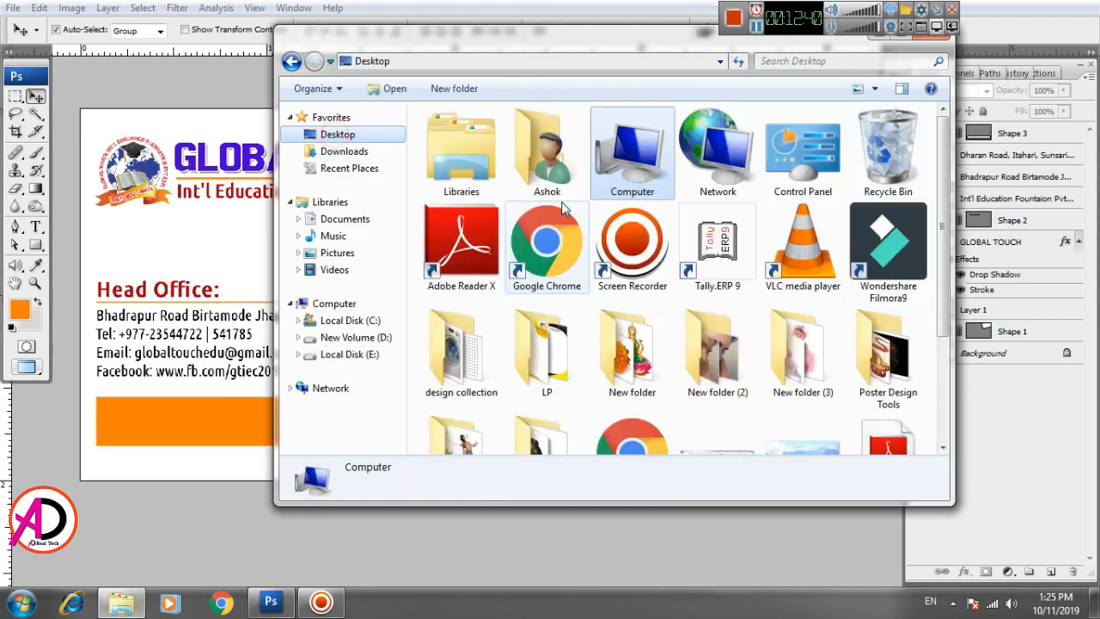
double_click(718, 361)
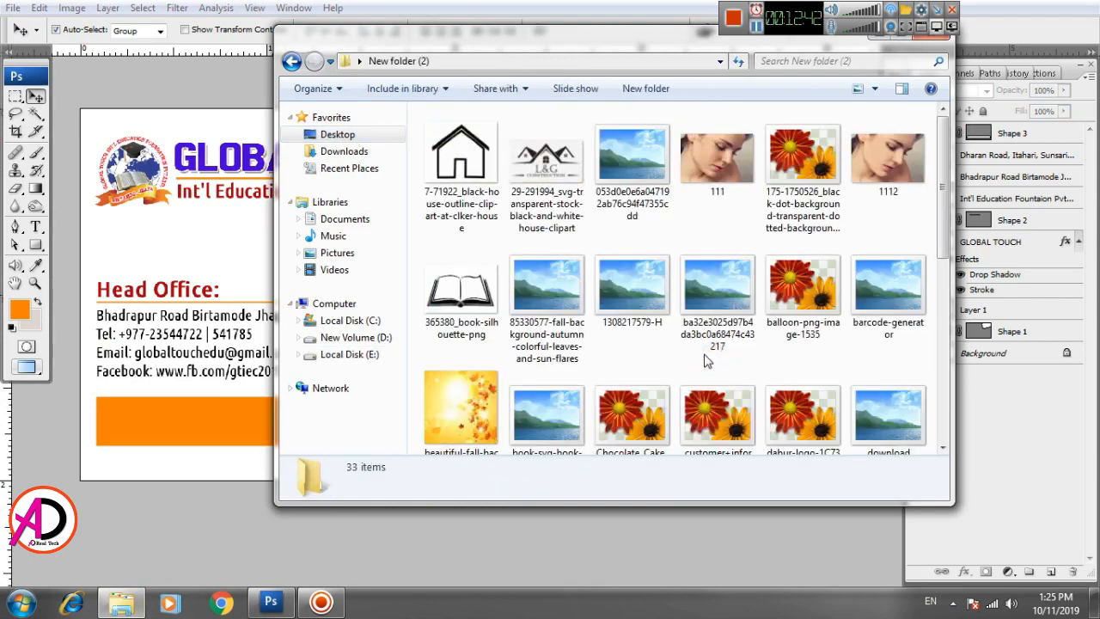
left_click_drag(945, 241, 959, 172)
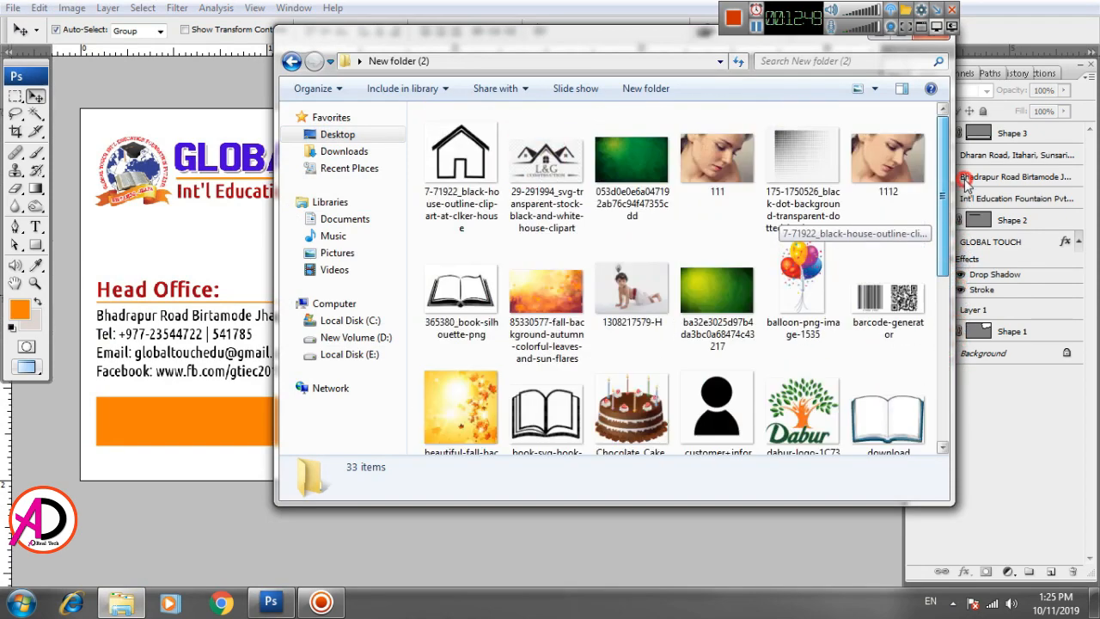
left_click(291, 63)
left_click(544, 354)
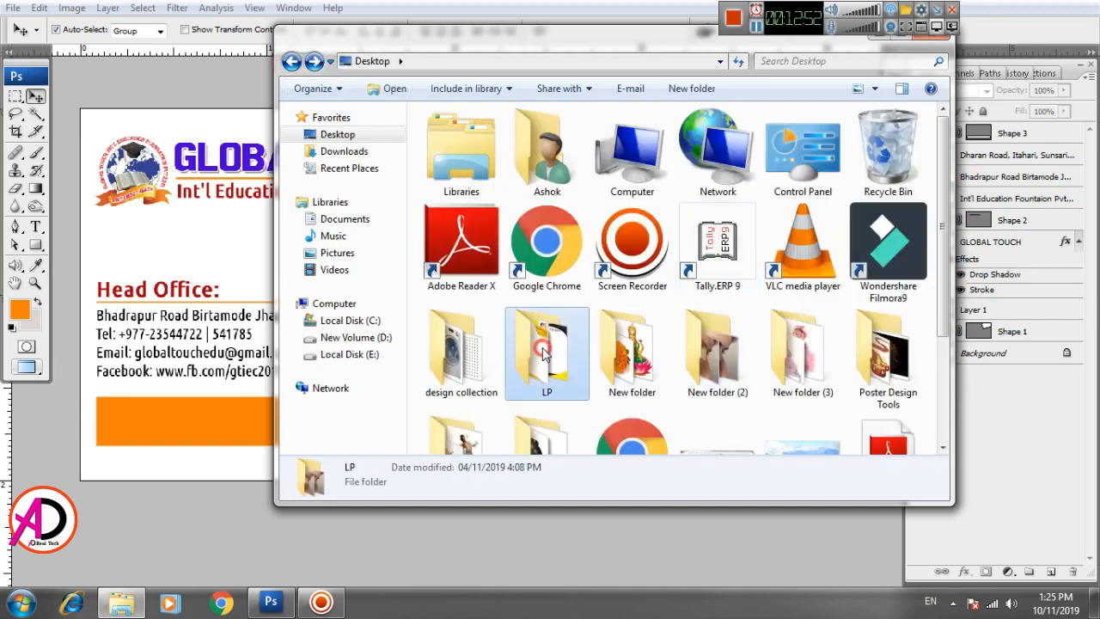
double_click(543, 355)
key("BackSpace")
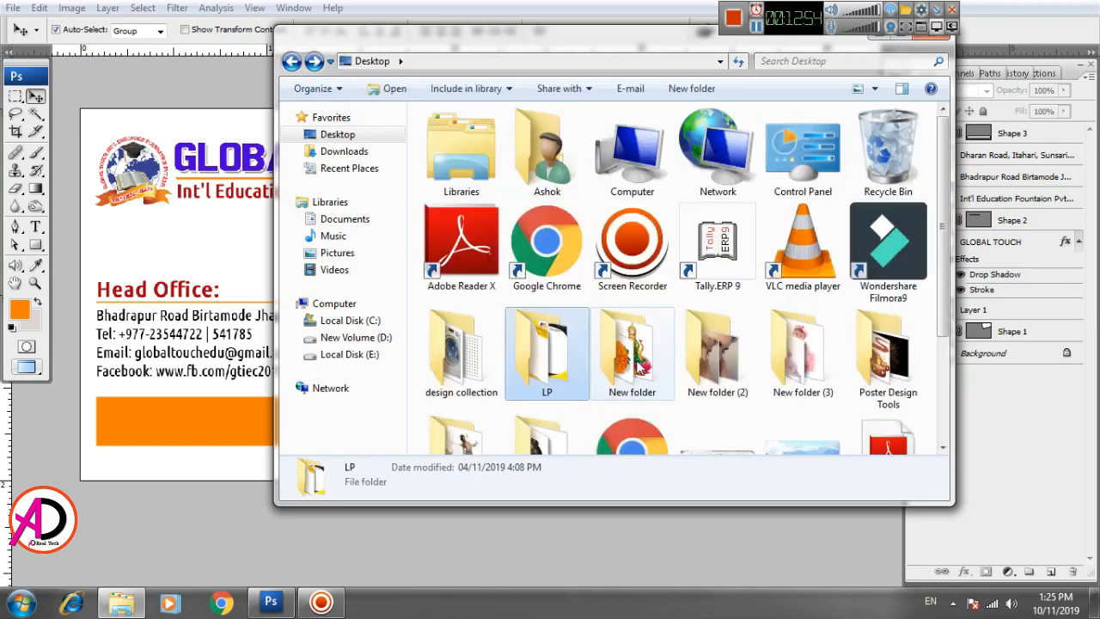
double_click(641, 368)
scroll(609, 265, "down", 2)
scroll(706, 350, "up", 1)
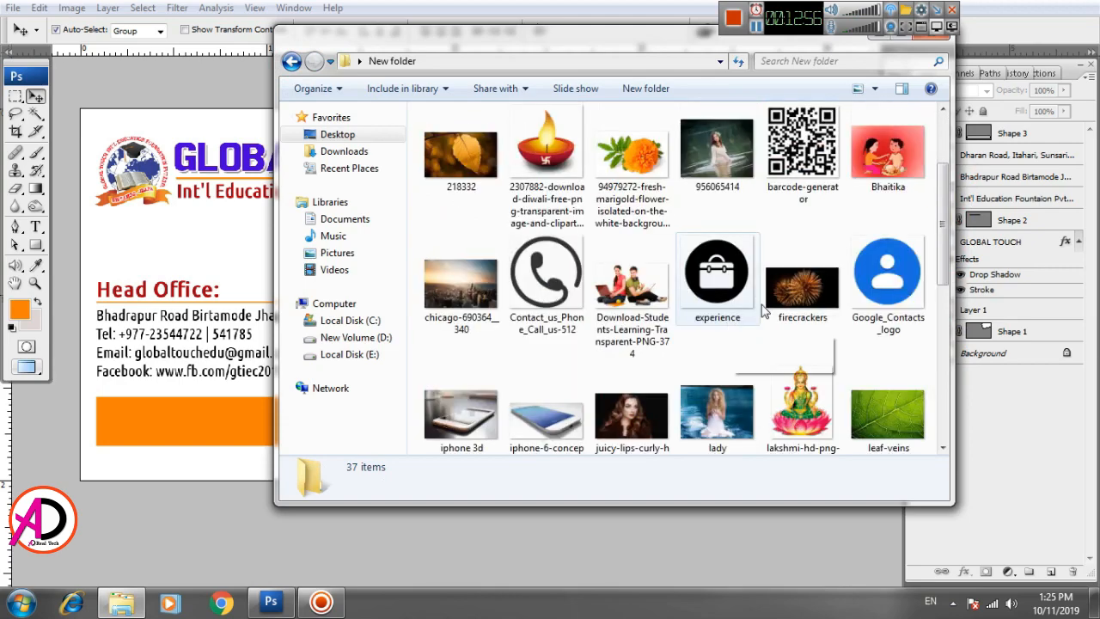
left_click_drag(805, 141, 196, 289)
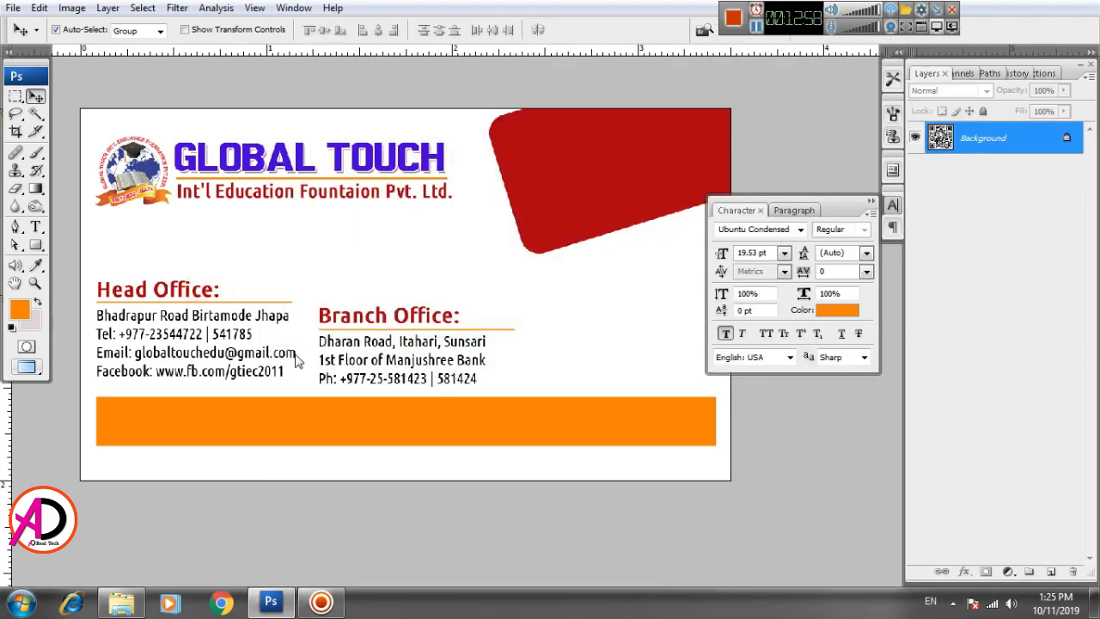
Step: Copy the whole QR image, paste it into the card, and place it on the right side
key("ctrl+a")
key("ctrl+Tab")
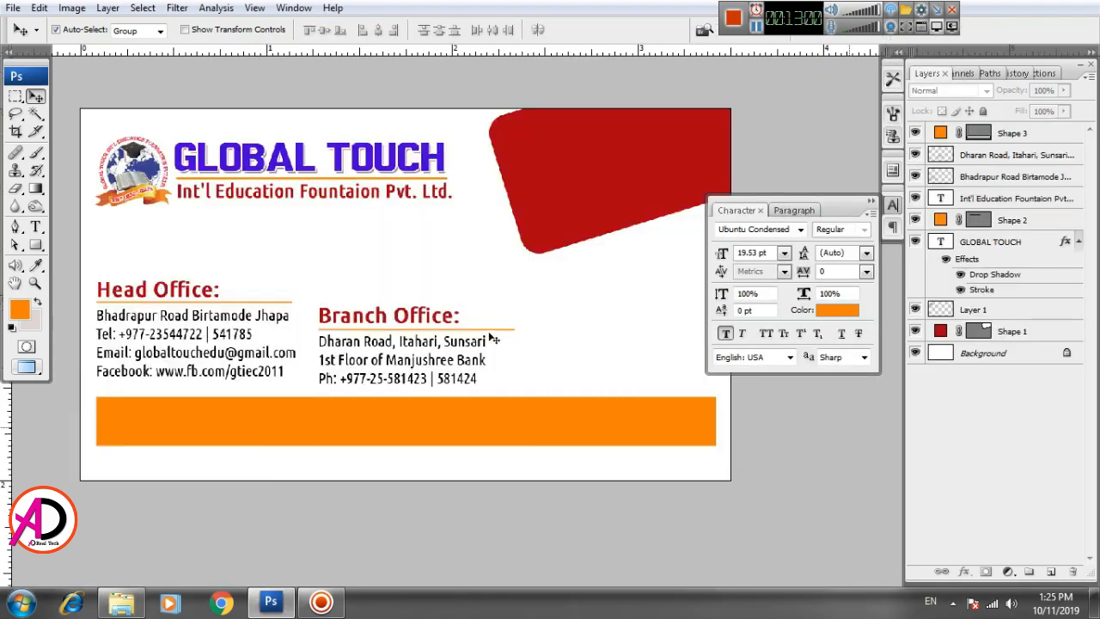
key("ctrl+v")
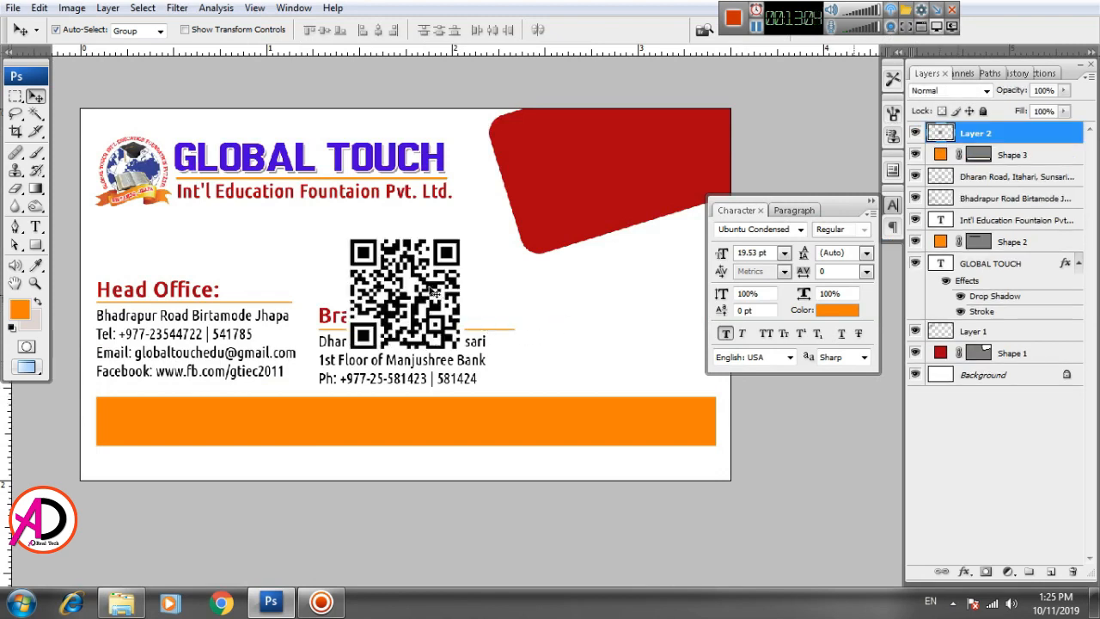
left_click_drag(435, 293, 675, 311)
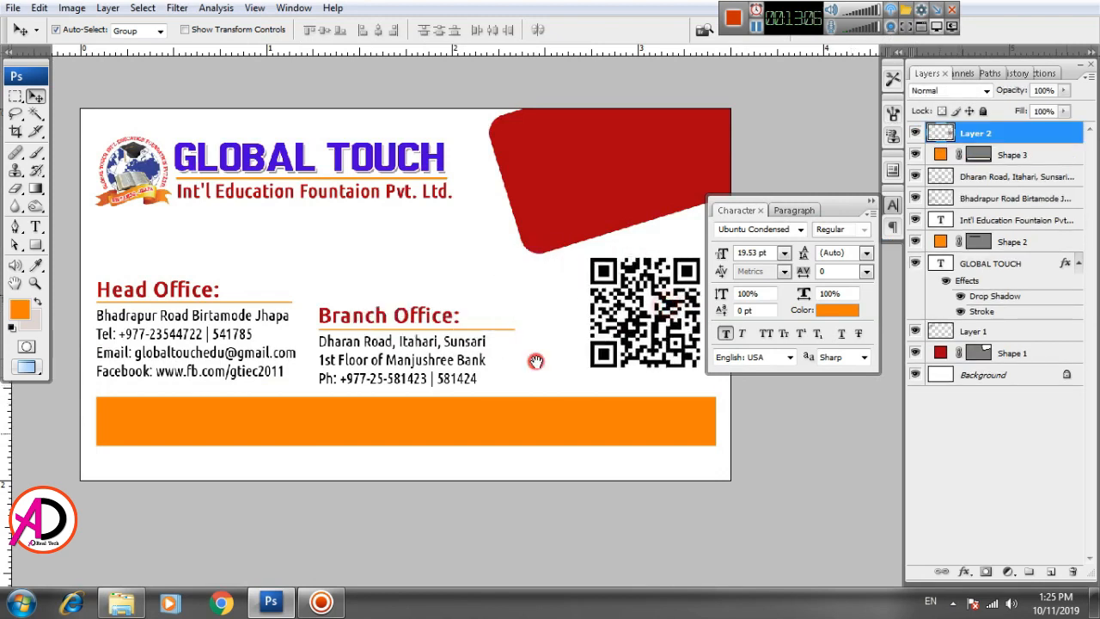
scroll(457, 405, "down", 1)
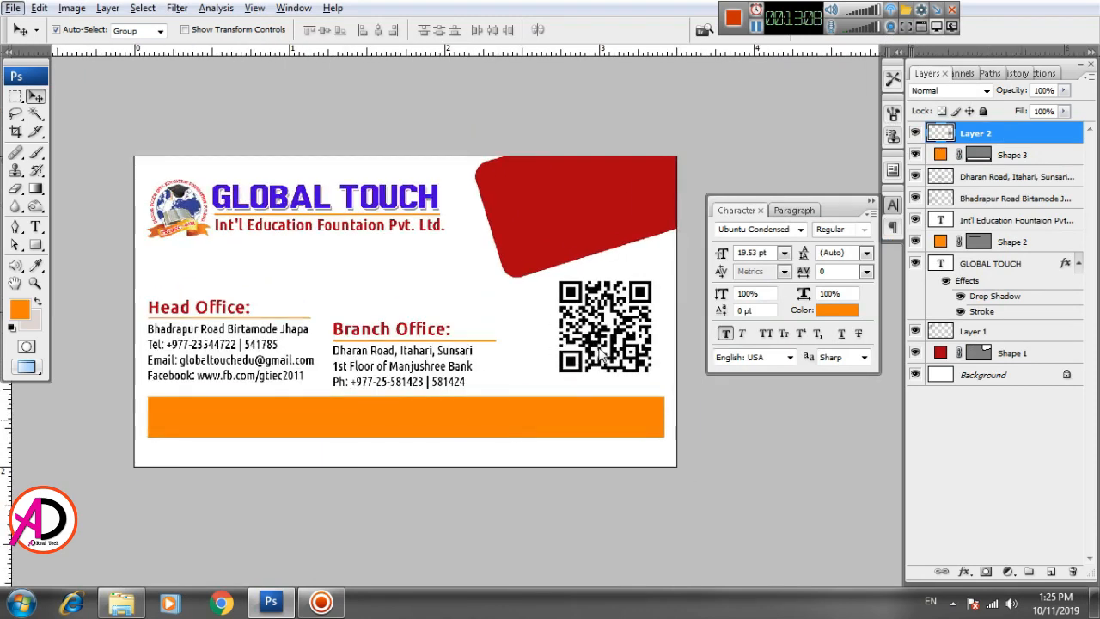
left_click(603, 342)
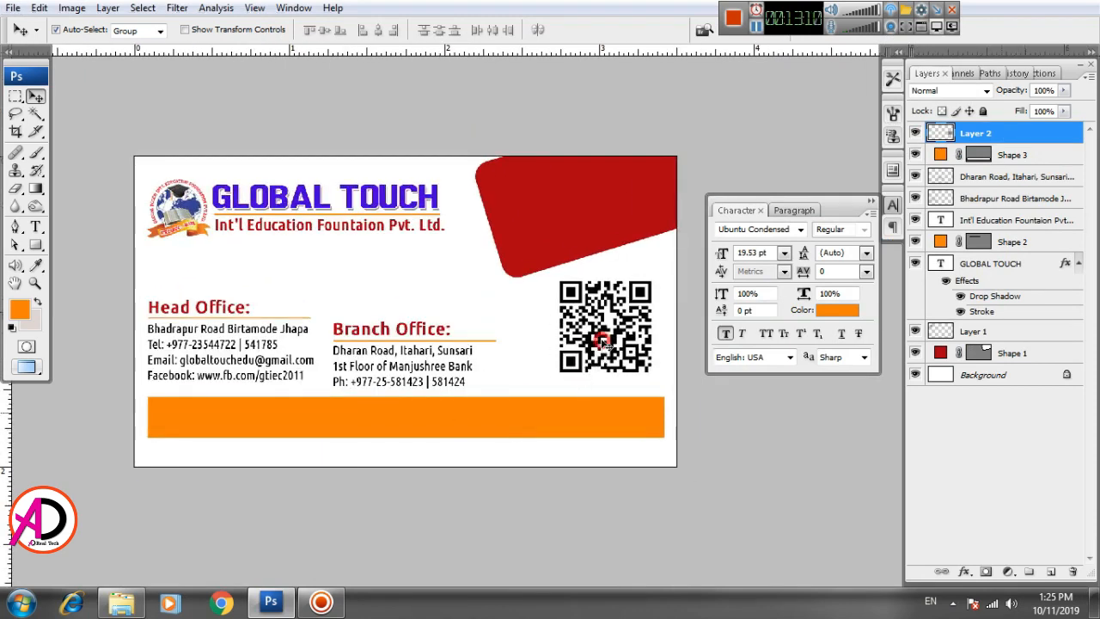
left_click_drag(603, 342, 587, 337)
Step: Shift the red shape left and rotate it a few more degrees
left_click_drag(506, 396, 511, 422)
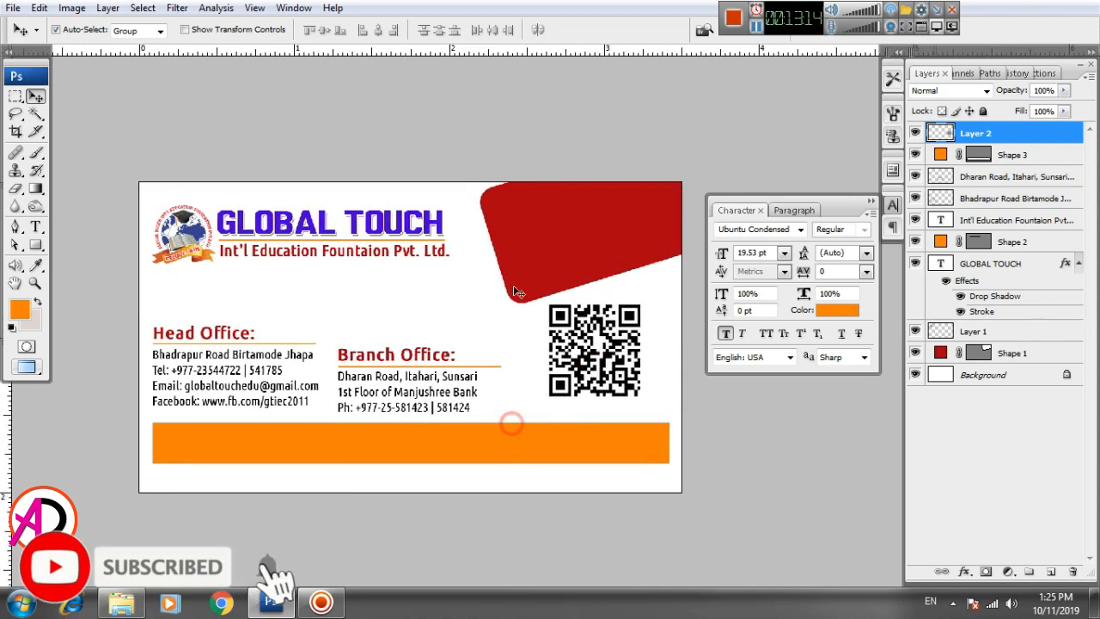
left_click_drag(532, 254, 520, 256)
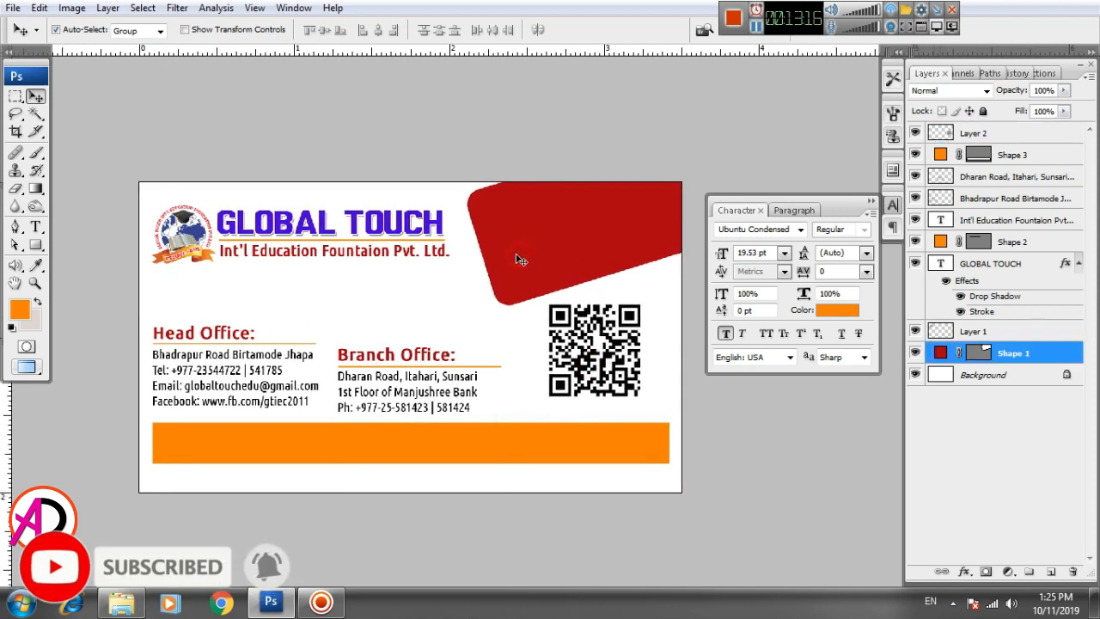
key("ctrl+t")
mouse_move(514, 356)
left_mouse_down()
mouse_move(508, 367)
mouse_move(516, 350)
left_mouse_up()
left_click_drag(535, 273, 534, 272)
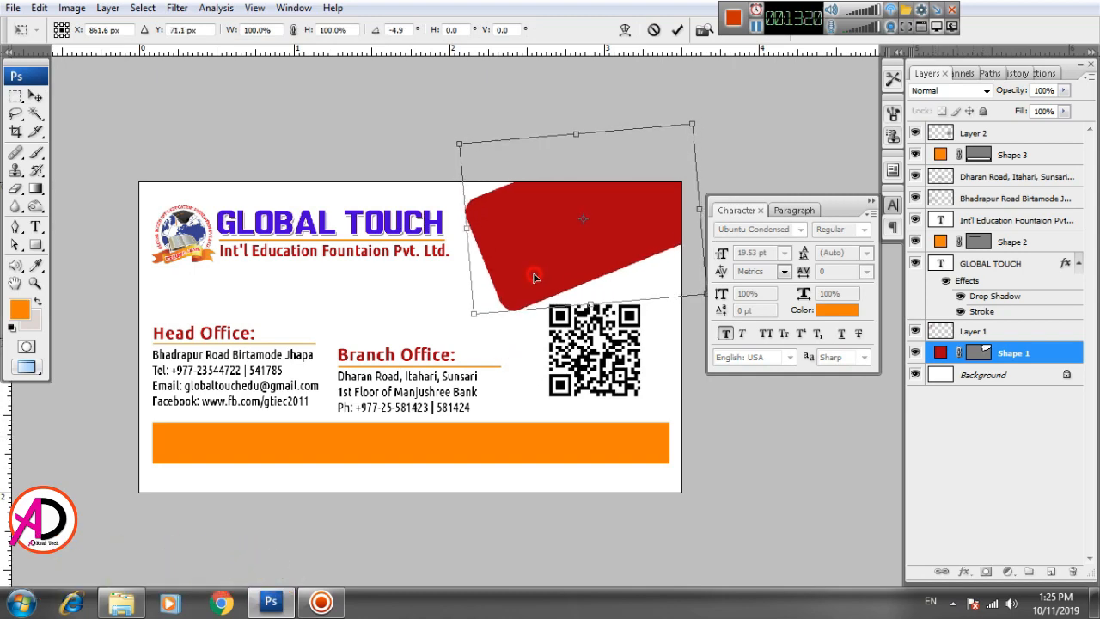
key("Return")
scroll(536, 352, "down", 2)
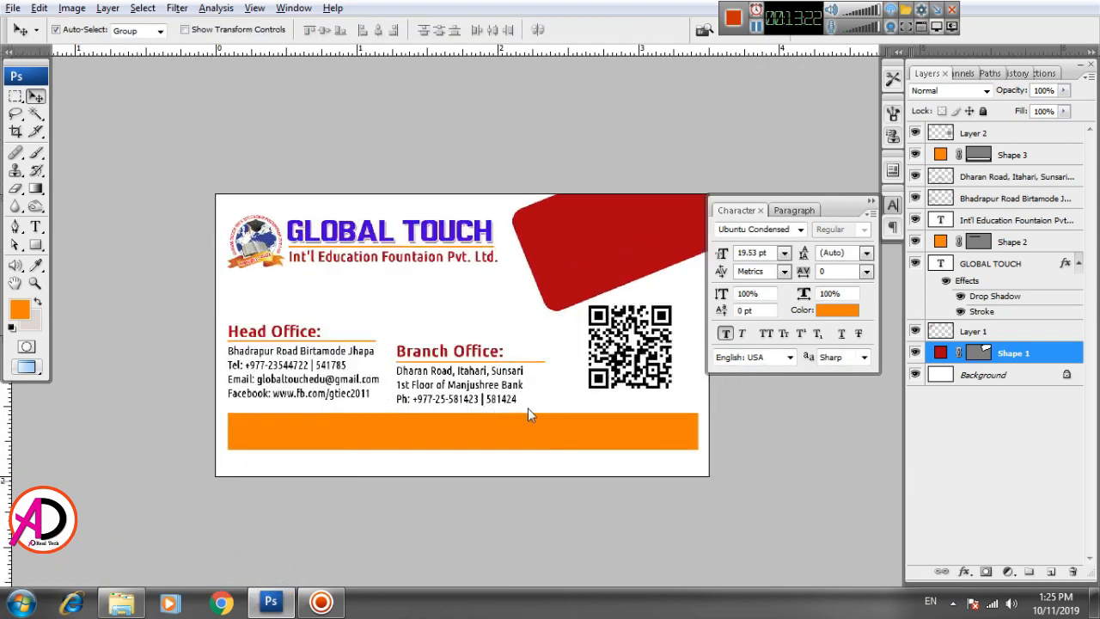
scroll(528, 408, "up", 4)
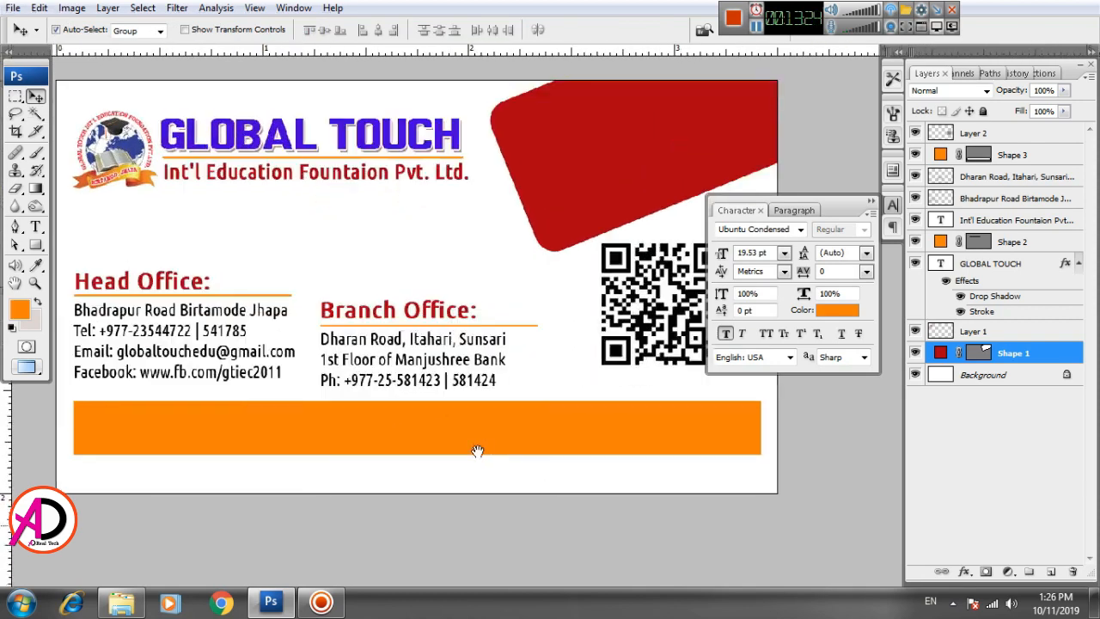
left_click_drag(478, 451, 487, 440)
key("t")
left_click(173, 416)
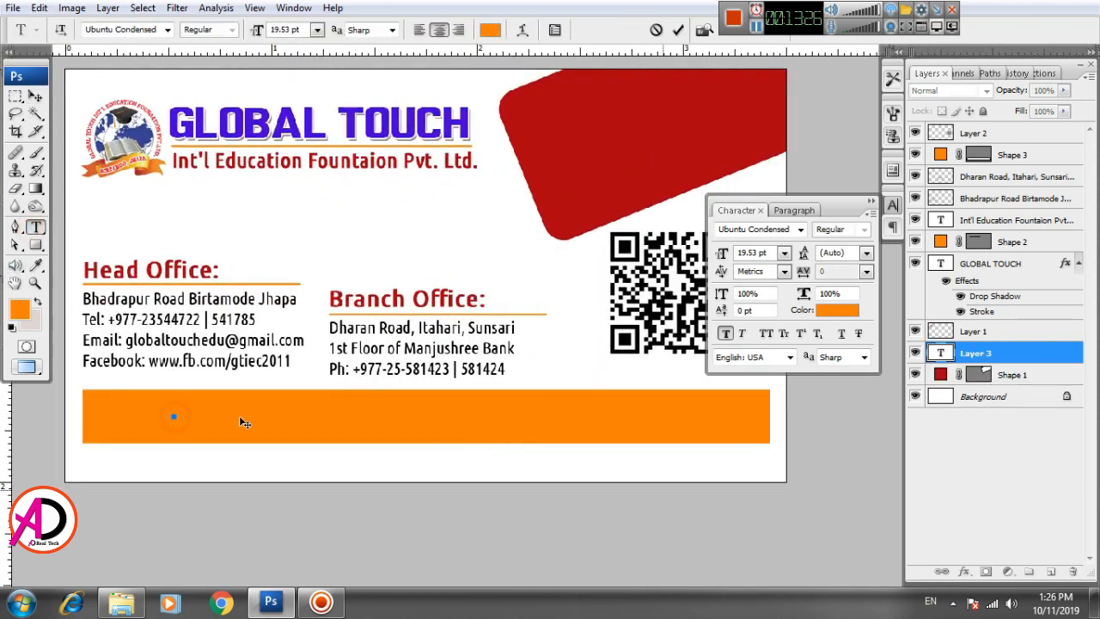
type("Contact Us")
type(":")
type(".globalto")
type("uc")
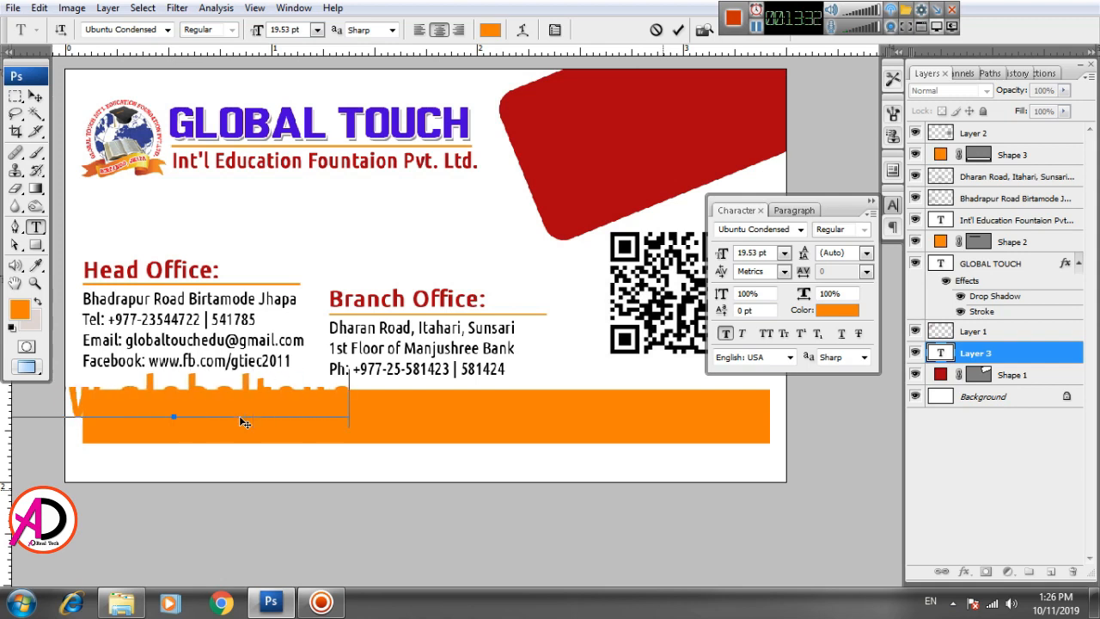
key("BackSpace")
key("BackSpace")
key("BackSpace")
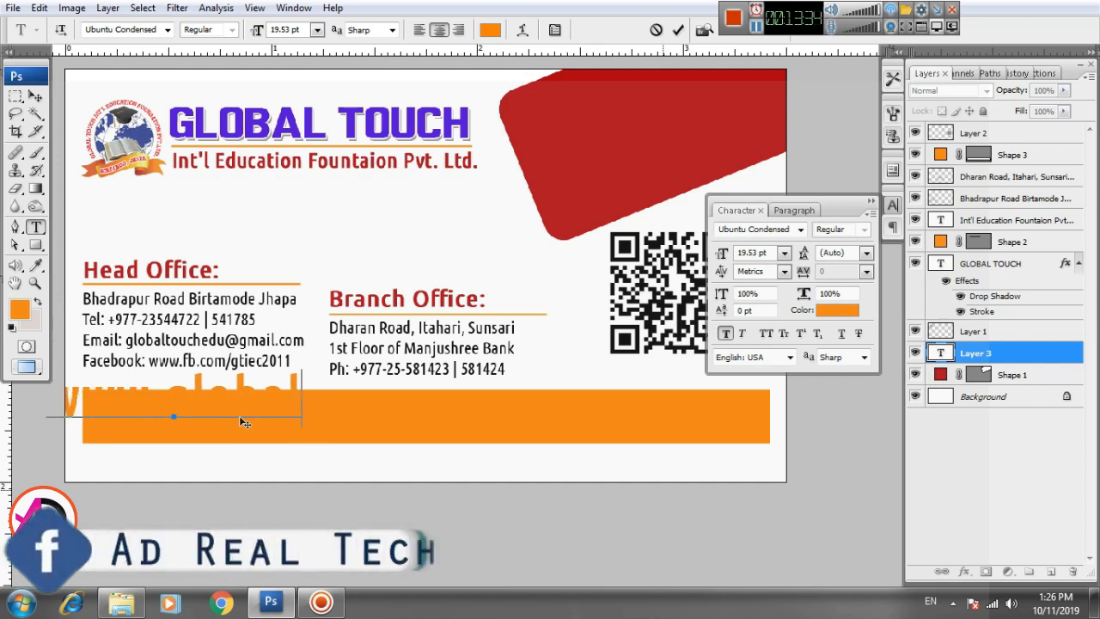
type("ouch")
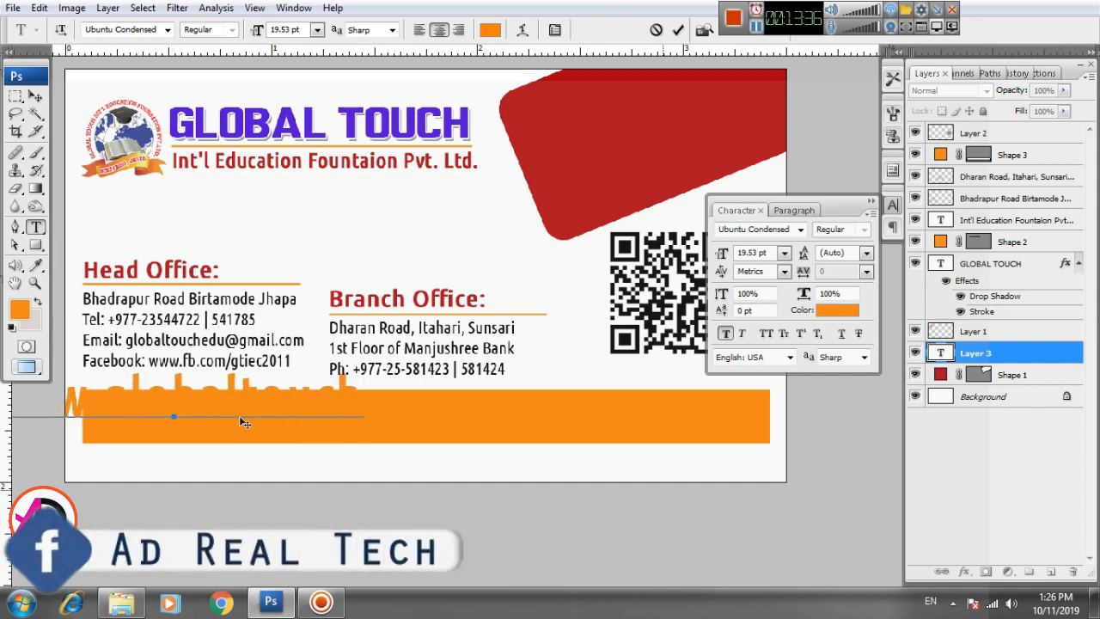
type("edu.com")
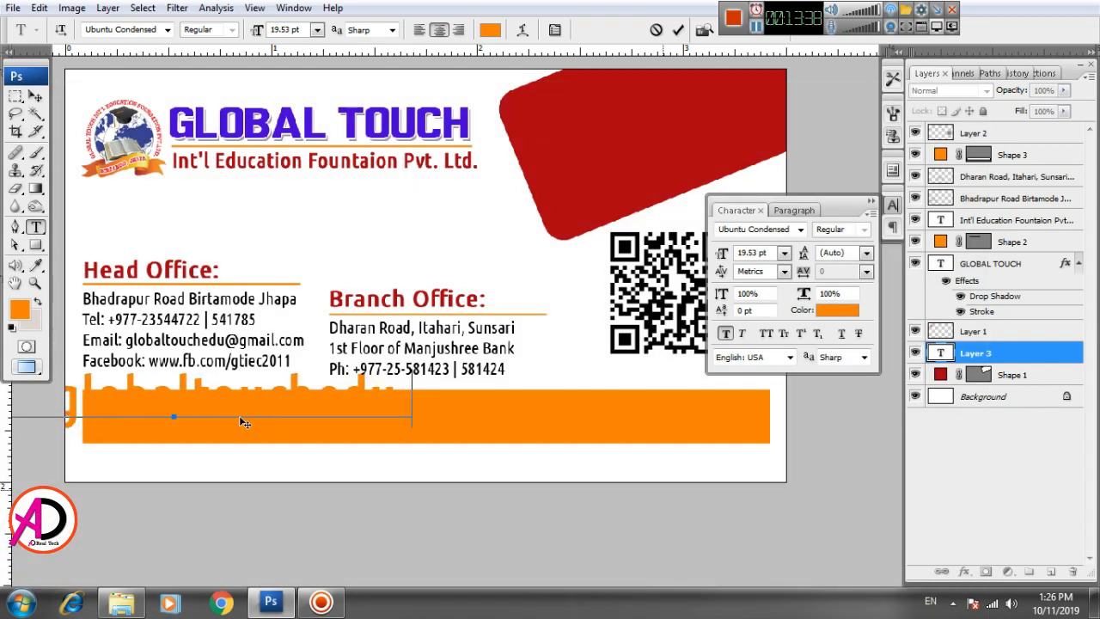
type(".np")
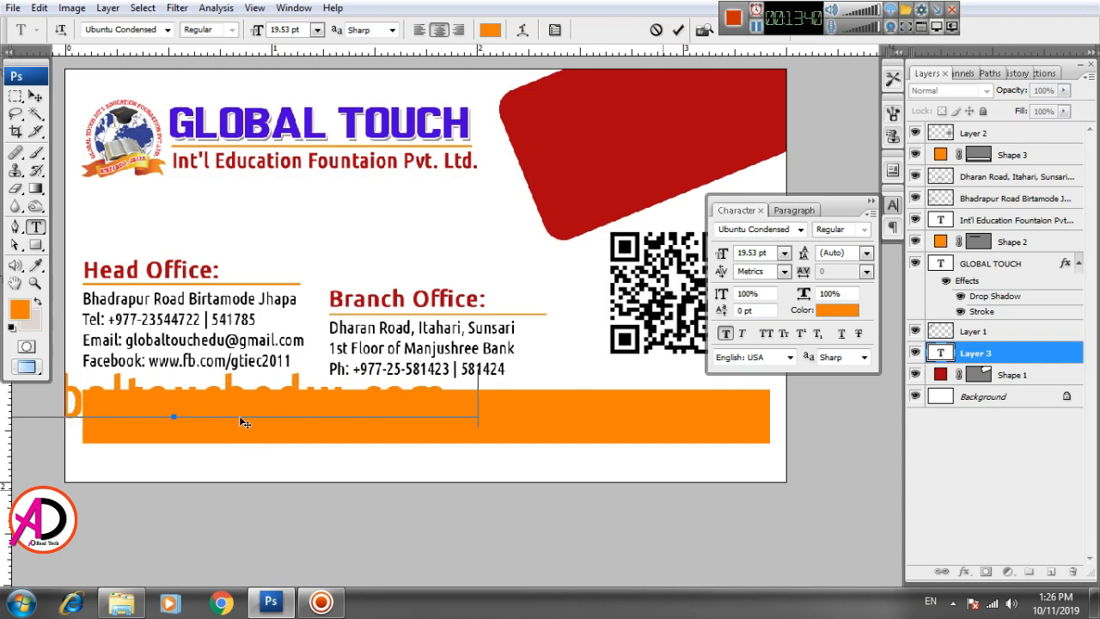
key("ctrl+Return")
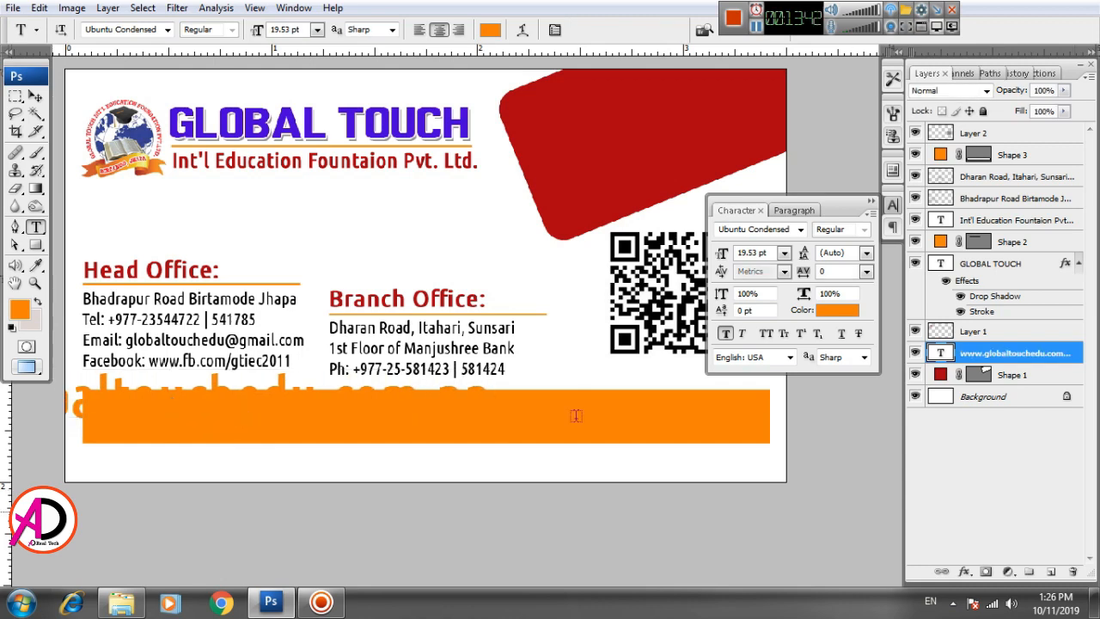
left_click(842, 311)
left_click(597, 197)
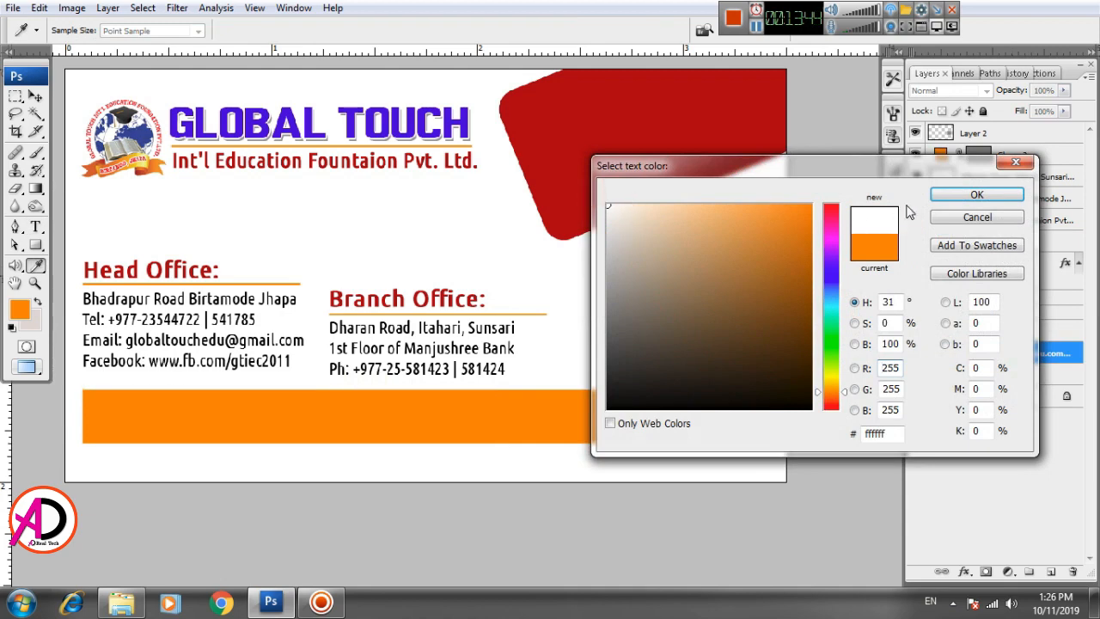
left_click(948, 197)
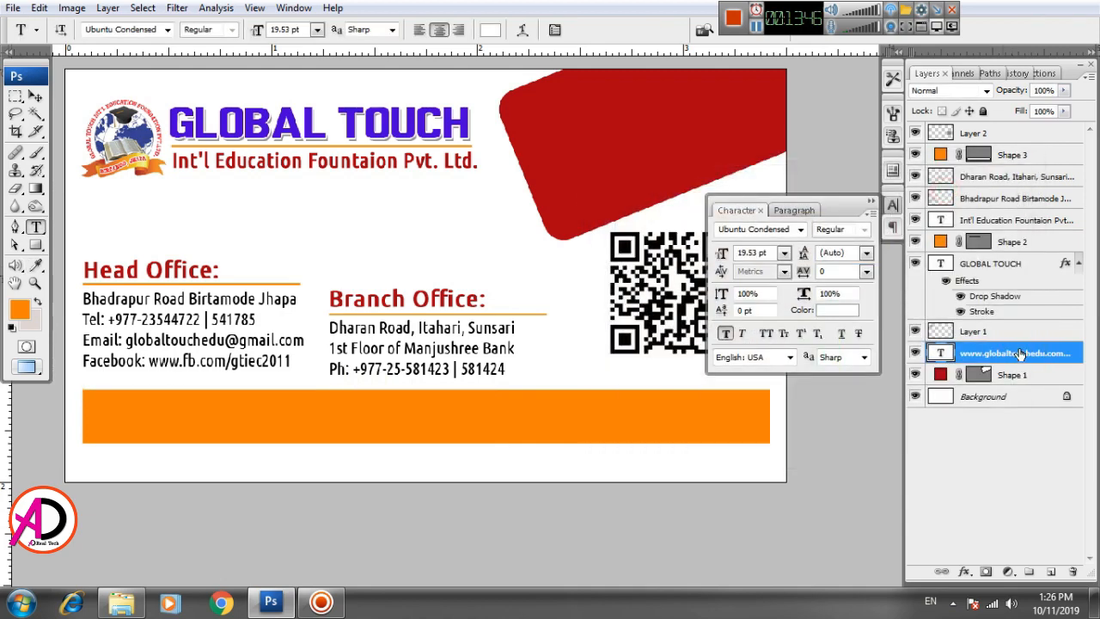
Step: Move the website layer above Shape 3, centre it in the bar, and scale it to about 79%
left_click_drag(1023, 359, 1035, 146)
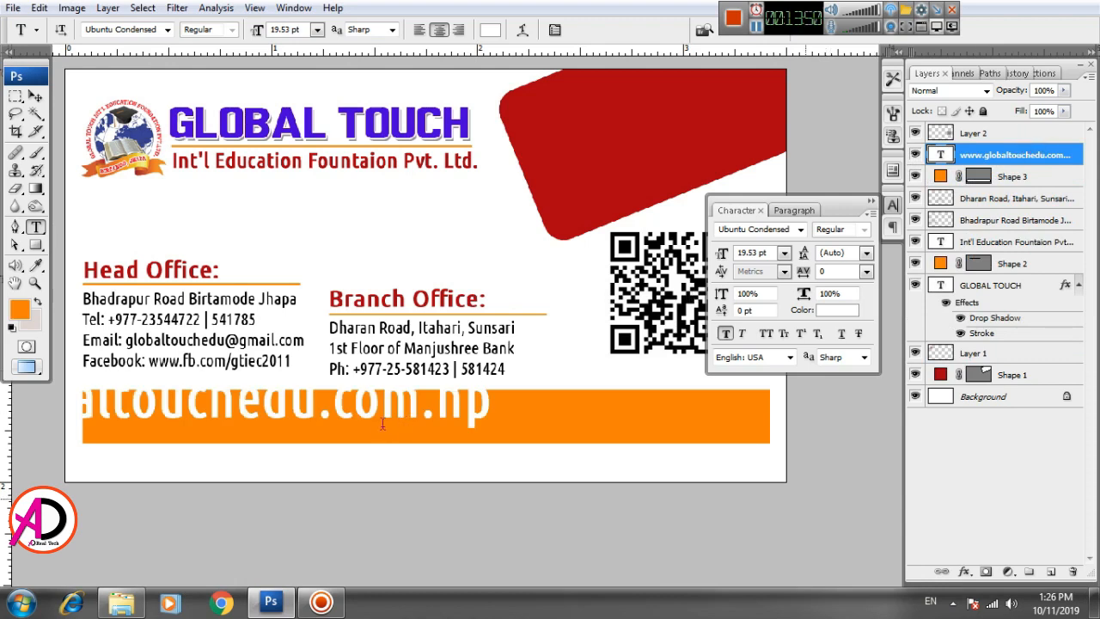
key("v")
left_click_drag(374, 421, 599, 432)
key("ctrl+t")
left_click_drag(717, 383, 663, 389)
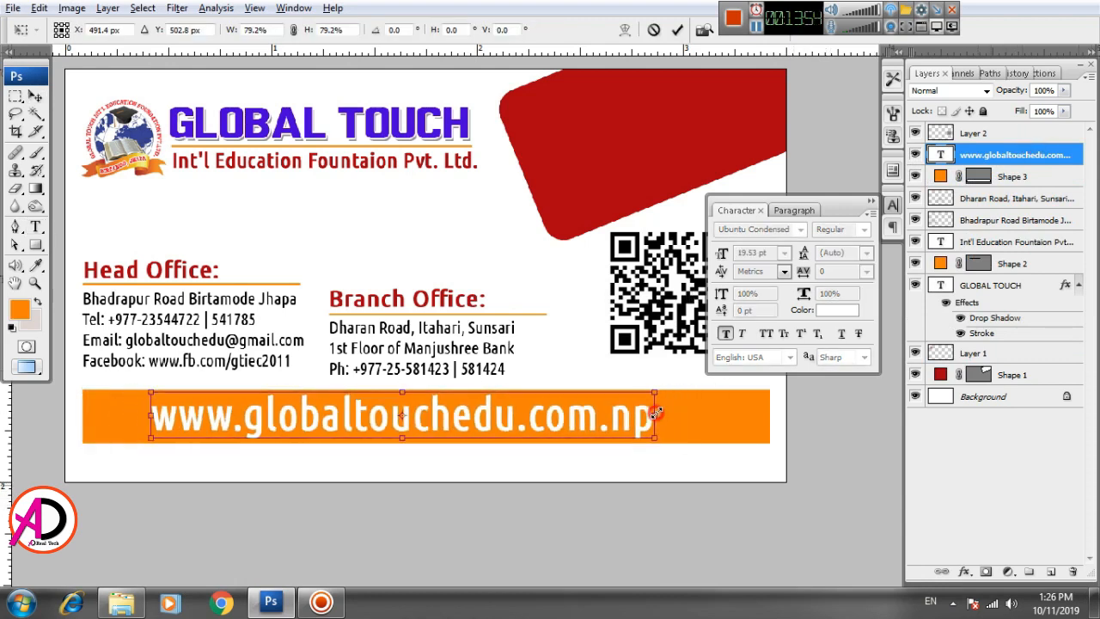
left_click_drag(628, 428, 600, 421)
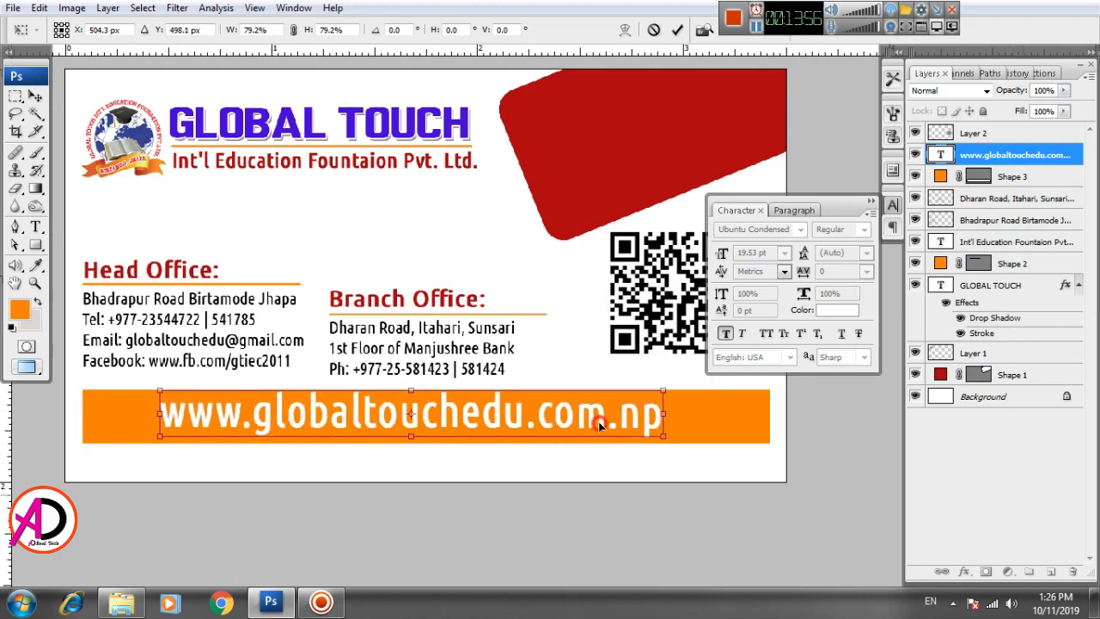
key("Return")
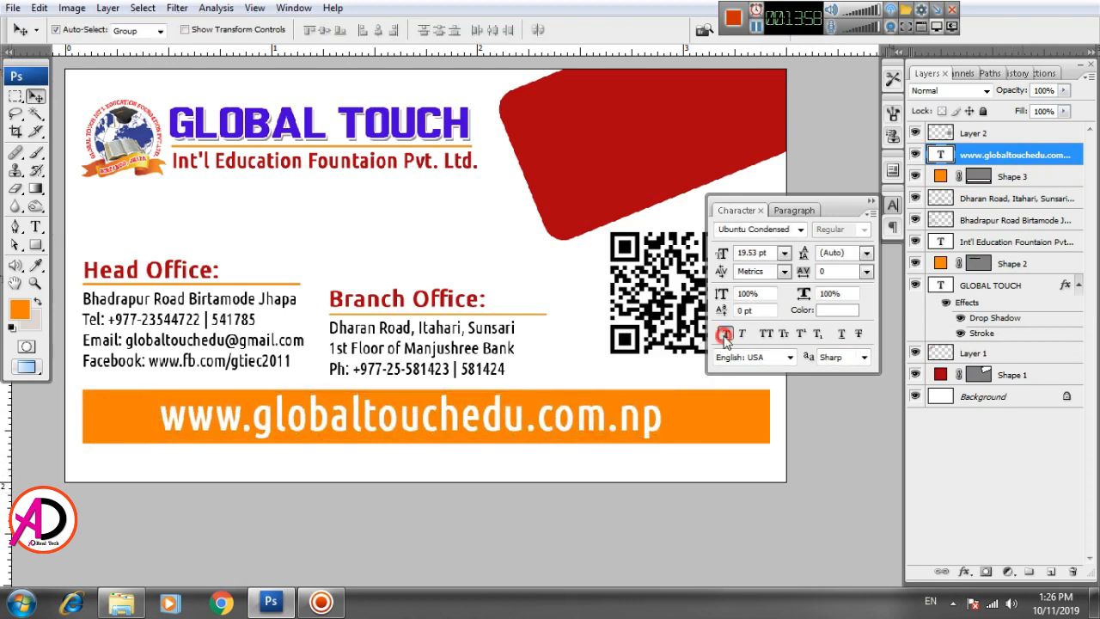
Step: Turn off faux bold on the website text and widen its tracking step by step to 100
left_click(725, 334)
double_click(421, 420)
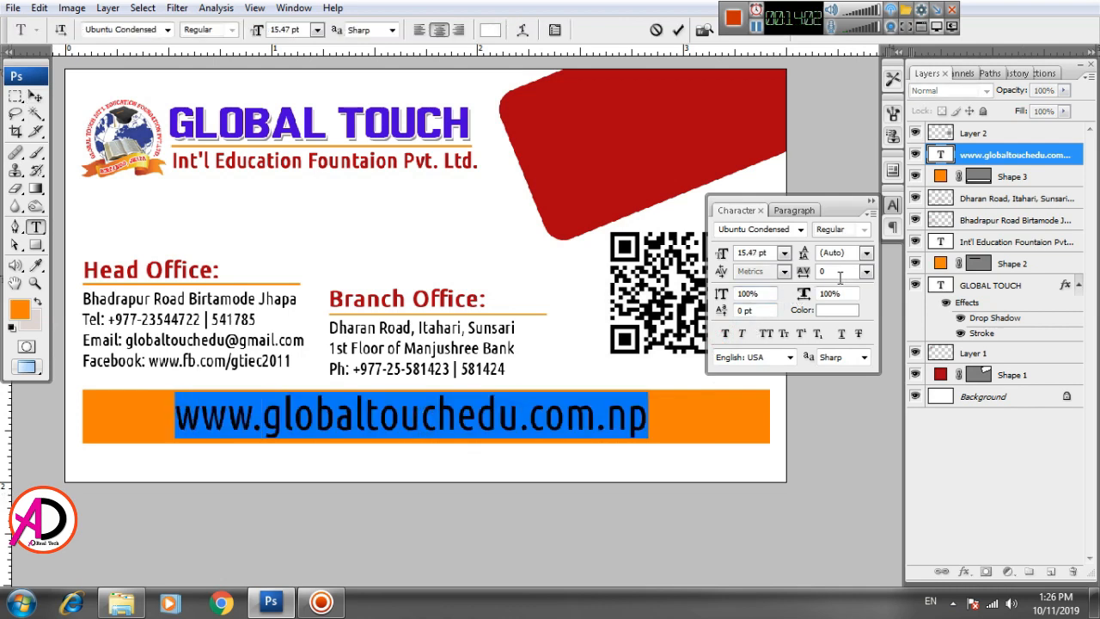
left_click(867, 271)
left_click(851, 456)
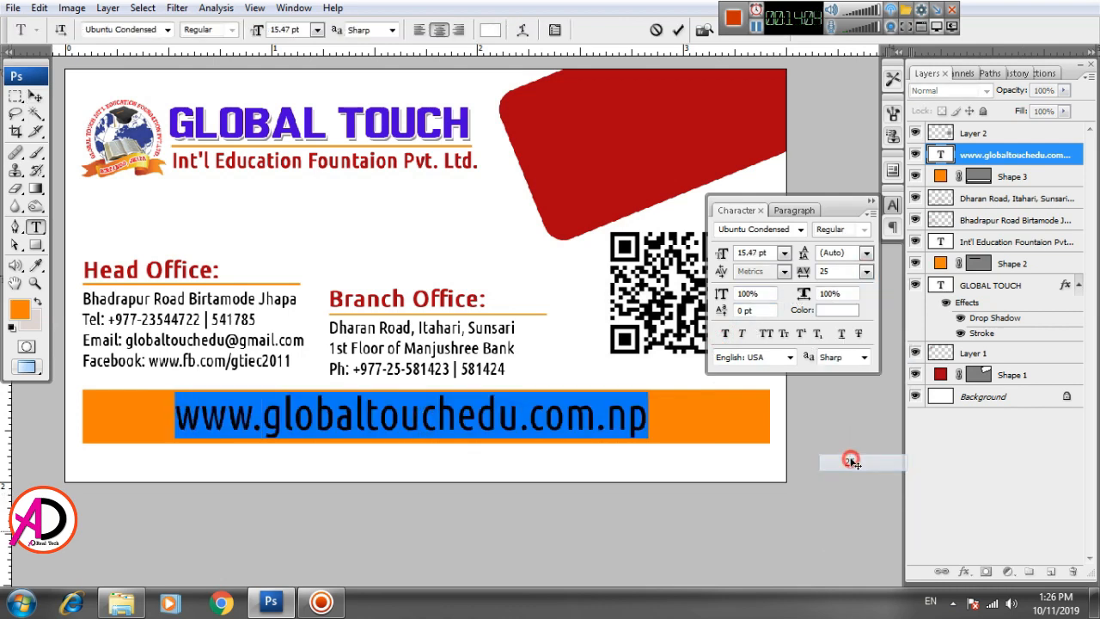
left_click(867, 272)
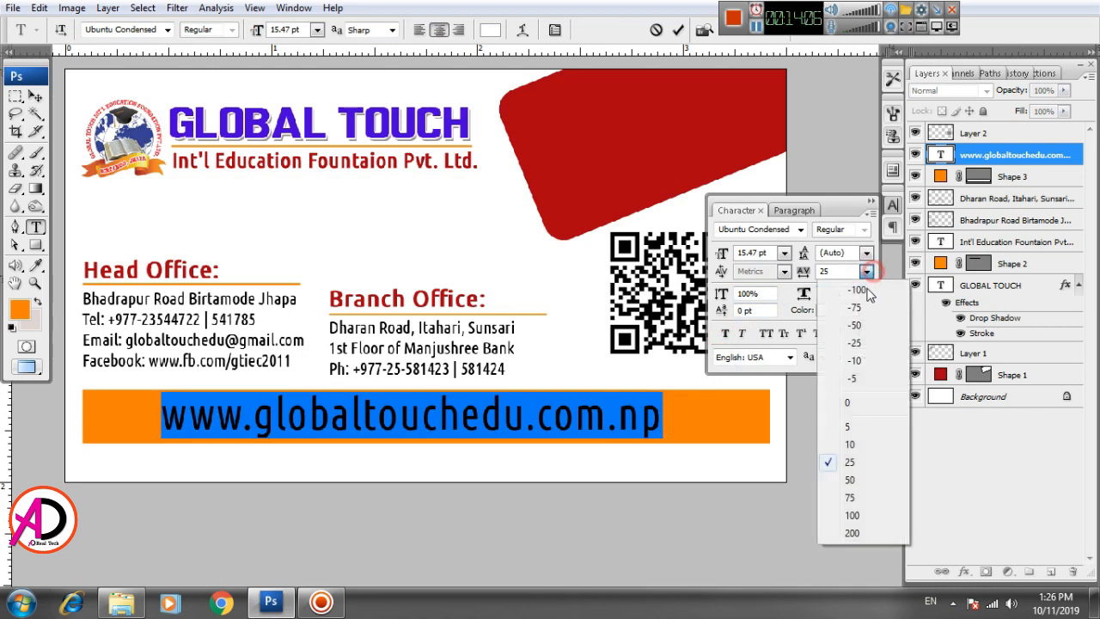
left_click(846, 483)
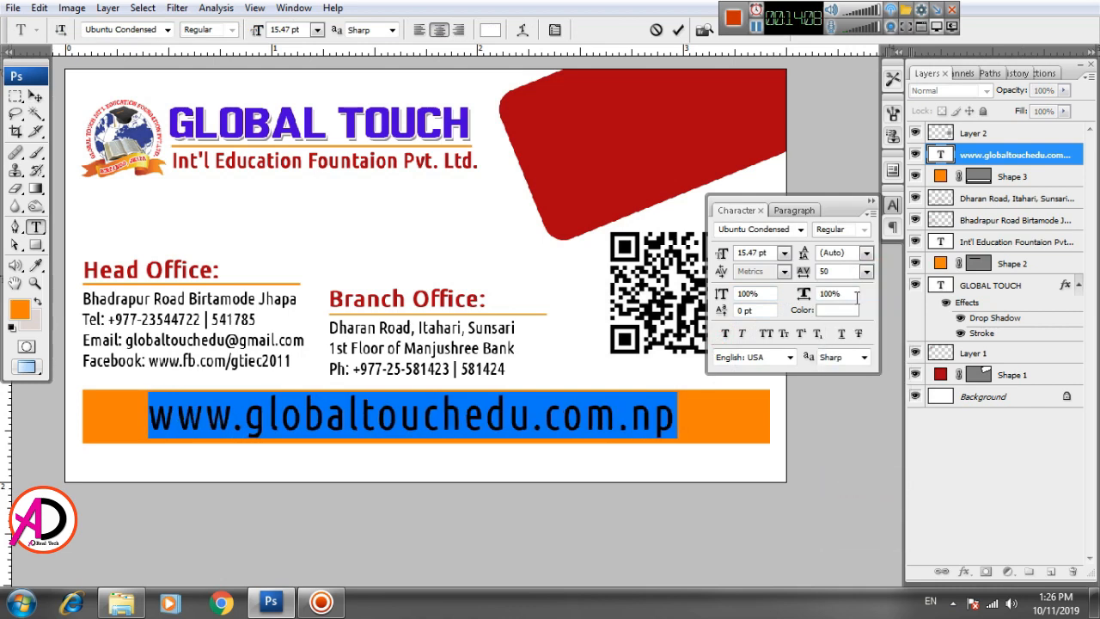
left_click(866, 271)
left_click(851, 501)
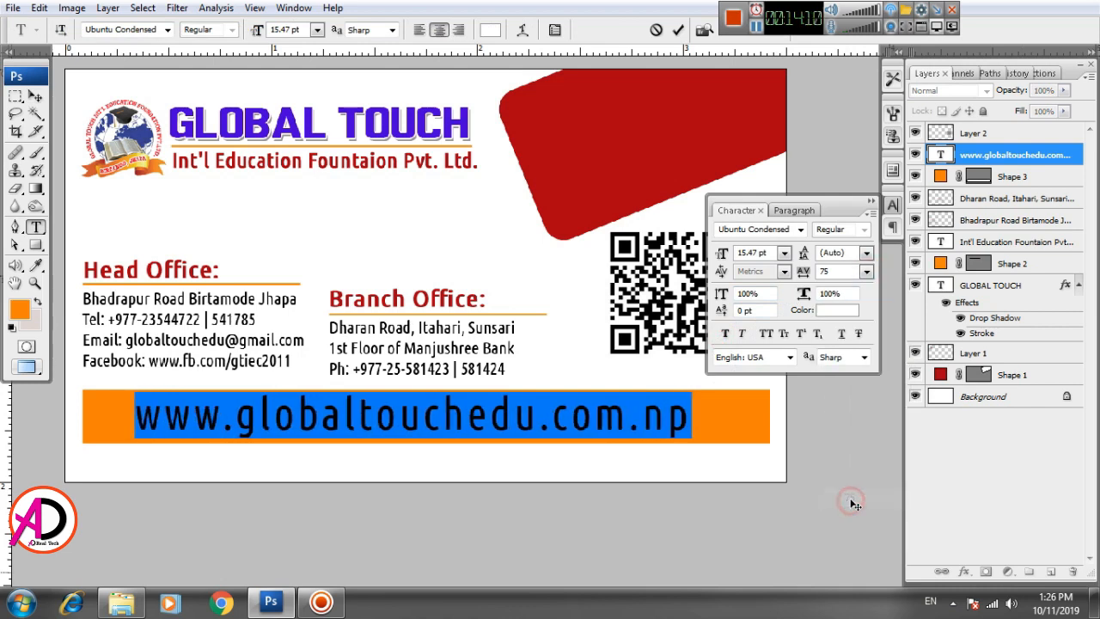
left_click(865, 272)
left_click(830, 517)
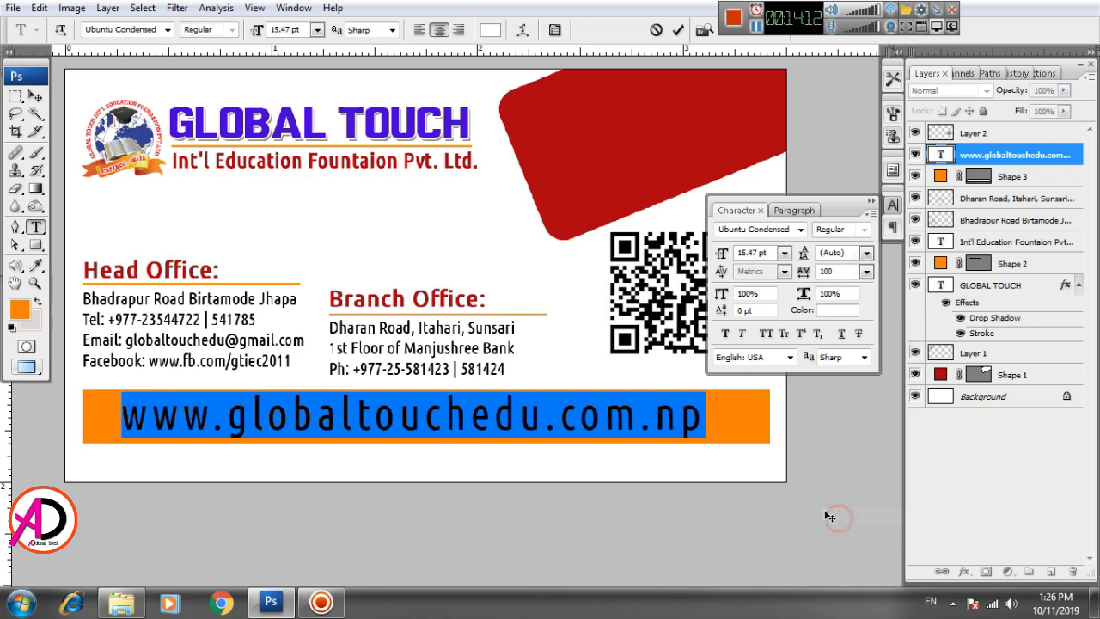
left_click(34, 95)
Step: Scale the website text down to about 78.3% and zoom in on the card
key("ctrl+t")
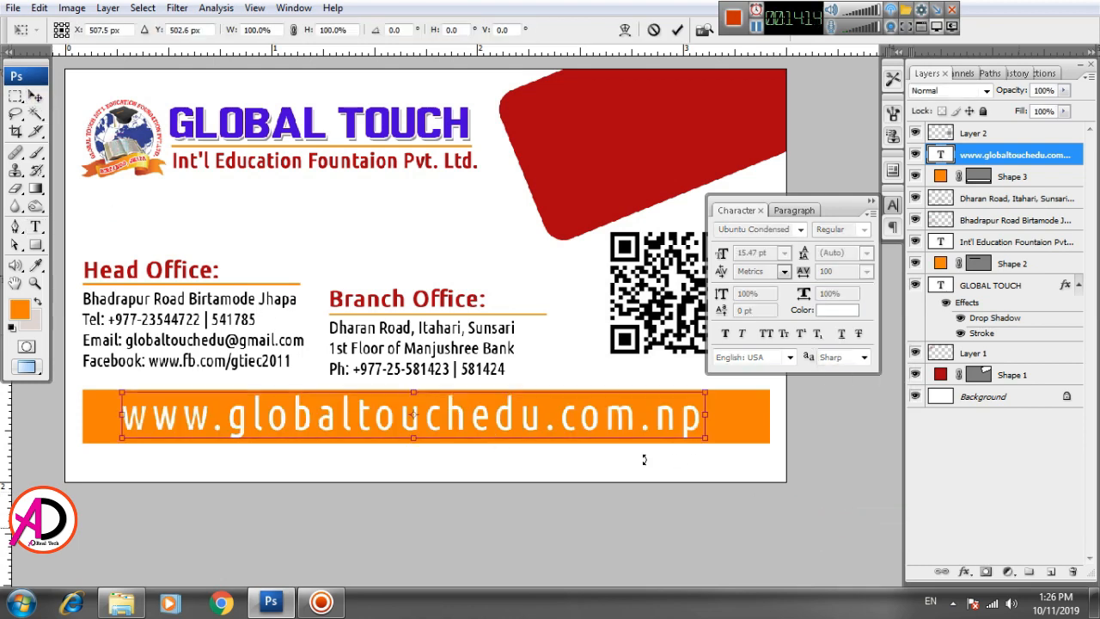
left_click_drag(709, 392, 620, 399)
key("Return")
key("ctrl+minus")
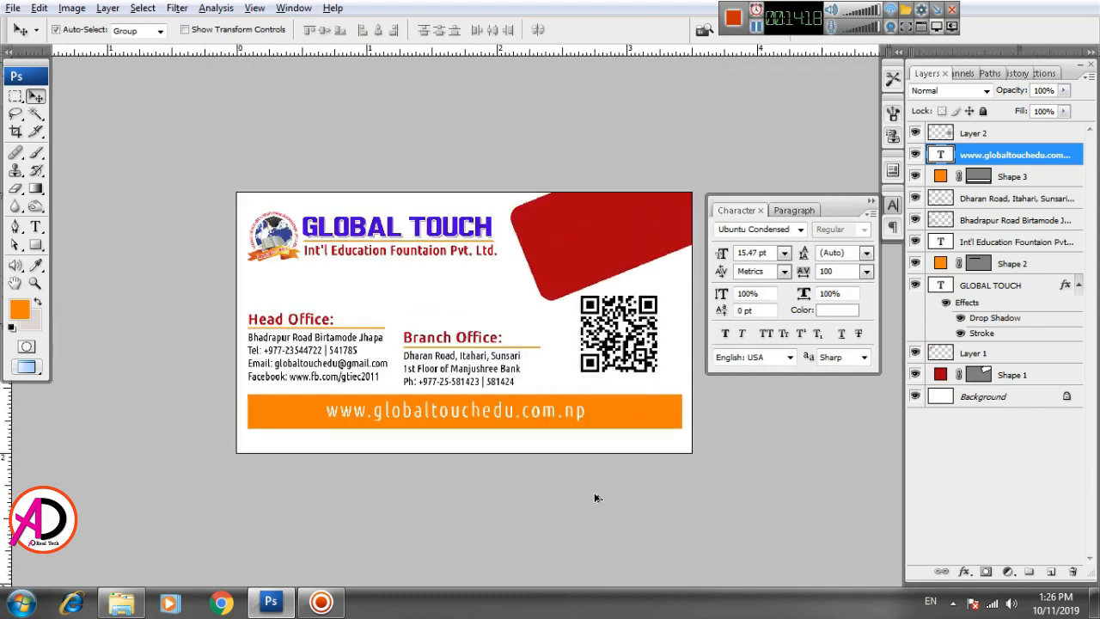
key("alt+space")
left_click(644, 474)
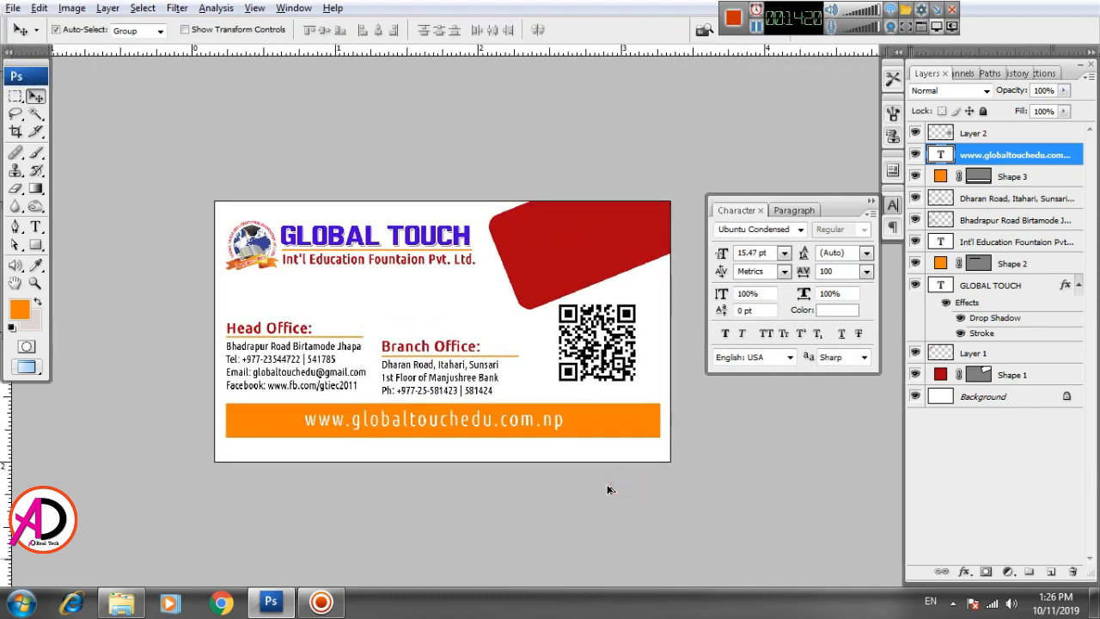
key("ctrl+plus")
key("ctrl+plus")
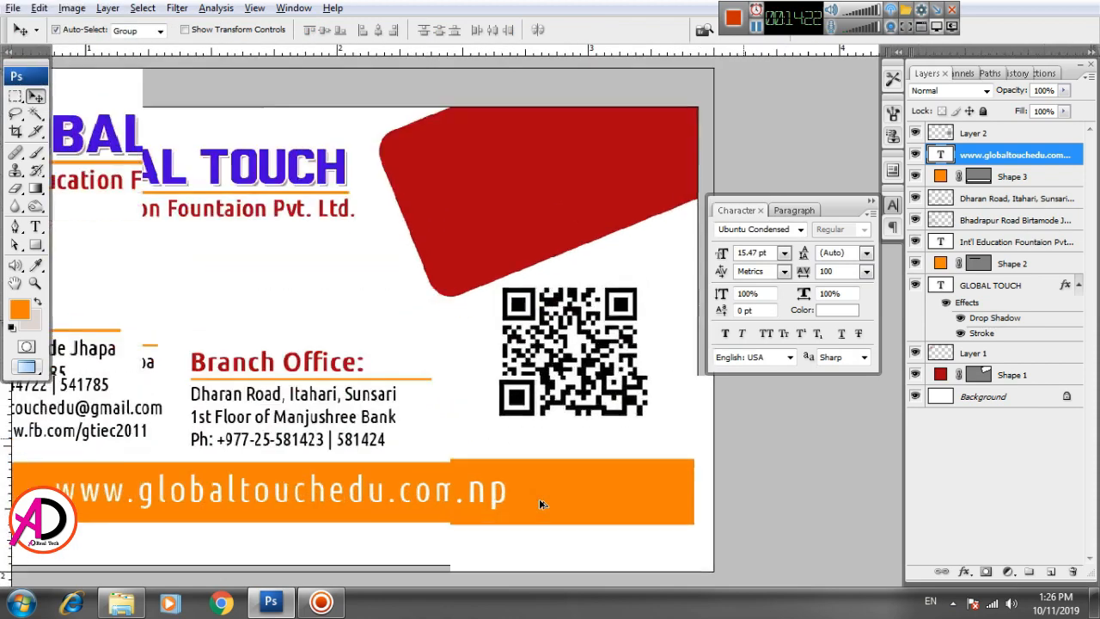
scroll(564, 544, "up", 3)
key("ctrl+plus")
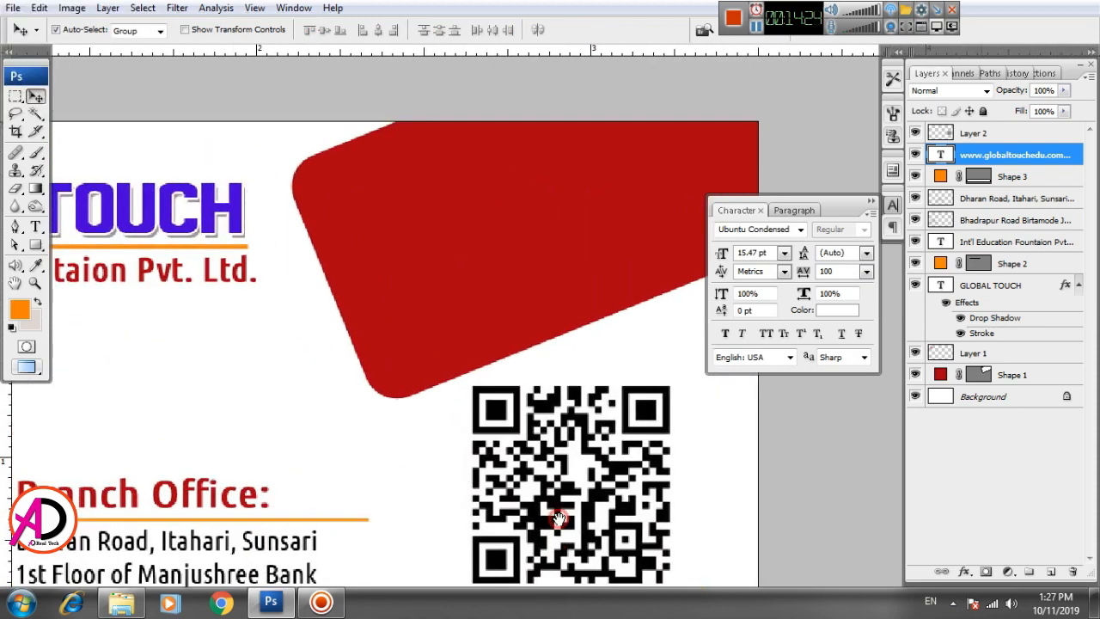
Step: Type the person's full name as a new text line on the red shape
left_click(36, 227)
left_click(370, 235)
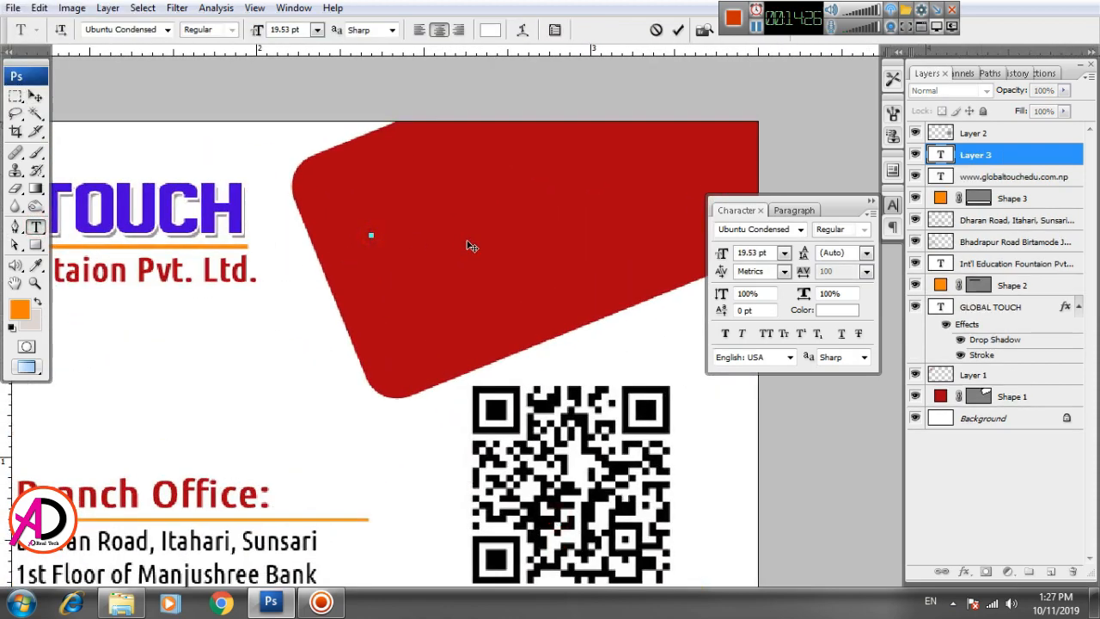
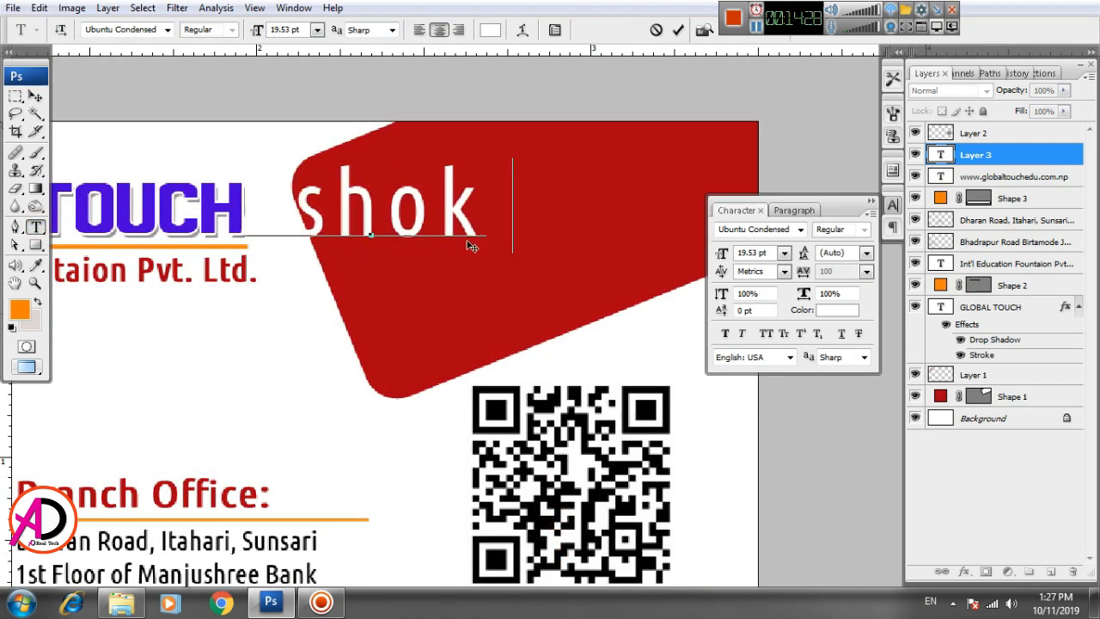
key("ctrl+Return")
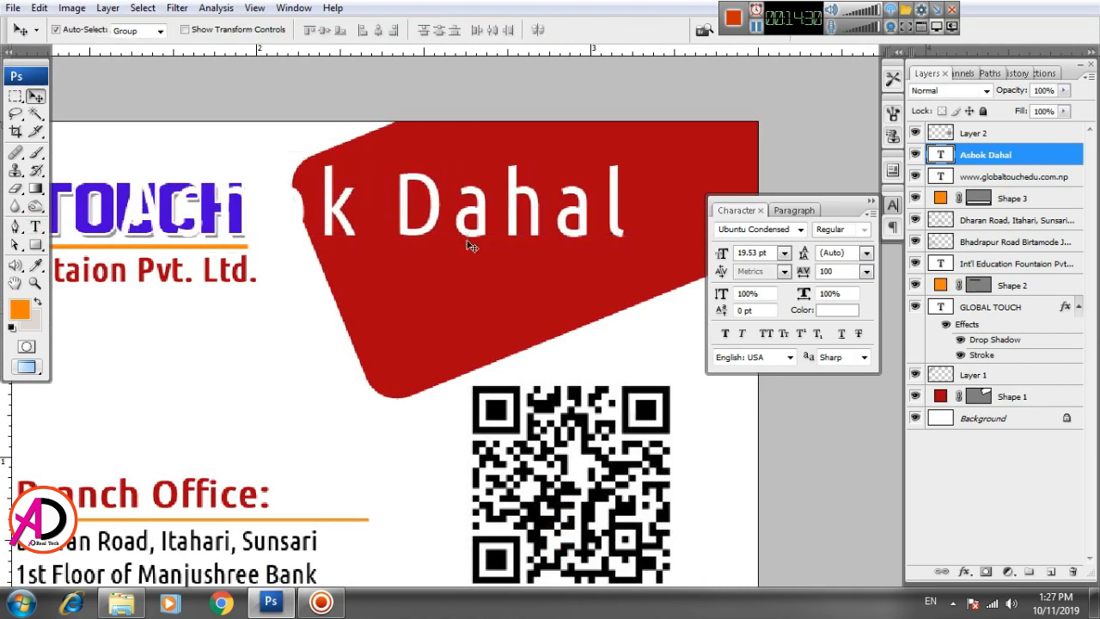
Step: Scale the name to about 49.8%, move it to the top of the red shape, and make it faux bold
key("ctrl+t")
left_click_drag(637, 158, 524, 178)
left_click_drag(471, 213, 671, 146)
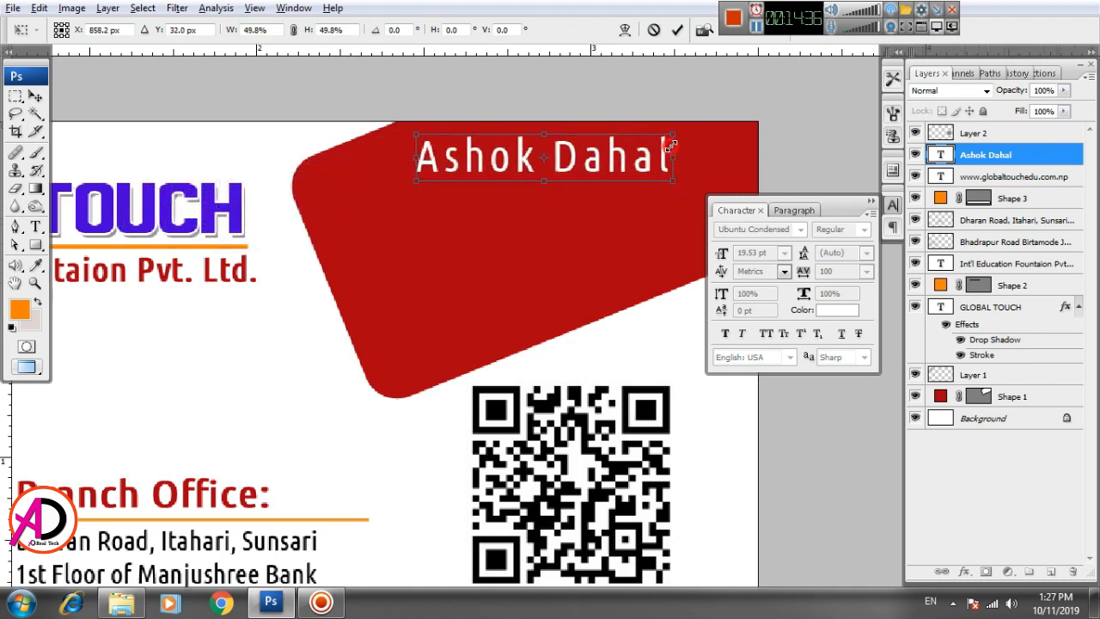
key("Return")
left_click(724, 333)
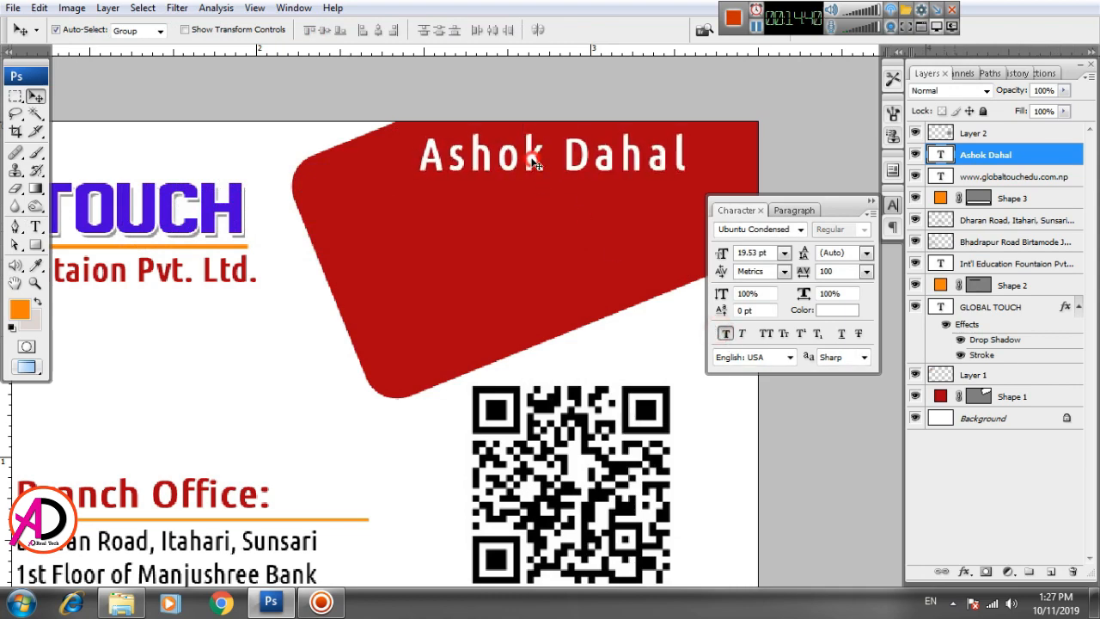
scroll(554, 250, "up", 1)
scroll(554, 250, "up", 1)
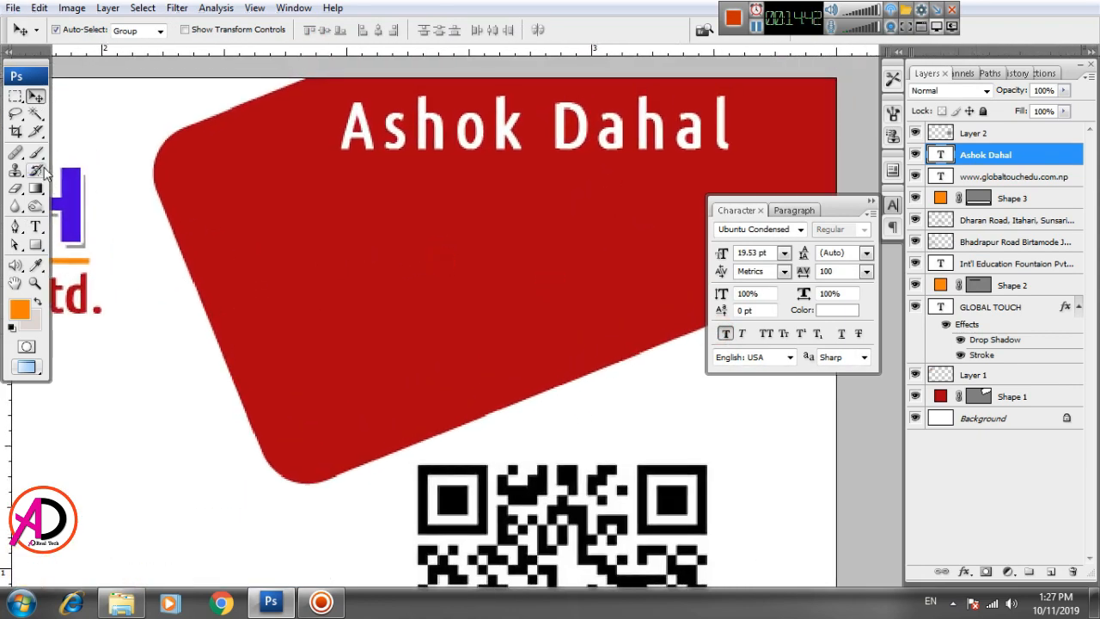
Step: Draw a Line Tool line beneath the name across the red shape and flatten it thin
right_click(37, 250)
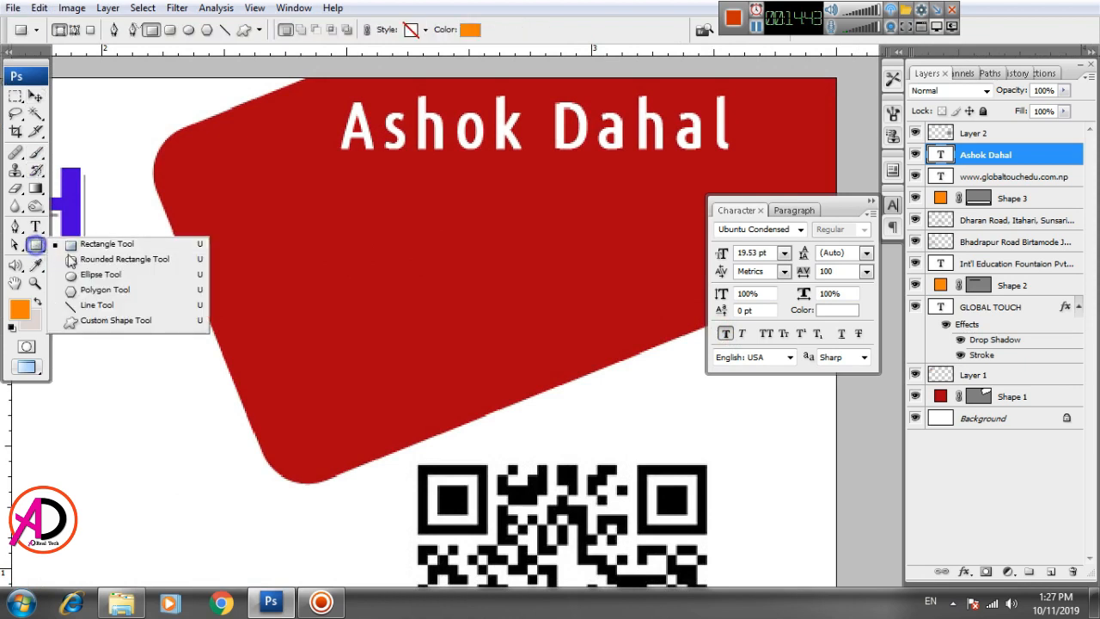
left_click(90, 307)
left_click_drag(262, 170, 762, 175)
key("v")
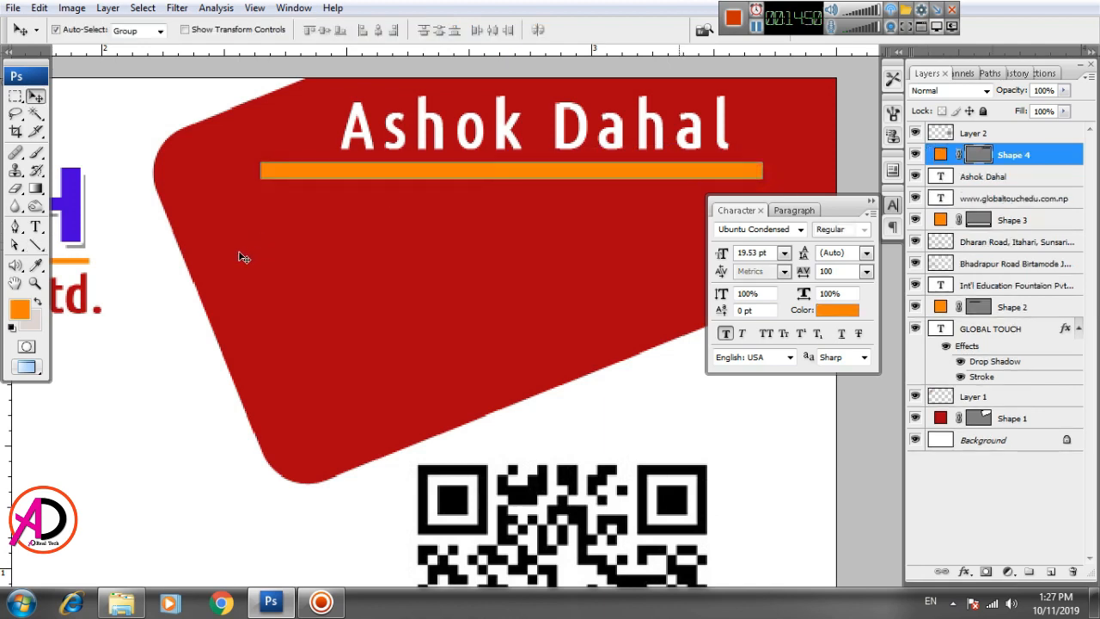
key("ctrl+t")
left_click_drag(512, 176, 511, 168)
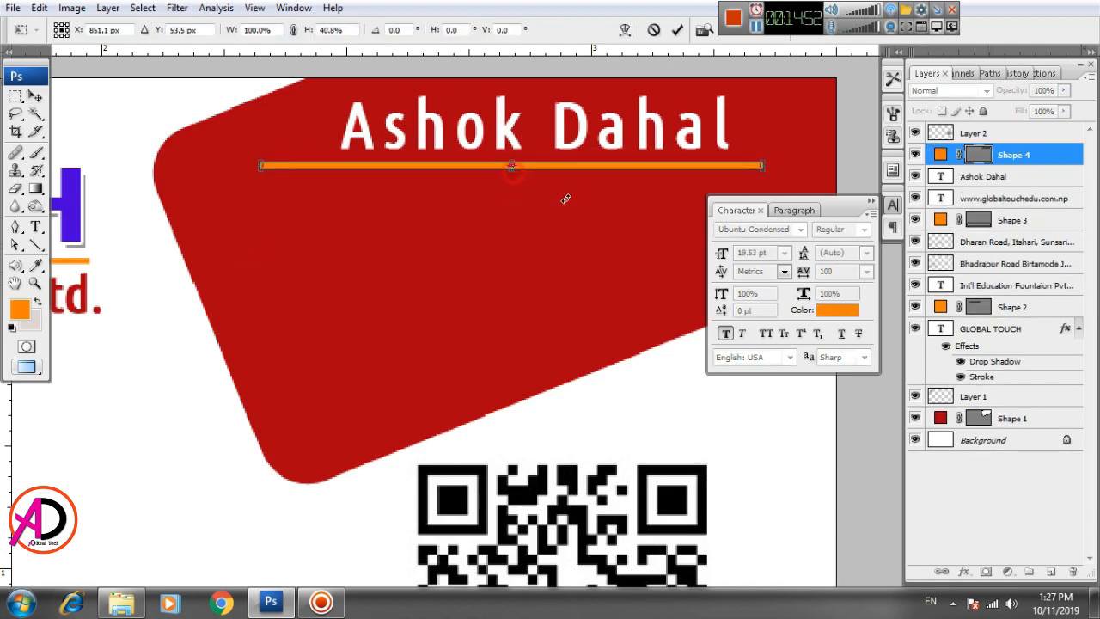
key("Return")
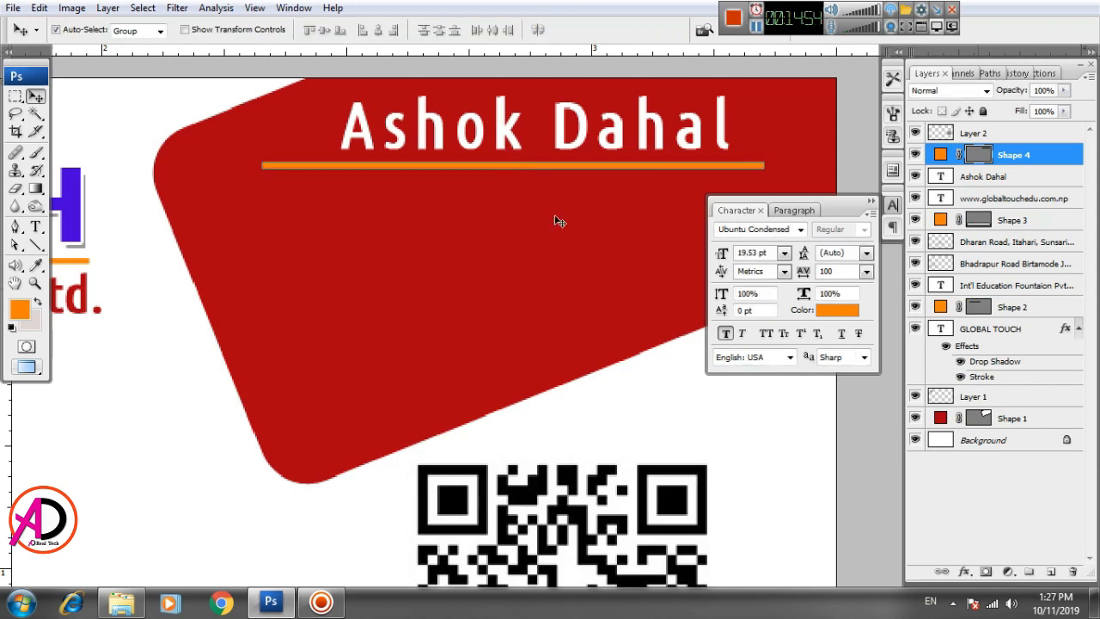
Step: Recolour the Shape 4 line white, sampled from the name text
left_click(589, 194)
left_click(586, 167)
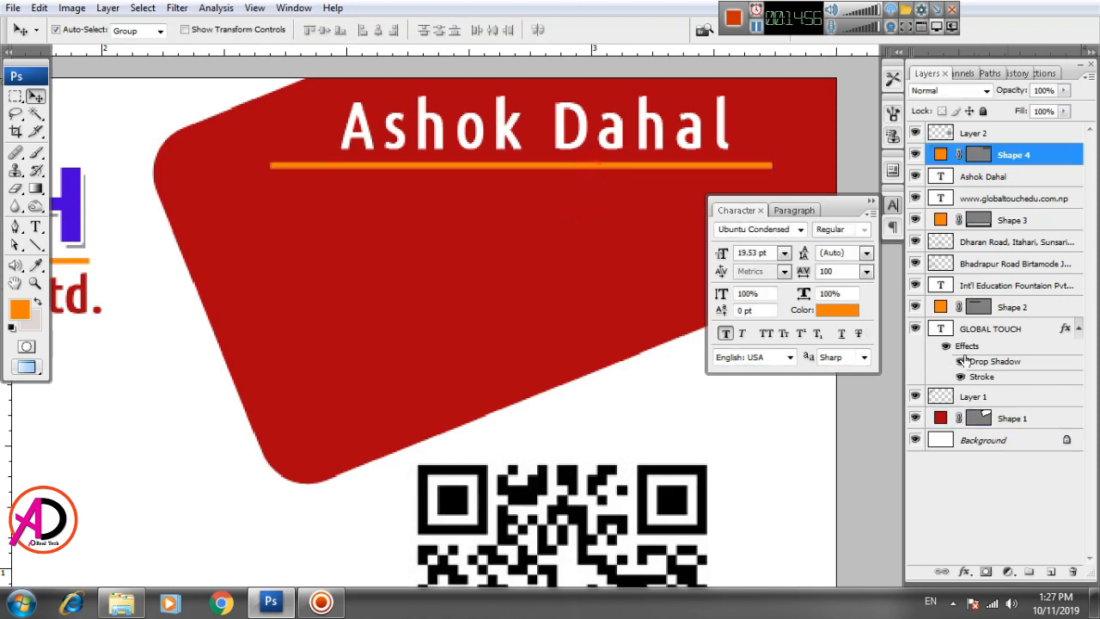
double_click(942, 155)
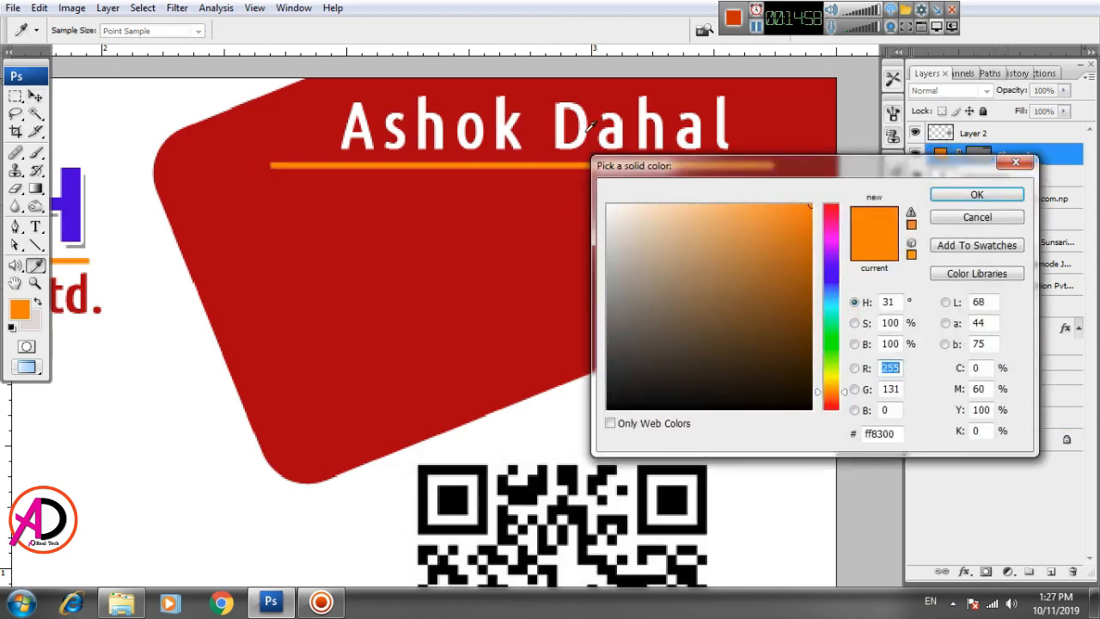
left_click(590, 126)
left_click(976, 194)
left_click_drag(464, 270, 421, 339)
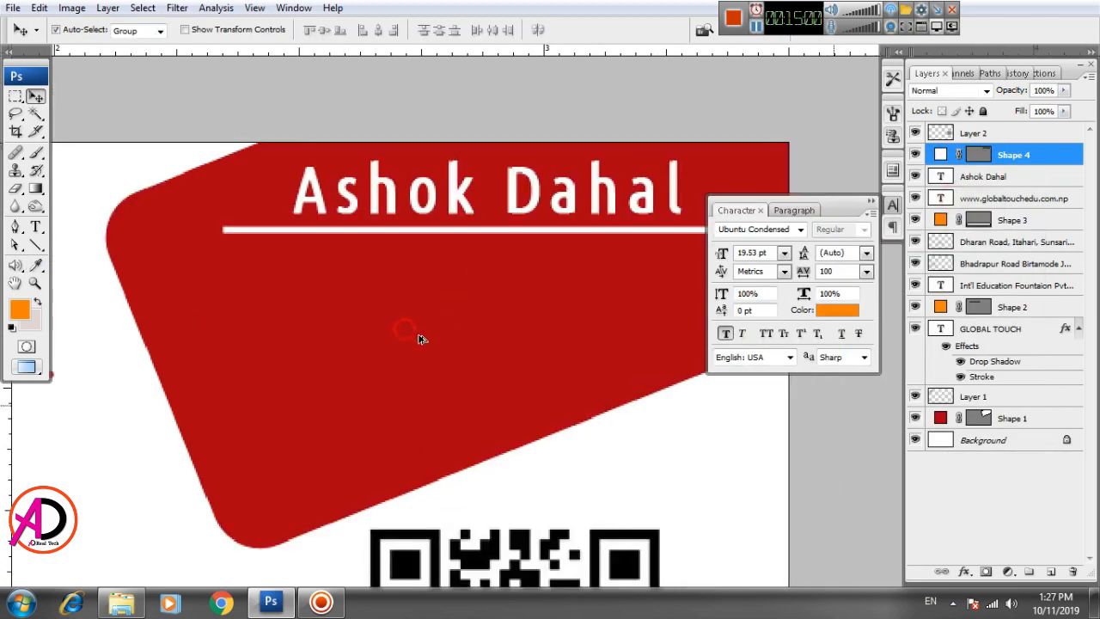
scroll(429, 348, "down", 5)
left_click_drag(497, 427, 618, 312)
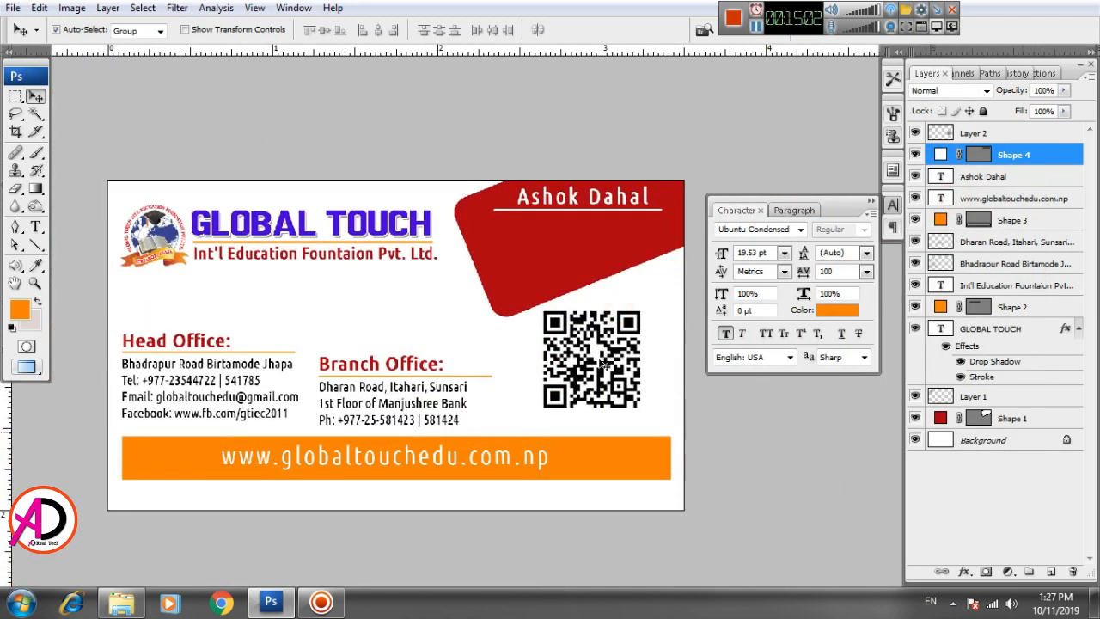
Step: Nudge the name text slightly to the left
scroll(606, 365, "up", 4)
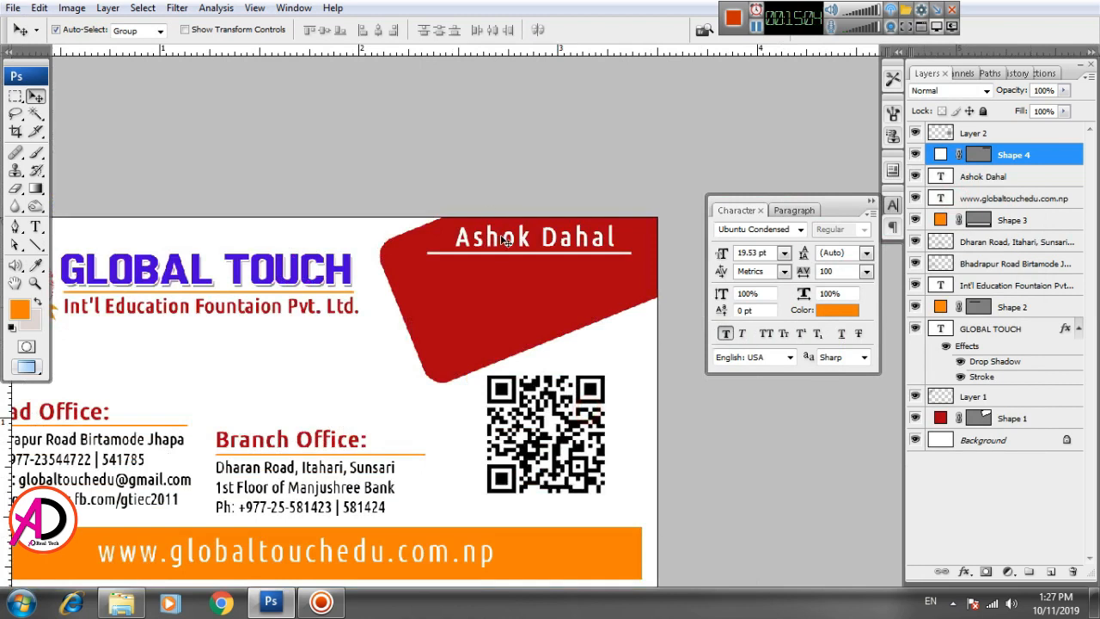
left_click(496, 246)
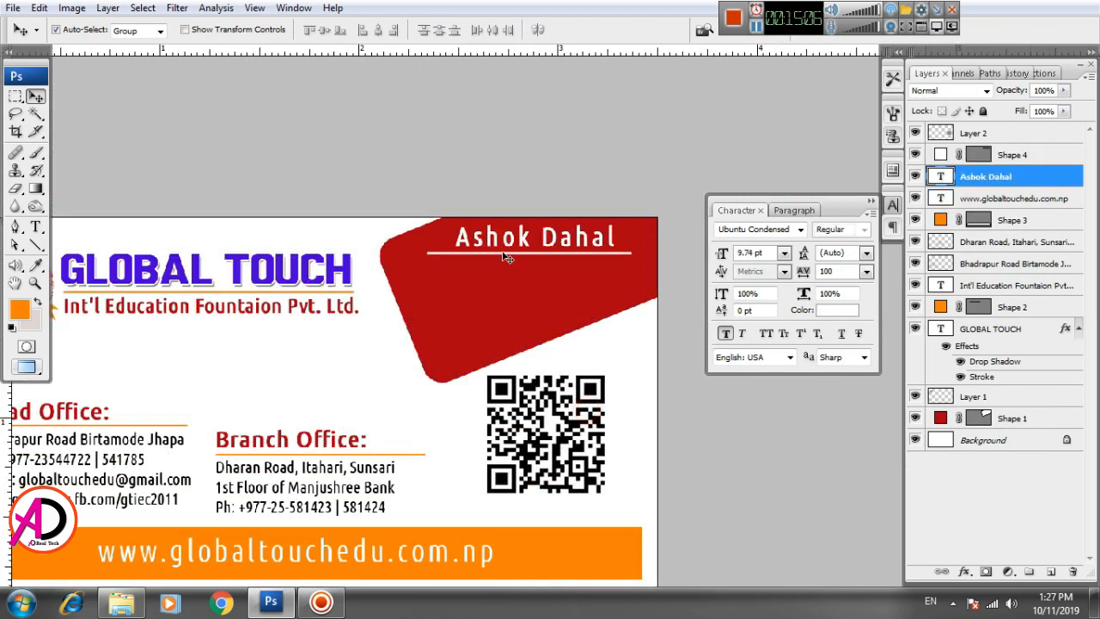
key("Left")
key("Left")
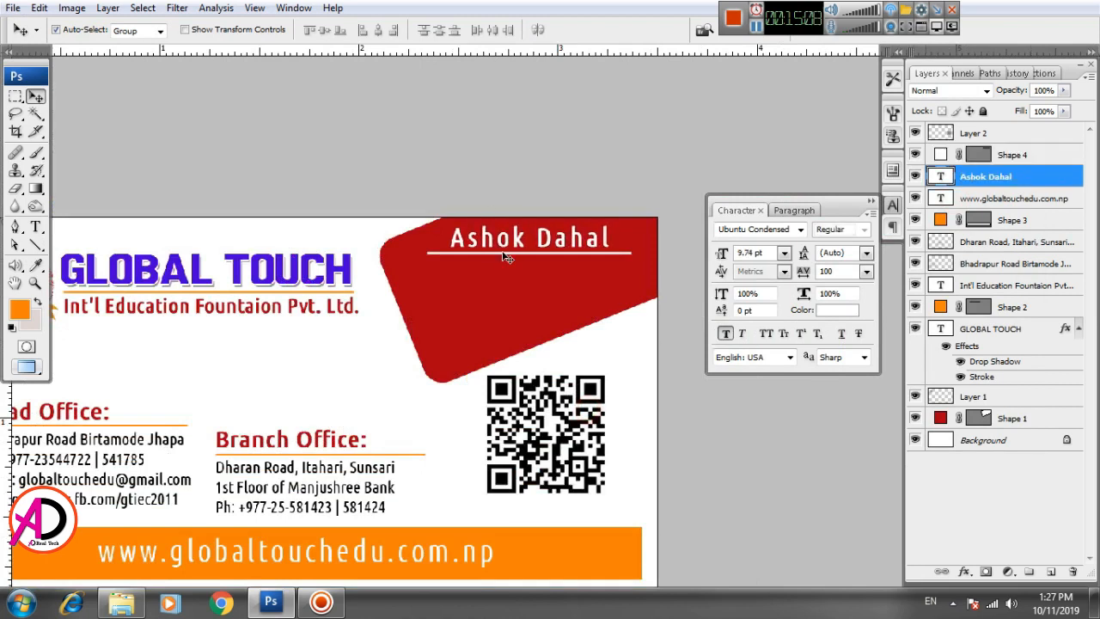
Step: Start a new text line below the underline typing the title 'Chief Instructor'
scroll(501, 332, "up", 1)
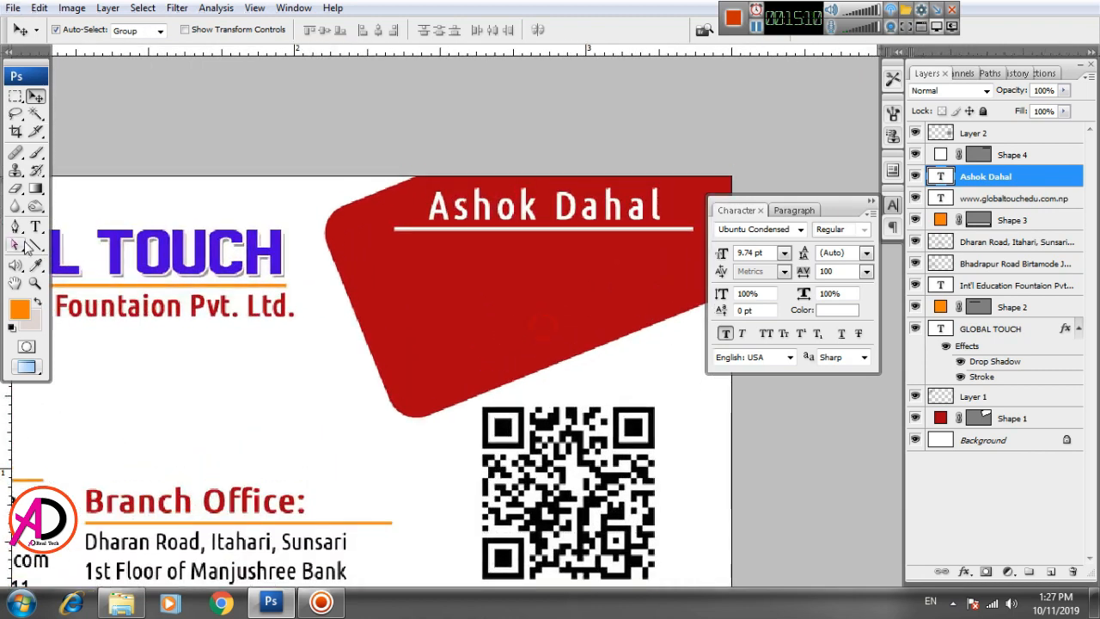
left_click(35, 226)
left_click(397, 307)
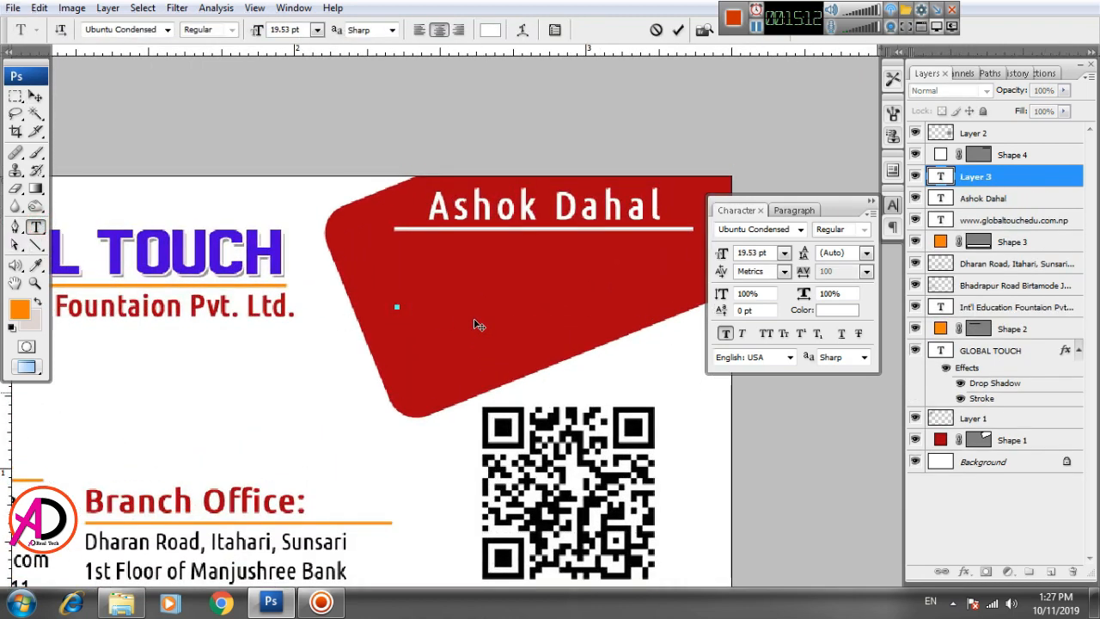
Step: Finish typing 'Chief Instructor [IT]', then shrink it and place it under the name
type("Chi")
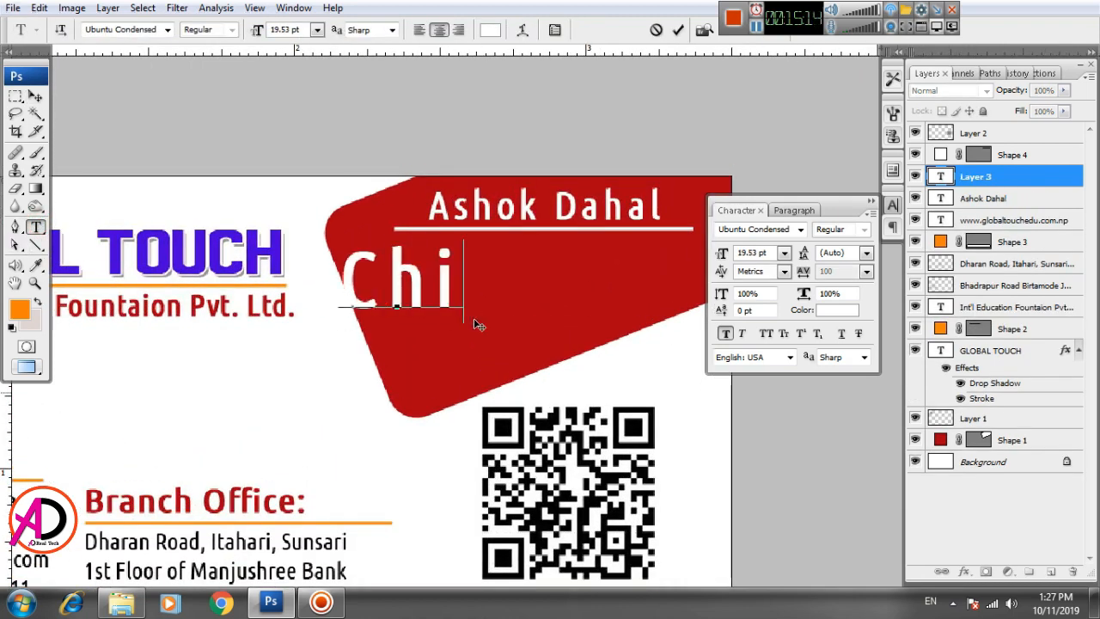
type("ef")
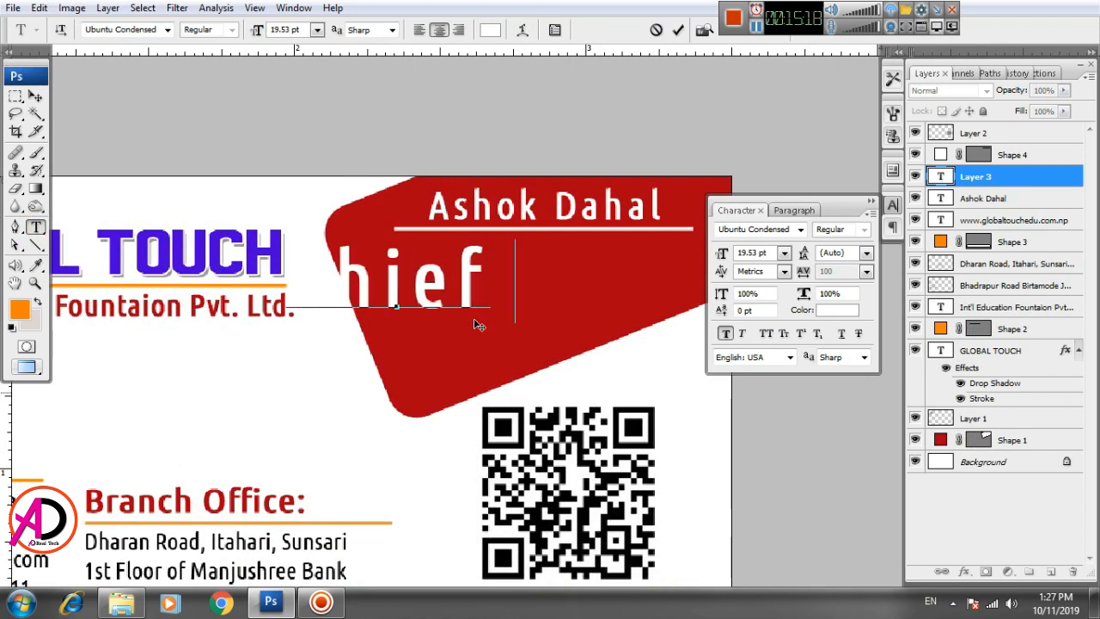
type(" Instructor [I")
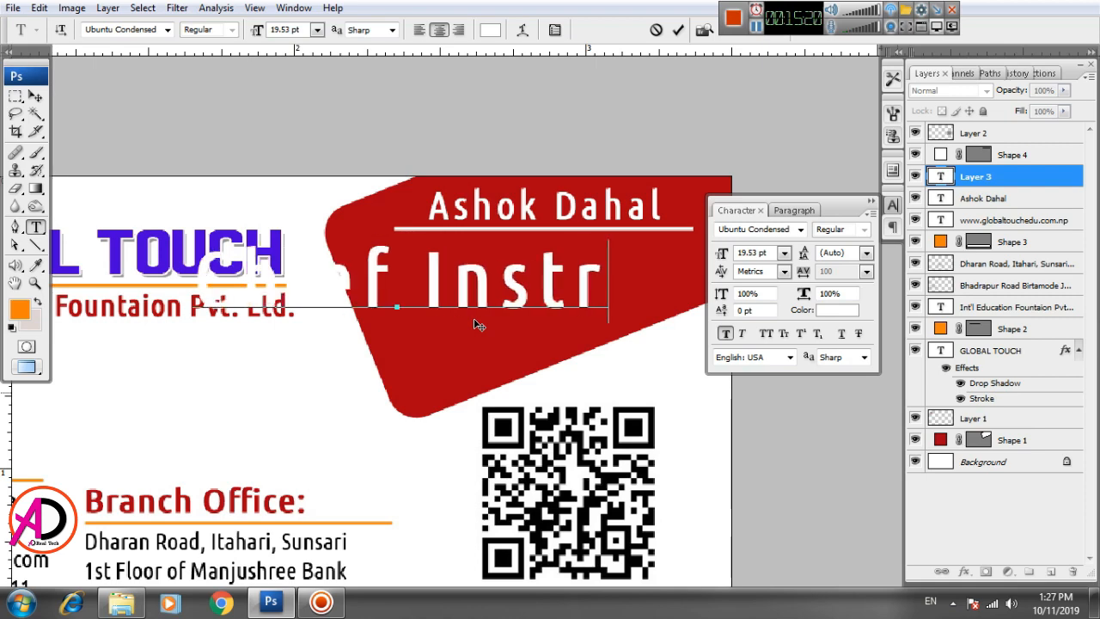
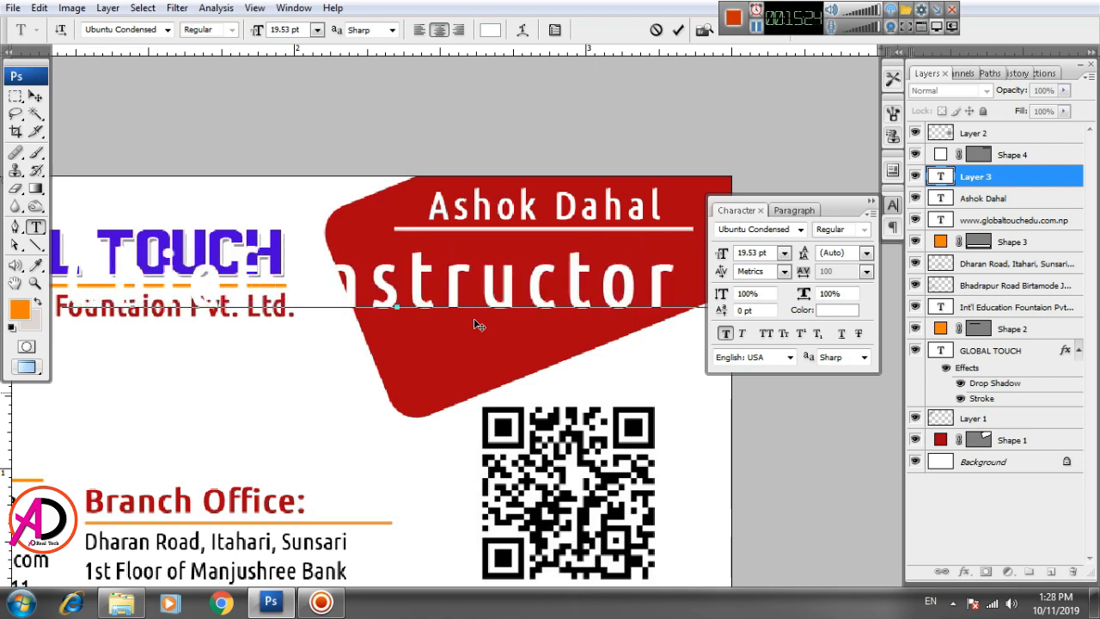
Step: Finish typing 'Chief Instructor [IT]', then shrink it and place it under the name
type(" [")
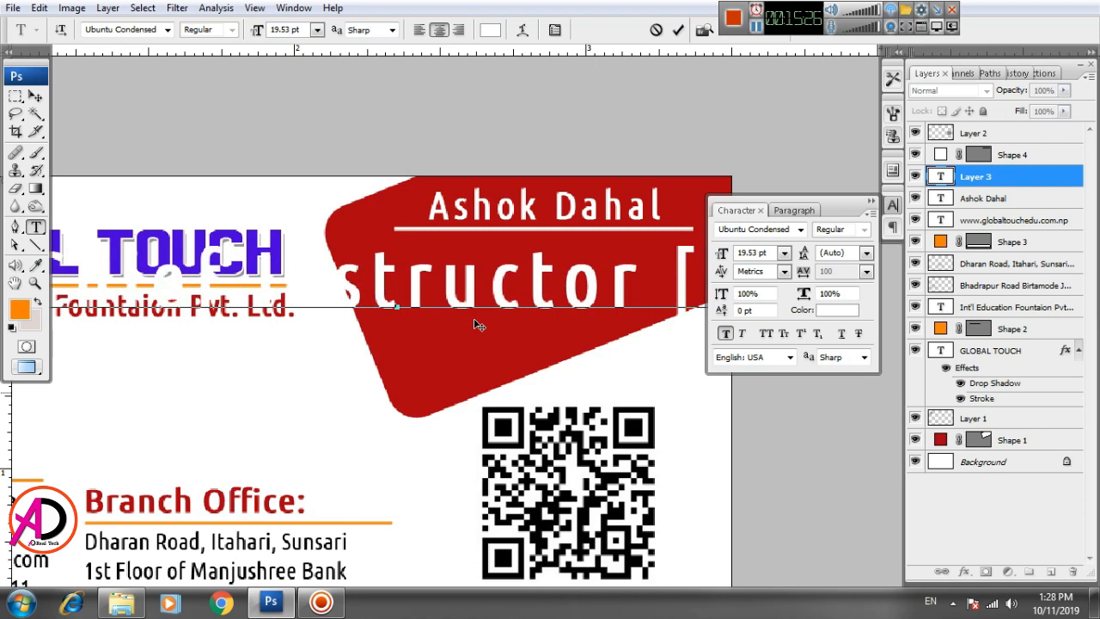
type("I")
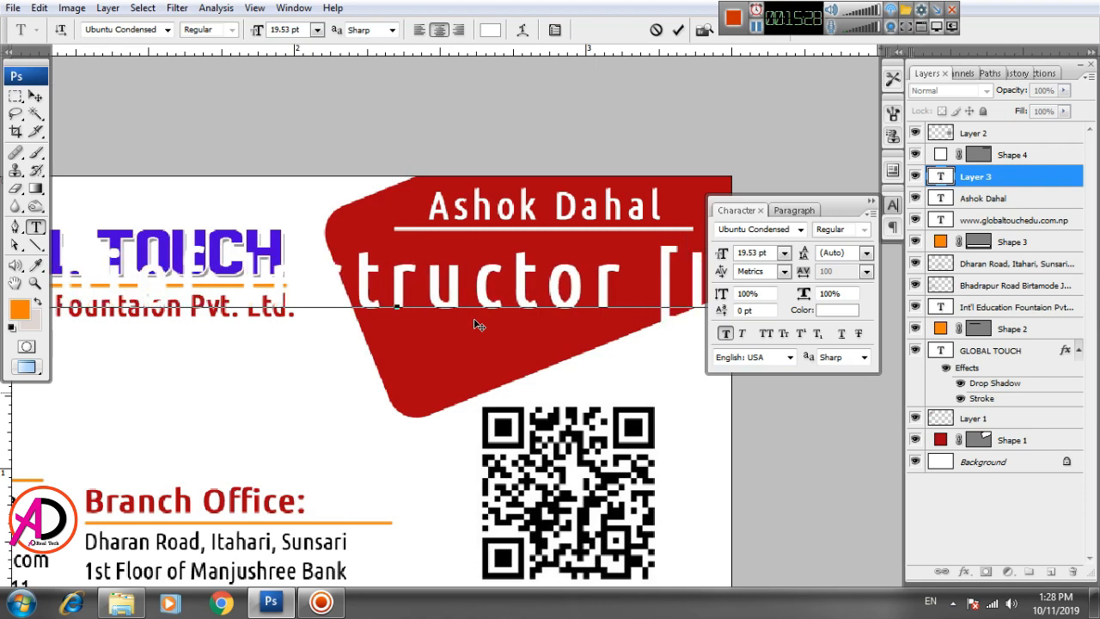
key("ctrl+Return")
key("v")
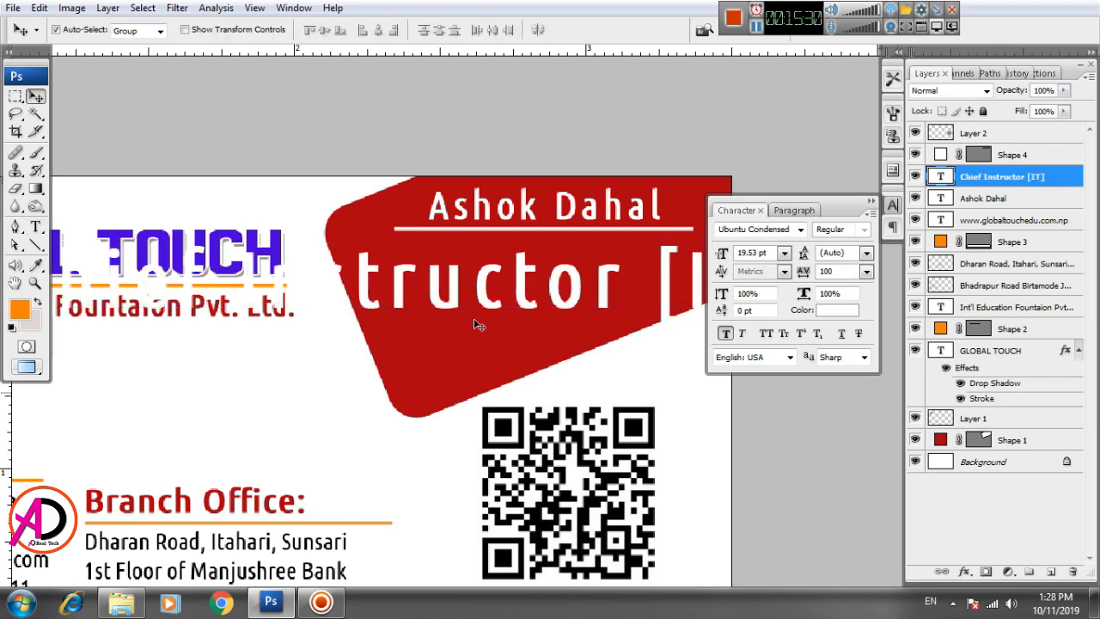
key("ctrl+t")
key("ctrl+minus")
key("ctrl+minus")
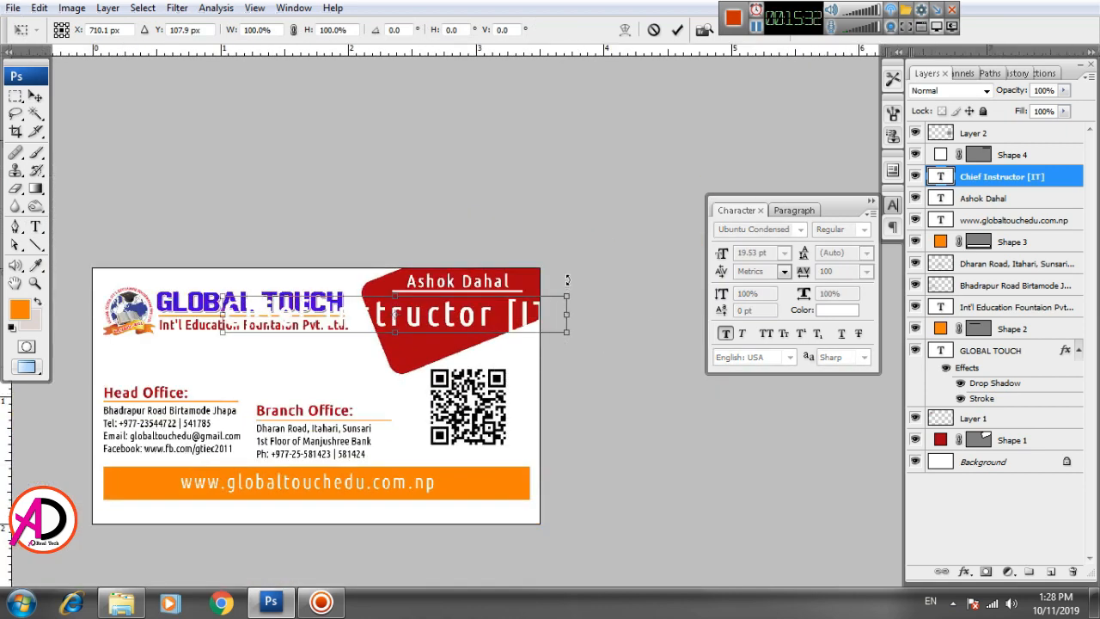
left_click_drag(559, 300, 509, 308)
left_click_drag(506, 303, 505, 303)
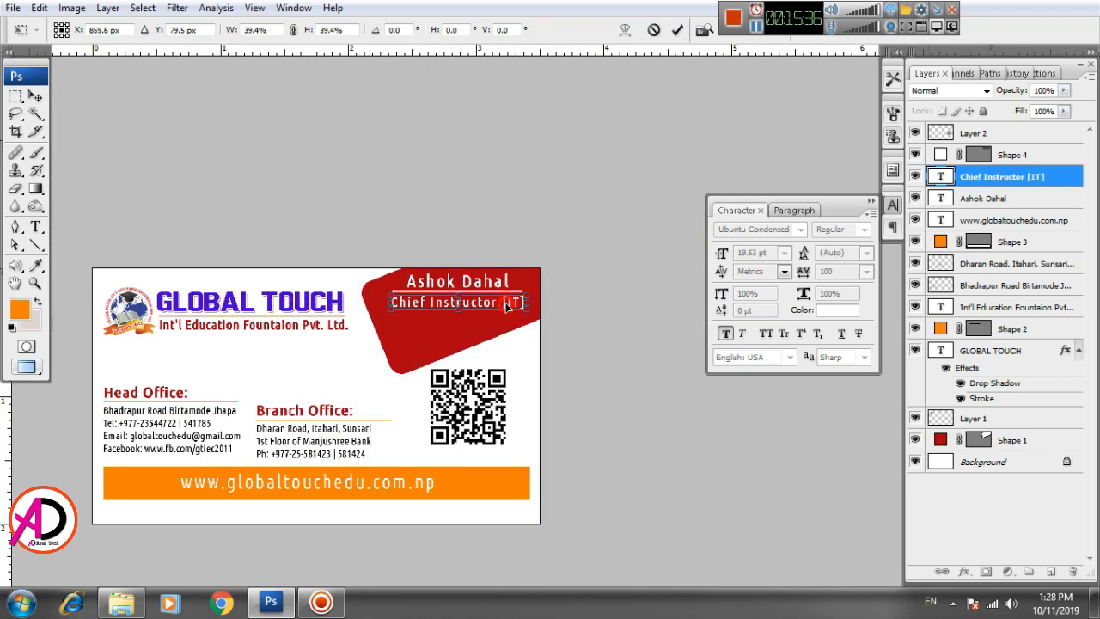
key("Return")
Step: Nudge the title down and enlarge it to 117.2% beneath the name
scroll(507, 357, "up", 3)
left_click_drag(510, 345, 512, 401)
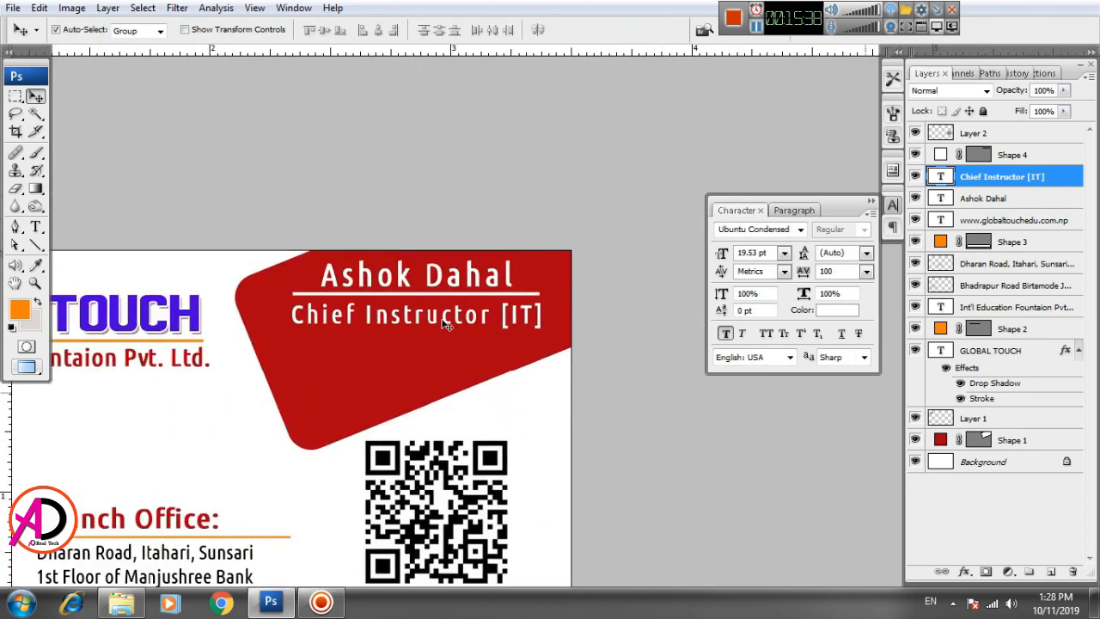
key("Down")
key("Down")
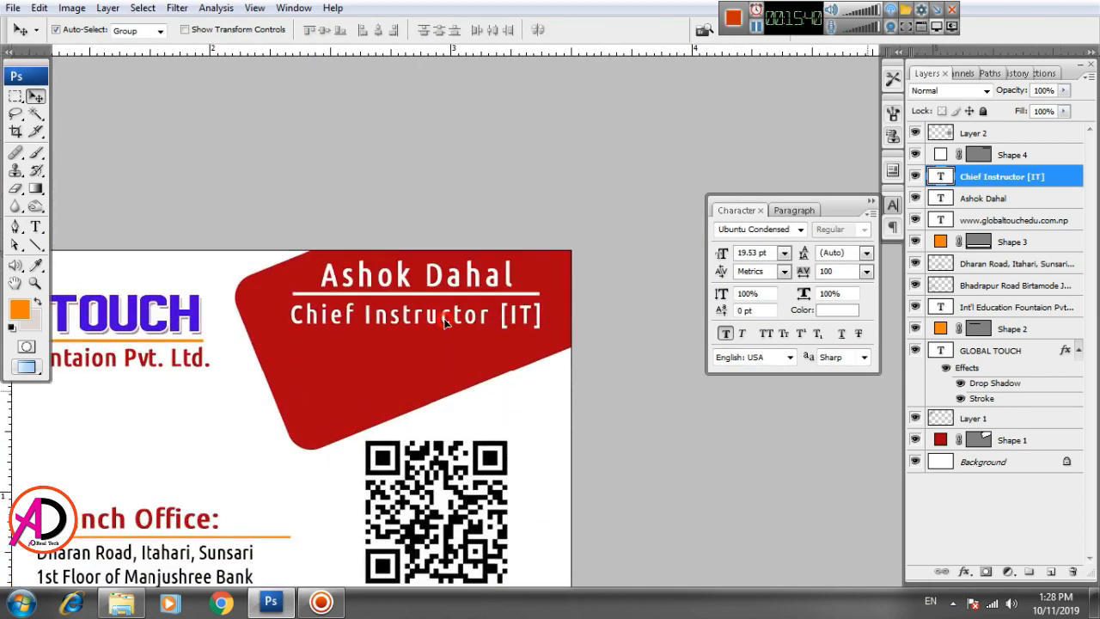
scroll(446, 321, "up", 2)
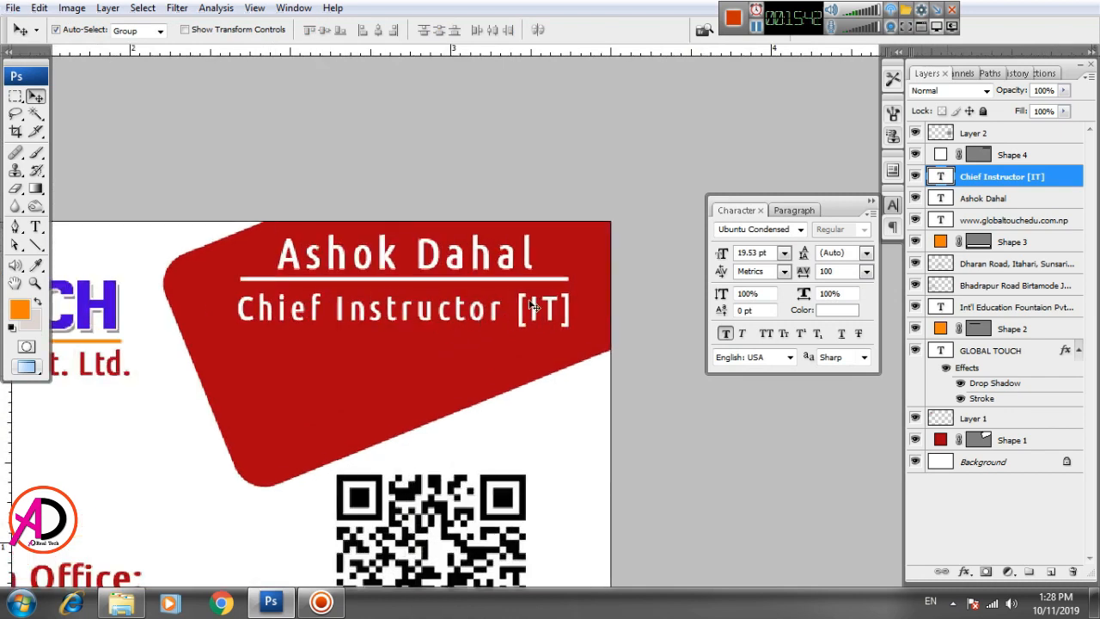
key("ctrl+t")
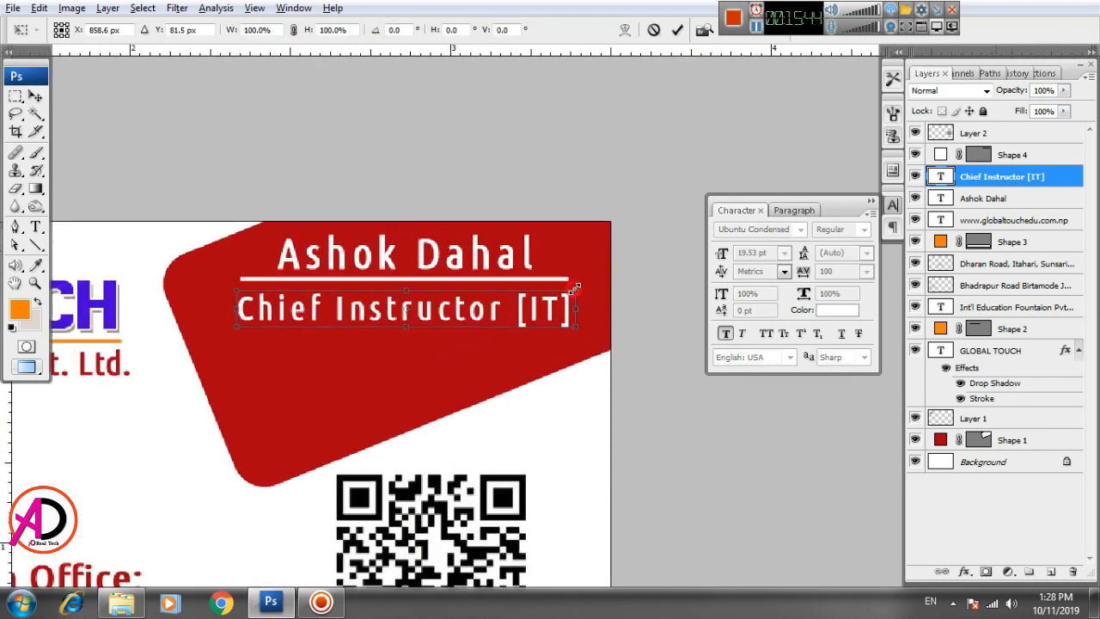
left_click_drag(574, 287, 612, 272)
double_click(545, 309)
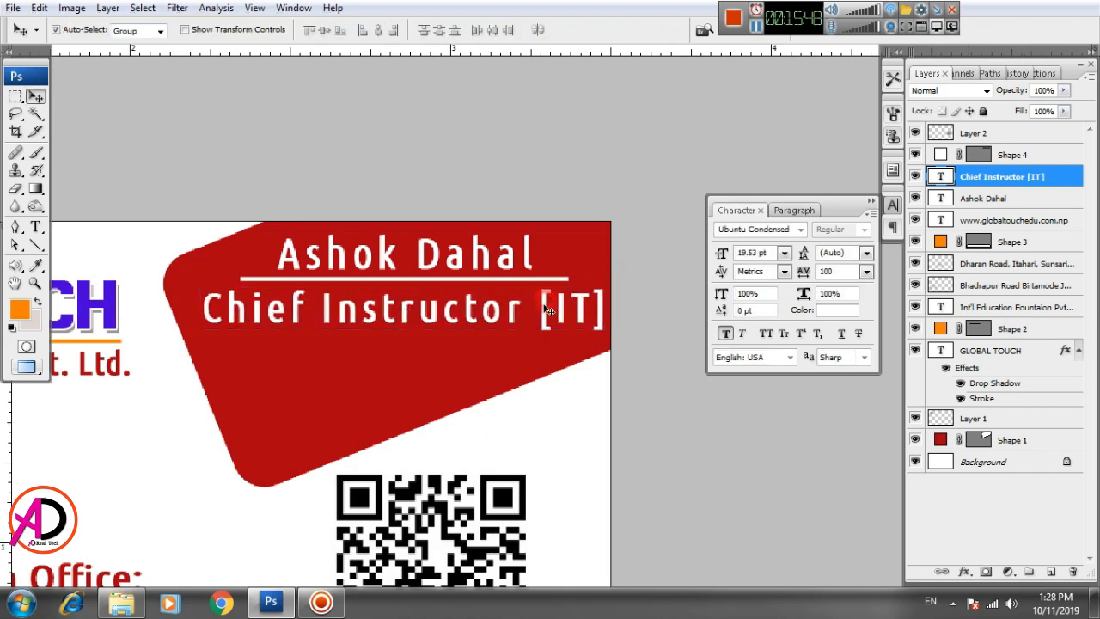
Step: Colour the whole job title yellow (ffe400) with the Character panel colour picker
key("t")
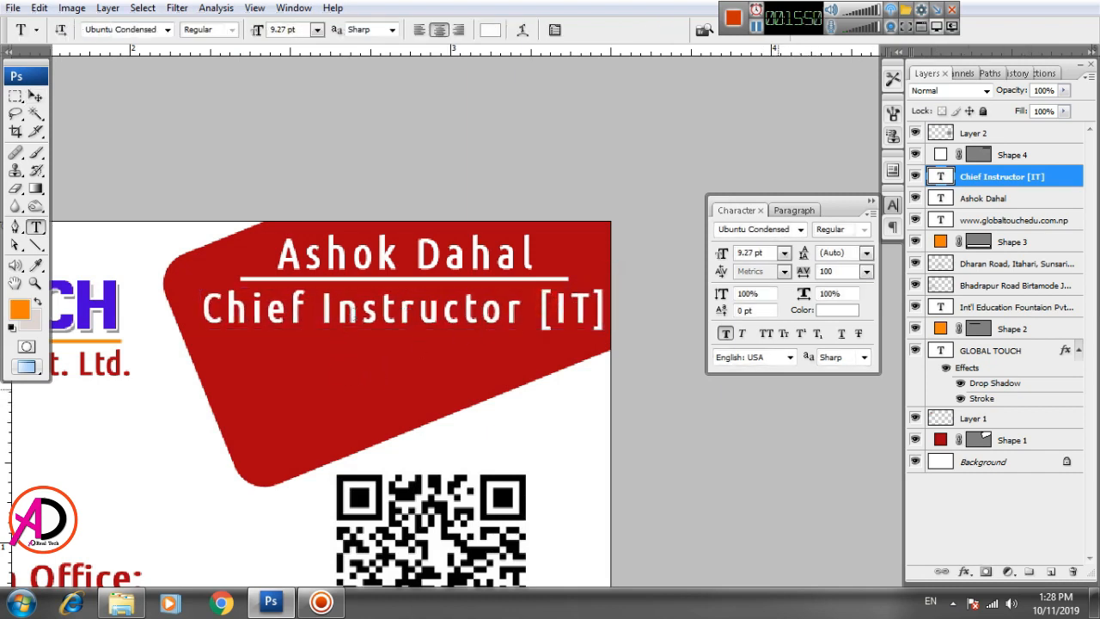
left_click(364, 312)
key("ctrl+a")
left_click(832, 311)
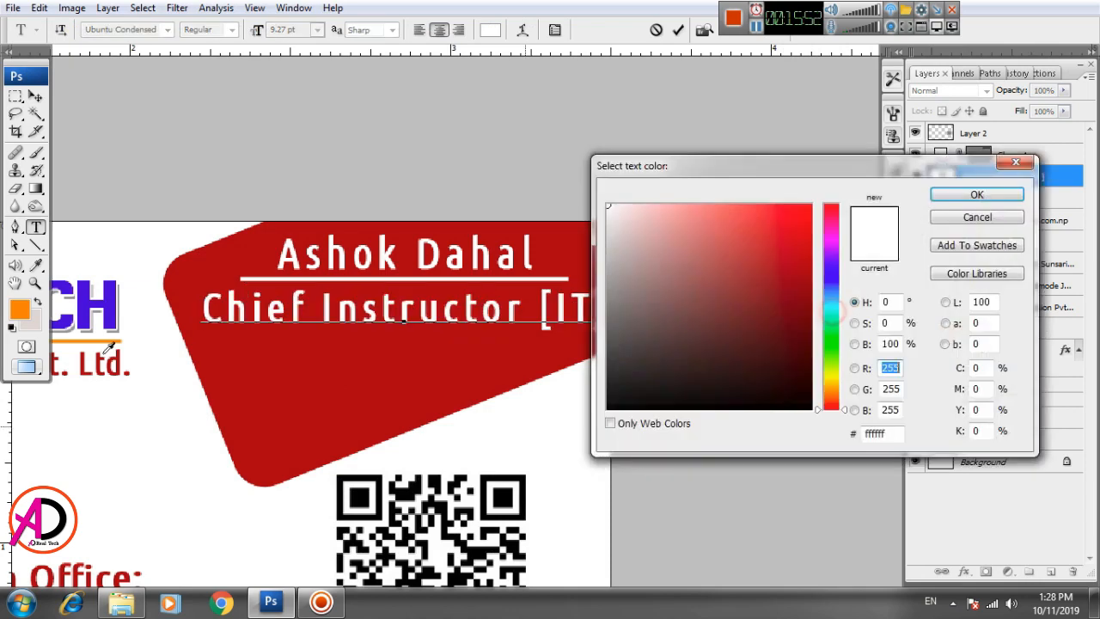
left_click(110, 338)
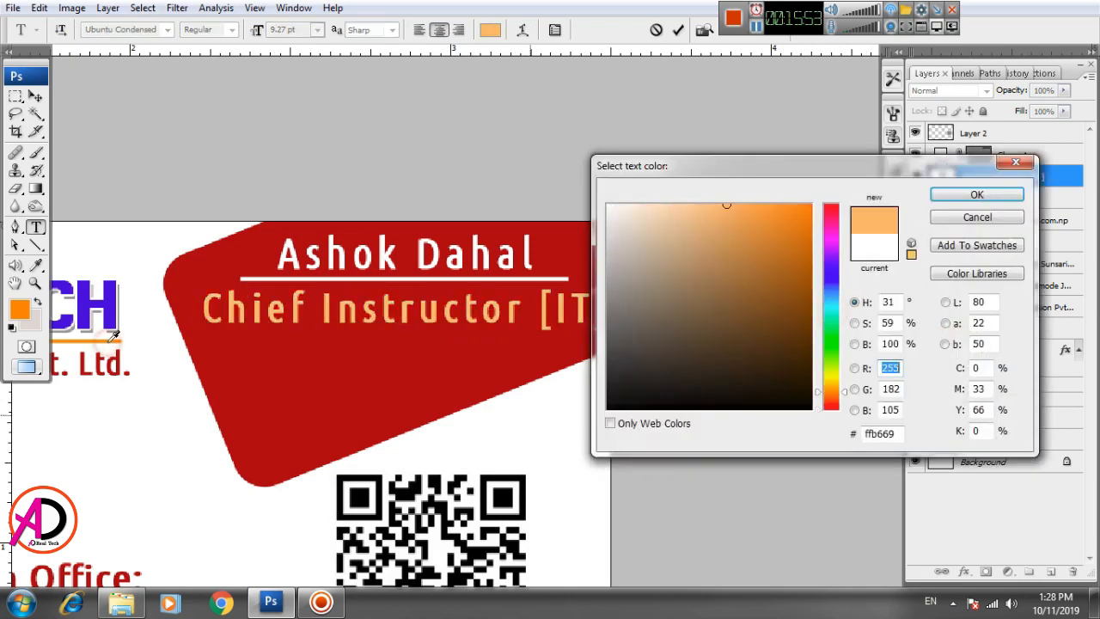
left_click(109, 297)
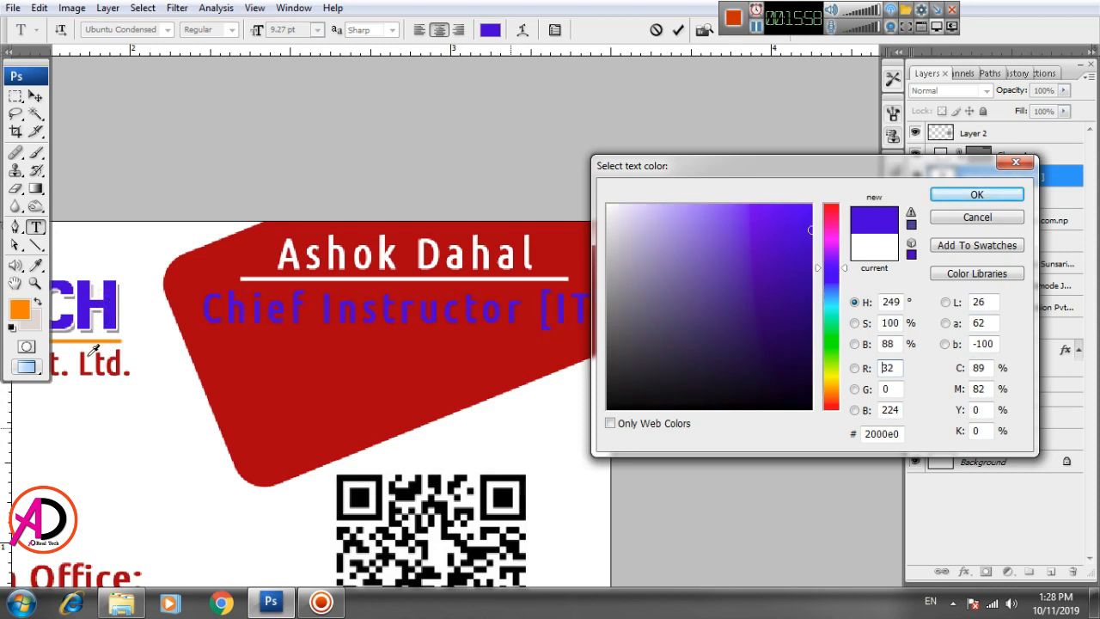
left_click(88, 342)
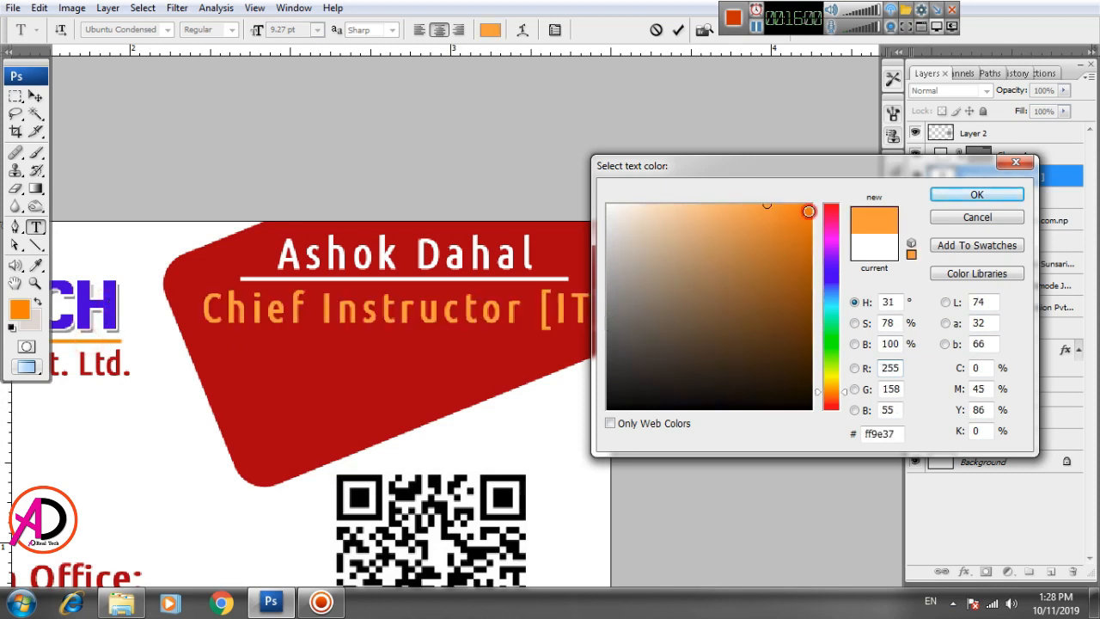
left_click_drag(809, 211, 829, 196)
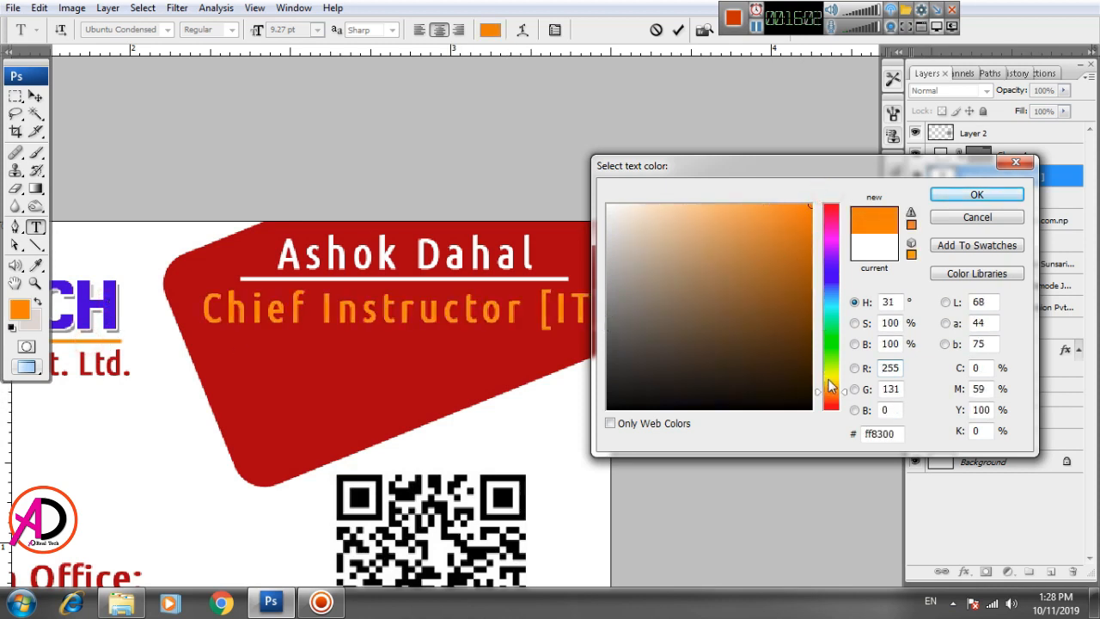
left_click_drag(830, 387, 831, 373)
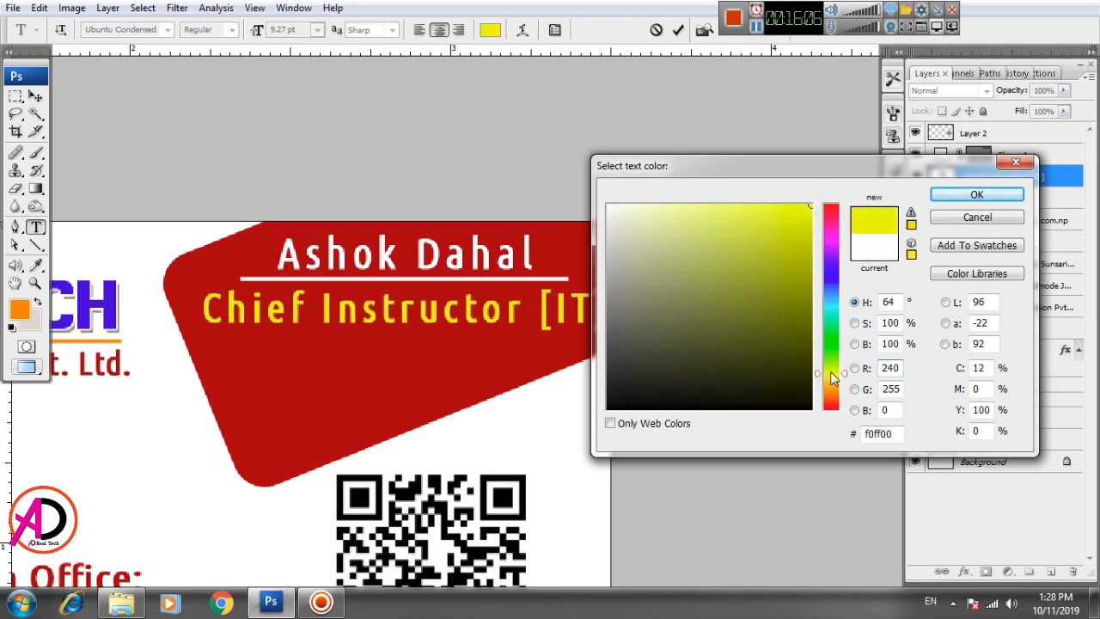
left_click_drag(834, 378, 831, 380)
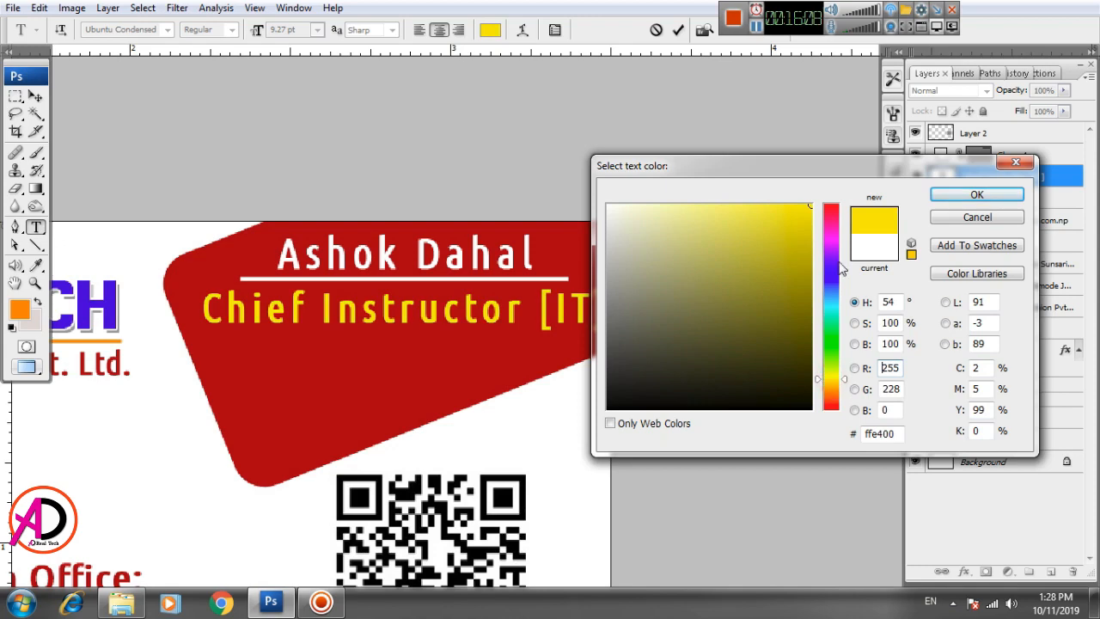
left_click(946, 200)
Step: Shift the yellow job title a few pixels left under the name
left_click(35, 98)
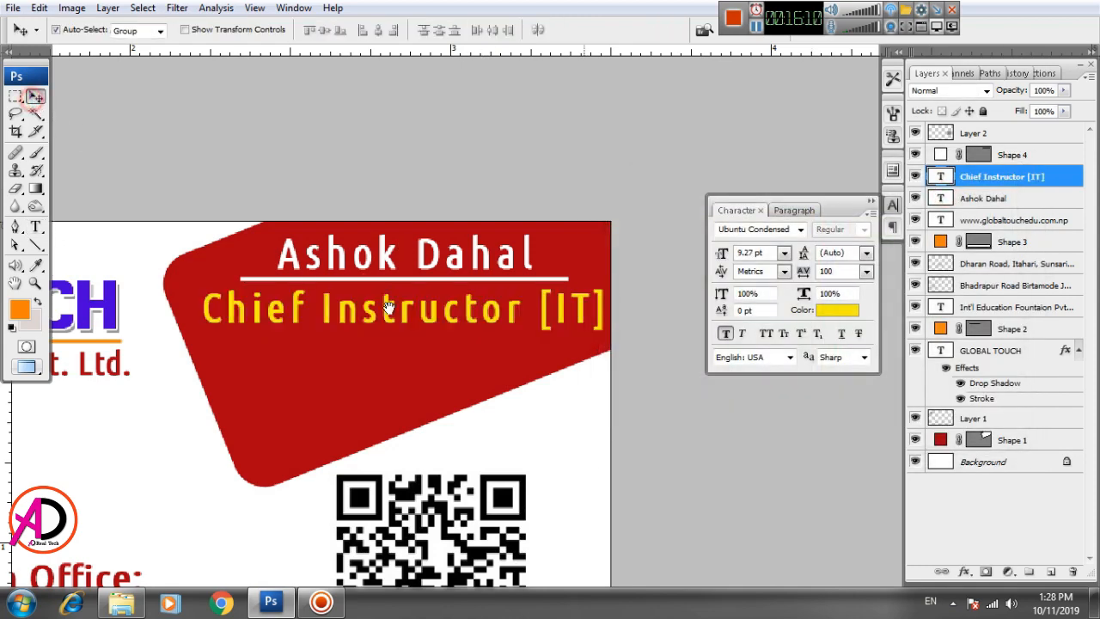
scroll(384, 320, "right", 1)
key("Left")
key("Left")
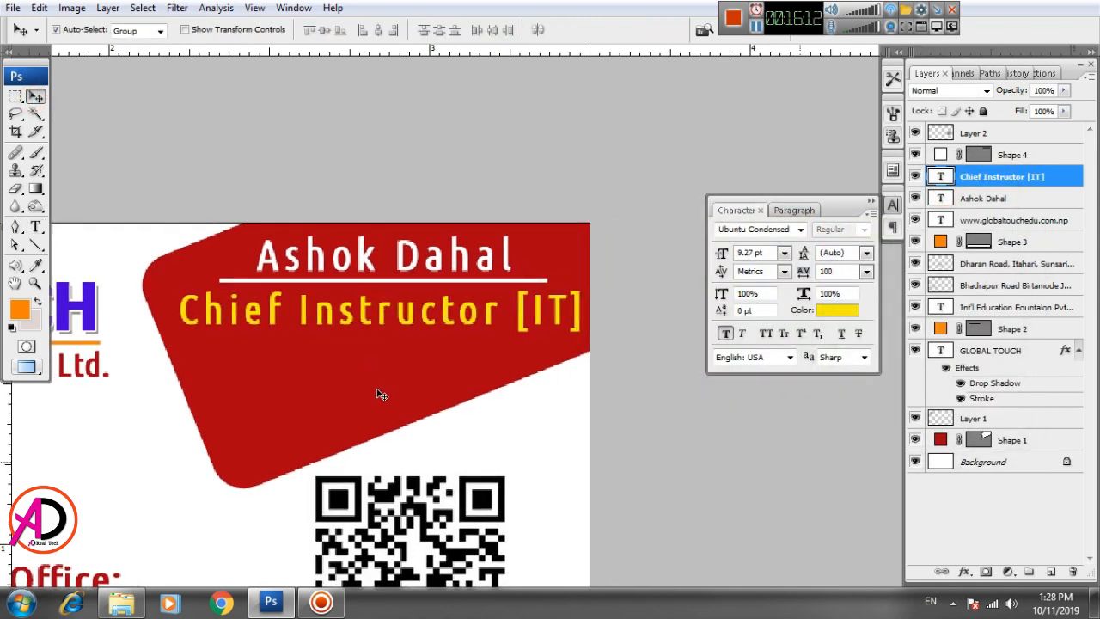
scroll(396, 501, "down", 5)
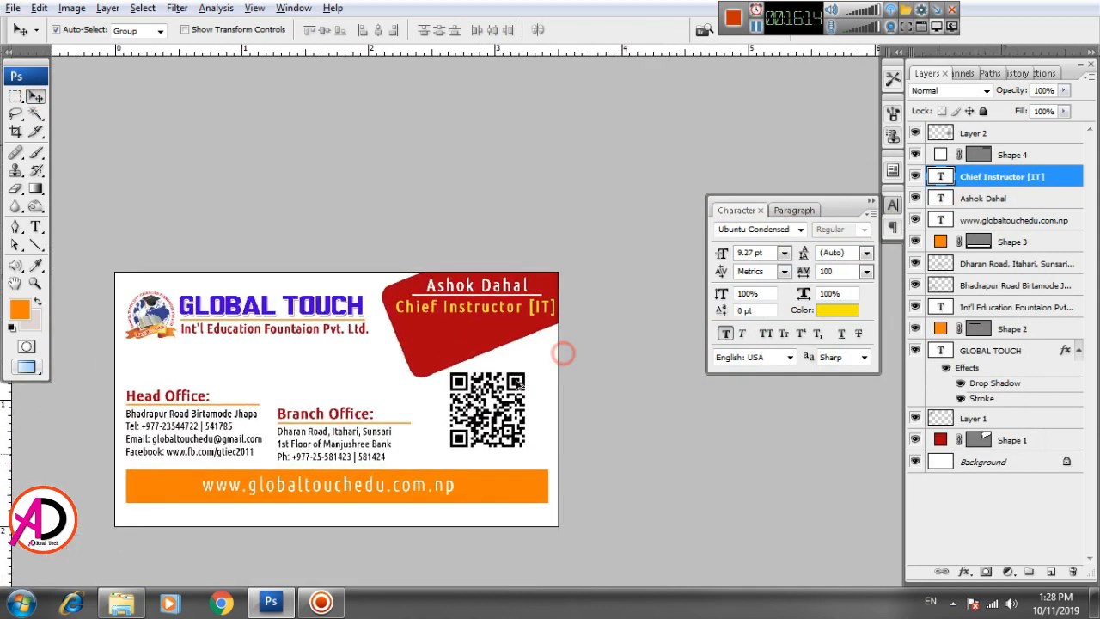
scroll(511, 361, "up", 2)
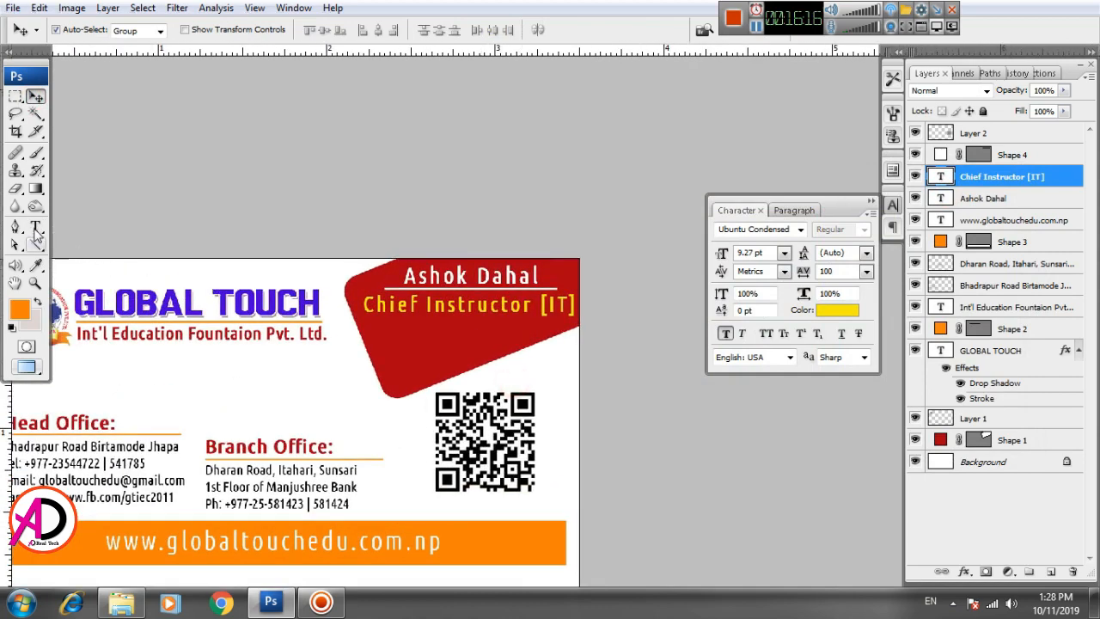
Step: Change the name line's tracking from 100 to 0, then set it to 25
left_click(35, 228)
triple_click(456, 275)
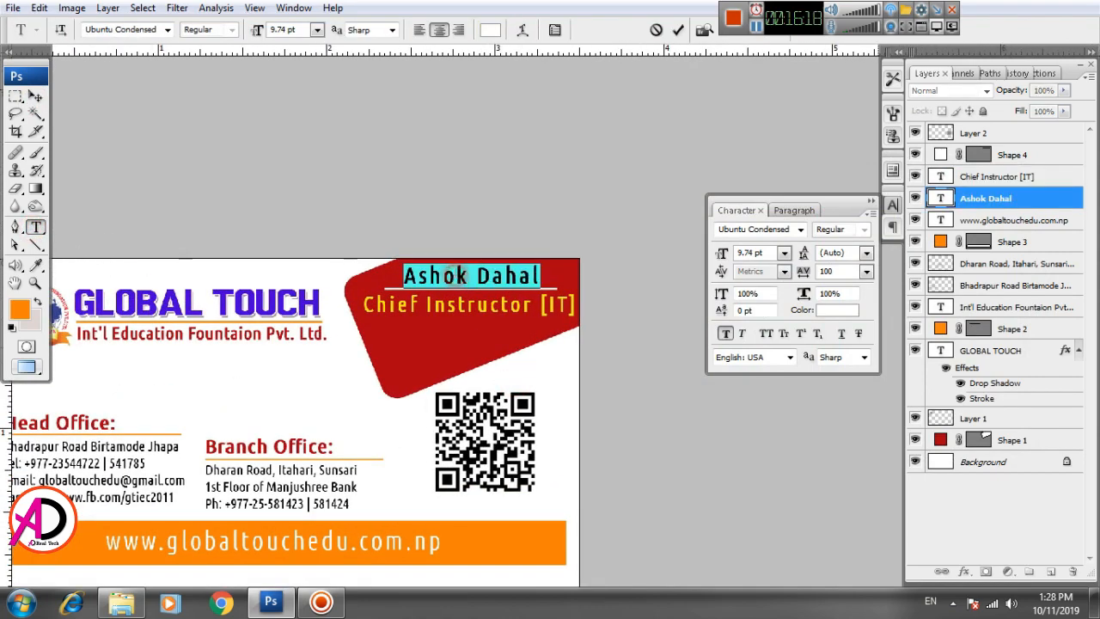
left_click(867, 271)
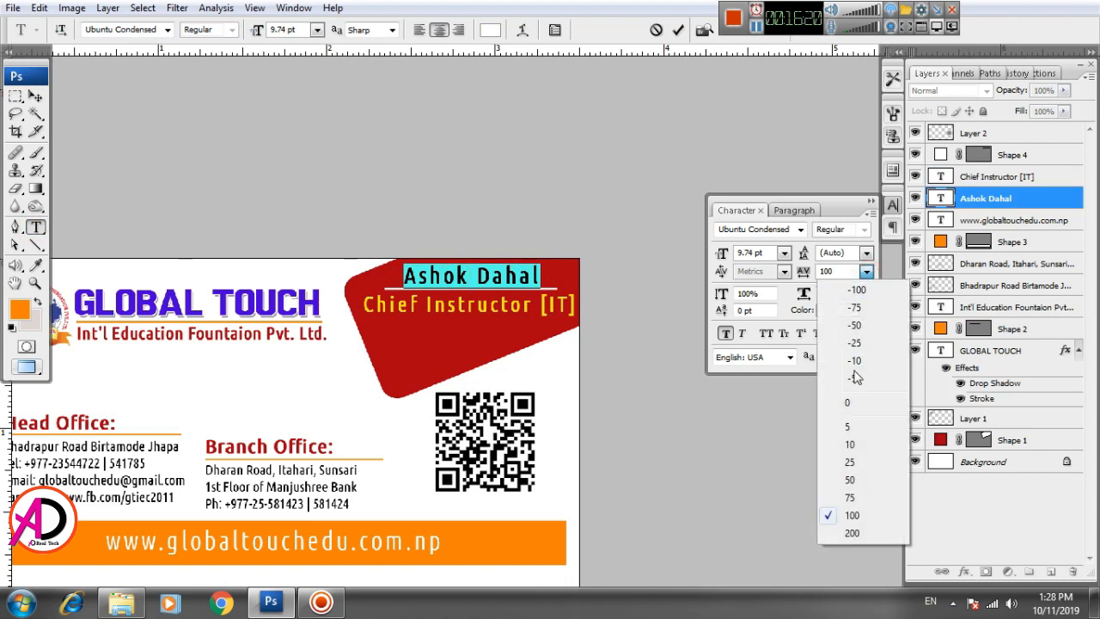
left_click(848, 403)
left_click(35, 97)
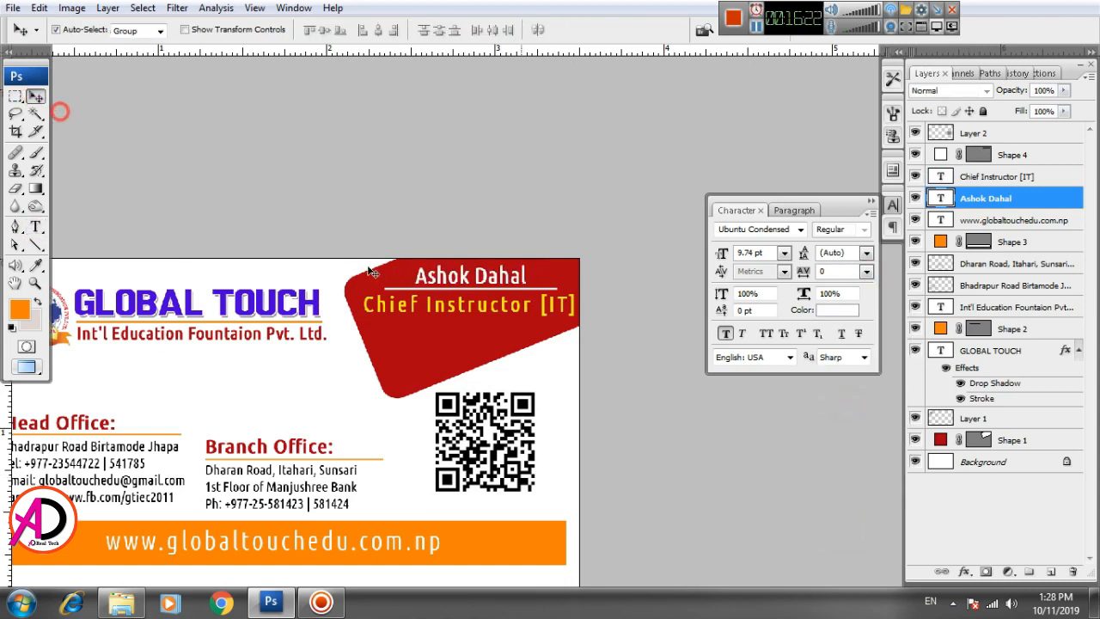
left_click(866, 272)
left_click(847, 458)
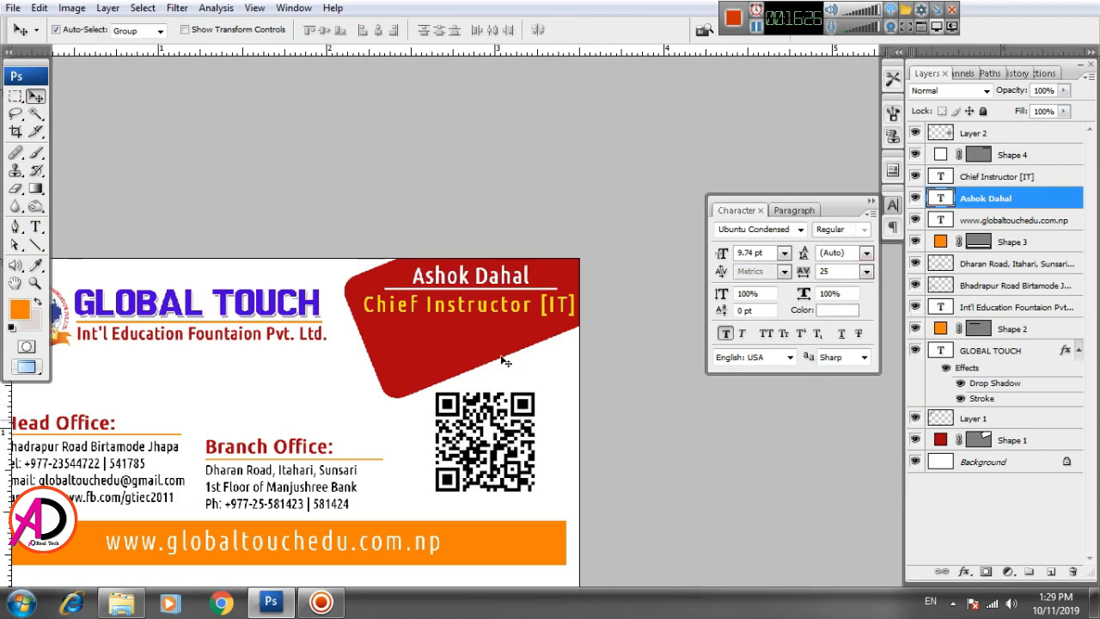
scroll(505, 362, "up", 3)
left_click(35, 227)
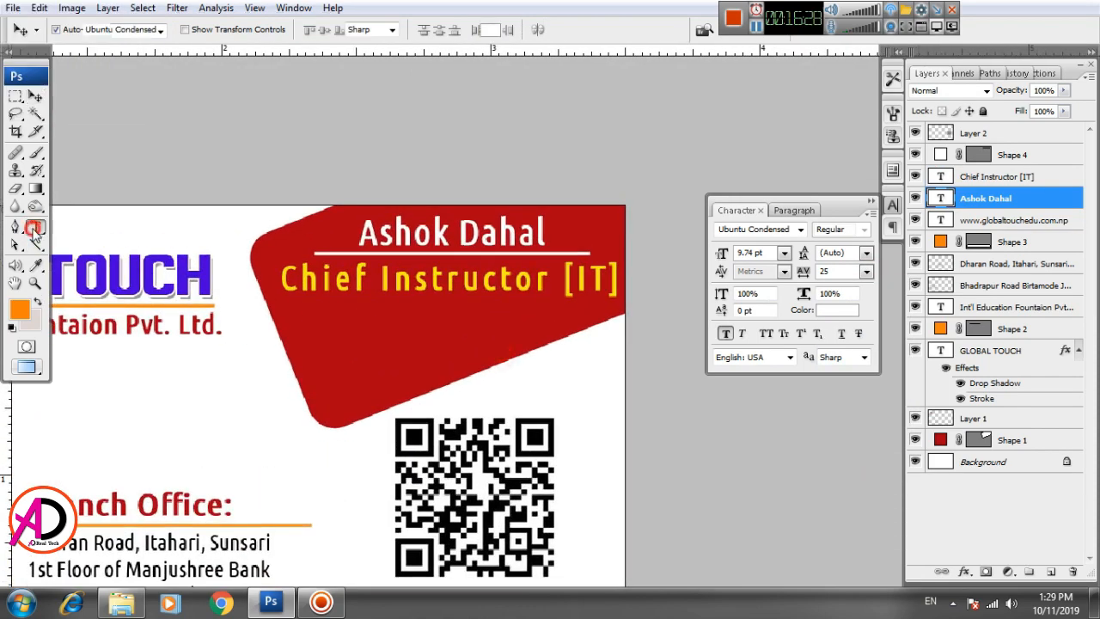
Step: Type a white text line with two mobile phone numbers on the red shape
left_click(317, 339)
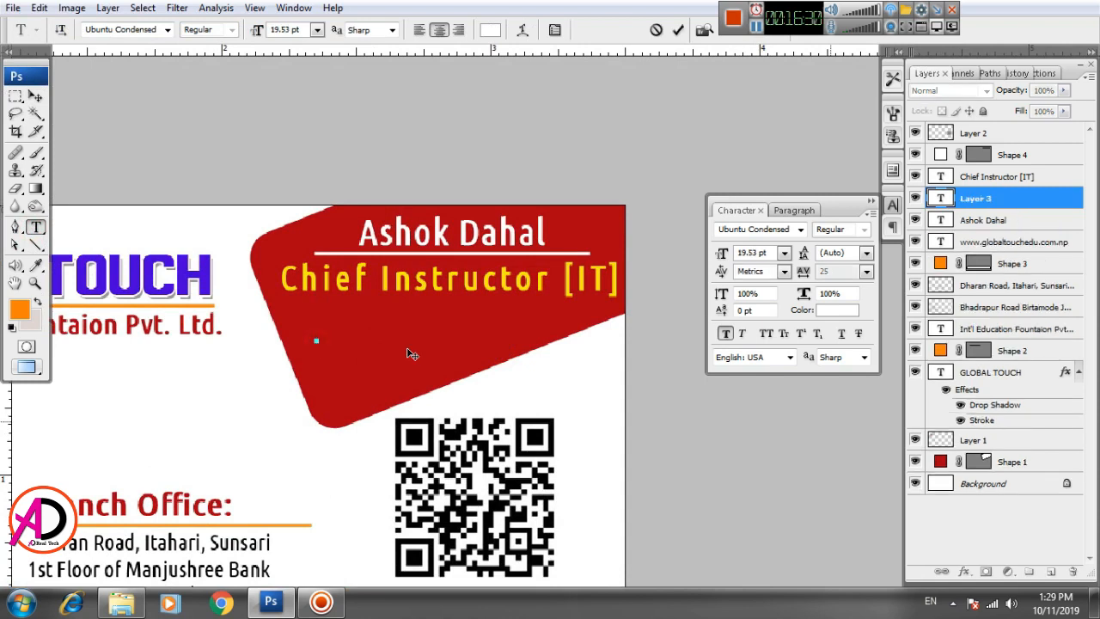
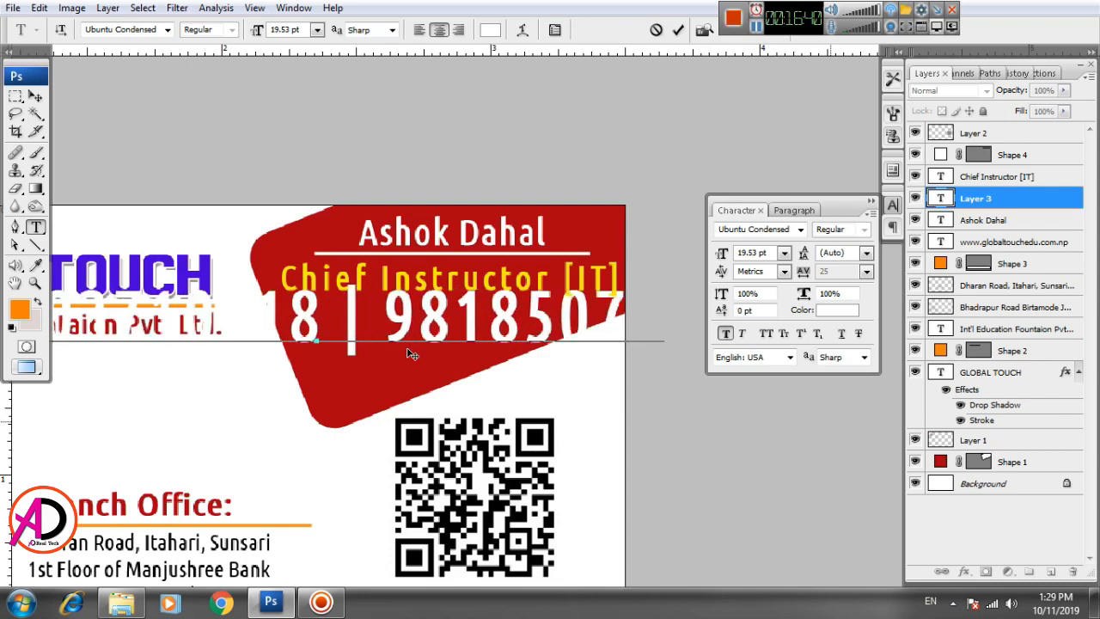
key("ctrl+Return")
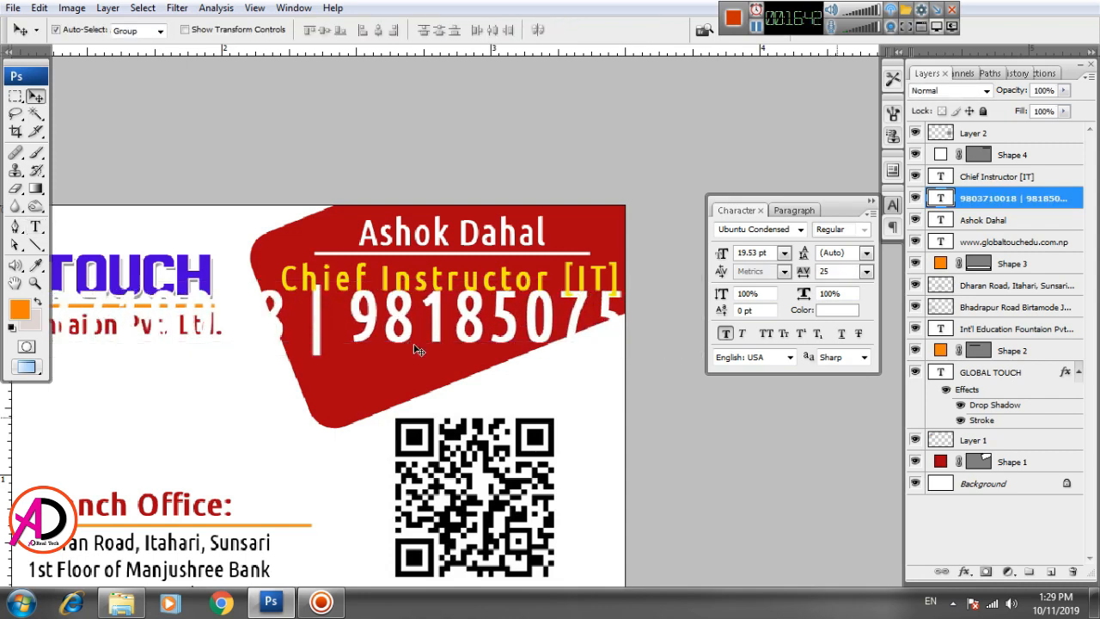
Step: Scale the phone numbers down and position them beneath the job title
key("ctrl+t")
left_click_drag(694, 282, 586, 334)
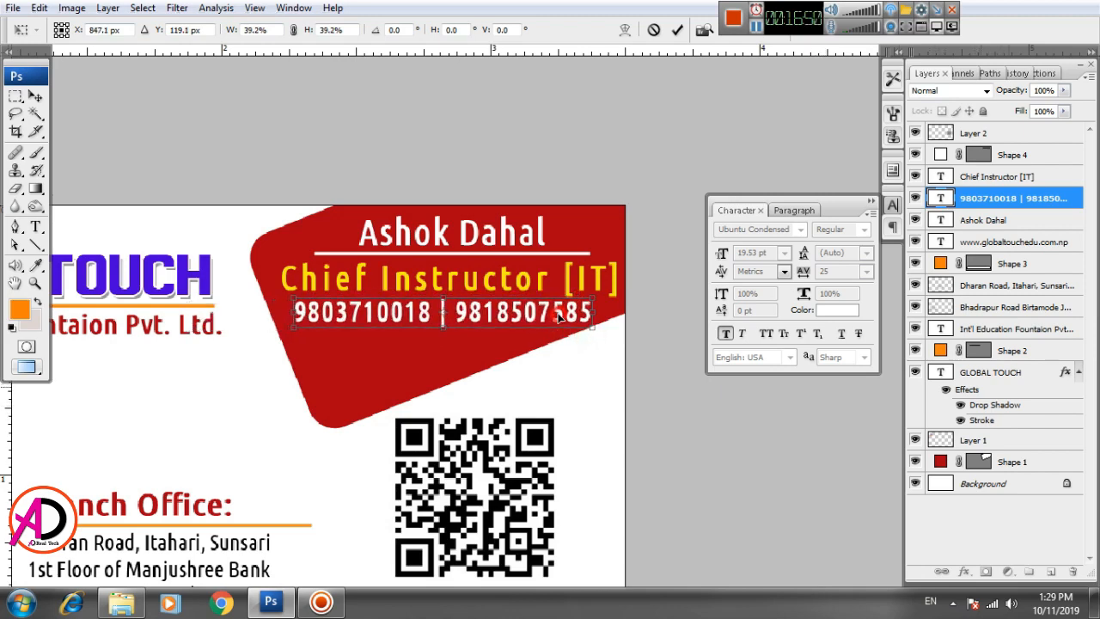
key("Return")
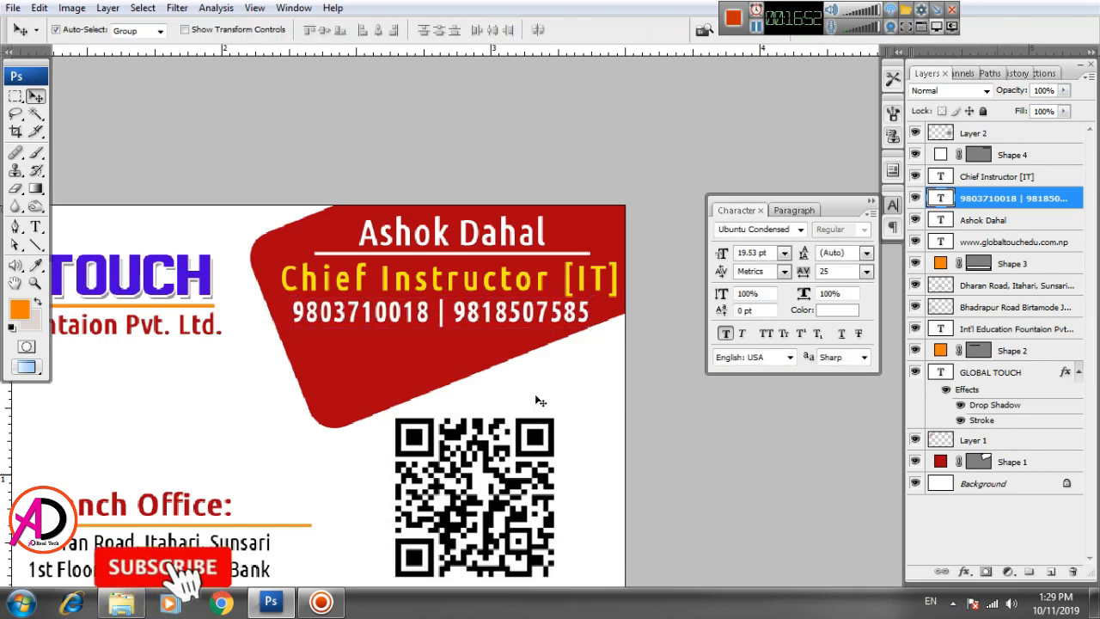
scroll(528, 402, "down", 2)
scroll(541, 402, "down", 1)
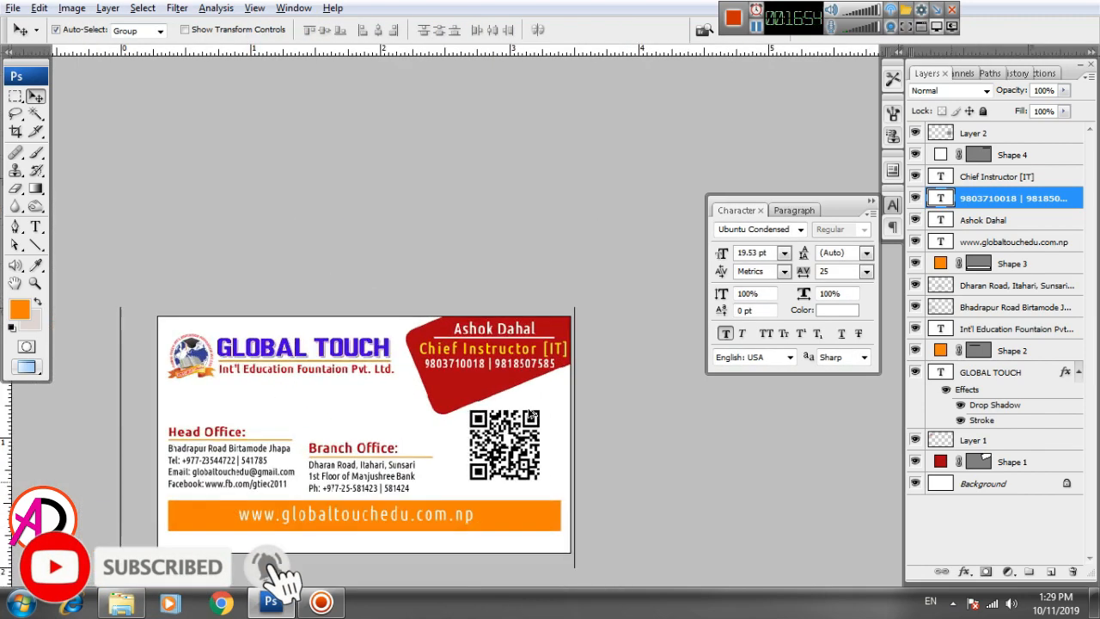
scroll(566, 402, "down", 1)
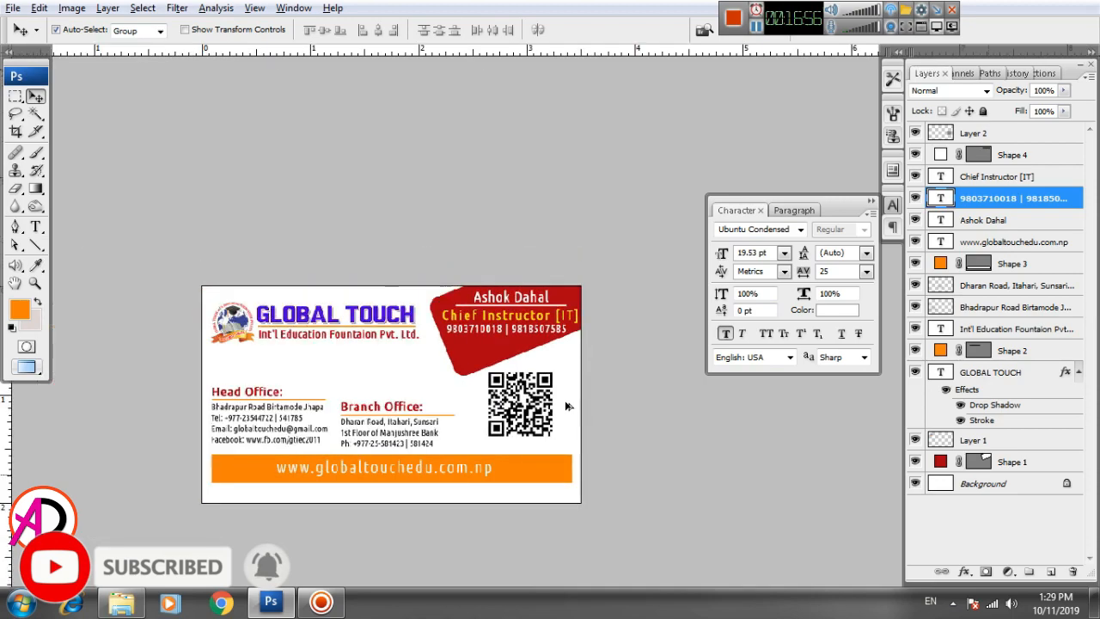
scroll(559, 402, "up", 1)
scroll(551, 399, "up", 3)
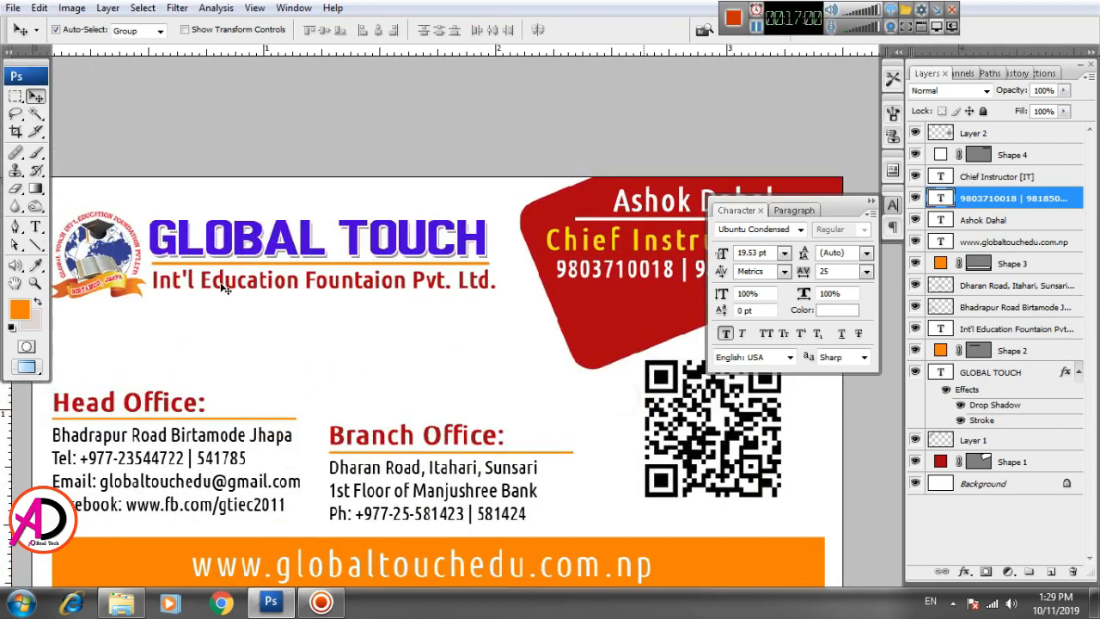
Step: Nudge the Int'l Education Fountaion Pvt. Ltd. line down two steps
left_click(225, 289)
key("Down")
key("Down")
key("Down")
key("Down")
key("Down")
key("Down")
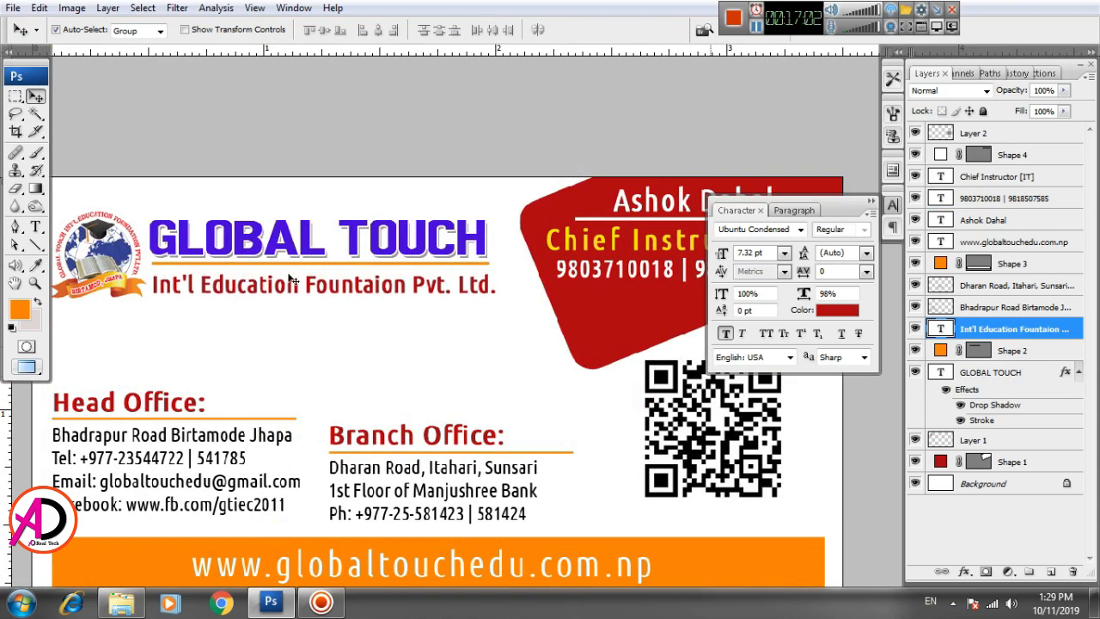
key("Down")
key("Down")
key("Down")
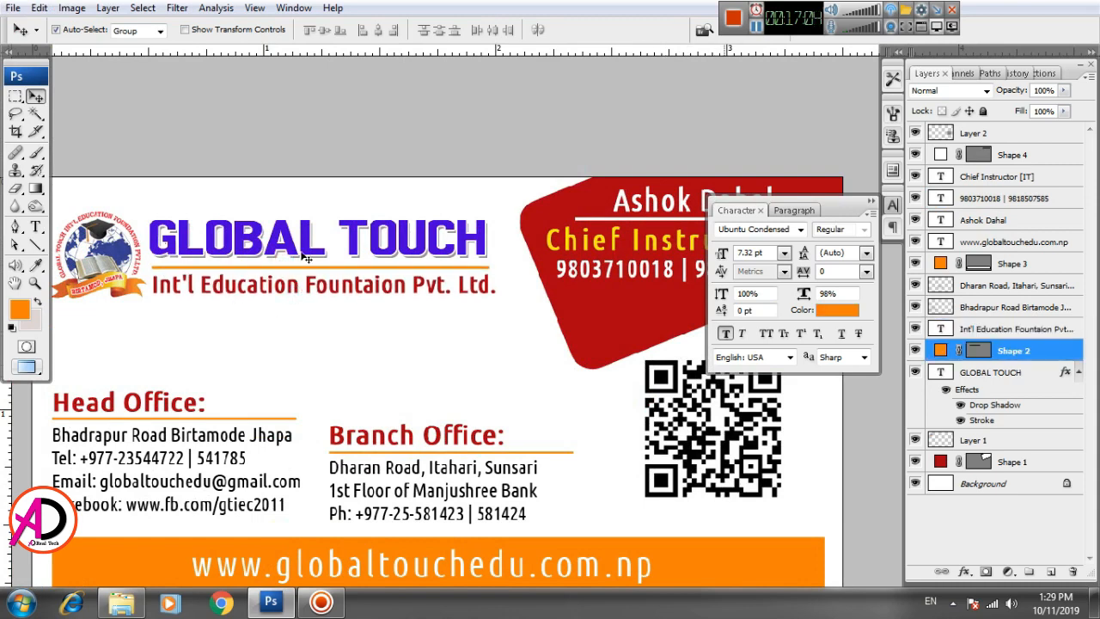
Step: Enlarge GLOBAL TOUCH to 102.3%, nudge it right and down, then raise the Int'l line slightly
left_click(311, 254)
key("ctrl+t")
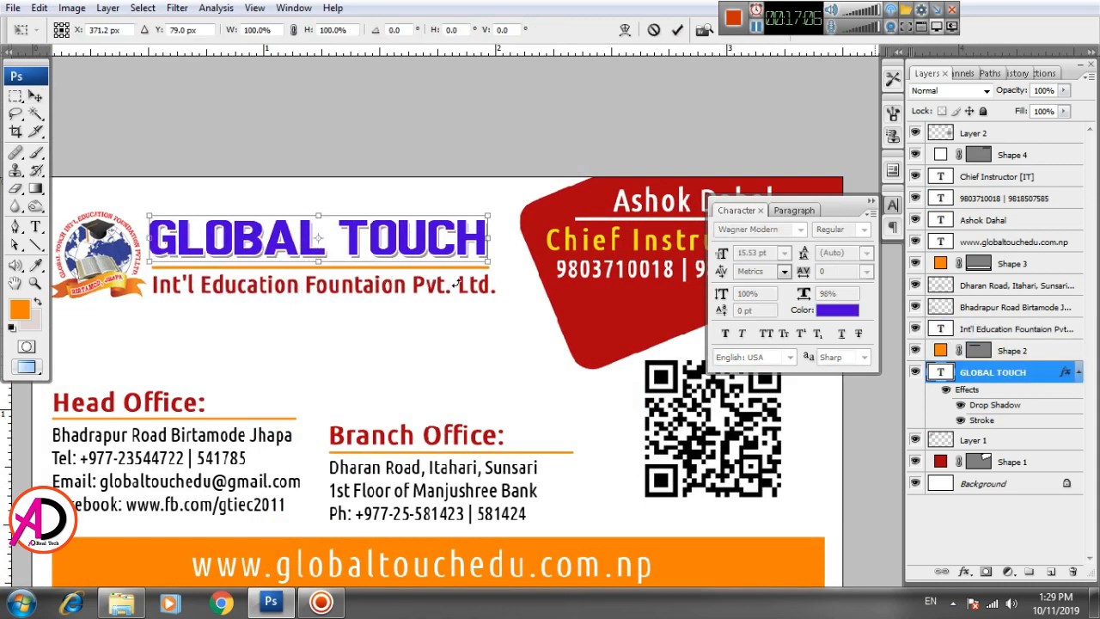
left_click_drag(487, 264, 491, 266)
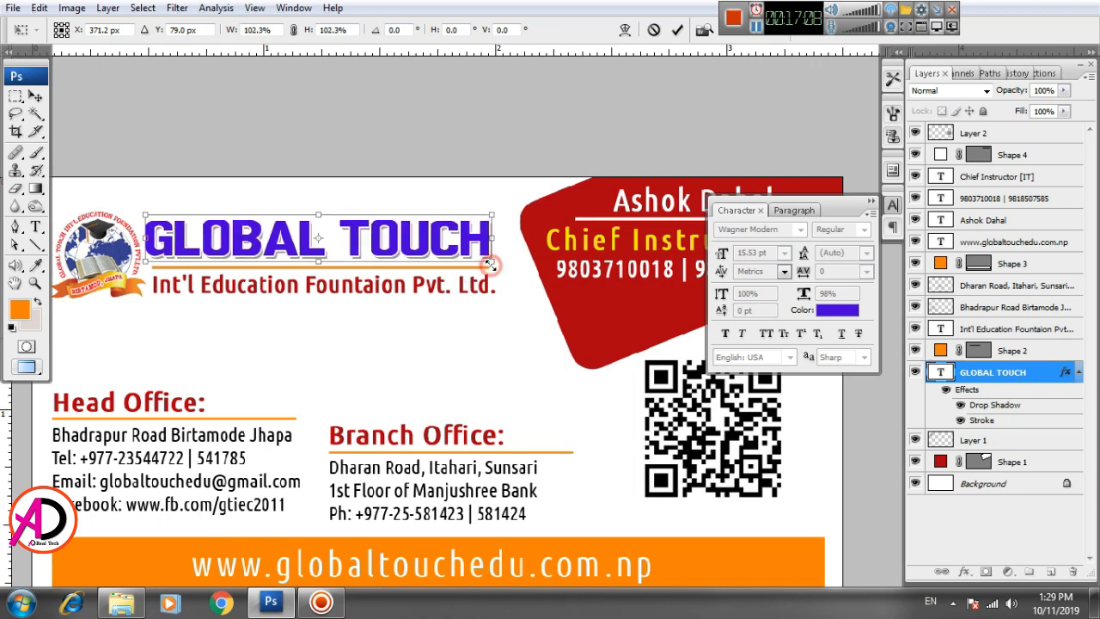
key("Right")
key("Right")
key("Right")
key("Right")
key("Down")
key("Down")
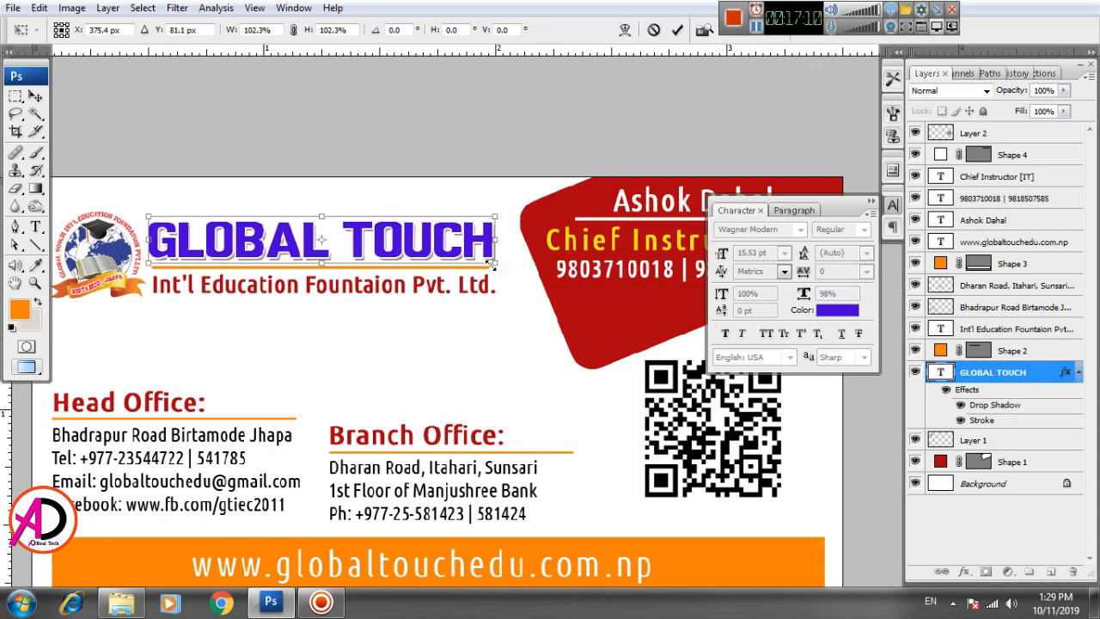
key("Return")
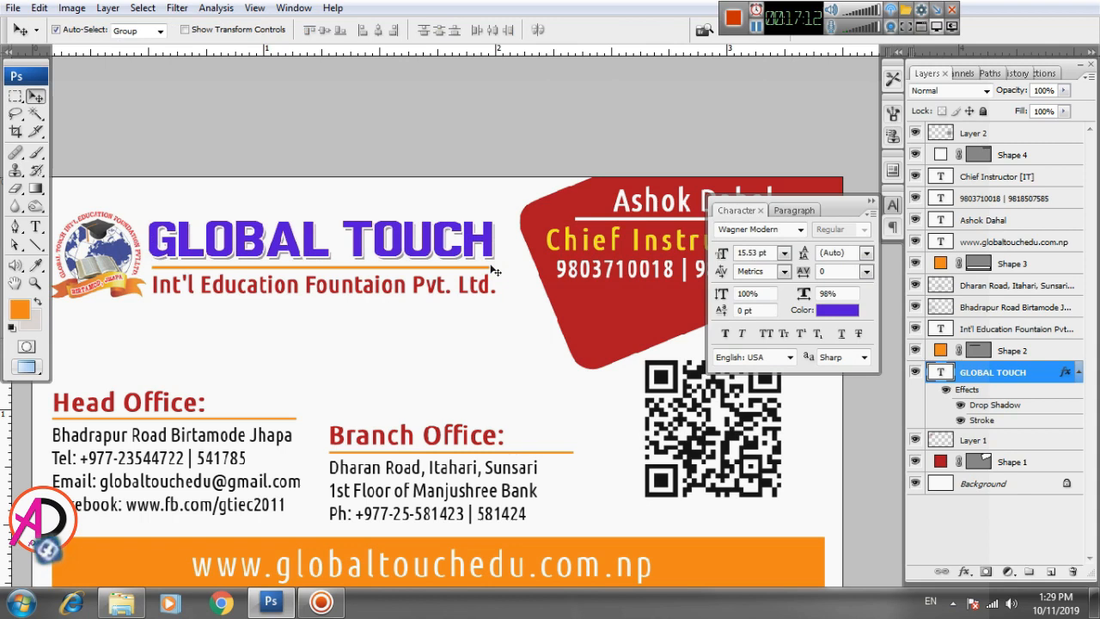
left_click(378, 292)
key("Up")
key("Up")
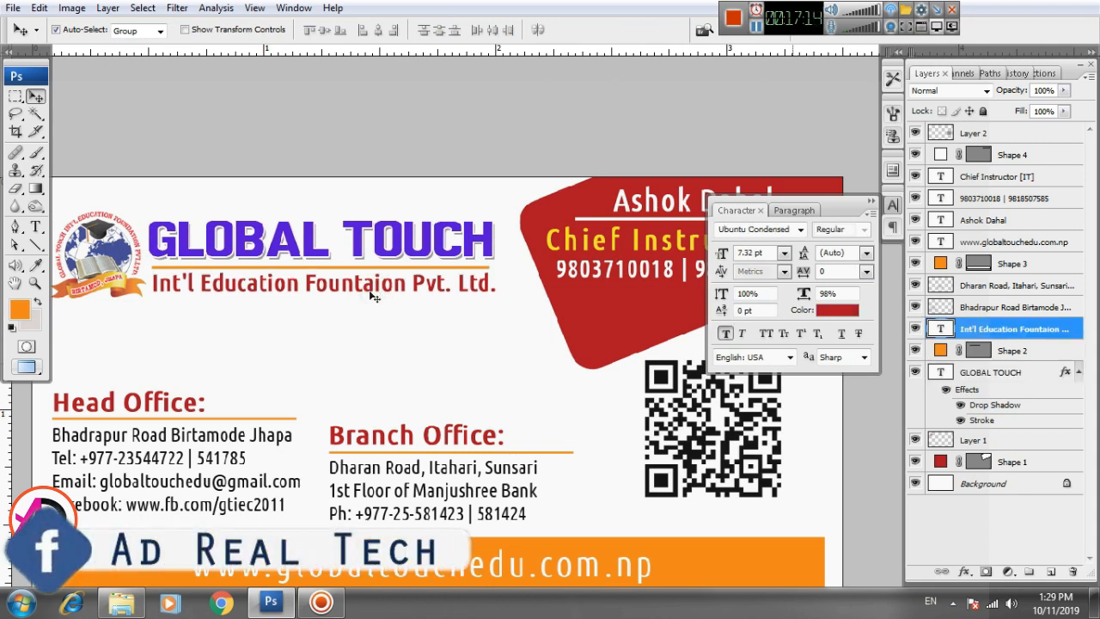